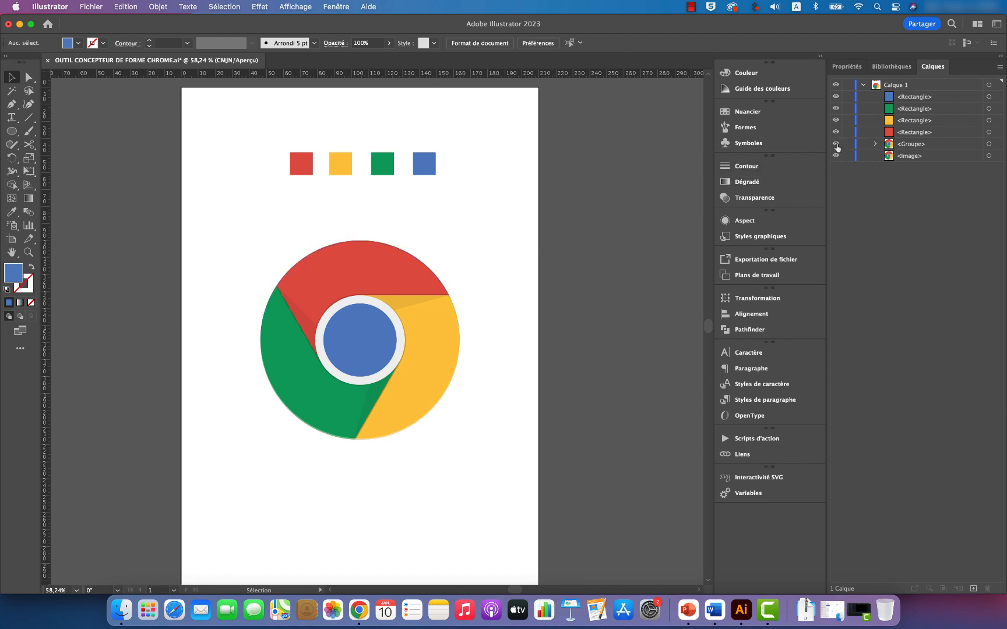
Step: Examine the Chrome logo image and the vector group with its paths separately, and view the logo's search result in the Chrome browser
left_click(836, 144)
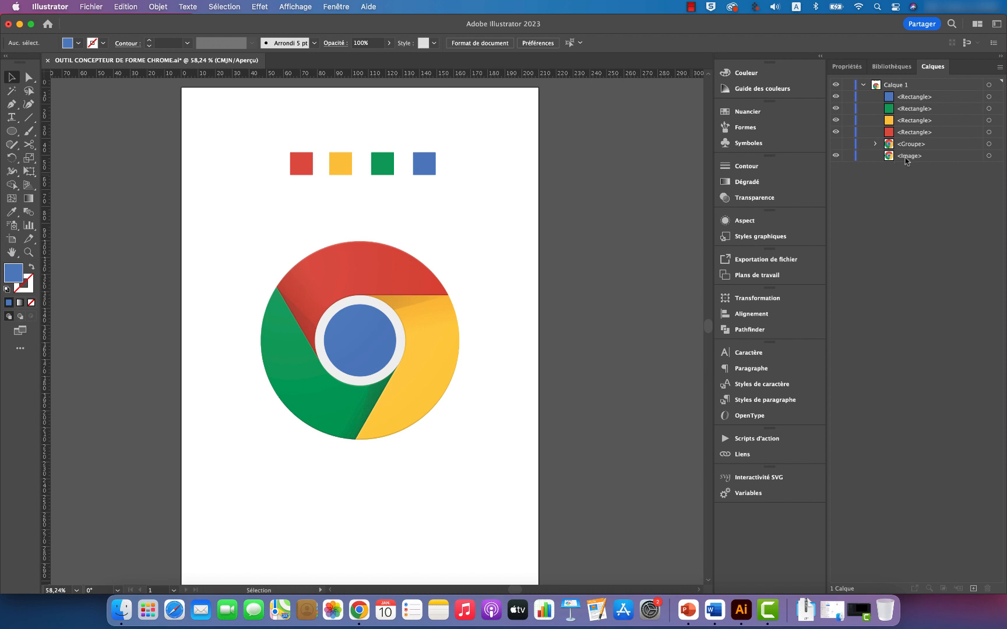
left_click(386, 307)
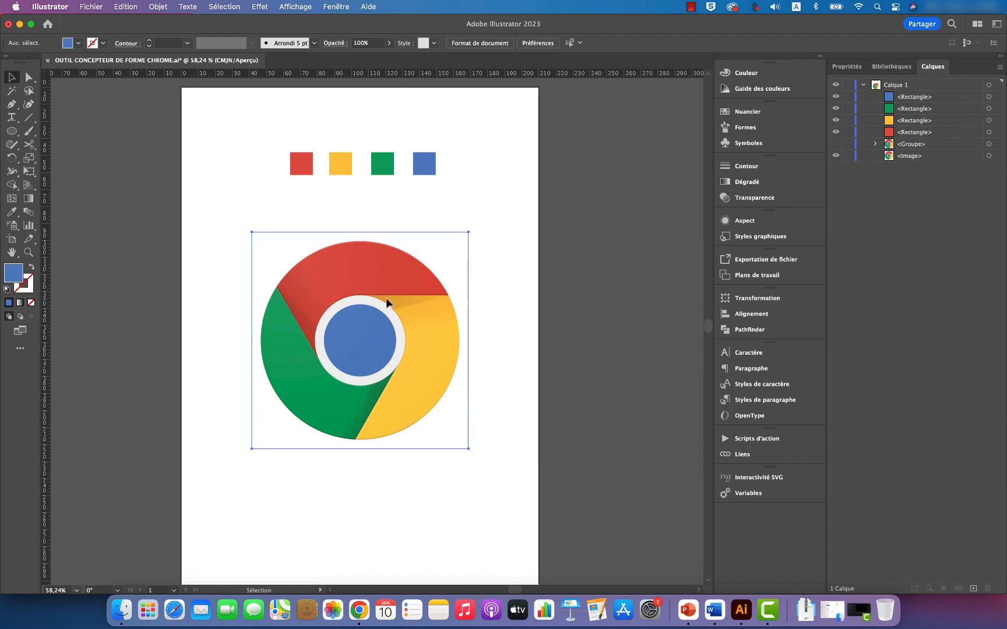
left_click(836, 156)
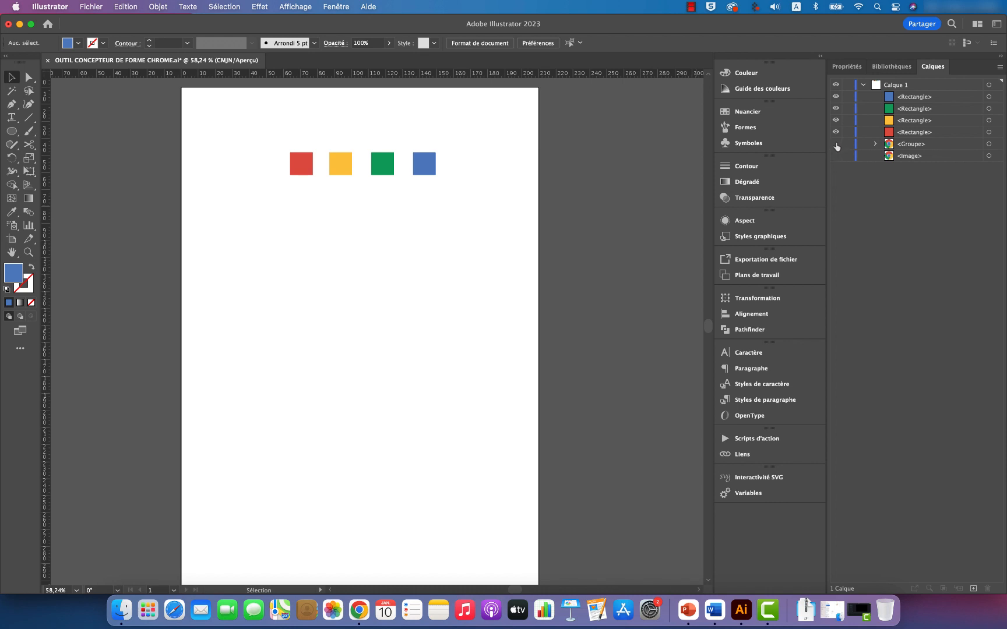
left_click(836, 144)
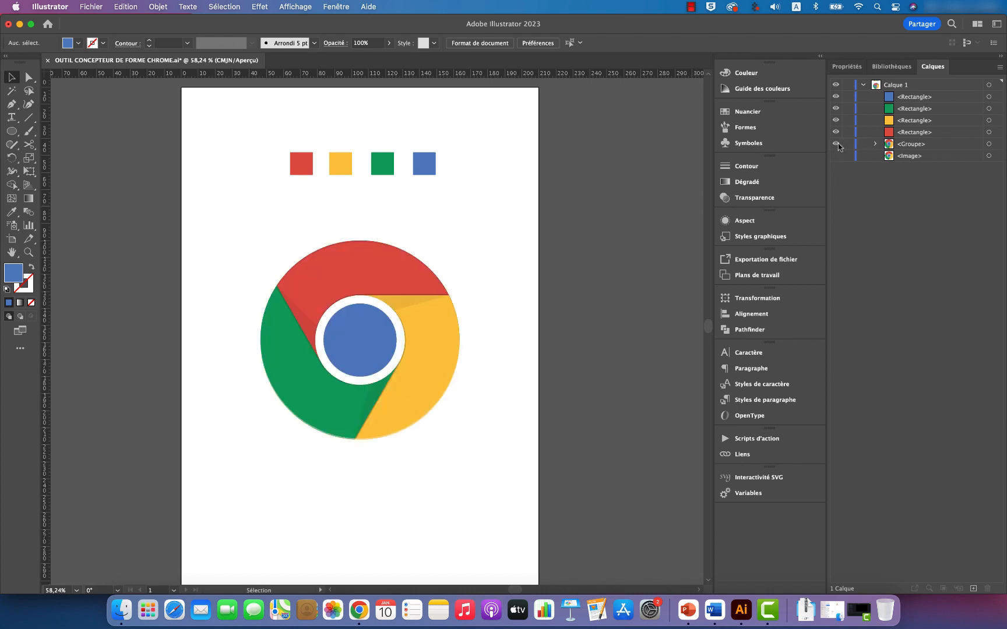
left_click(877, 145)
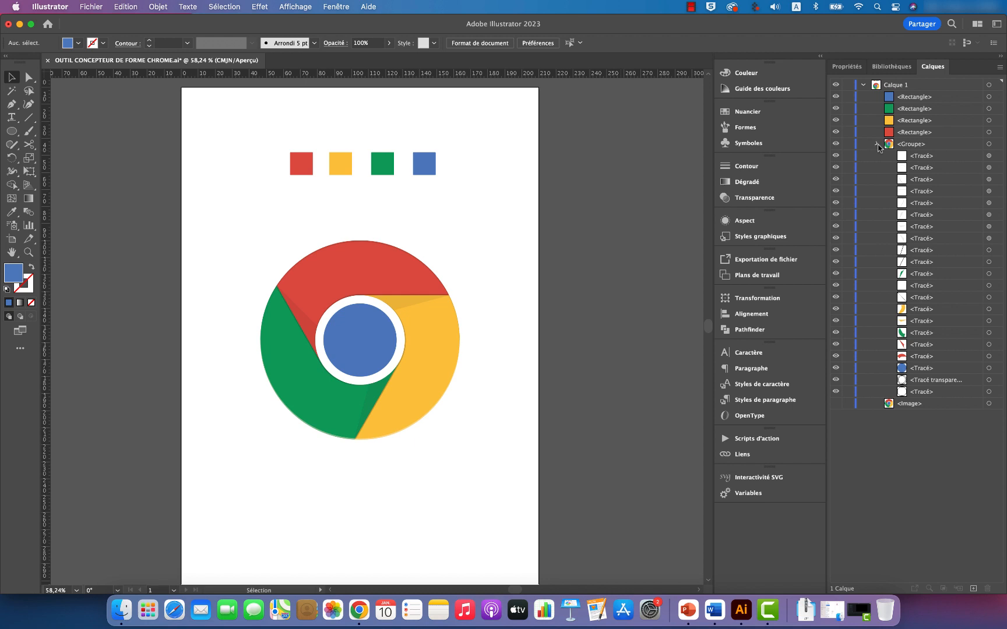
left_click(877, 144)
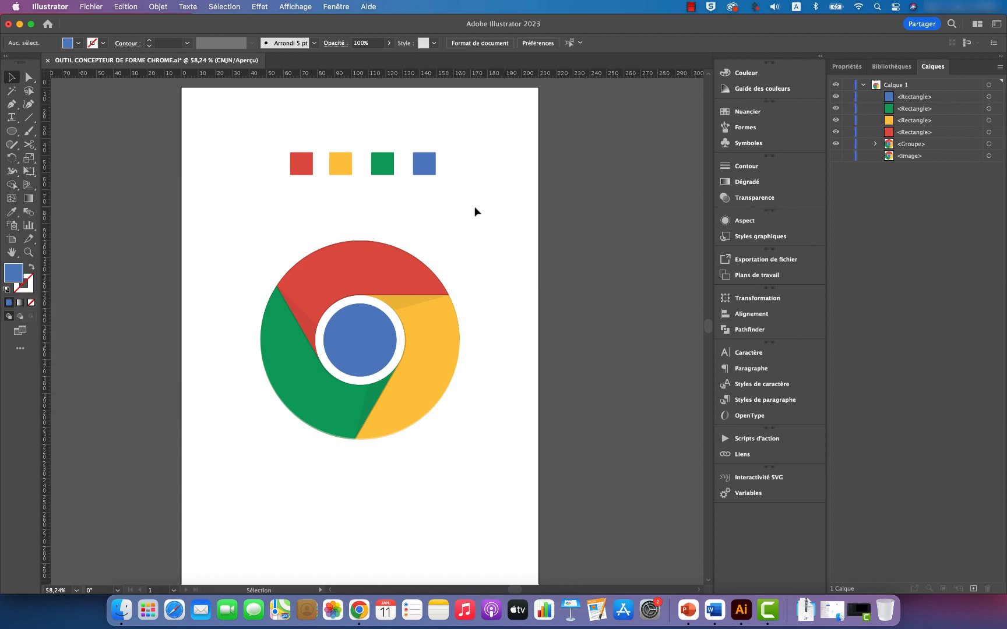
left_click(359, 608)
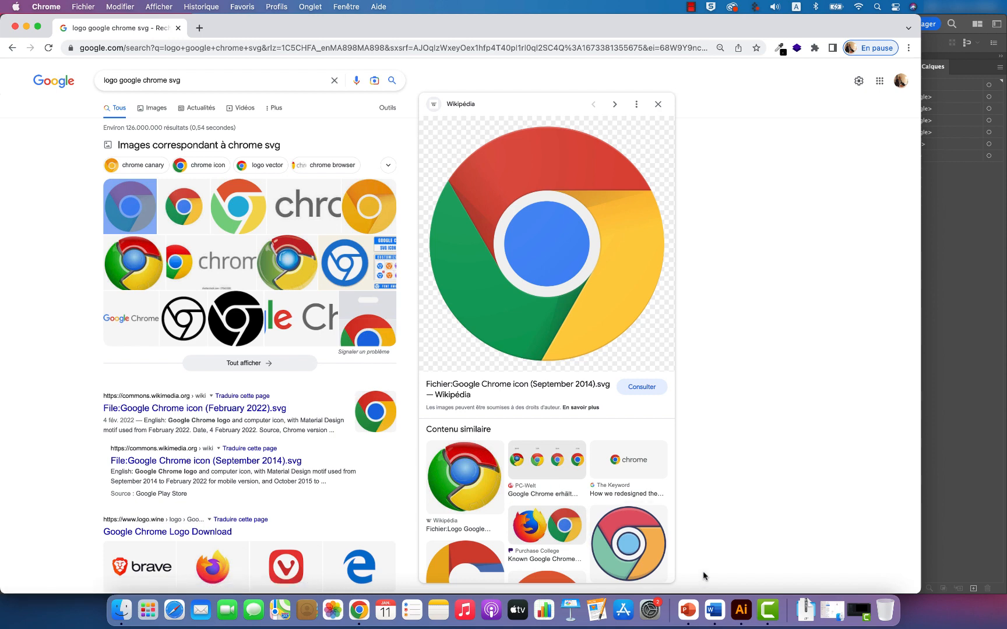
left_click(747, 623)
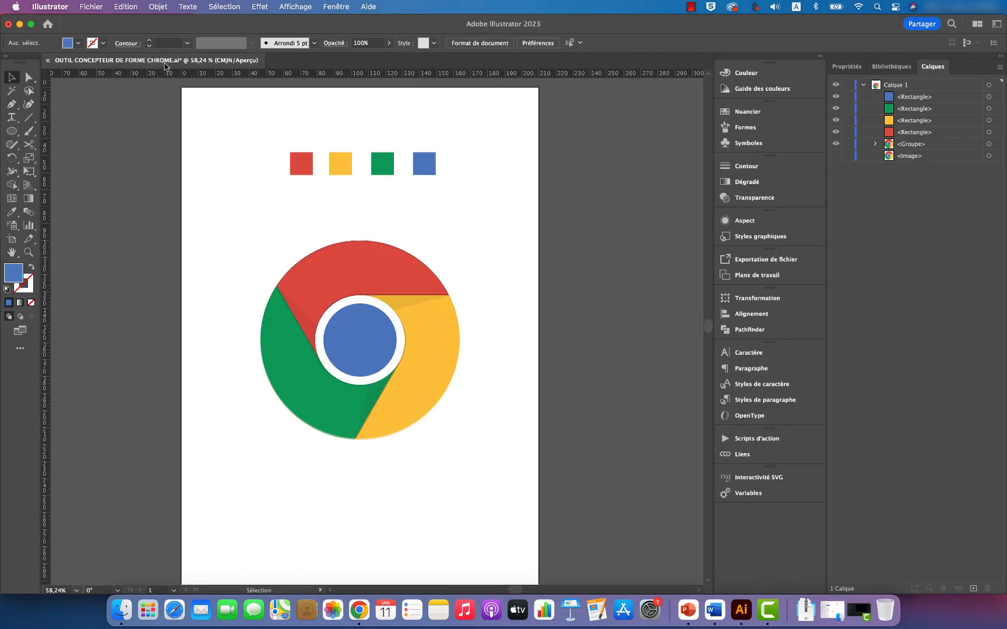
Step: Create a new portrait print document of 210 × 297 mm
left_click(92, 7)
left_click(93, 22)
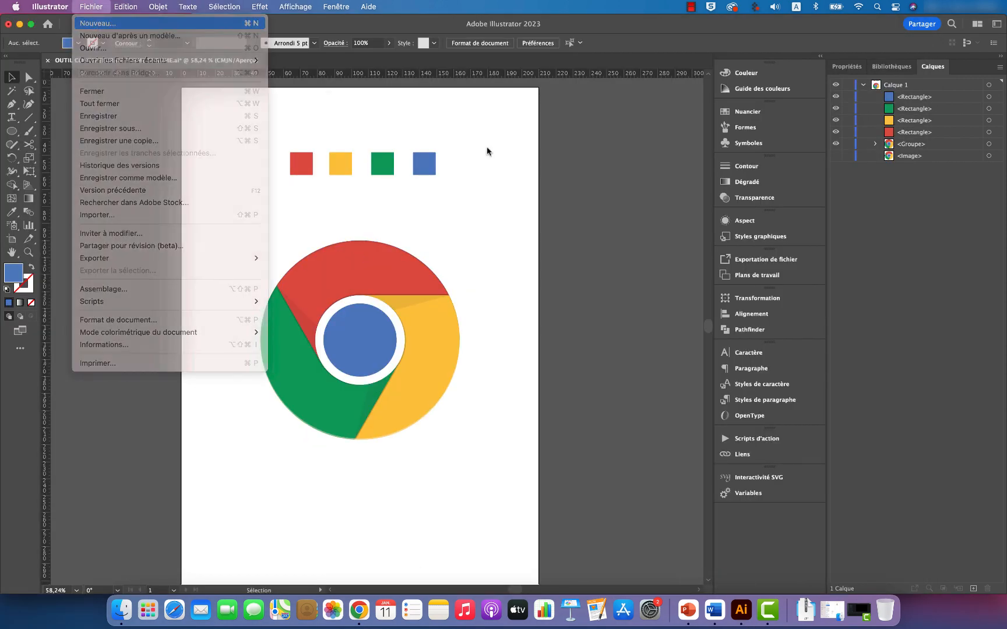
left_click(195, 165)
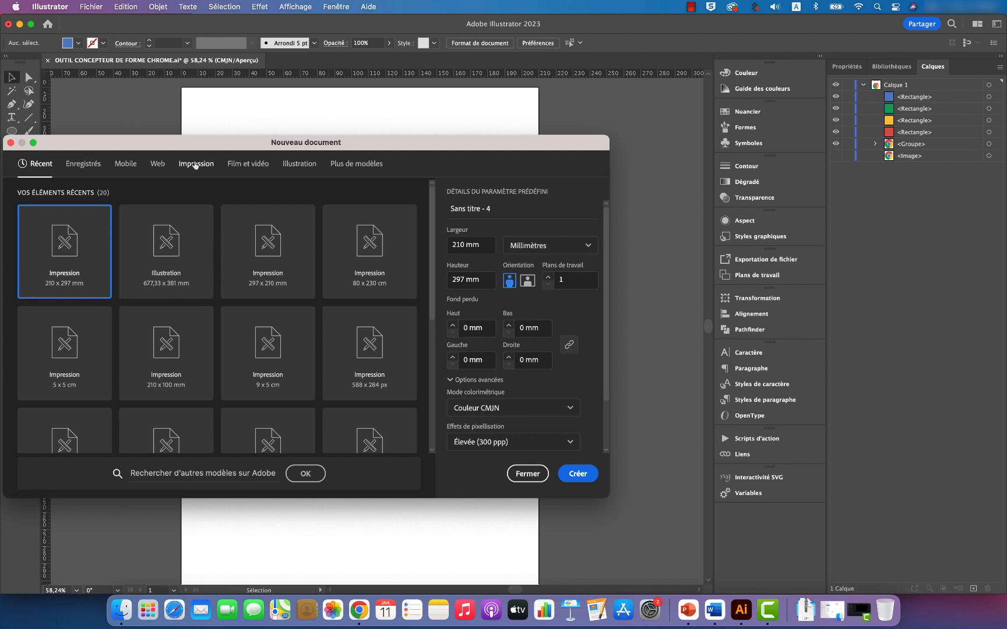
left_click(171, 239)
left_click(577, 474)
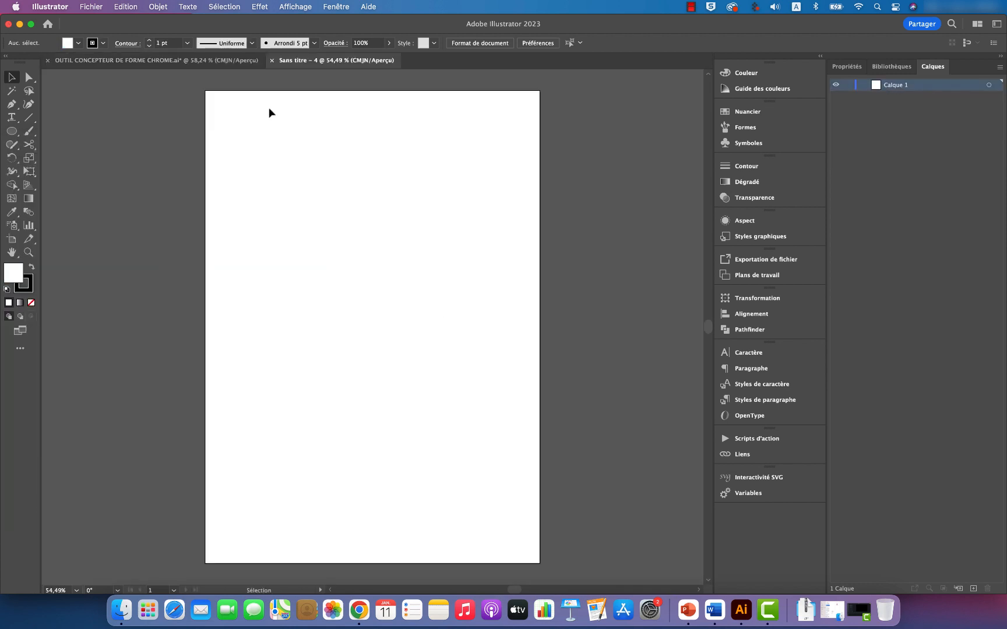
Step: Import Google_Chrome_icon_(September_2014).svg.png and place it as a large image around the middle of the artboard
left_click(91, 6)
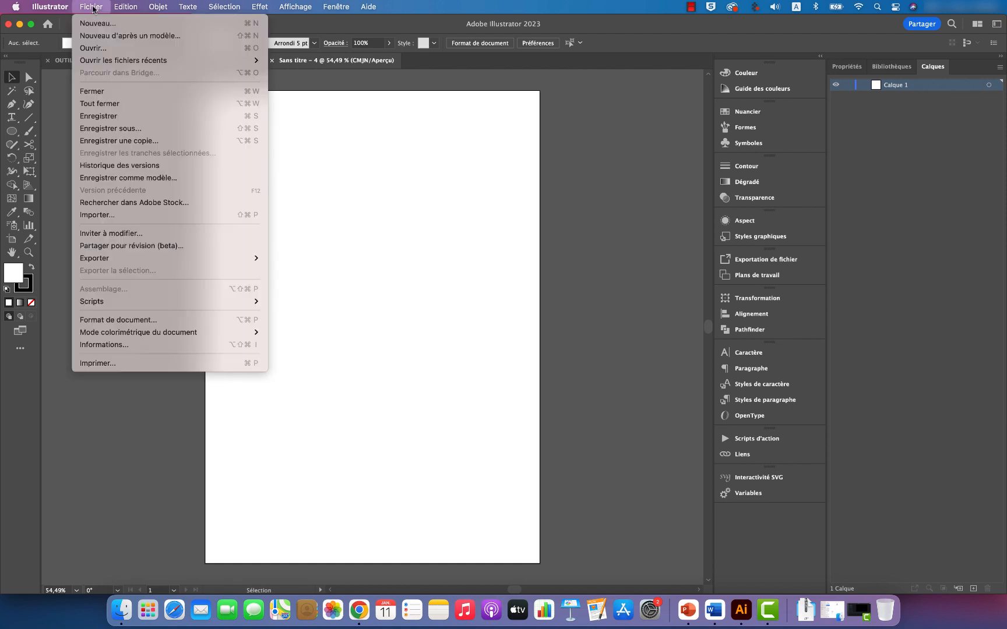
left_click(115, 216)
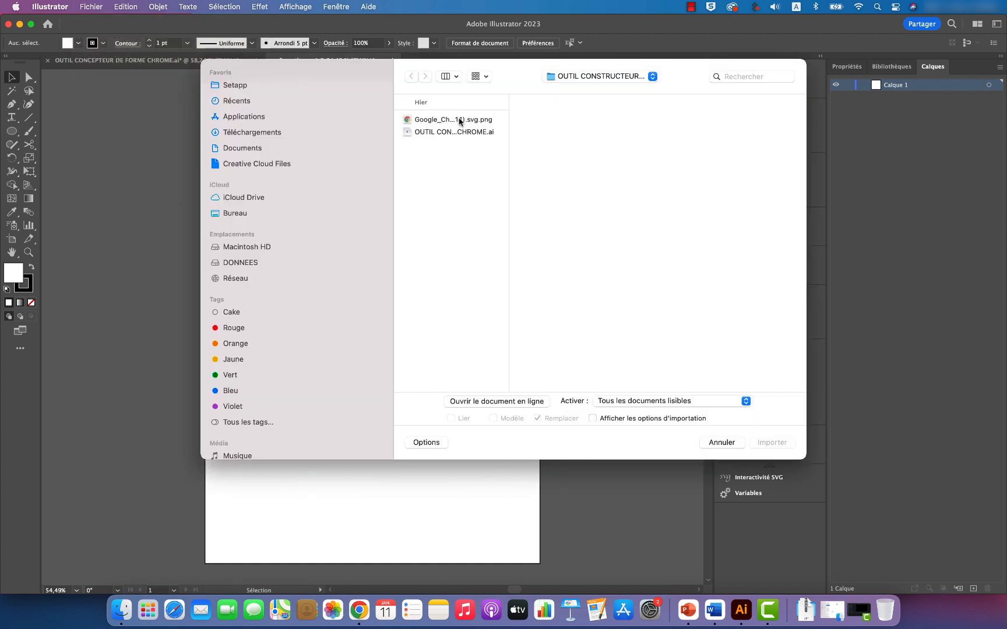
left_click(454, 119)
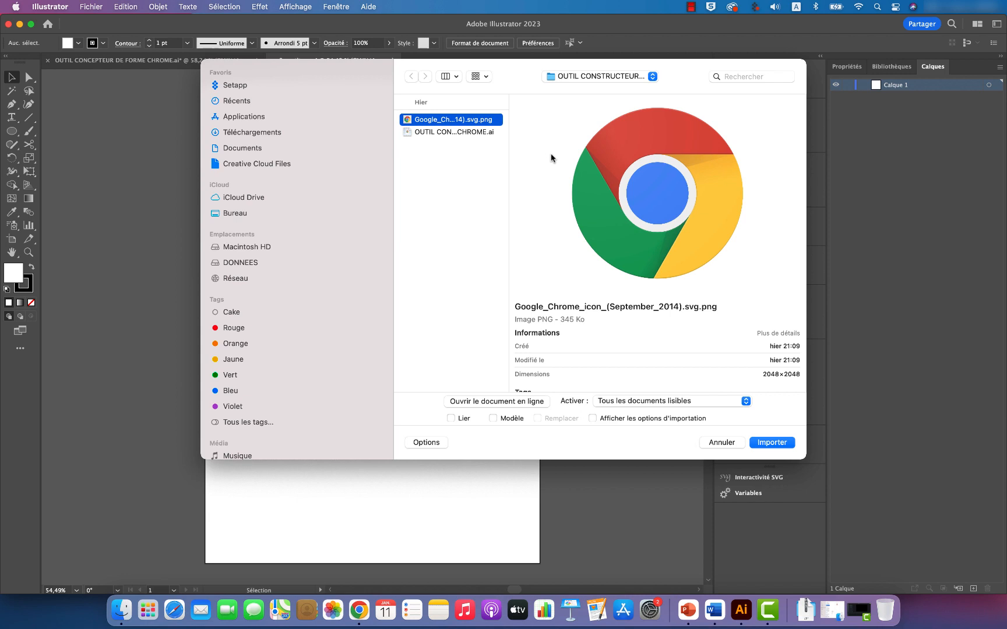
left_click(772, 442)
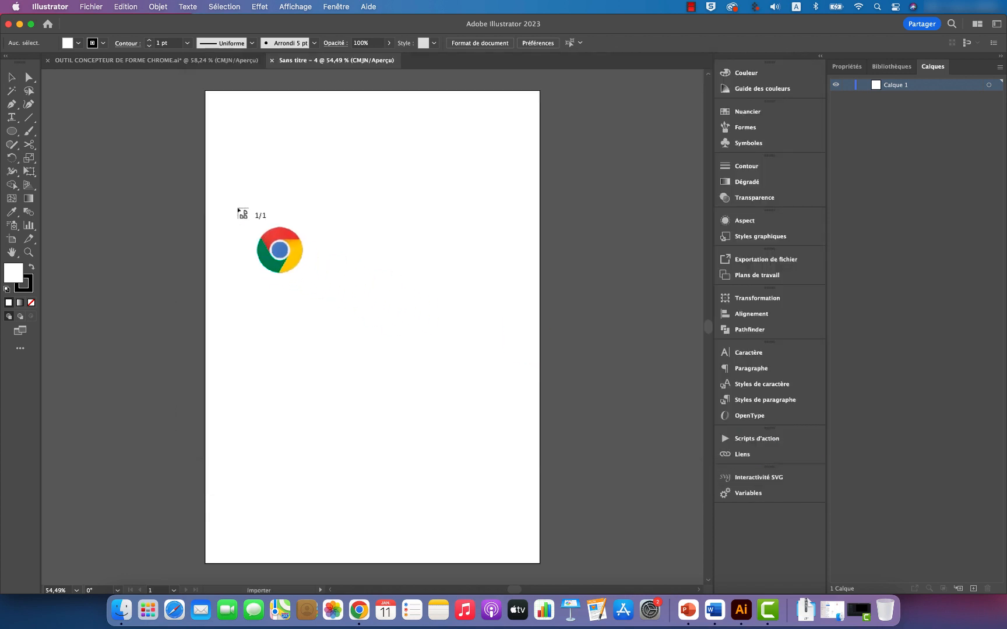
left_click_drag(236, 207, 484, 416)
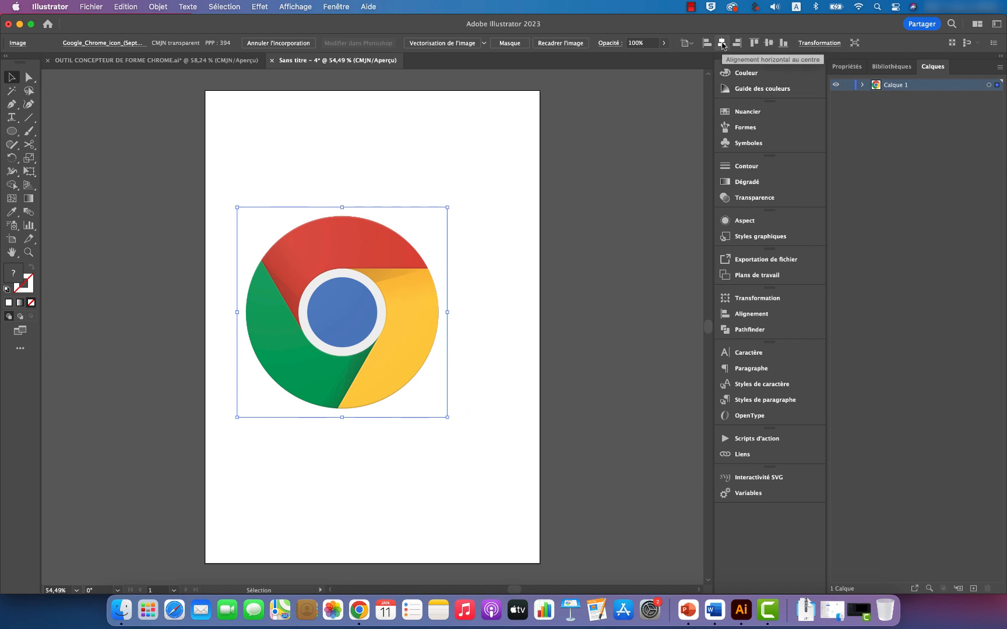
Step: Centre the placed logo image horizontally and vertically on the artboard and deselect it
left_click(769, 42)
left_click(769, 42)
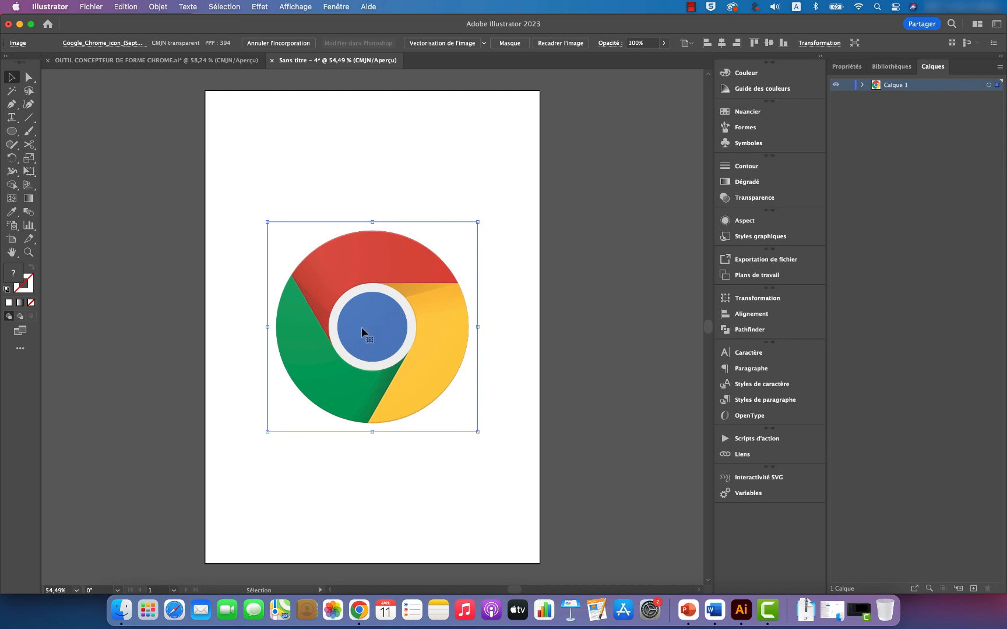
left_click(502, 271)
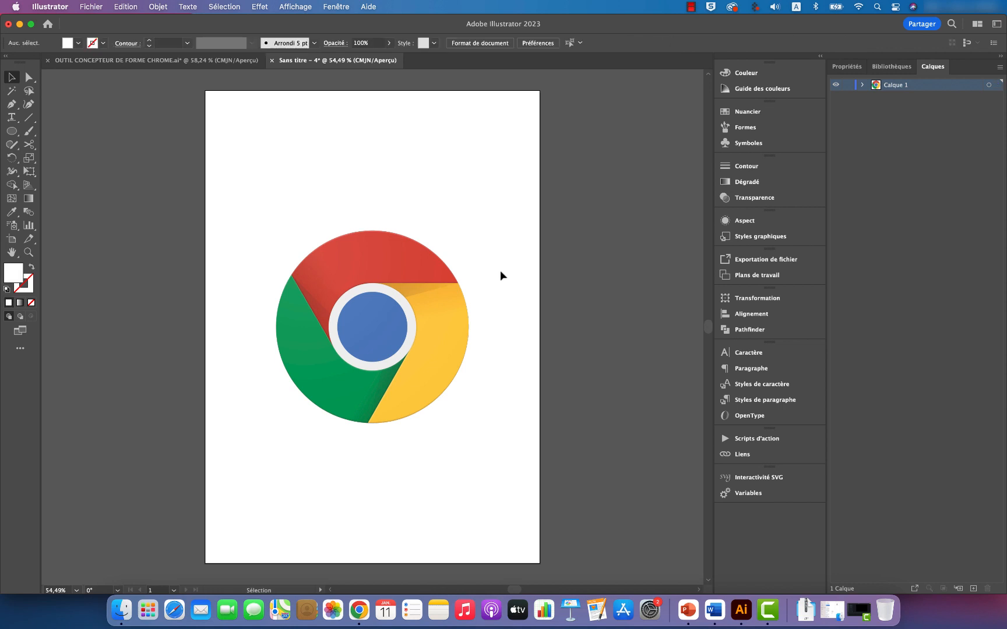
Step: Show the rulers and add a horizontal guide above the logo
left_click(296, 6)
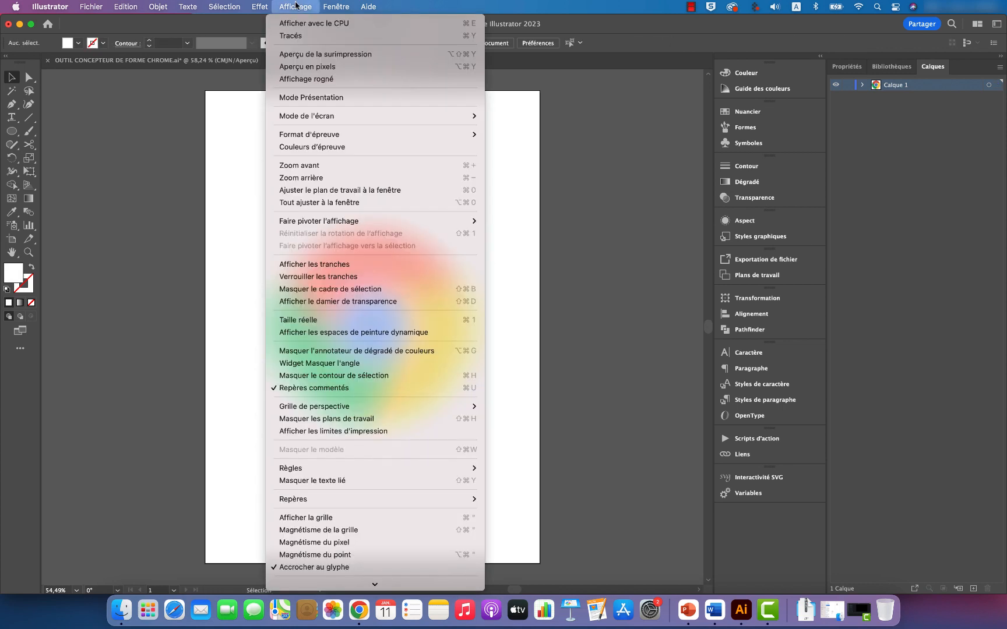
mouse_move(442, 471)
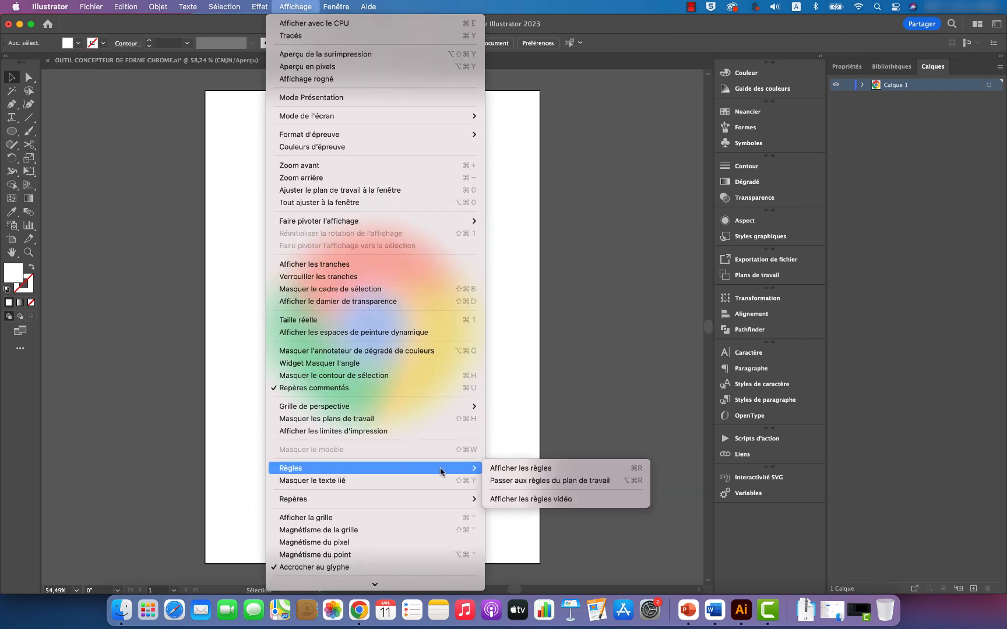
left_click(524, 469)
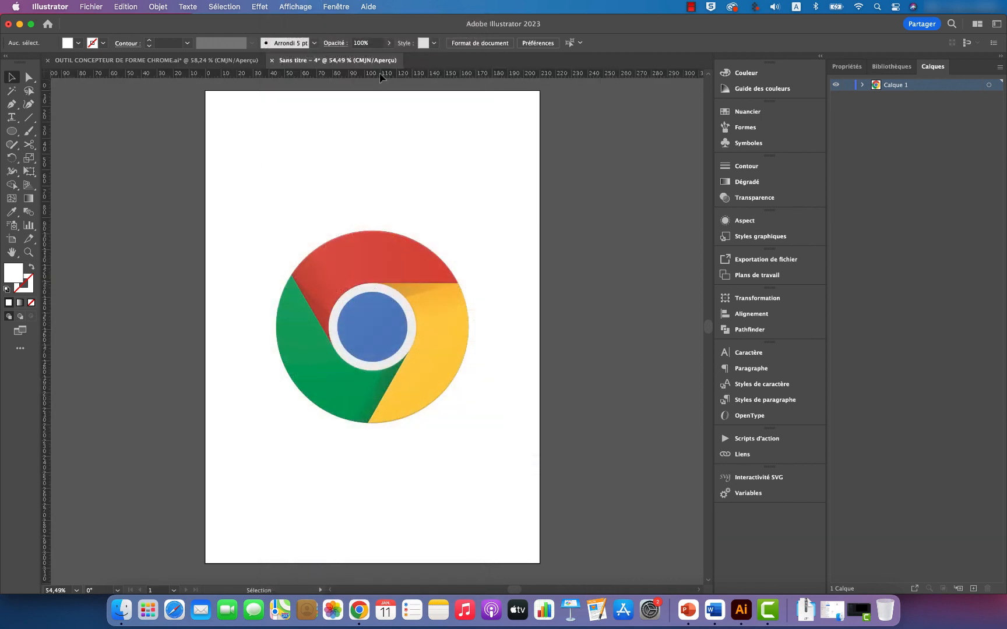
left_click_drag(380, 73, 383, 177)
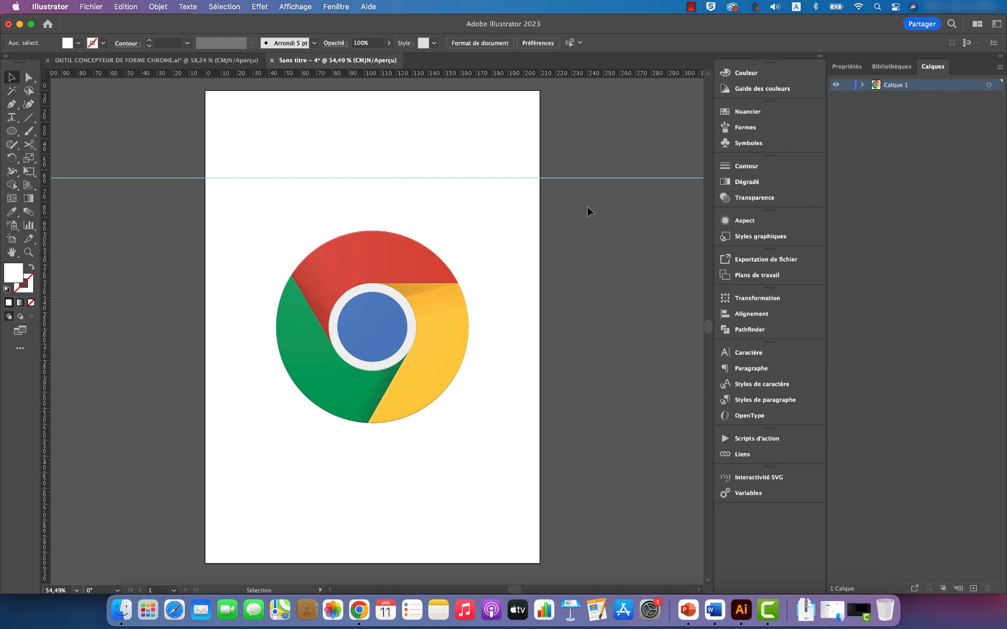
Step: Unlock the guides and centre the horizontal guide vertically on the artboard
left_click(295, 8)
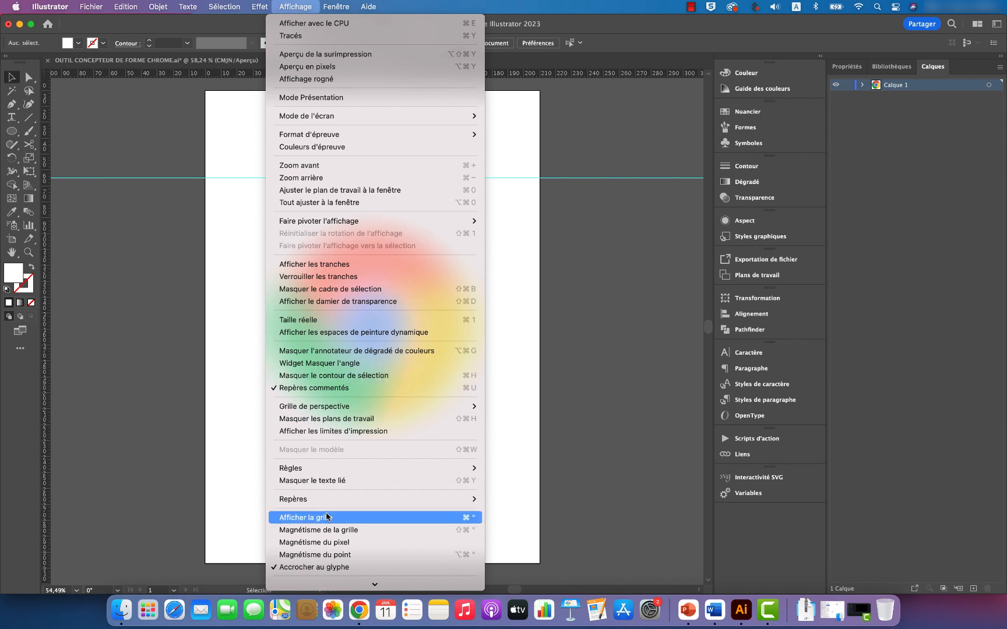
mouse_move(327, 500)
left_click(495, 508)
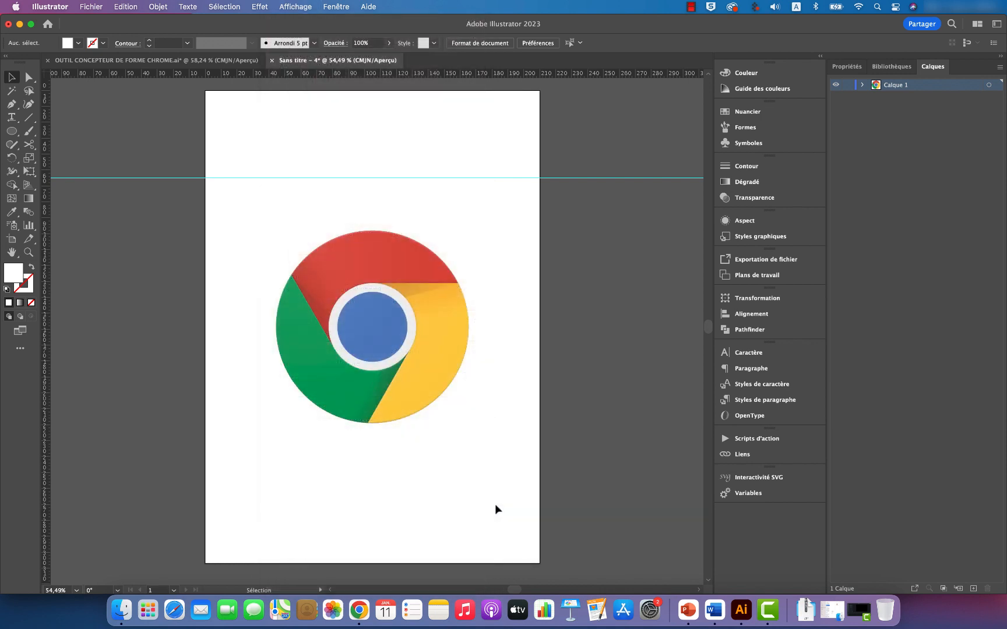
mouse_move(601, 178)
left_mouse_down()
mouse_move(597, 202)
mouse_move(597, 176)
left_mouse_up()
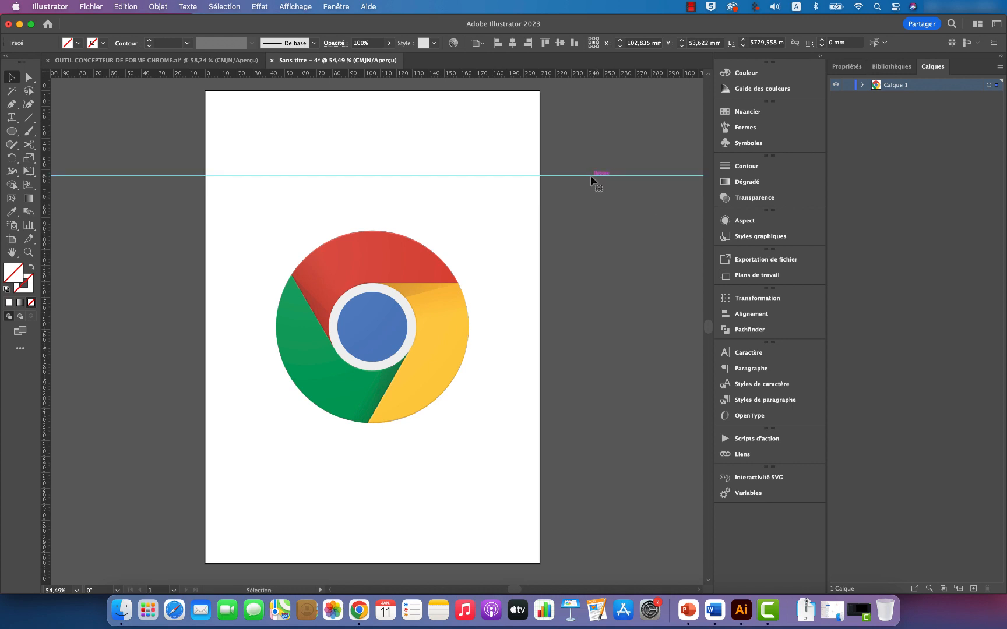
left_click(585, 175)
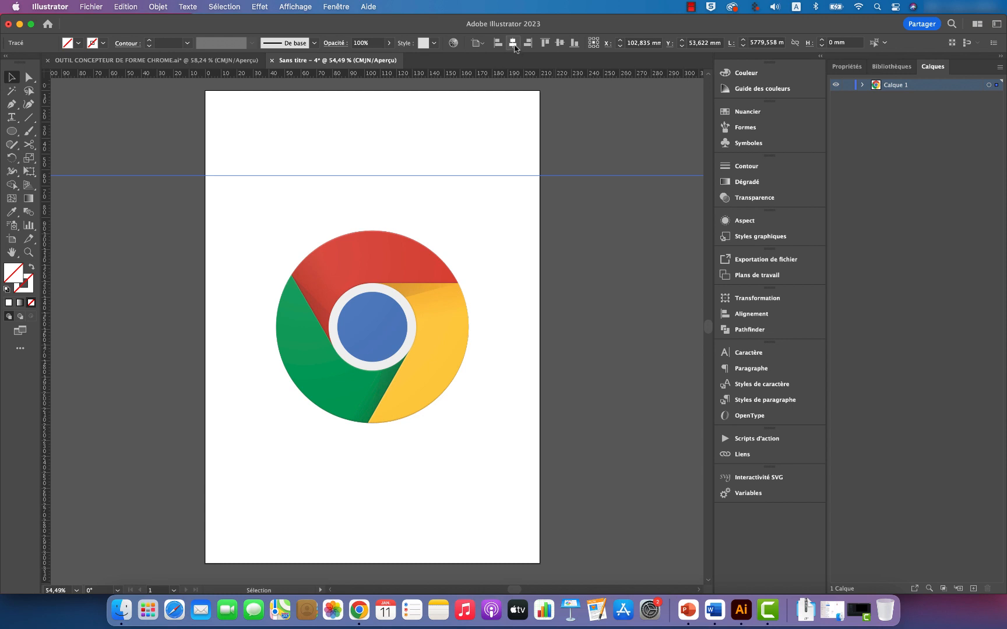
left_click(560, 43)
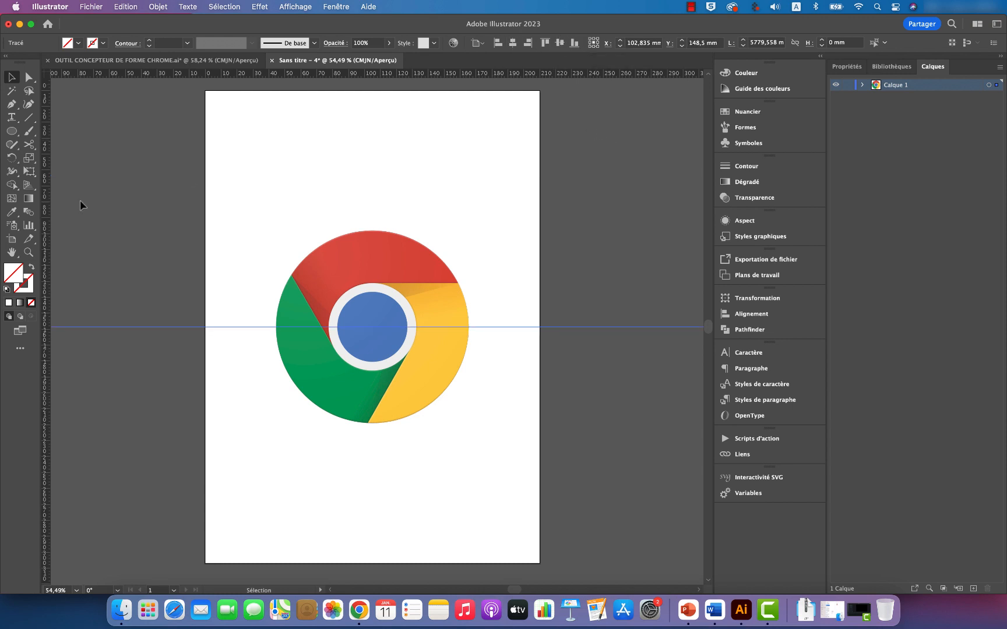
Step: Add a vertical guide and centre it horizontally on the artboard so it crosses the horizontal guide at the logo's centre
left_click_drag(47, 215, 244, 215)
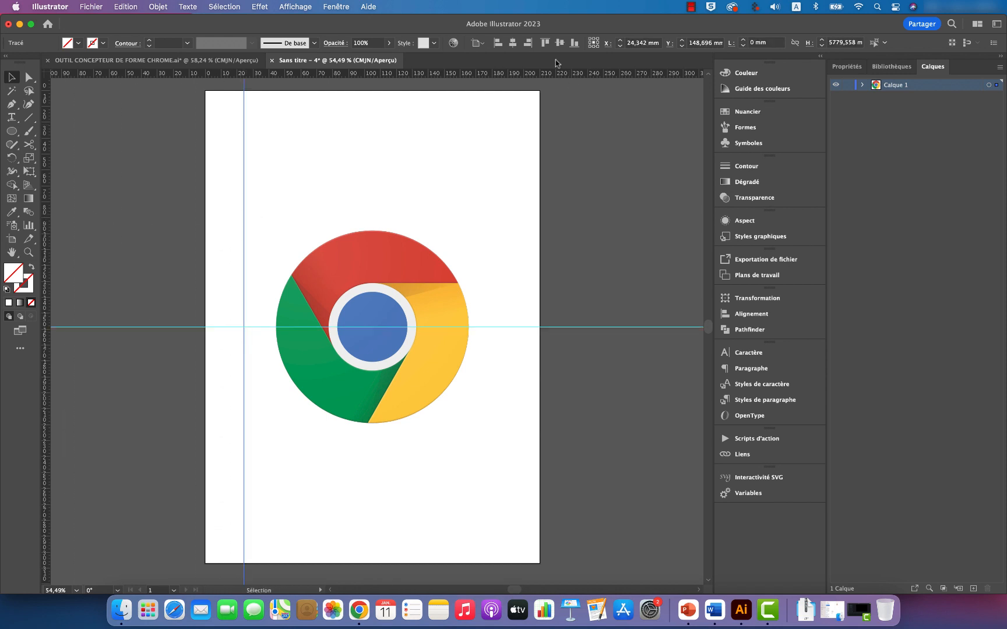
left_click(513, 43)
scroll(579, 216, "down", 2)
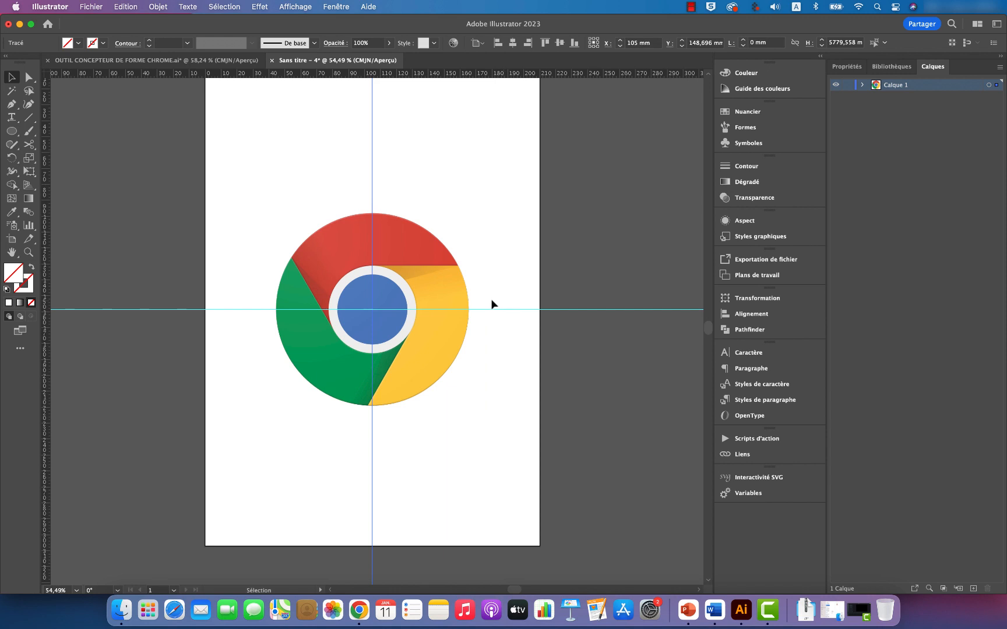
left_click(373, 308)
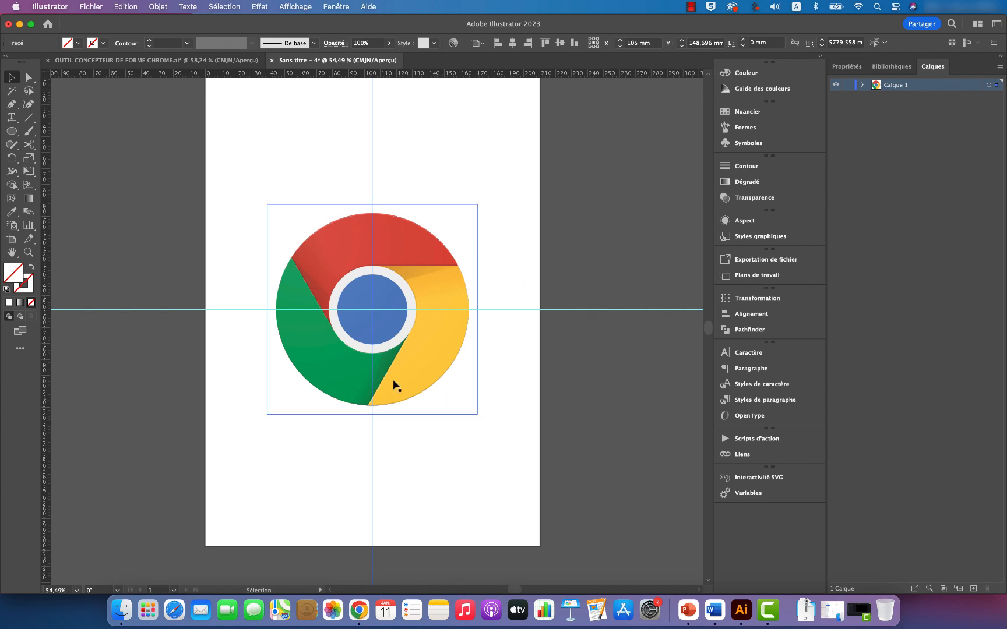
scroll(555, 267, "up", 1)
scroll(488, 280, "up", 3)
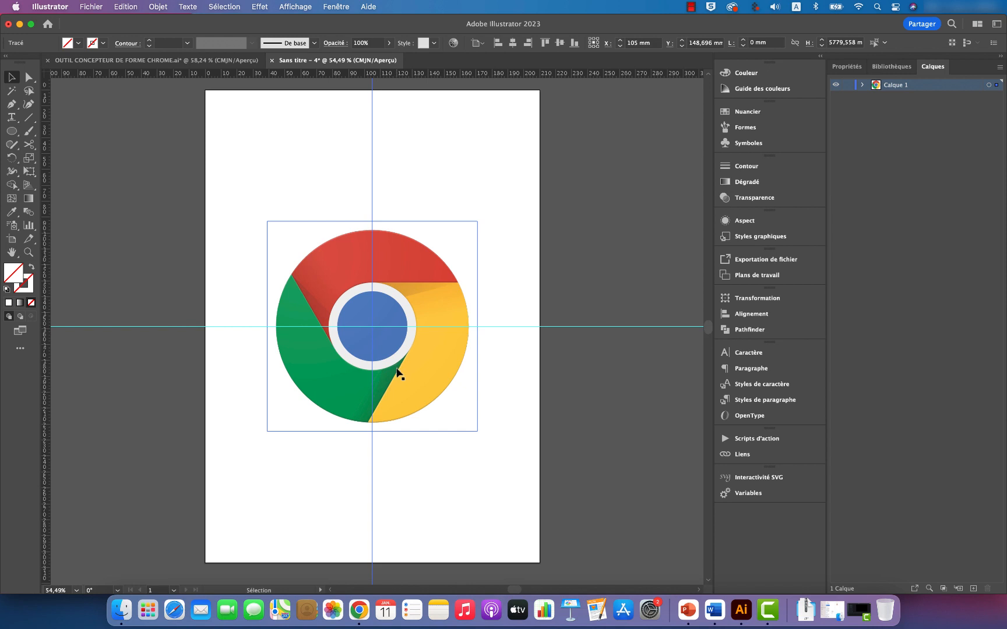
Step: Draw a rectangle about 18 × 14 mm above the logo and fill it with the logo's red using the Eyedropper
left_click(13, 130)
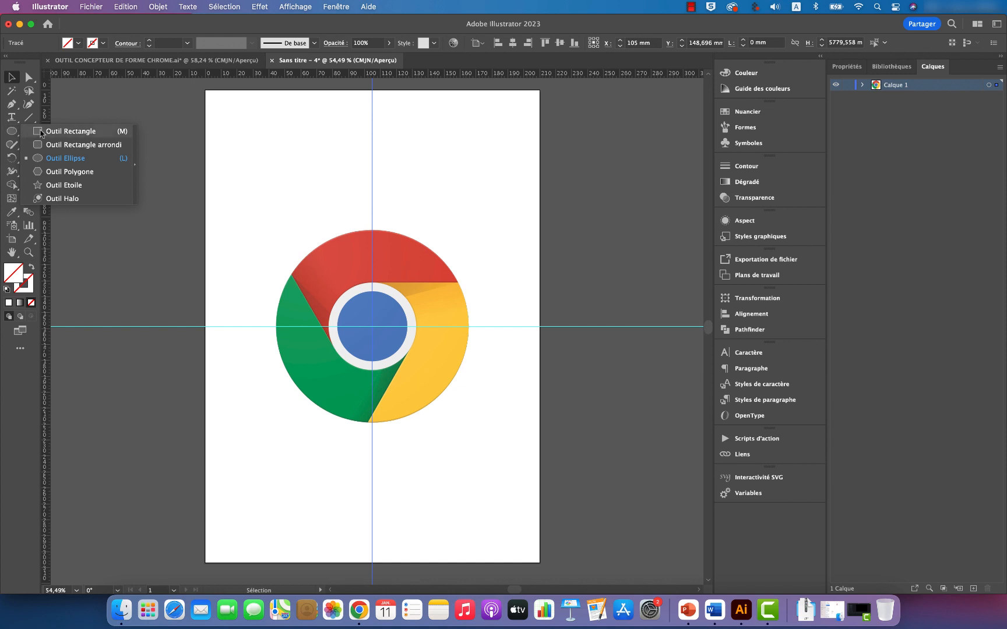
left_click(41, 131)
left_click_drag(272, 122, 302, 145)
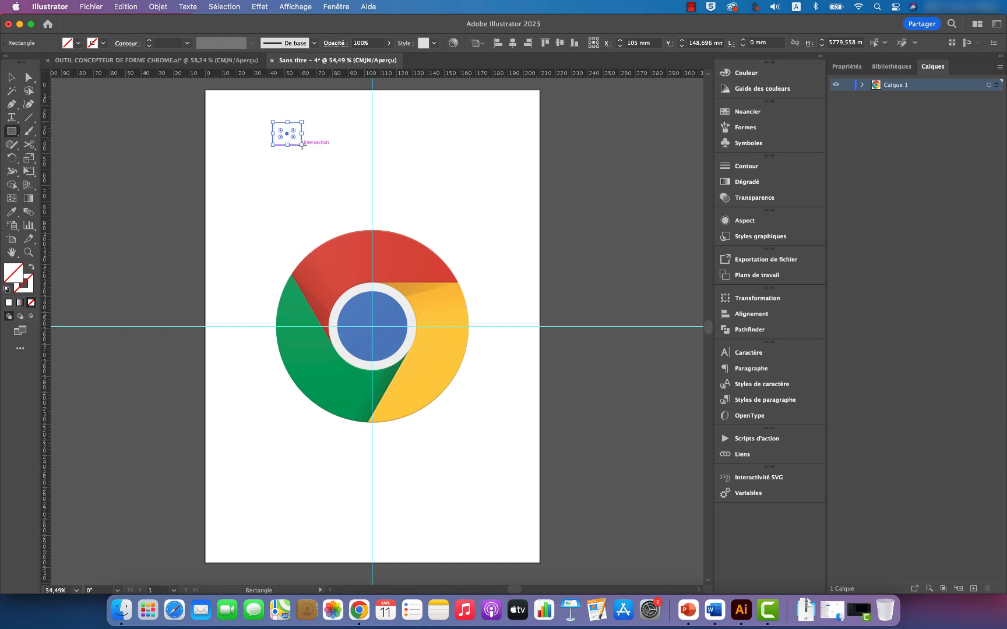
left_click(12, 213)
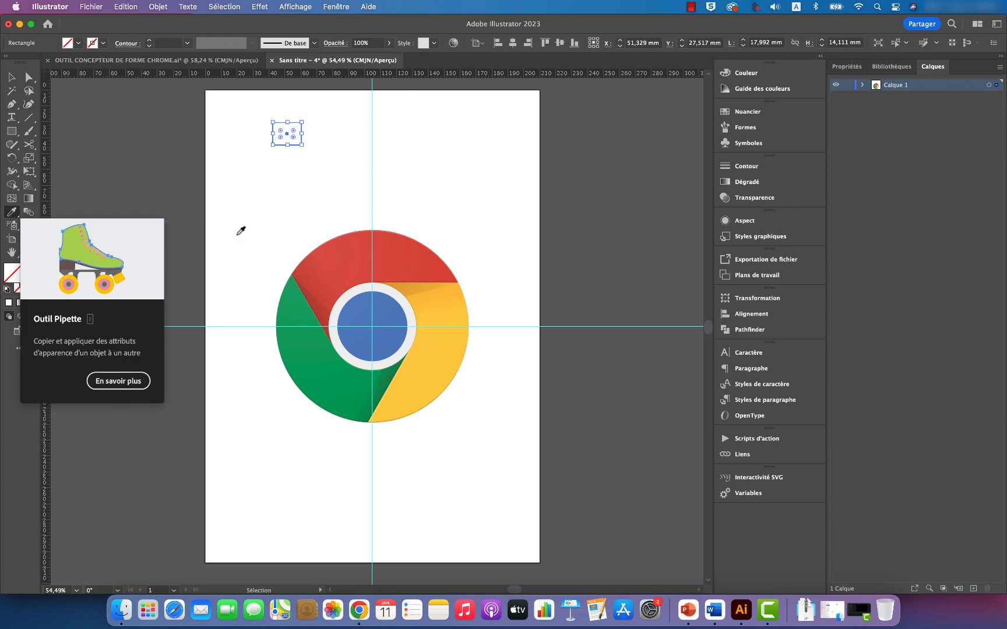
left_click(394, 256)
key("v")
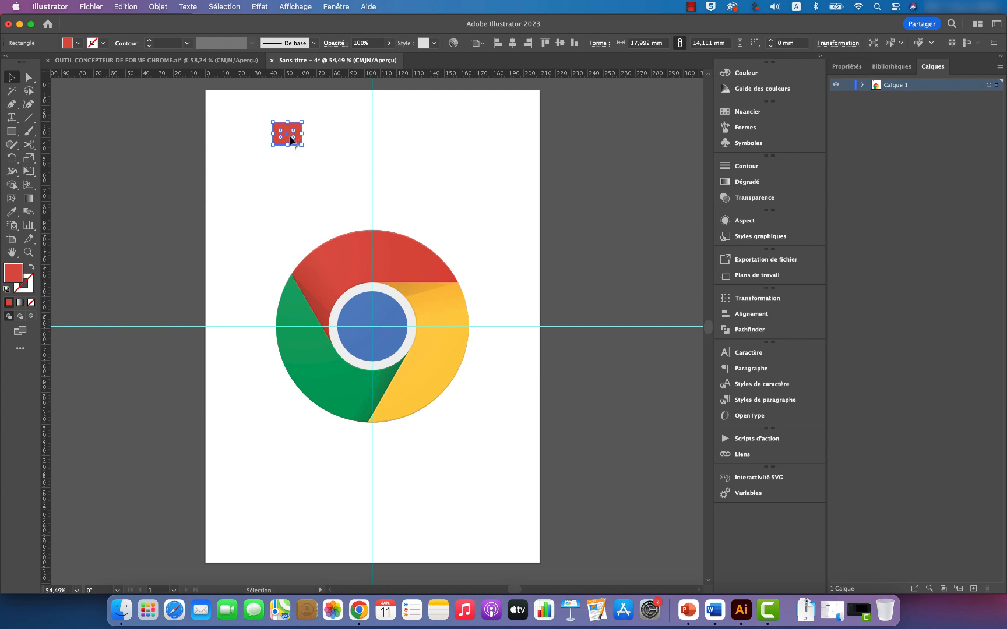
Step: Duplicate the red rectangle just beside it and fill the copy with the logo's yellow using the Eyedropper
left_click_drag(291, 139, 337, 144)
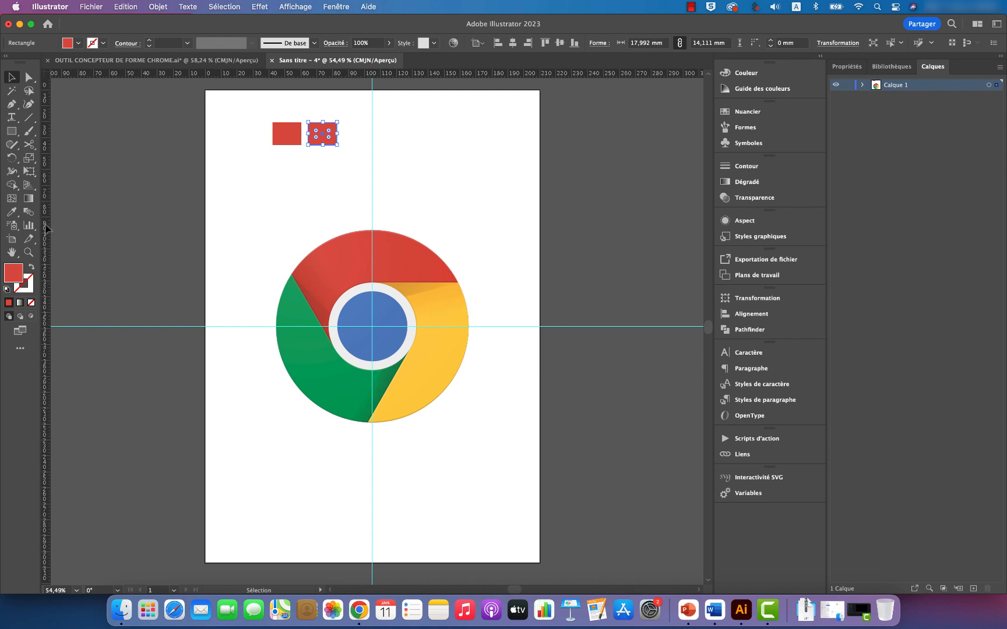
left_click(11, 211)
left_click(469, 325)
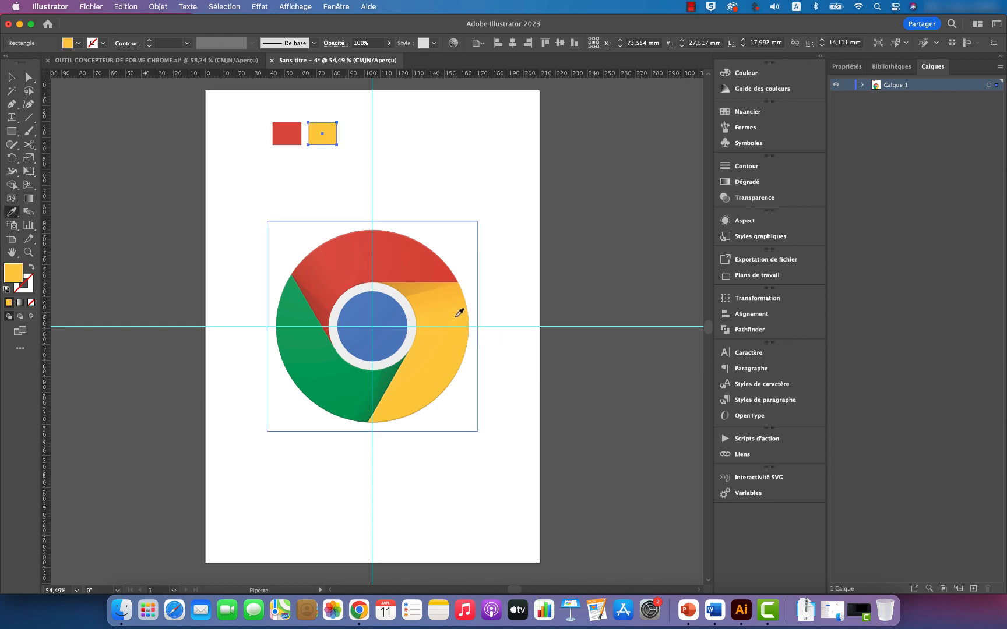
Step: Duplicate the yellow rectangle about 26 mm horizontally and fill the copy with the logo's green using the Eyedropper
left_click(11, 77)
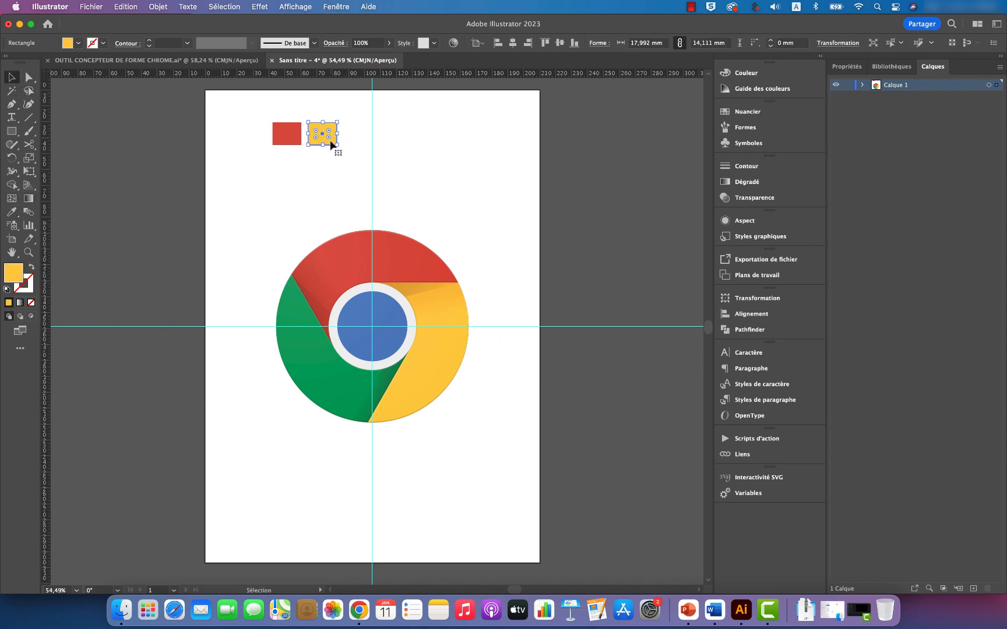
left_click_drag(329, 138, 382, 150)
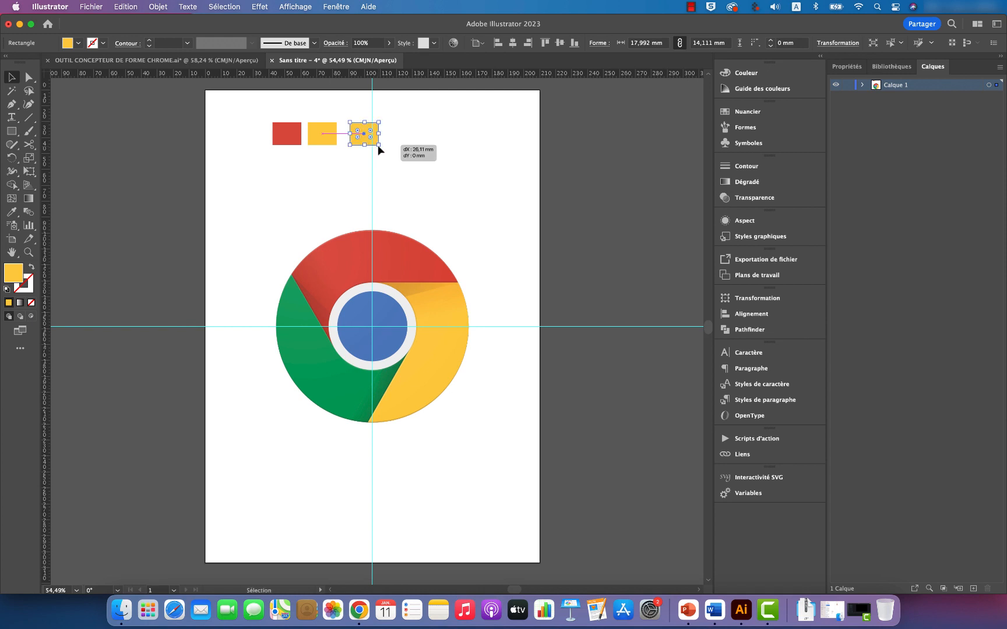
left_click(11, 212)
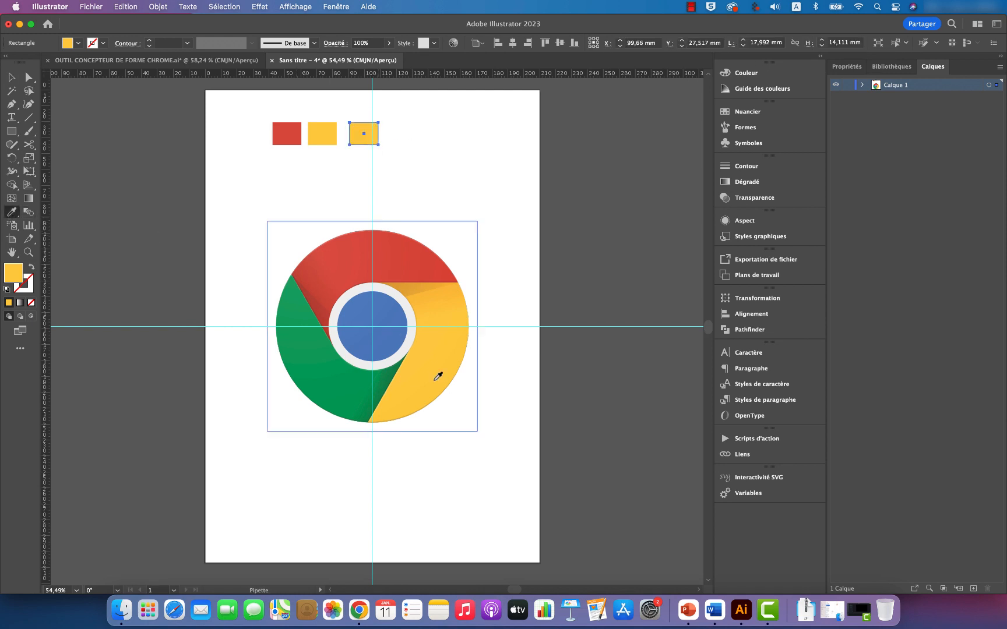
left_click(336, 384)
key("v")
left_click(433, 179)
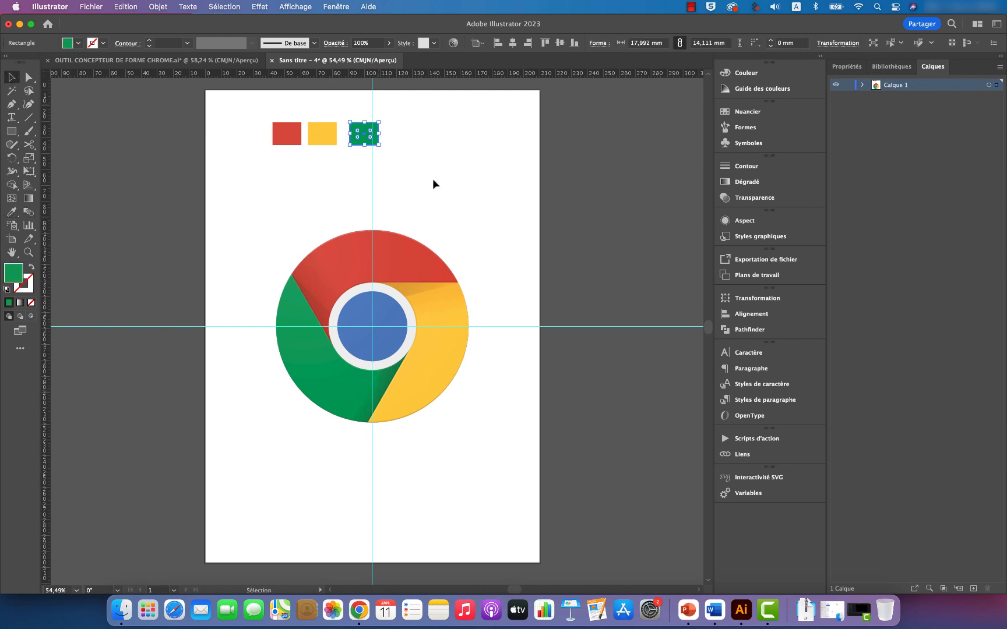
Step: Duplicate the green rectangle about 26 mm horizontally and fill the copy with the blue of the logo's central disc
left_click(377, 139)
left_click_drag(379, 140, 420, 140)
left_click(11, 212)
left_click(384, 342)
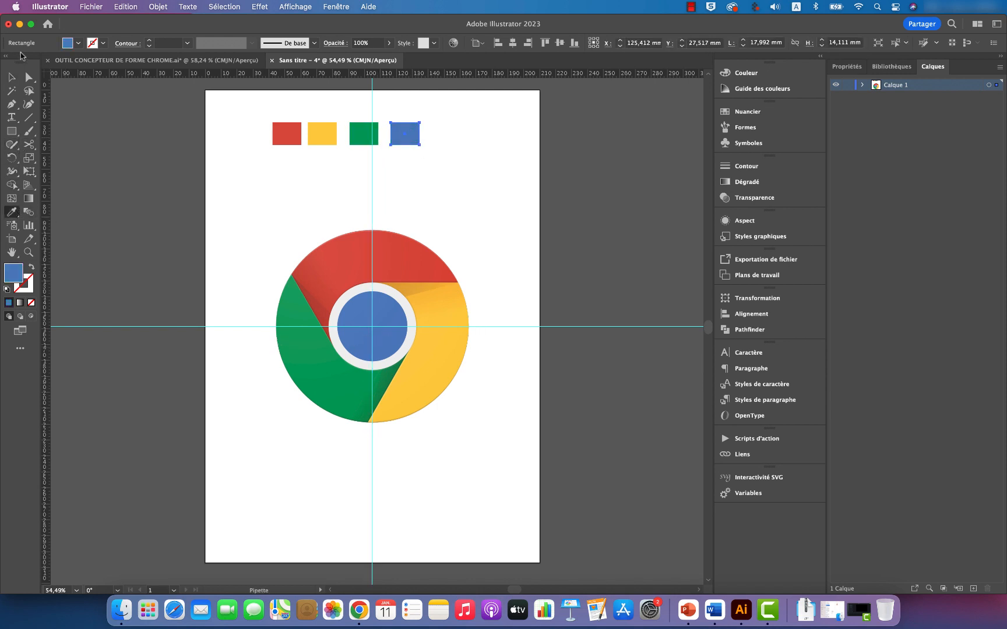
key("v")
left_click(439, 153)
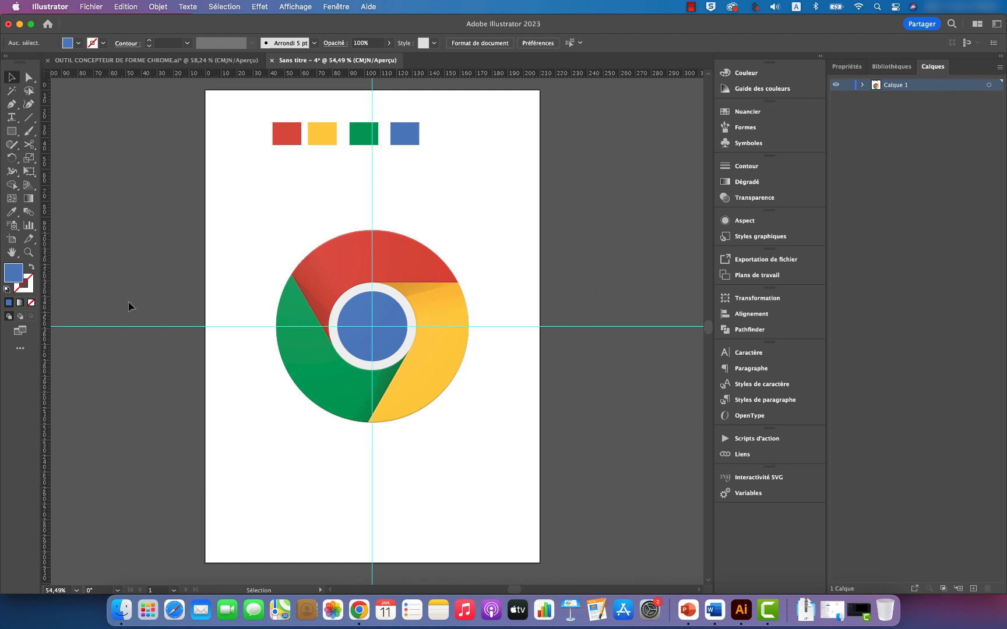
Step: Draw a circle about 44 mm in diameter from the guides' intersection, matching the logo's blue disc
left_click(11, 131)
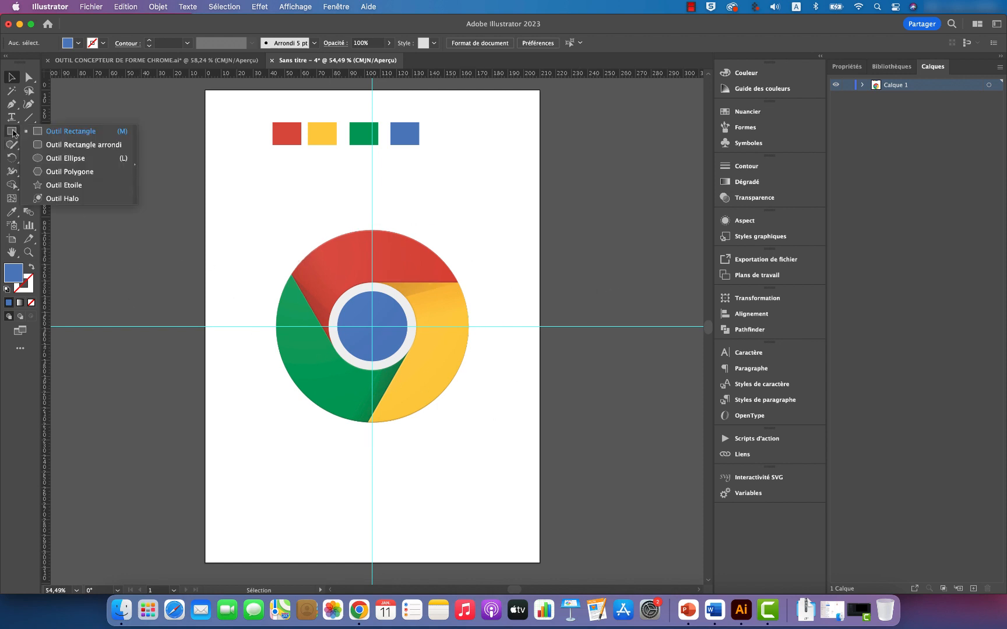
left_click(58, 158)
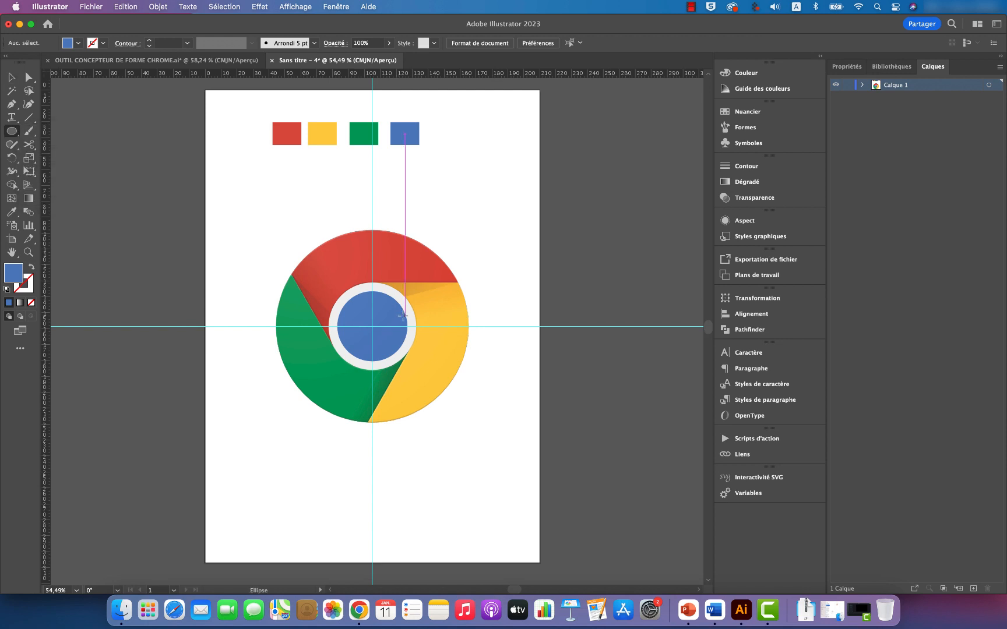
key("z")
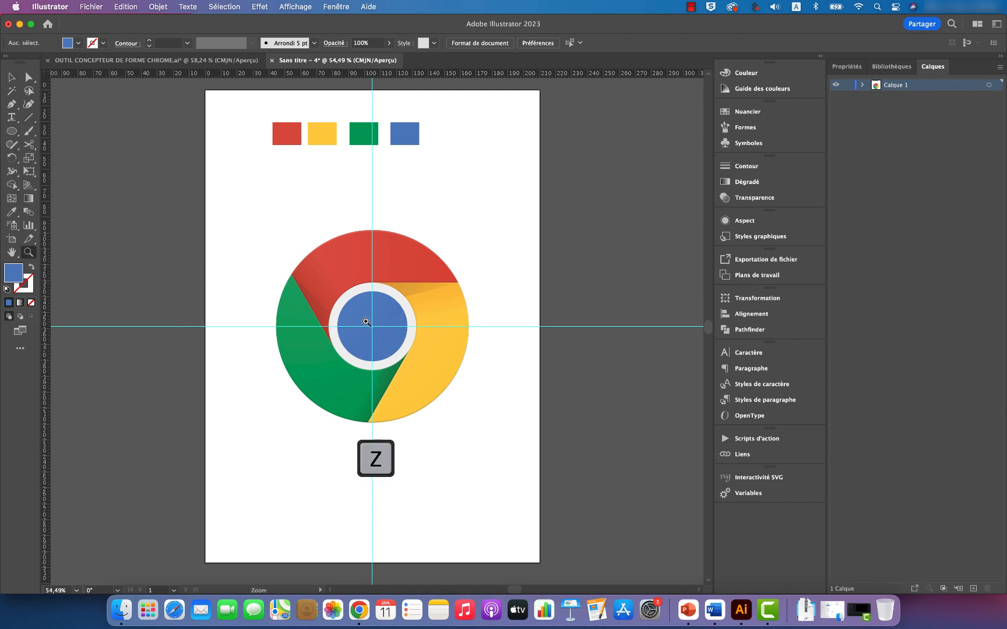
left_click_drag(366, 322, 485, 347)
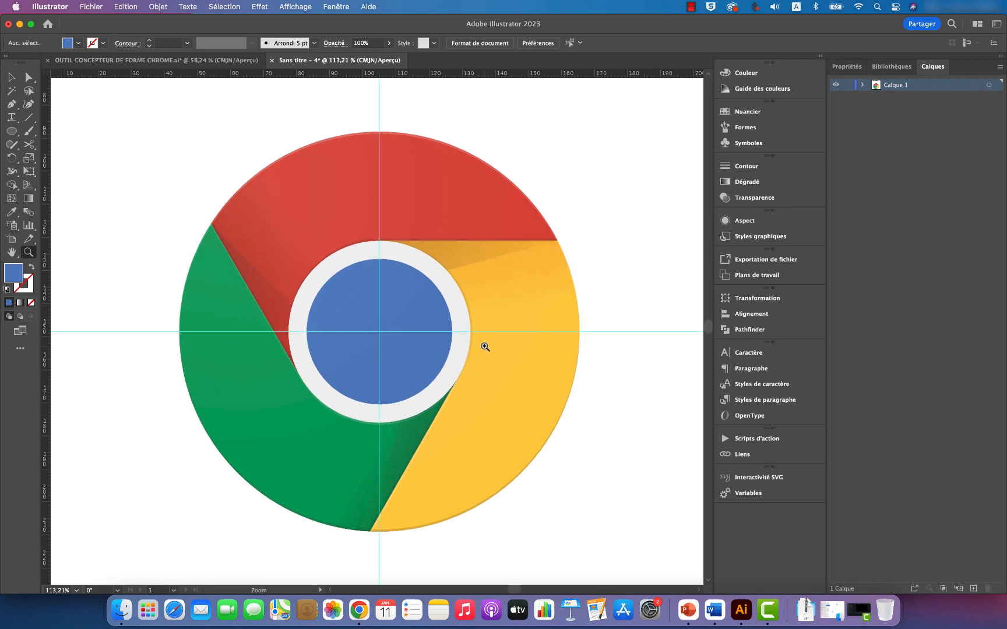
left_click_drag(373, 319, 352, 309)
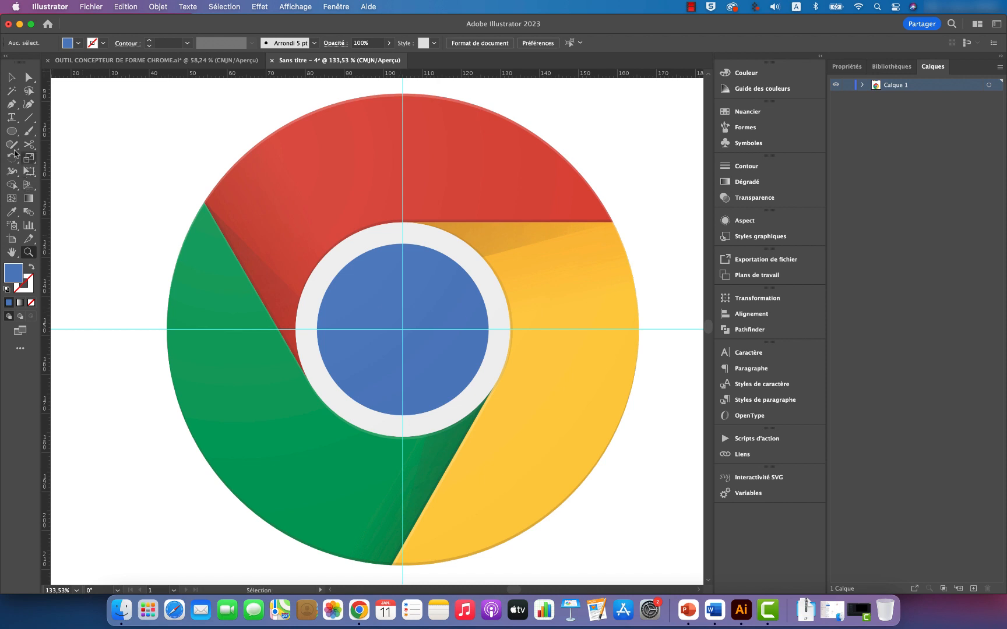
left_click(11, 132)
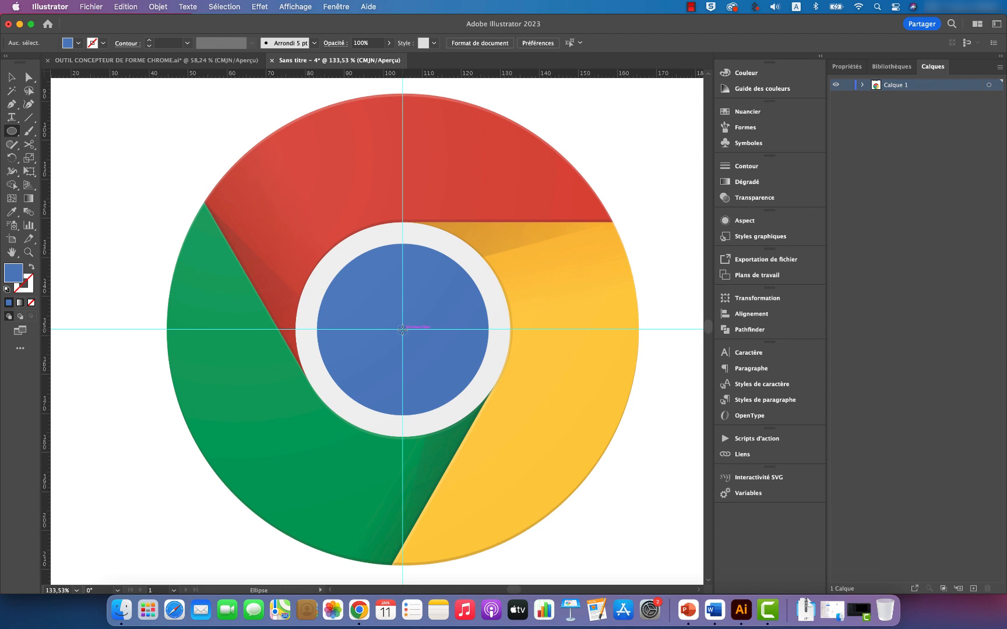
left_click_drag(402, 329, 489, 365)
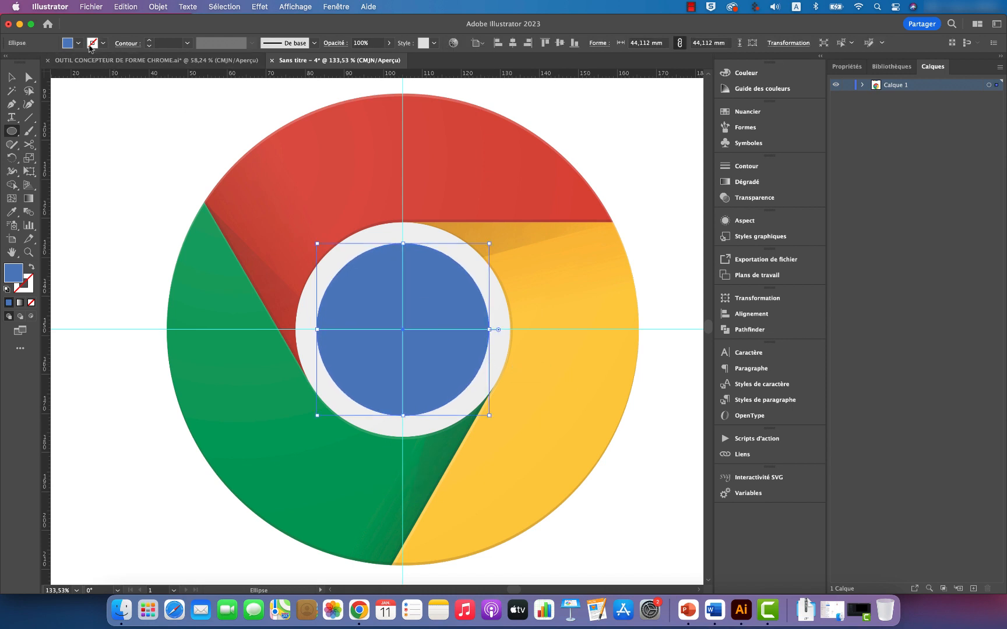
Step: Give the circle a black 0.25 pt stroke and no fill
left_click(102, 44)
left_click(31, 62)
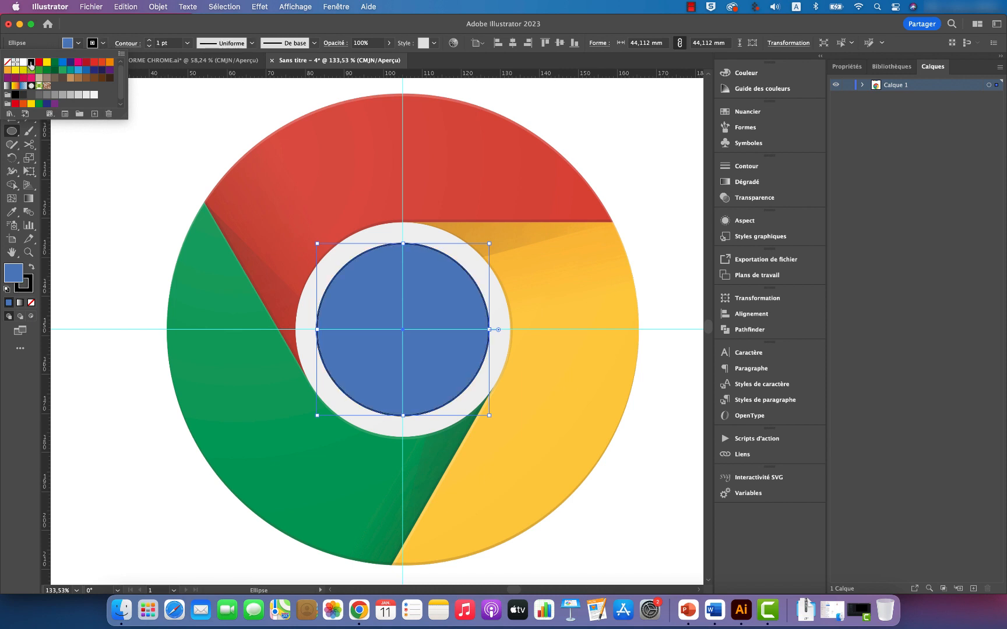
left_click(187, 43)
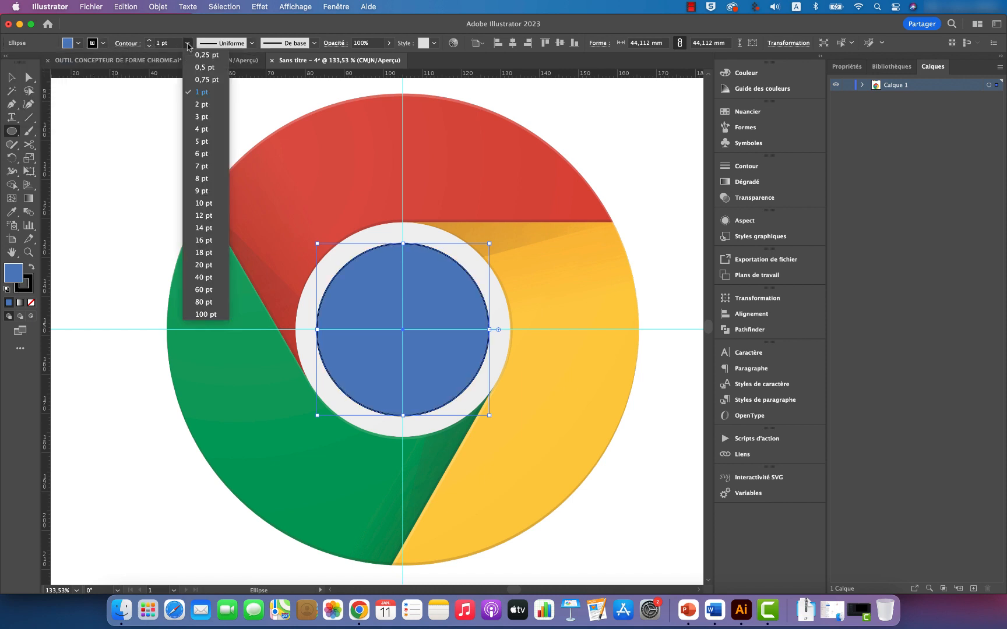
left_click(204, 55)
left_click(78, 43)
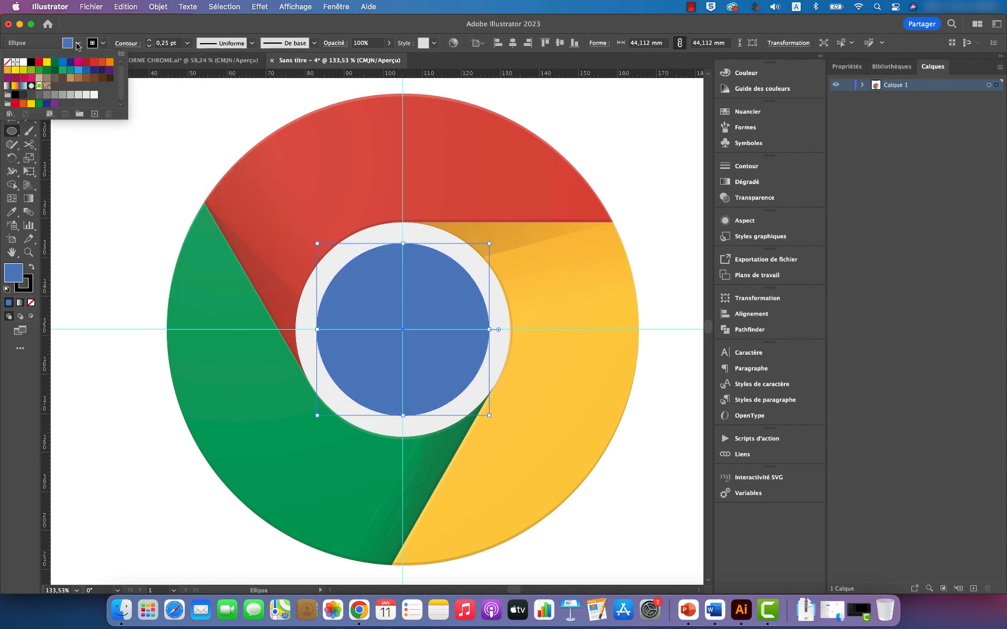
left_click(7, 61)
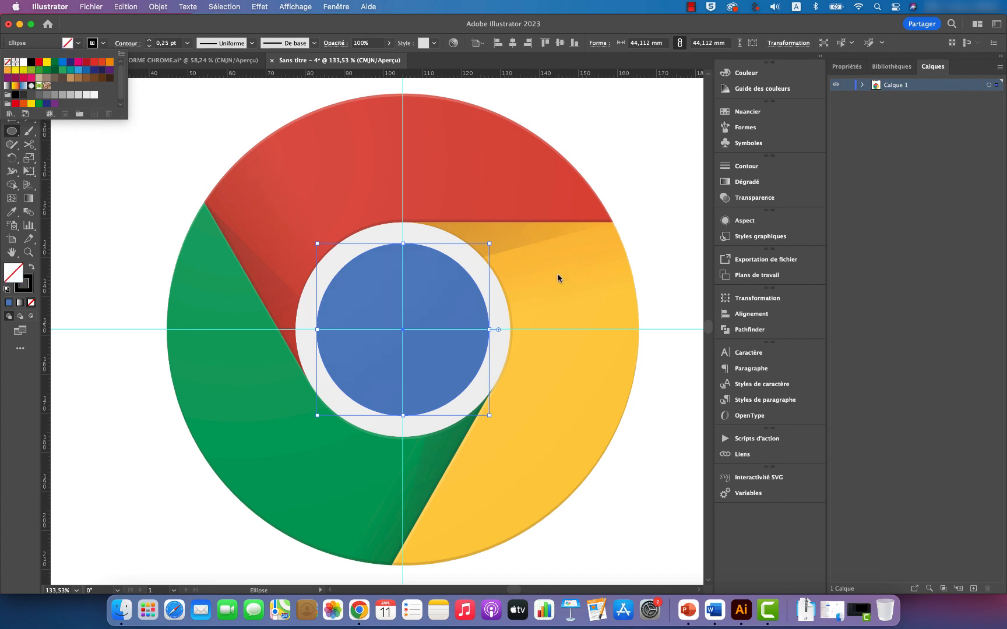
left_click(667, 187)
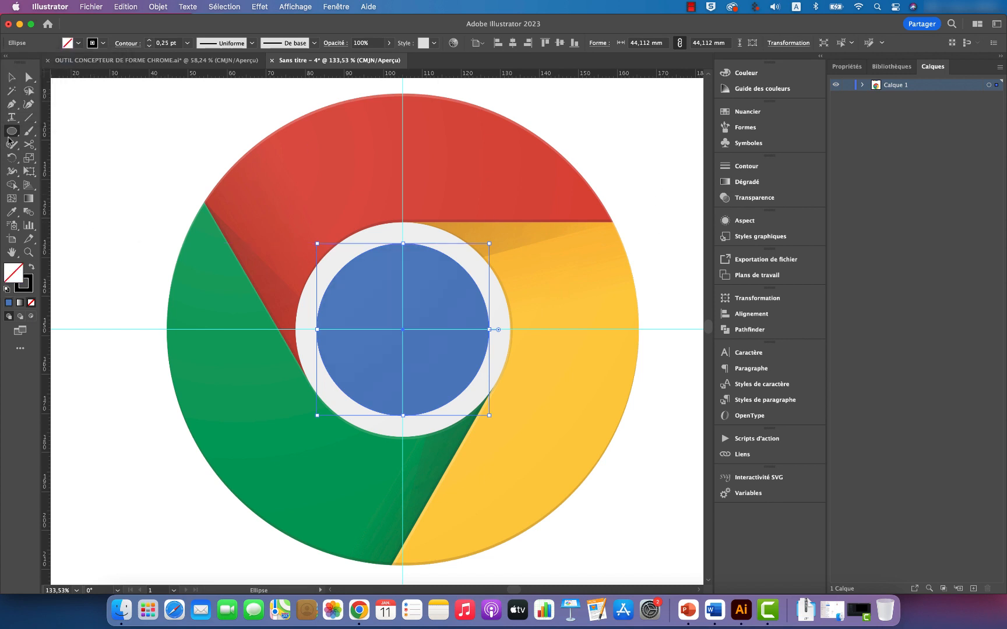
left_click(11, 77)
left_click(117, 155)
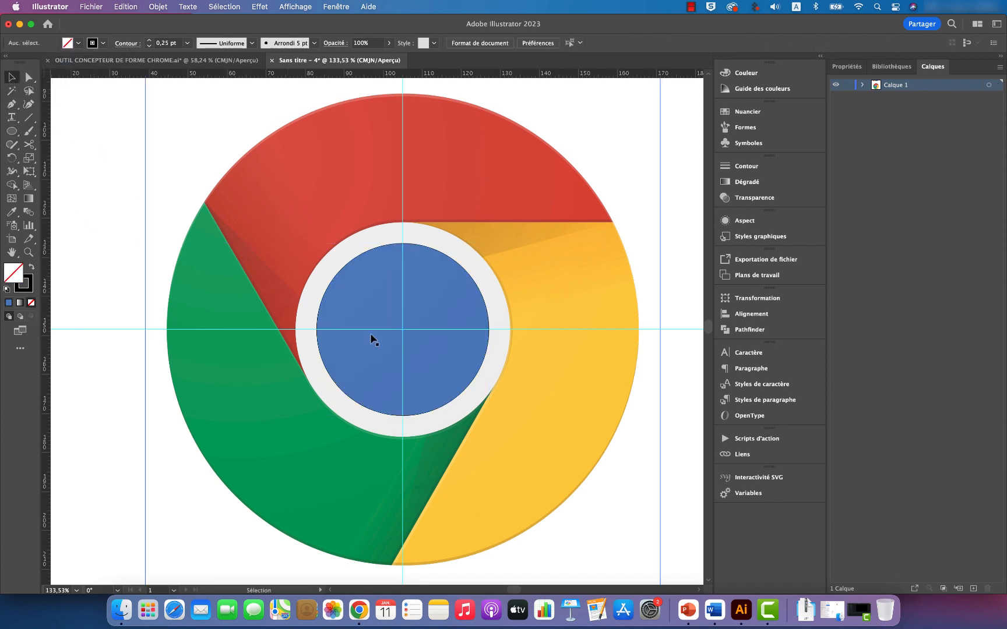
Step: Copy the circle in place and enlarge the copy from its centre to about 55 mm, matching the white ring's outer edge
left_click(489, 322)
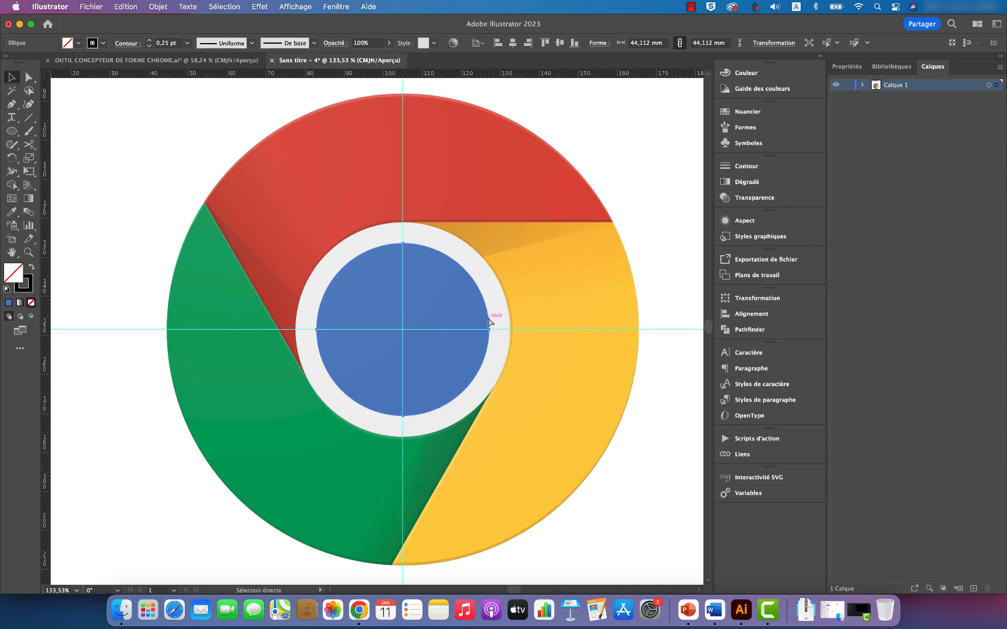
key("super+c")
key("shift+super+v")
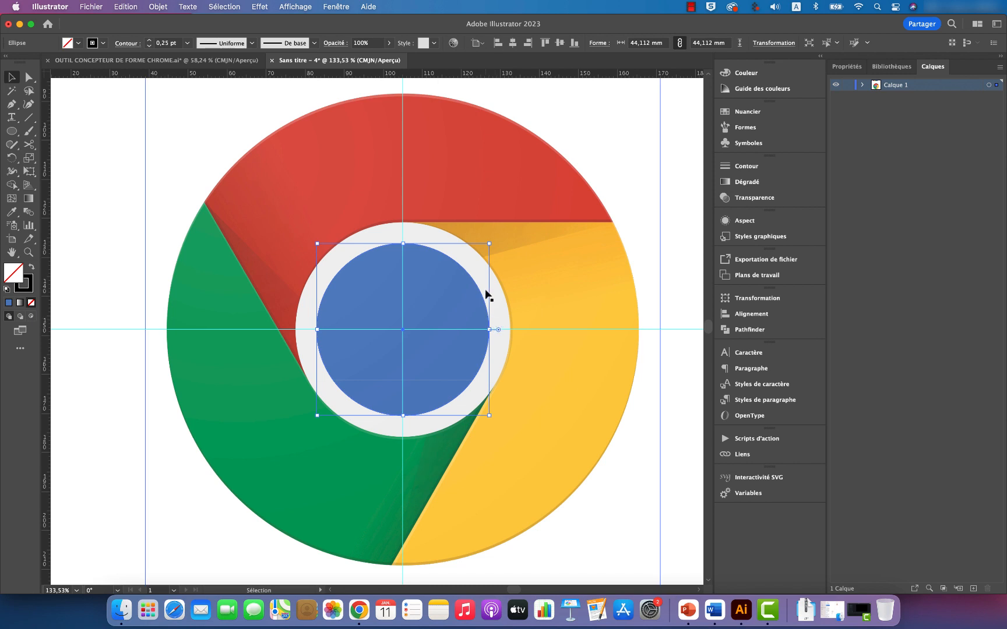
left_click(862, 85)
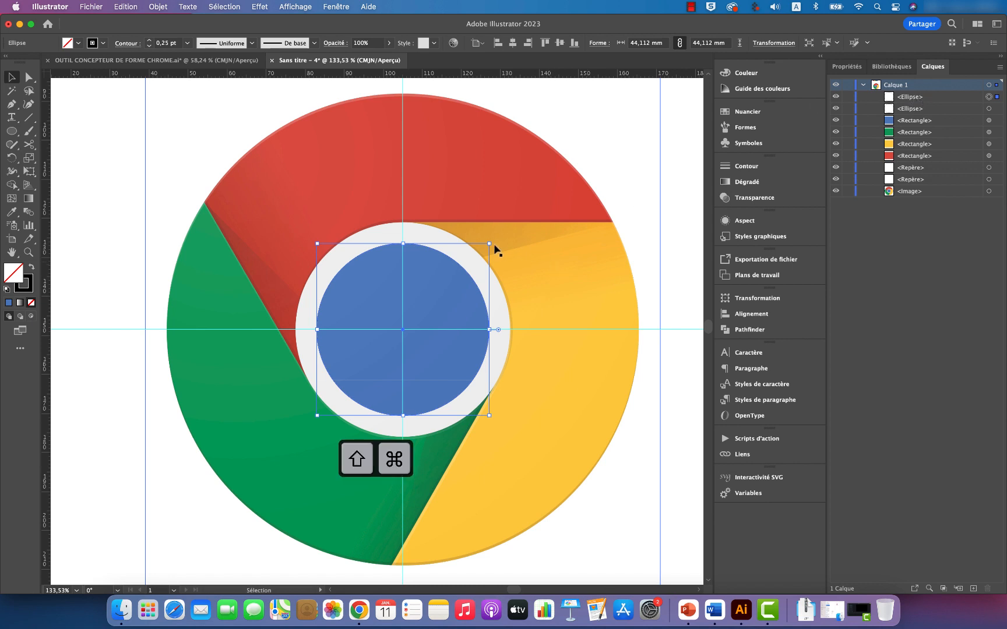
left_click_drag(490, 244, 510, 206)
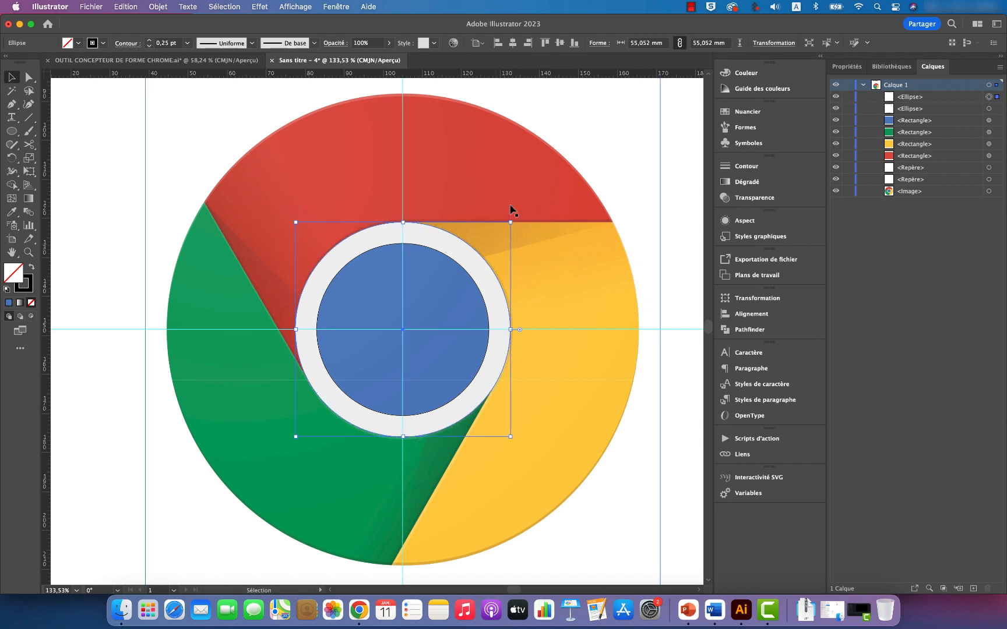
Step: Copy the 55 mm circle in front and enlarge the copy from its centre to about 121 mm, matching the logo's outer edge
key("super")
key("super")
key("super+c")
key("super+f")
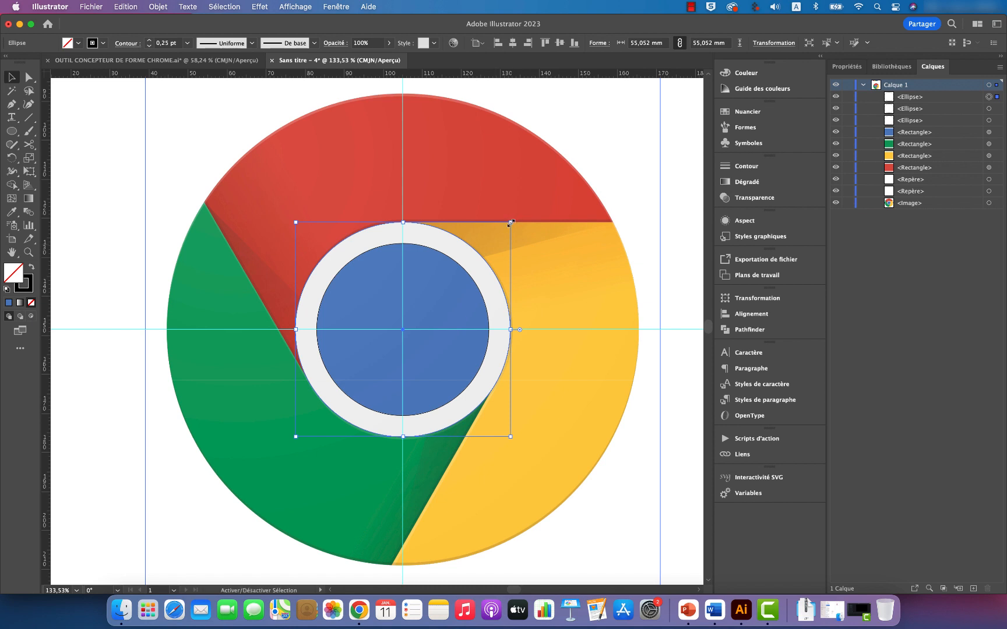
left_click_drag(511, 223, 698, 97)
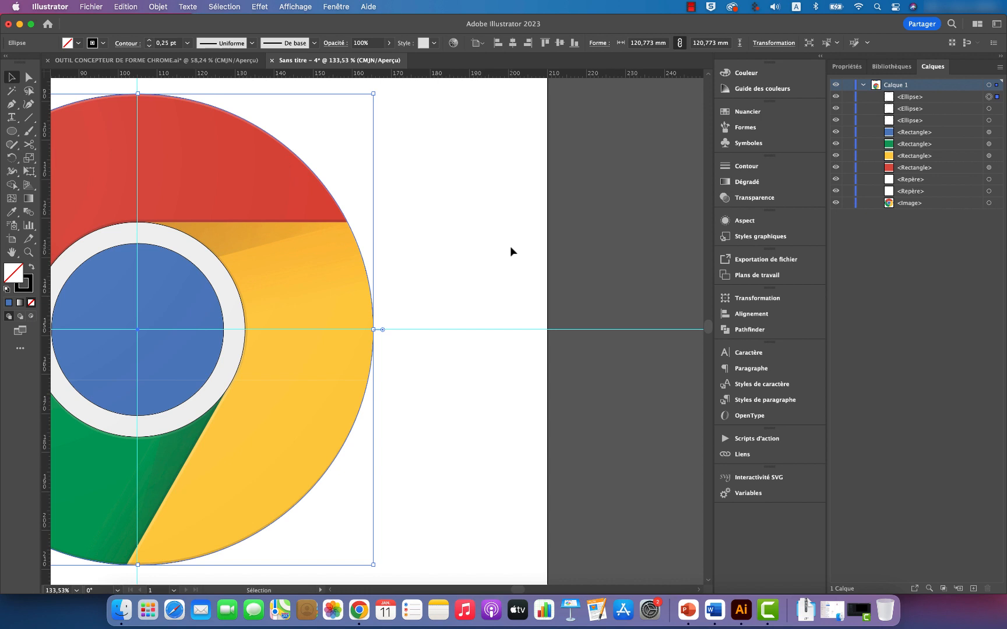
left_click(475, 254)
scroll(475, 251, "left", 5)
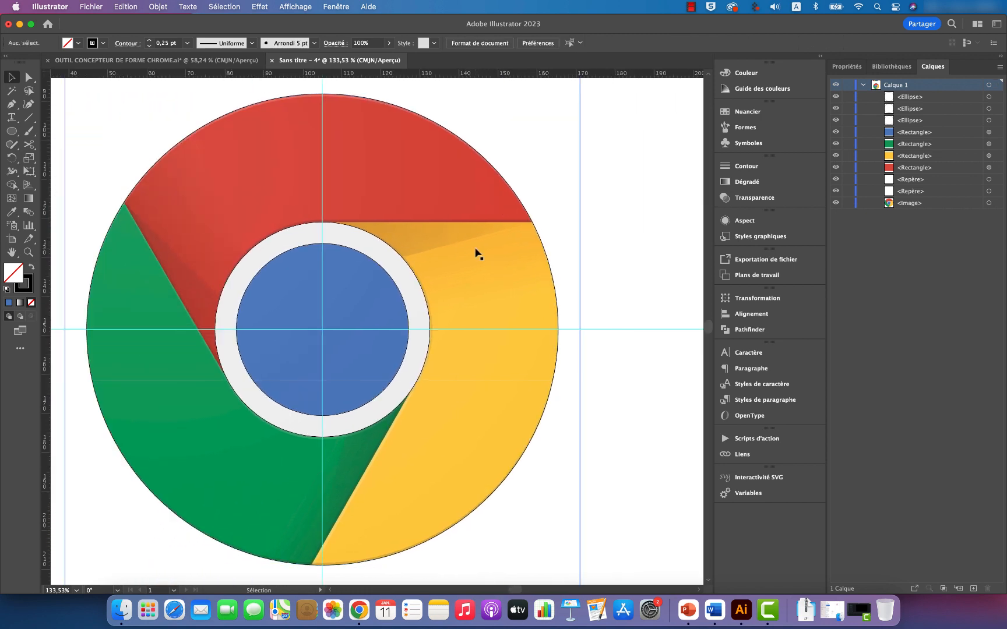
Step: Hide the logo image to check the three circle outlines and show it again
left_click(836, 203)
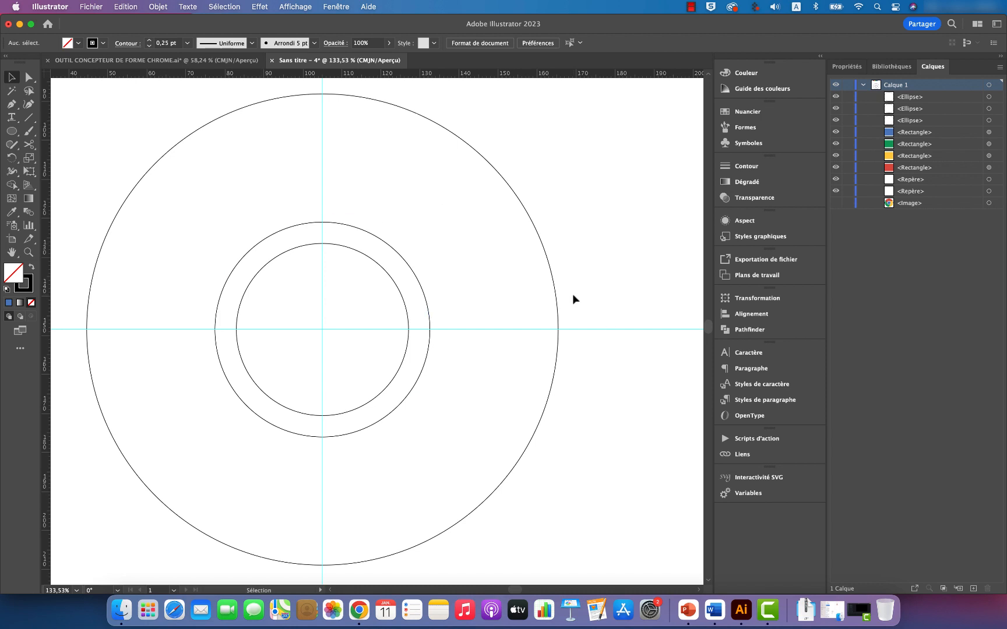
left_click(836, 204)
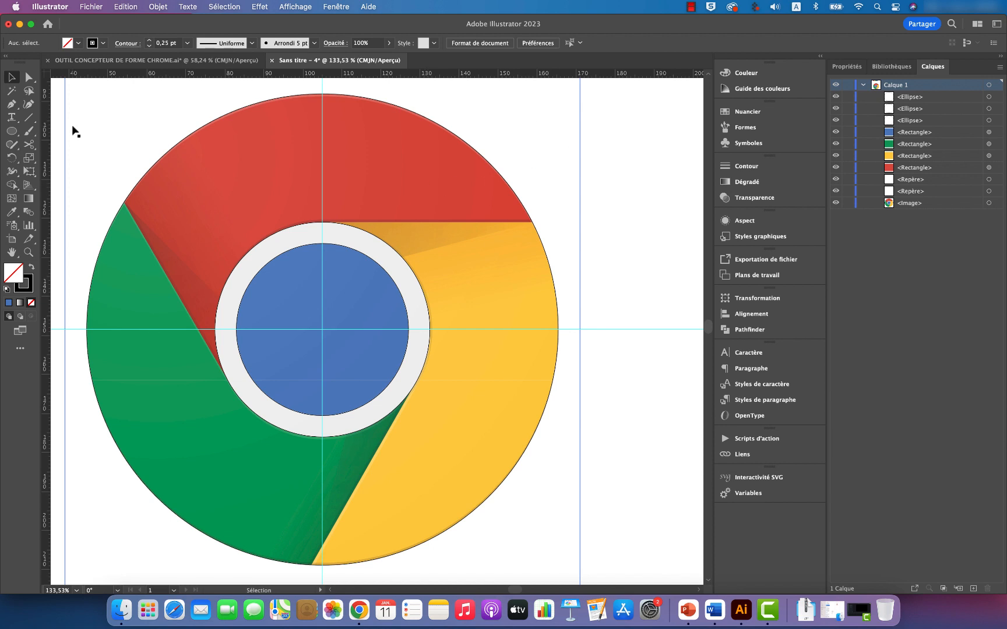
Step: Draw a horizontal line along the red segment's lower edge, tangent to the top of the white ring and extending past the outer circle
left_click(29, 117)
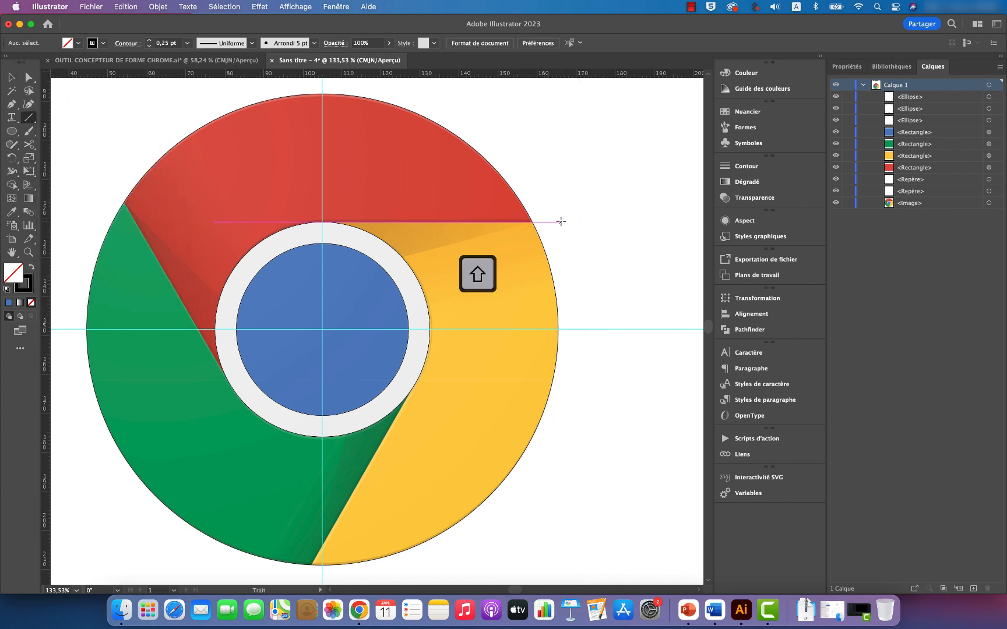
left_click_drag(575, 222, 76, 222)
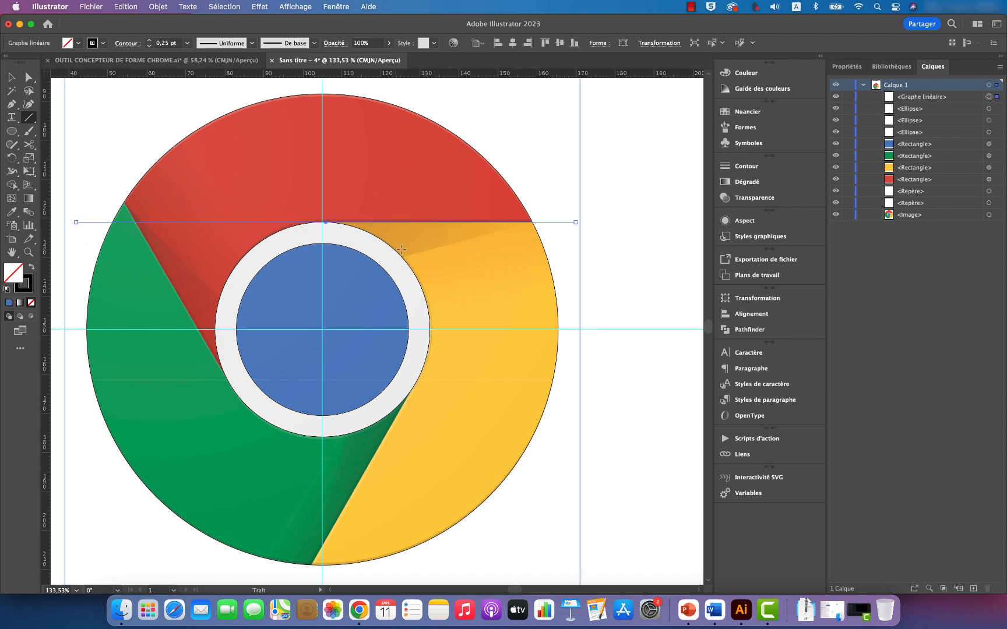
key("v")
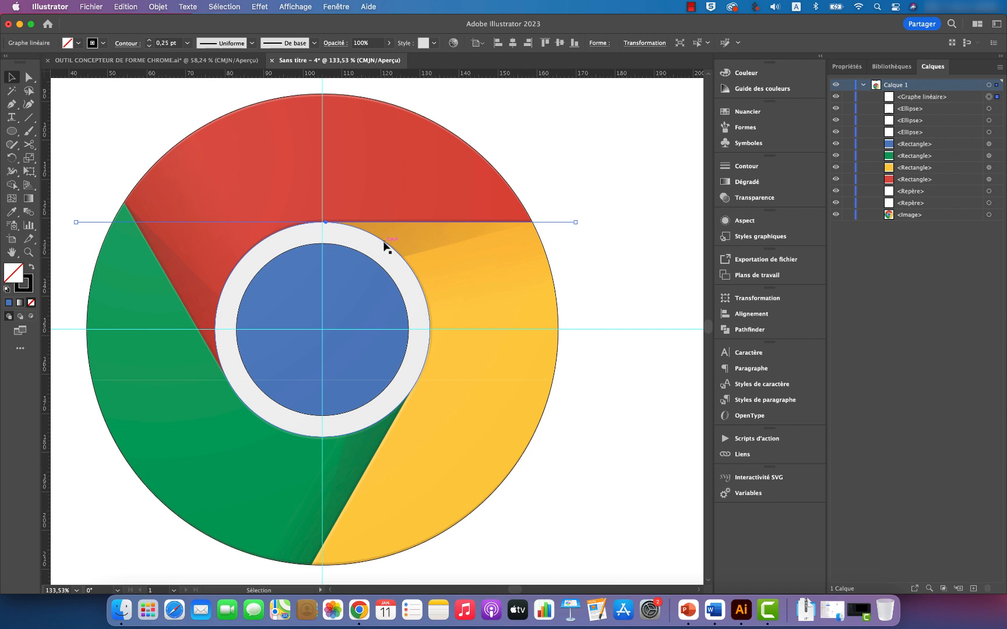
Step: Switch the artwork to outline view and inspect the tangency between the horizontal line and the top of the white ring's circle
left_click(295, 7)
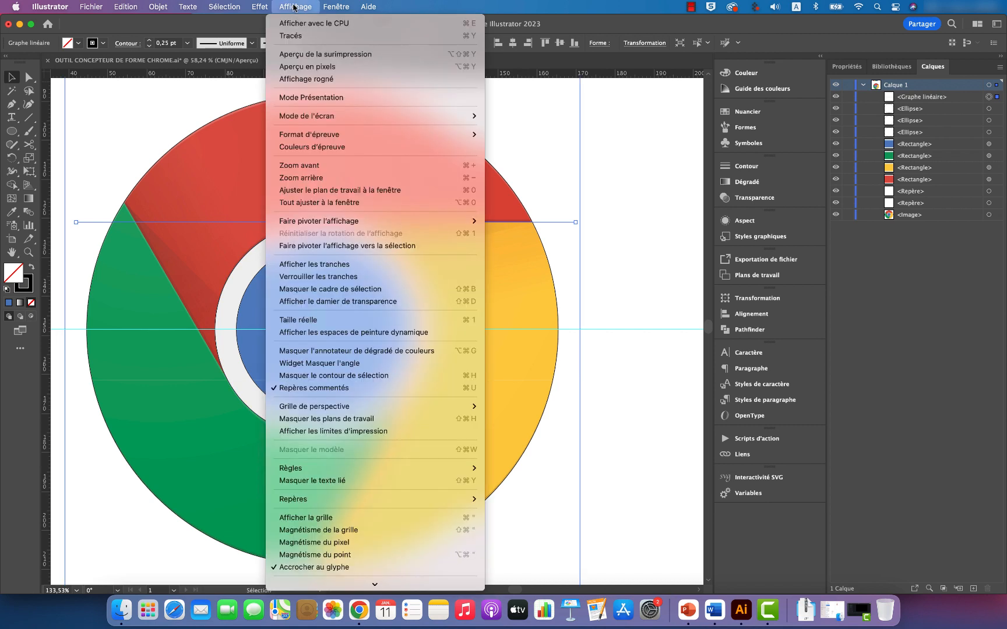
left_click(310, 37)
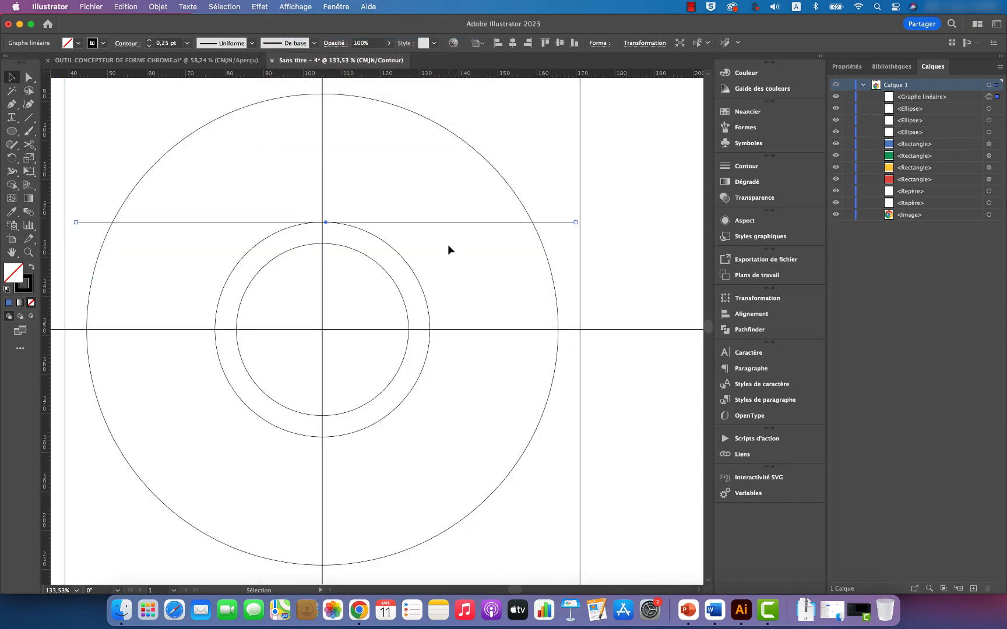
key("z")
left_click(315, 209)
left_click_drag(461, 244, 486, 246)
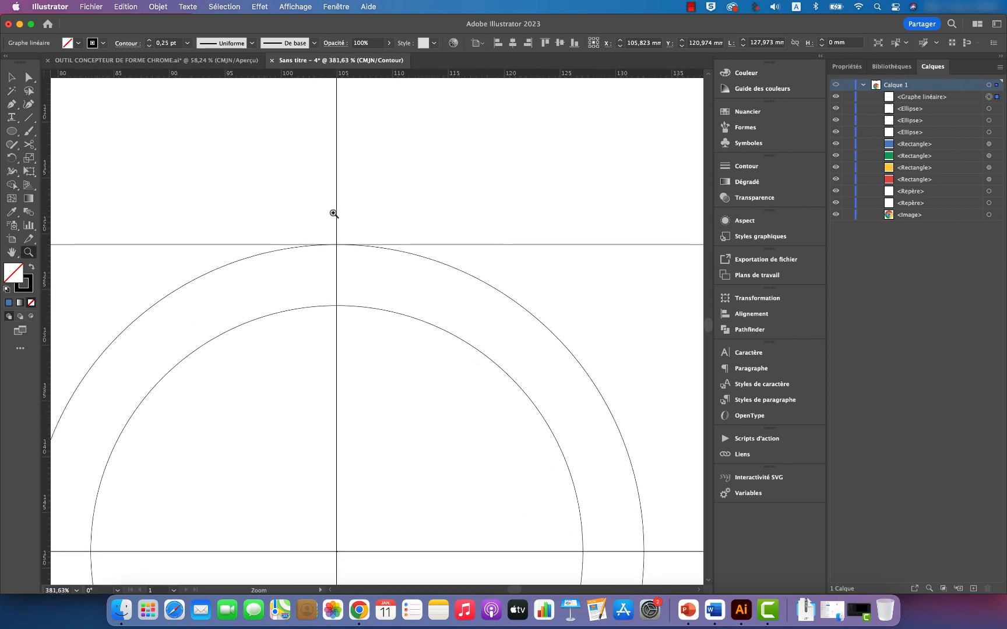
left_click_drag(334, 214, 491, 239)
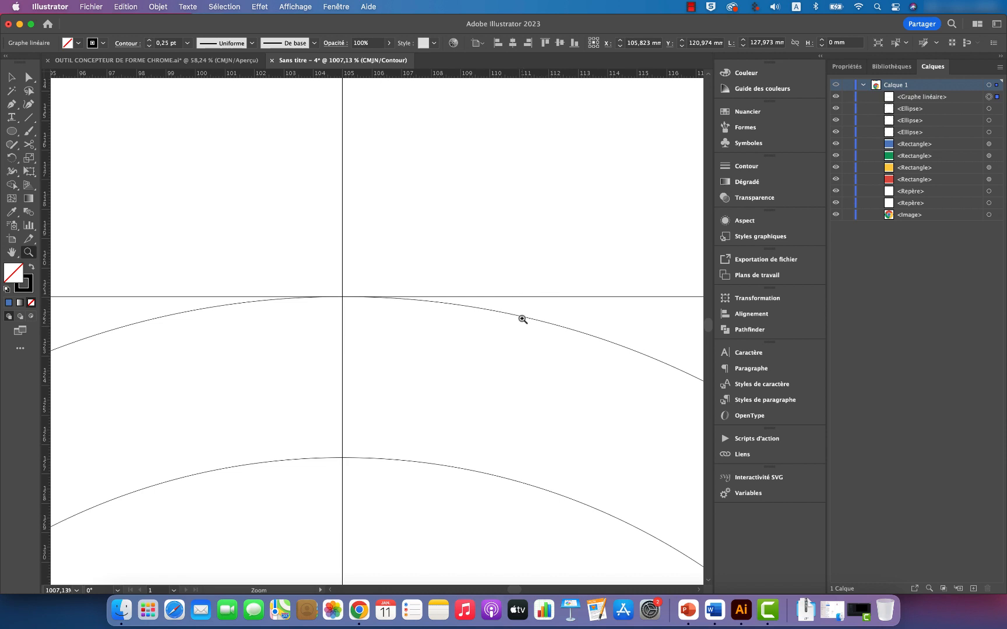
key("v")
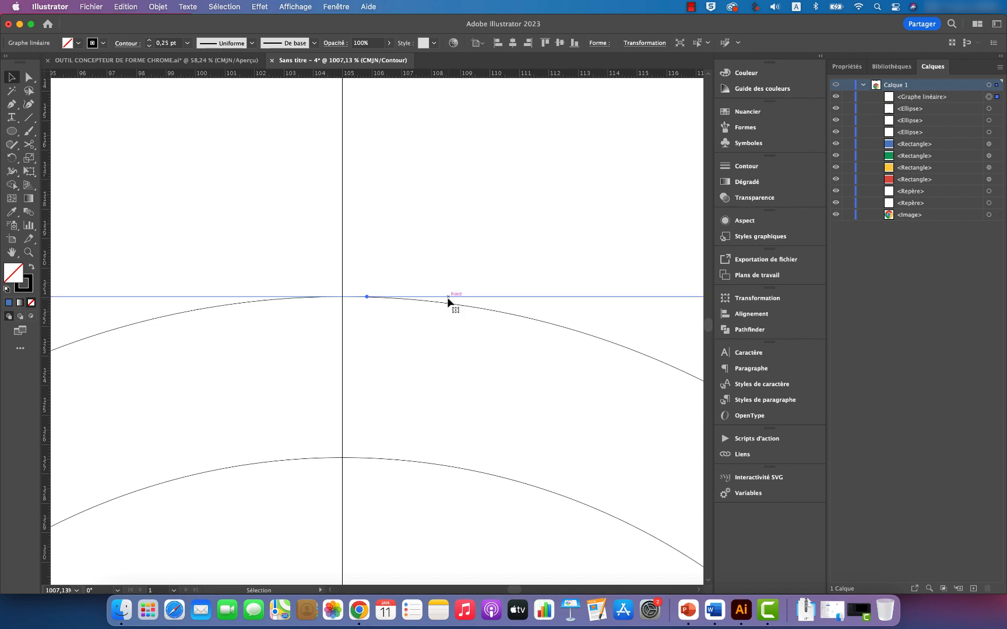
left_click_drag(444, 300, 445, 300)
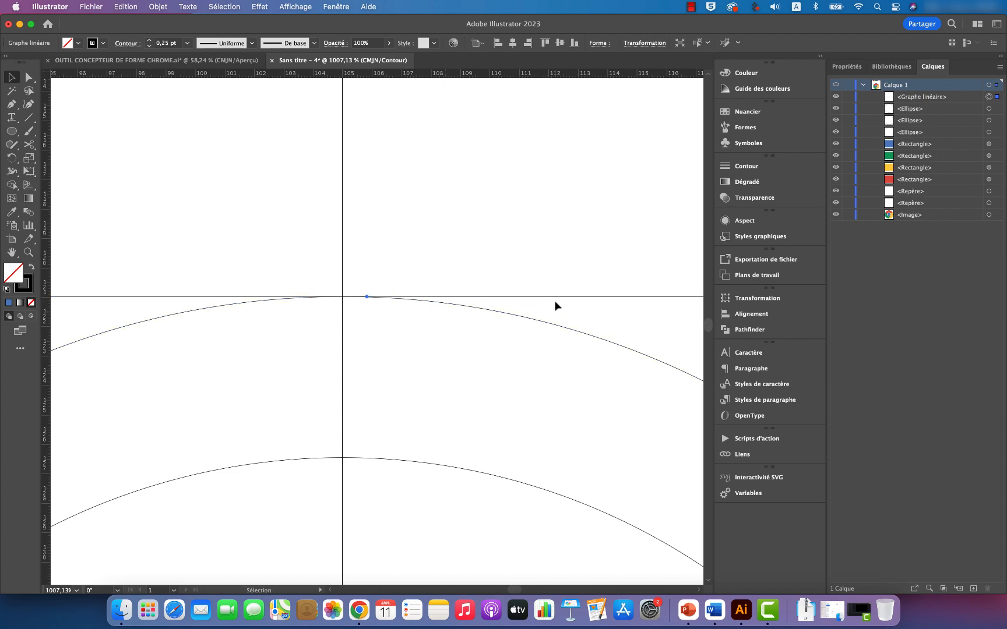
Step: Return to the full-colour preview of the whole logo and deselect the horizontal line
key("z")
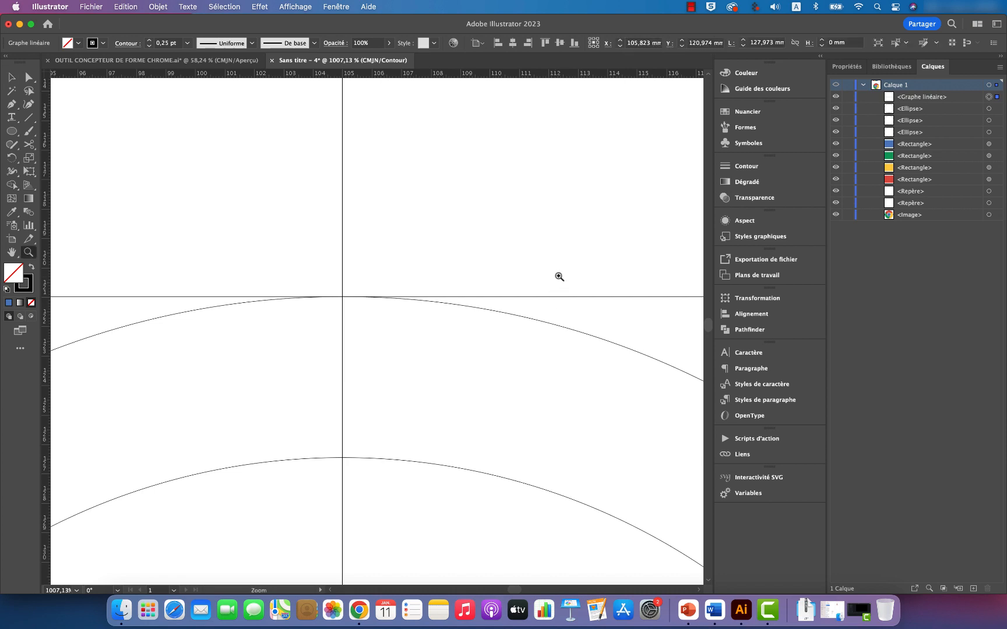
left_click_drag(560, 275, 359, 298)
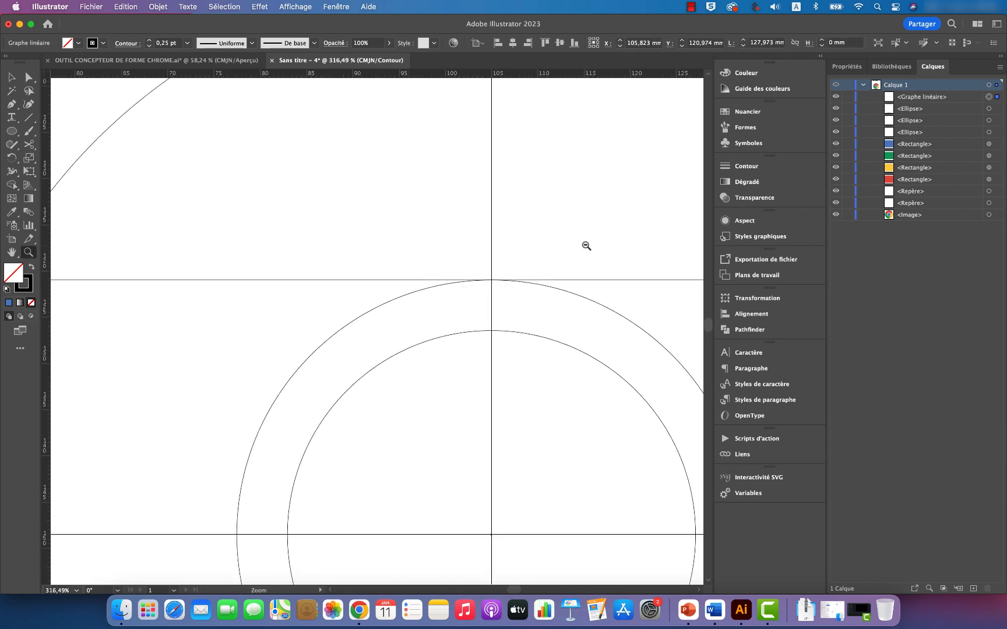
left_click_drag(586, 246, 478, 262)
left_click_drag(429, 266, 425, 268)
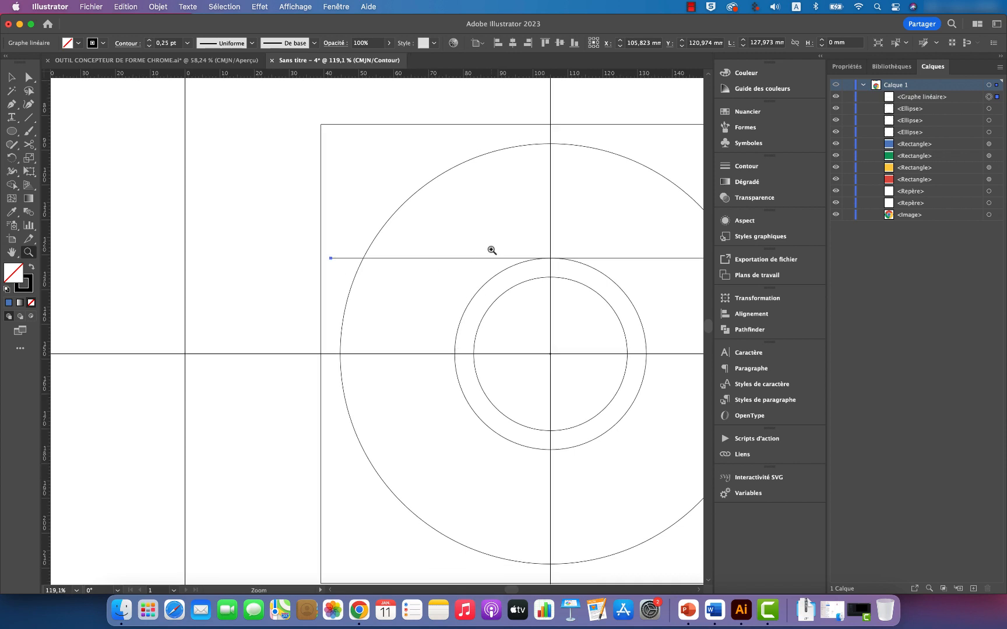
scroll(490, 250, "right", 10)
key("v")
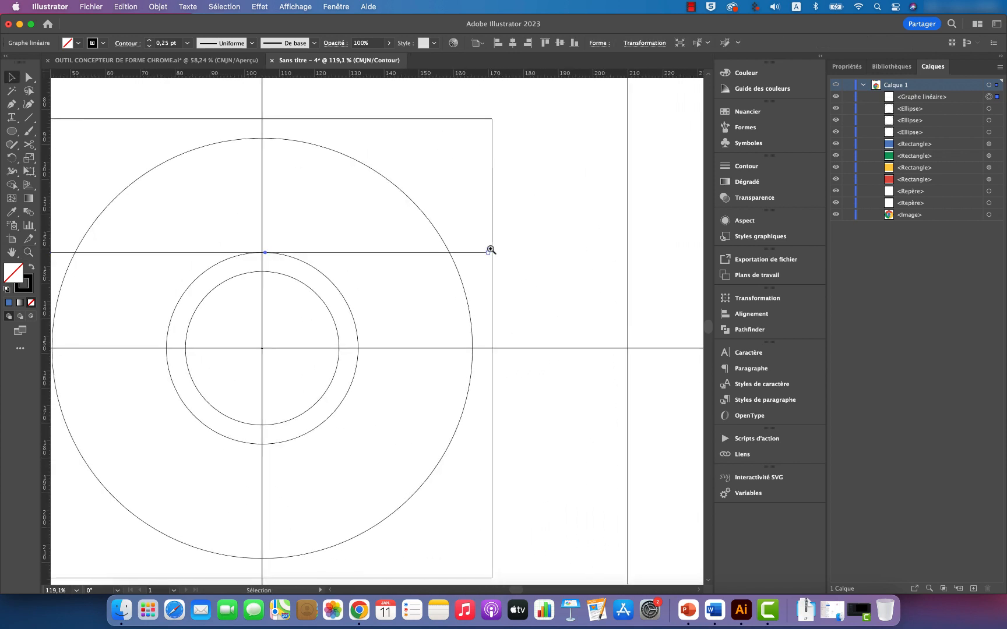
left_click(298, 7)
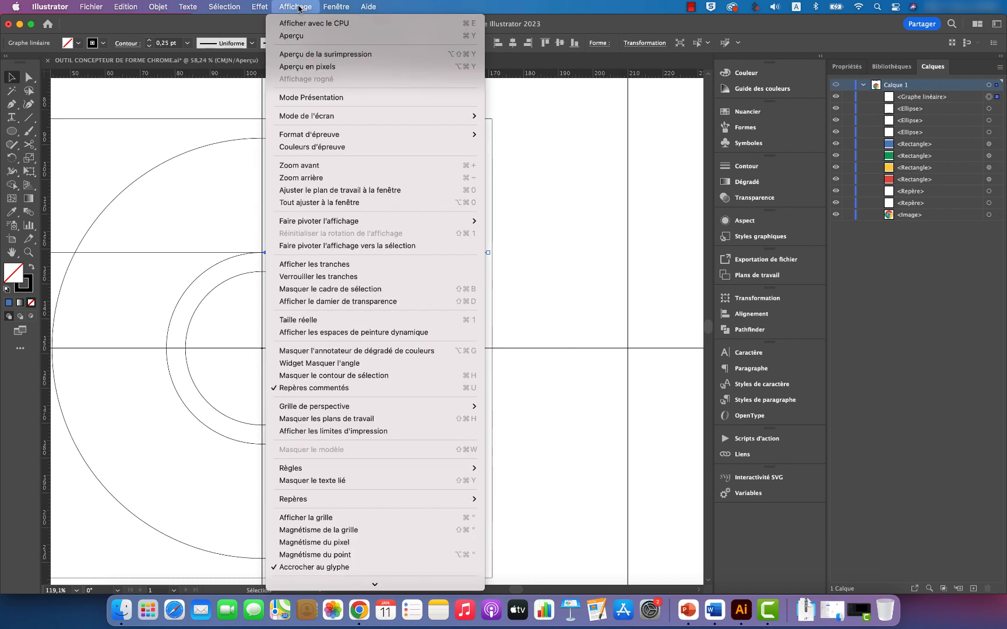
left_click(291, 36)
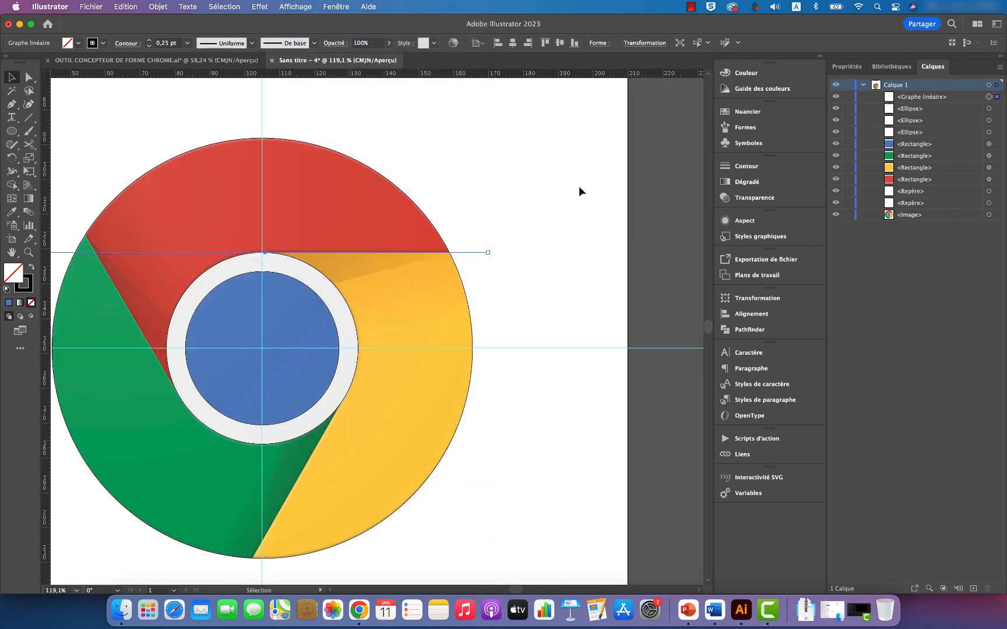
left_click(560, 241)
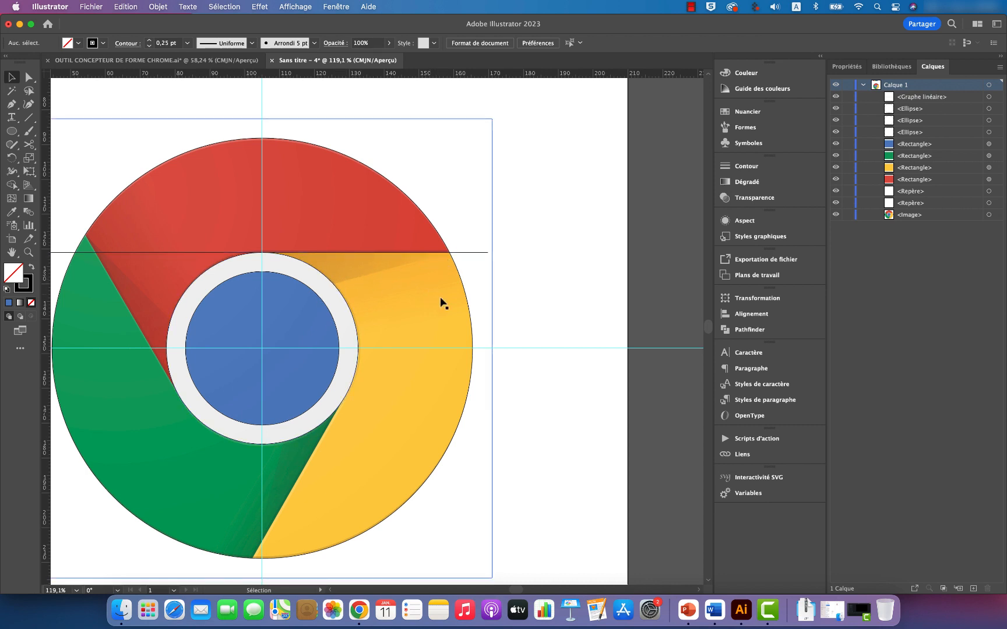
Step: Set the horizontal line's rotation centre at its red-yellow intersection with the outer circle and preview rotations of 10° and 20°
scroll(492, 306, "left", 5)
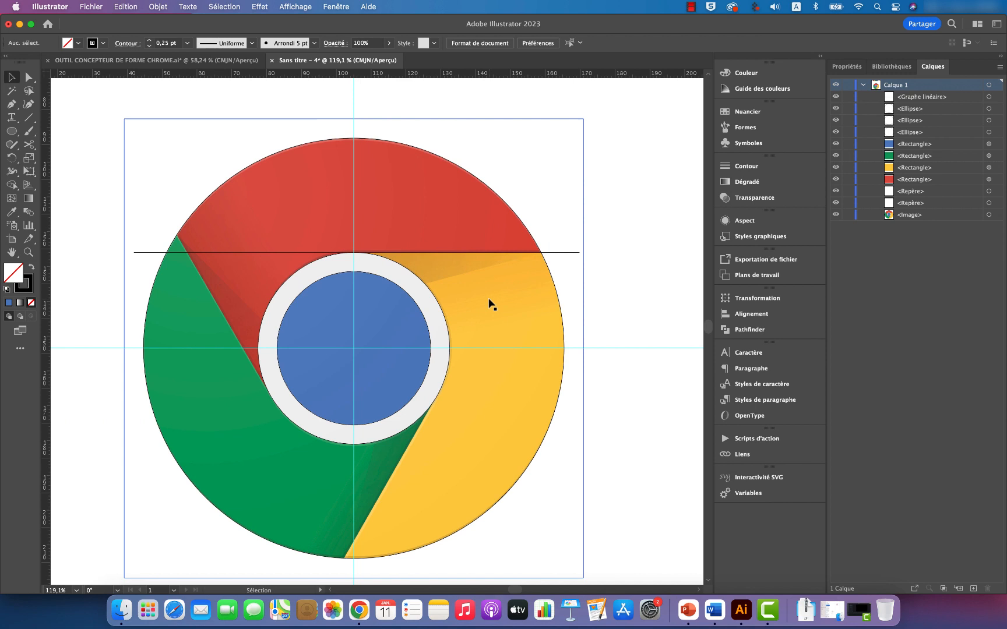
left_click(570, 254)
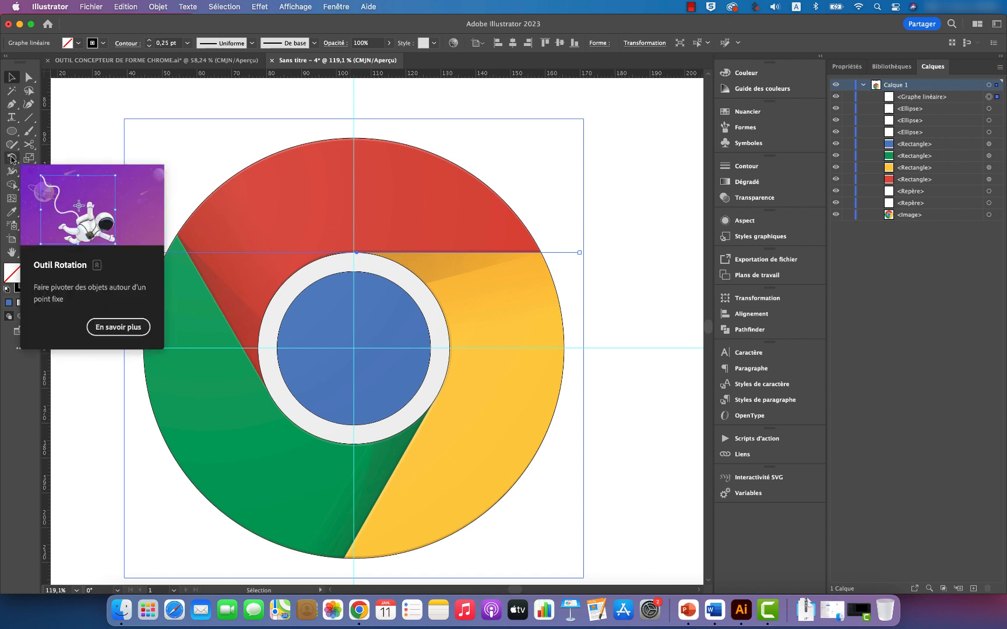
left_click(11, 158)
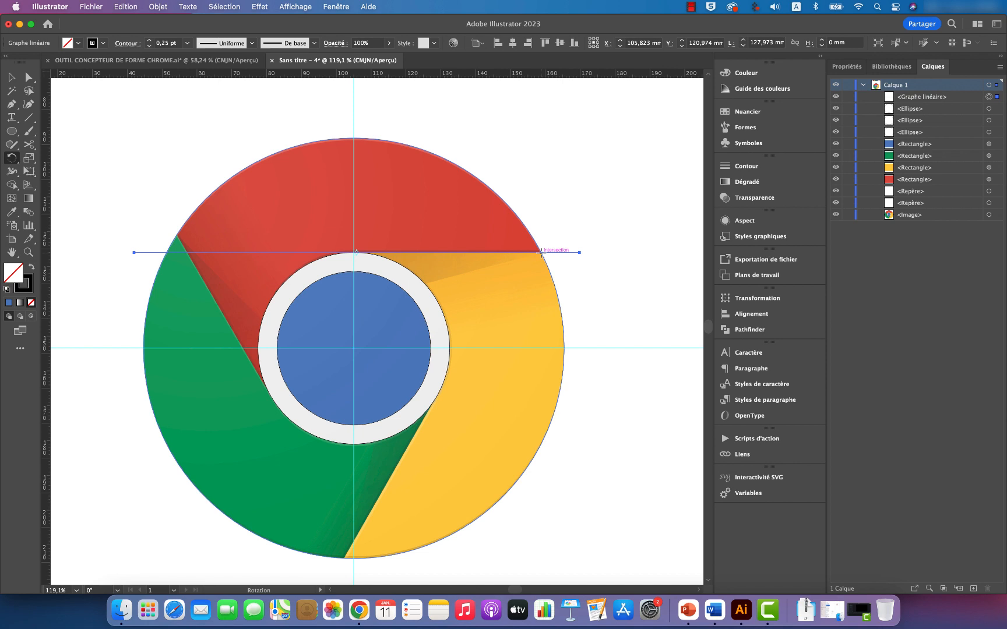
left_click(541, 252, "alt")
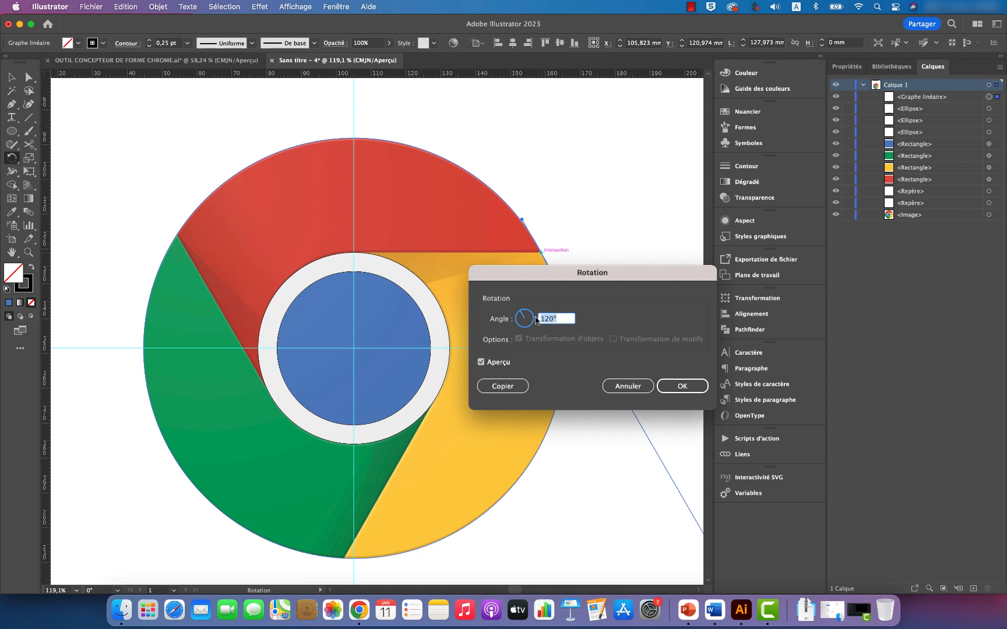
type("10")
left_click(481, 362)
left_click(481, 363)
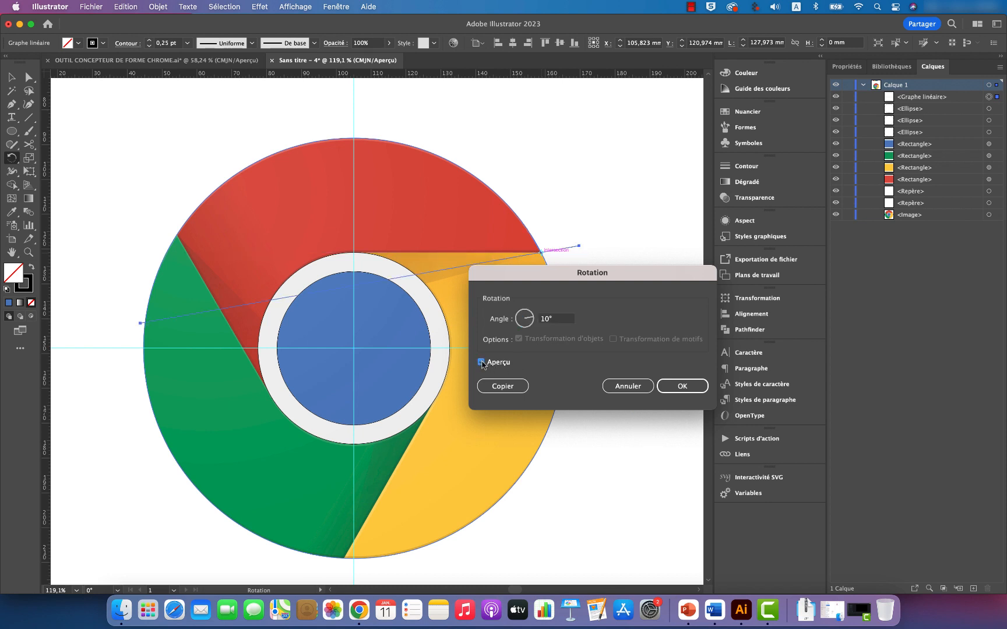
left_click(552, 319)
type("20")
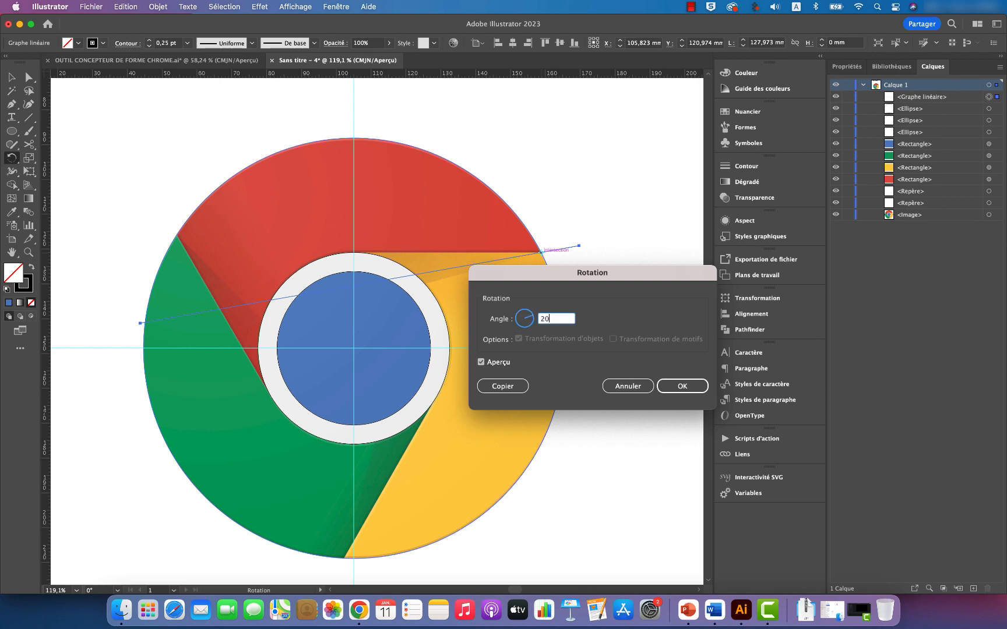
left_click(482, 363)
left_click(481, 363)
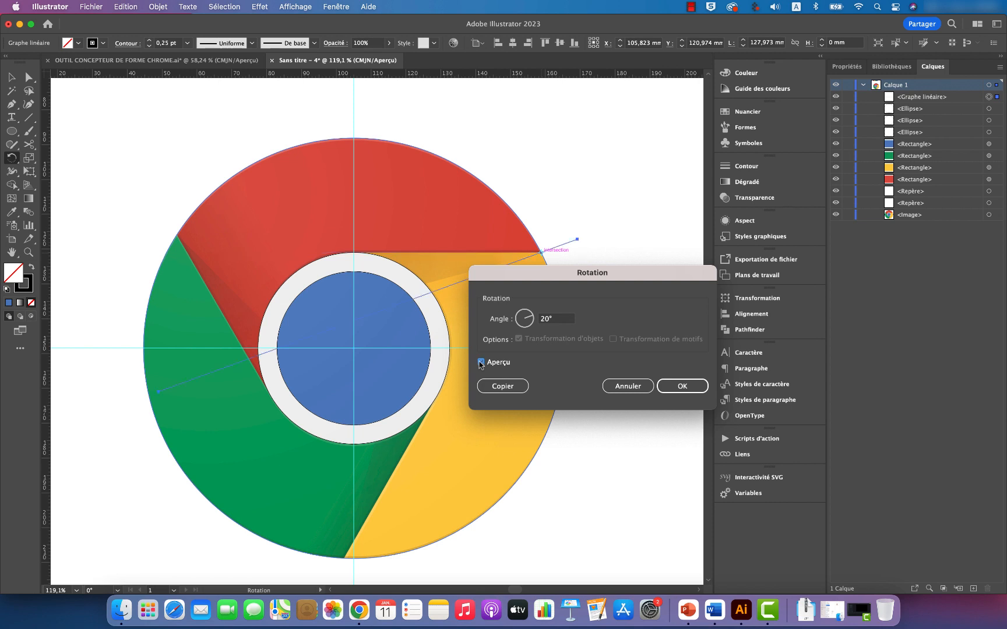
Step: Set the rotation angle to 15° and create a rotated copy of the line, following the yellow segment's shadow edge
left_click(552, 318)
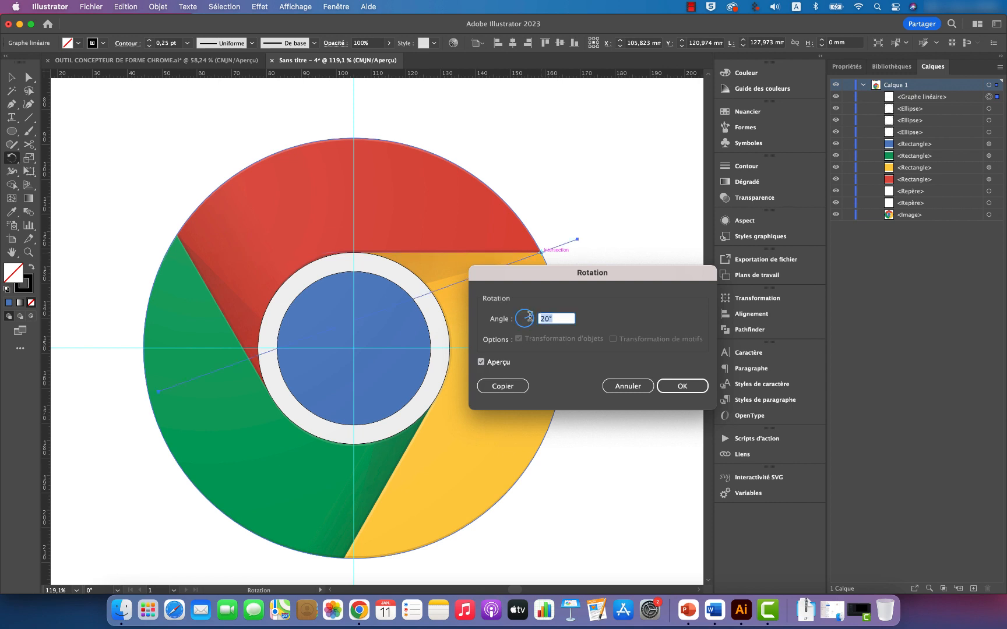
type("15")
left_click(481, 363)
left_click(481, 362)
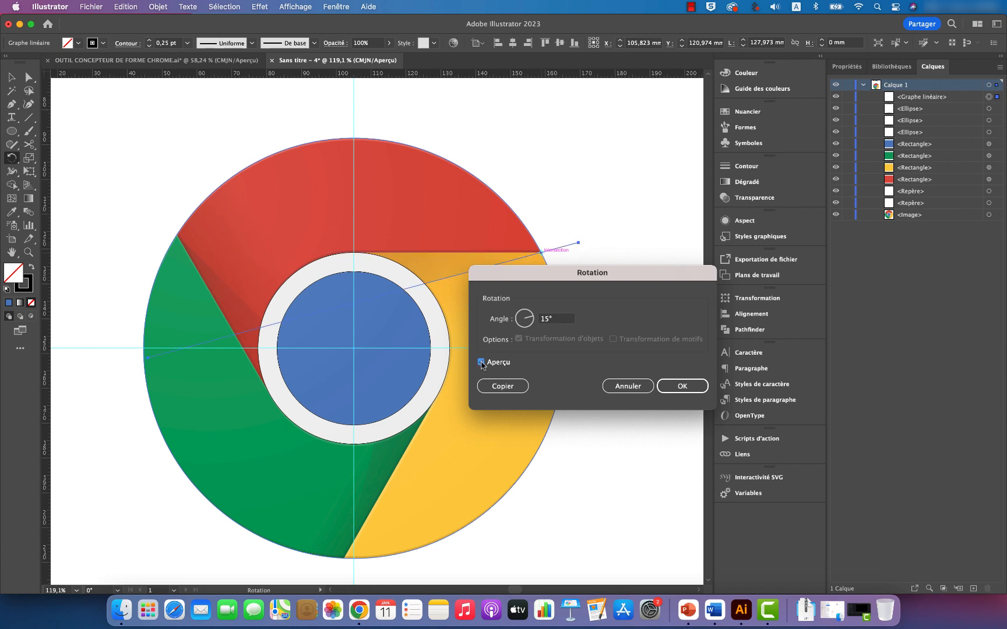
left_click(501, 386)
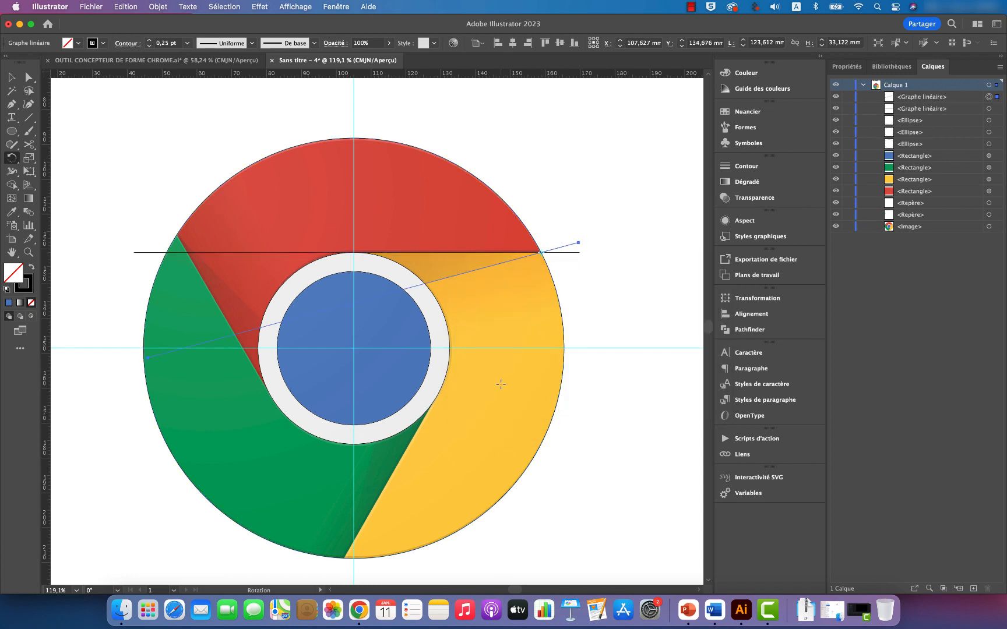
key("v")
left_click(605, 269)
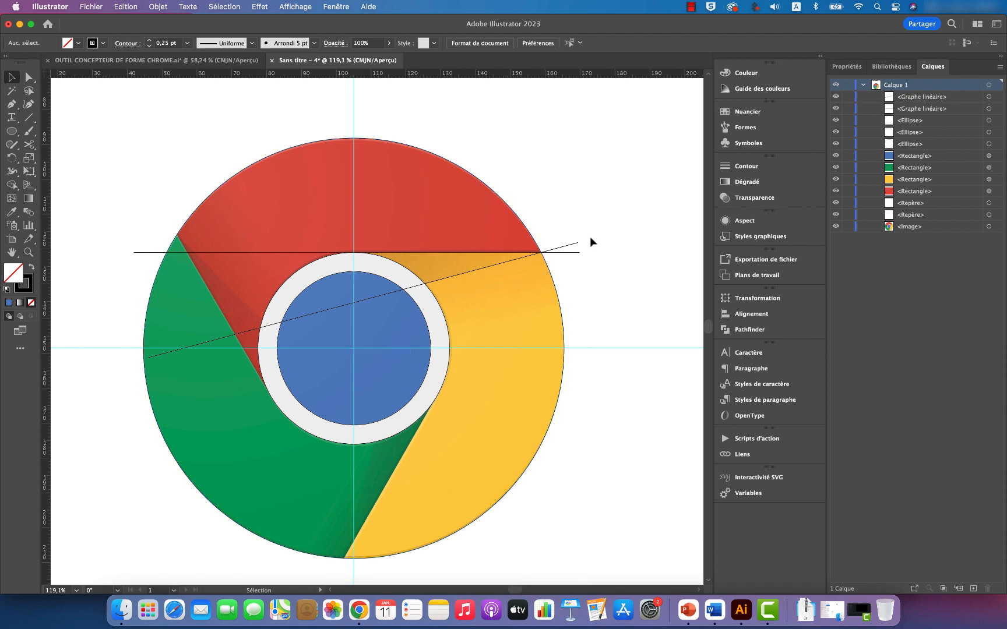
Step: Select the horizontal and 15° lines together and create a copy rotated by 360/3 degrees about the logo's centre
left_click(574, 243)
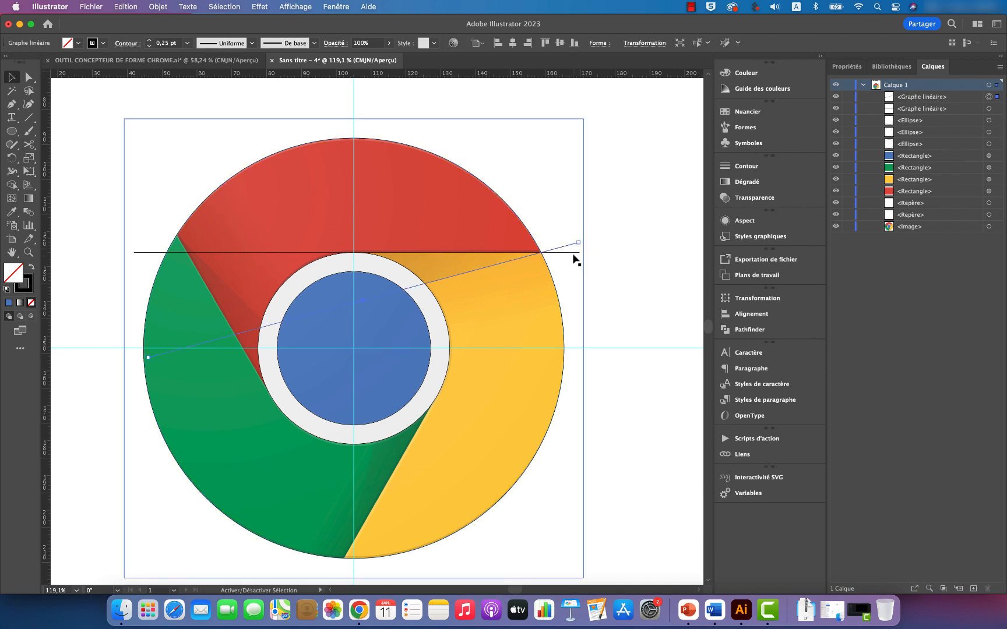
left_click(576, 254, "shift")
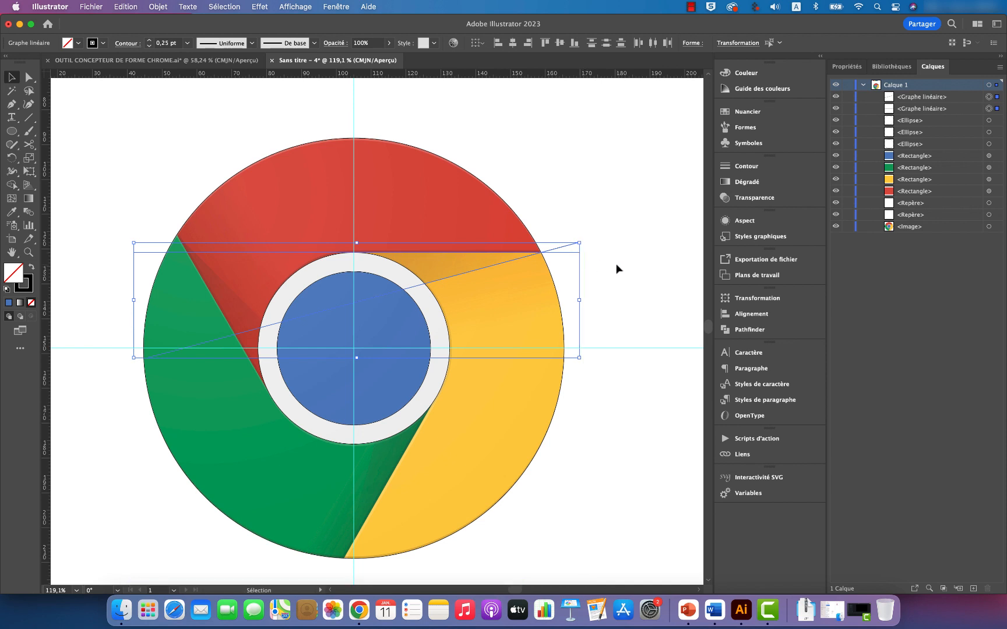
left_click(12, 159)
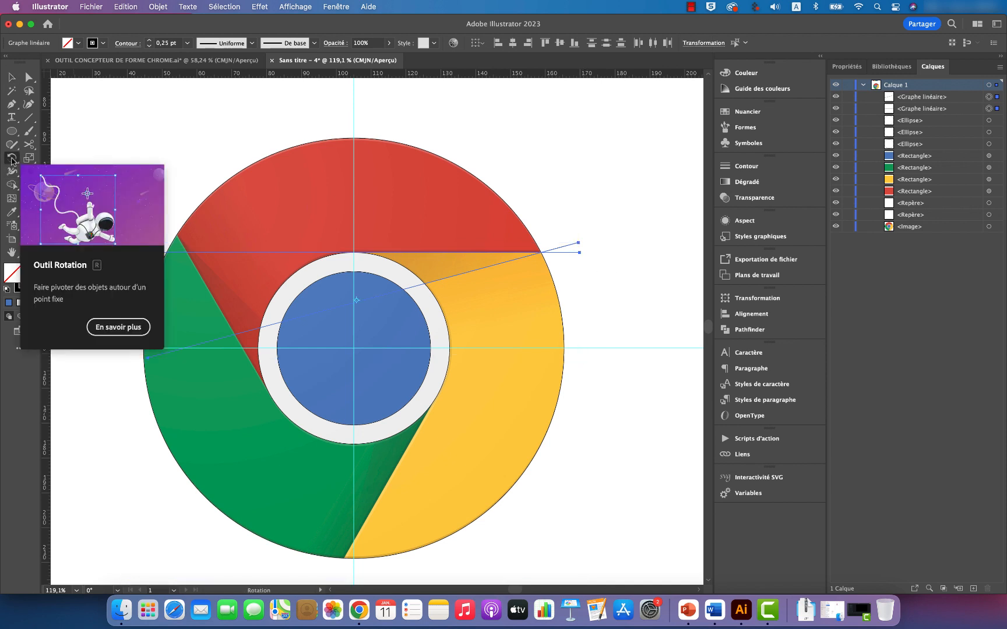
left_click(355, 348, "alt")
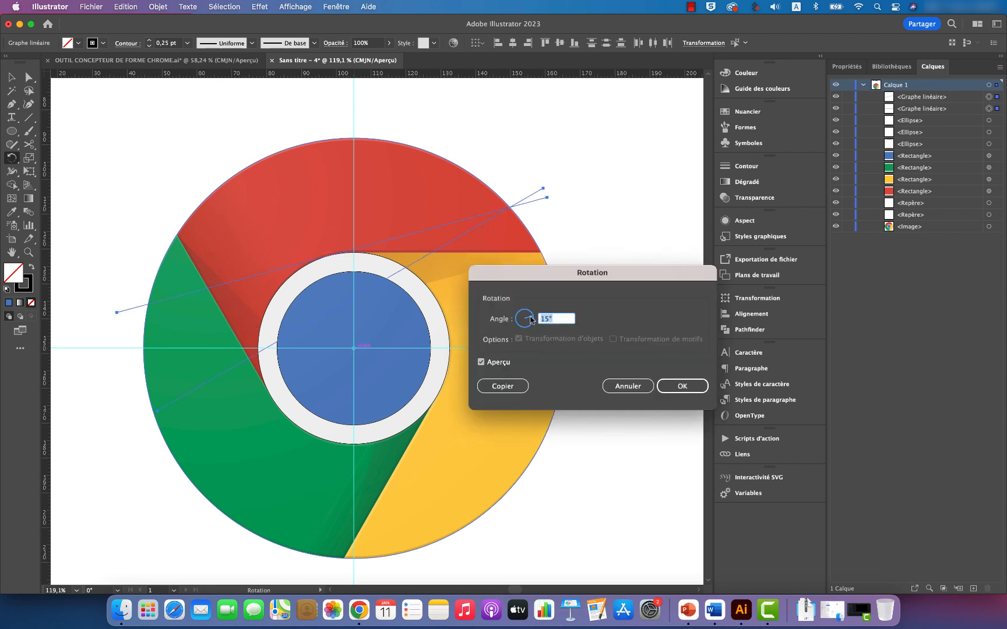
type("360/3")
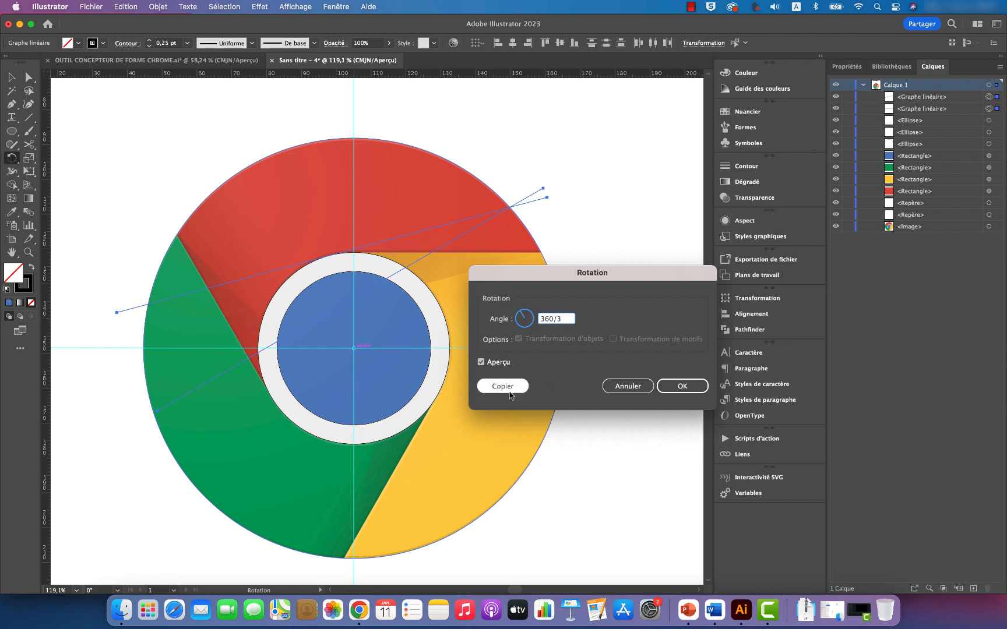
left_click(481, 362)
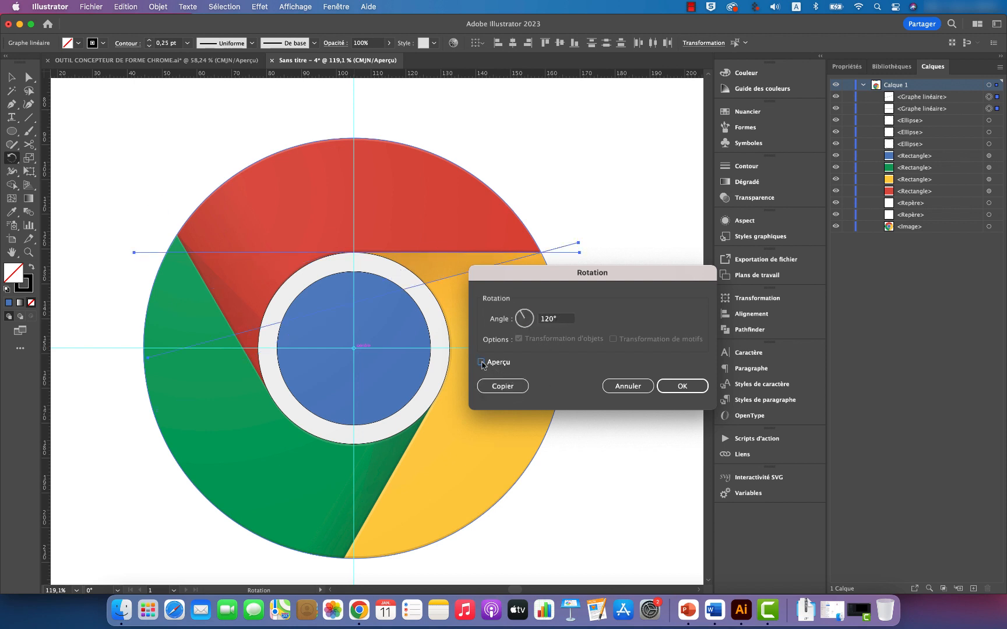
left_click(481, 363)
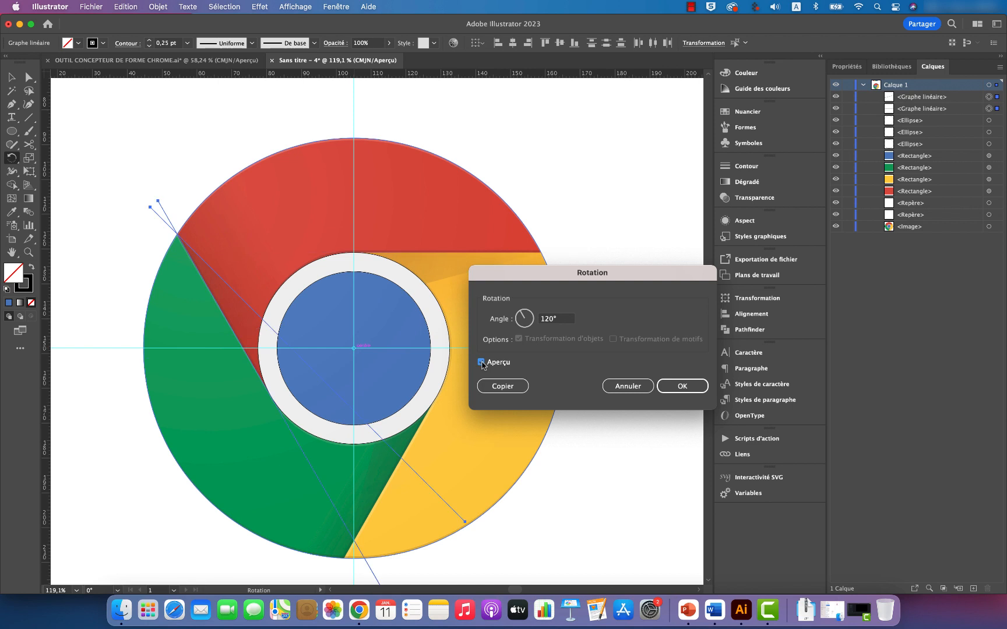
left_click(502, 386)
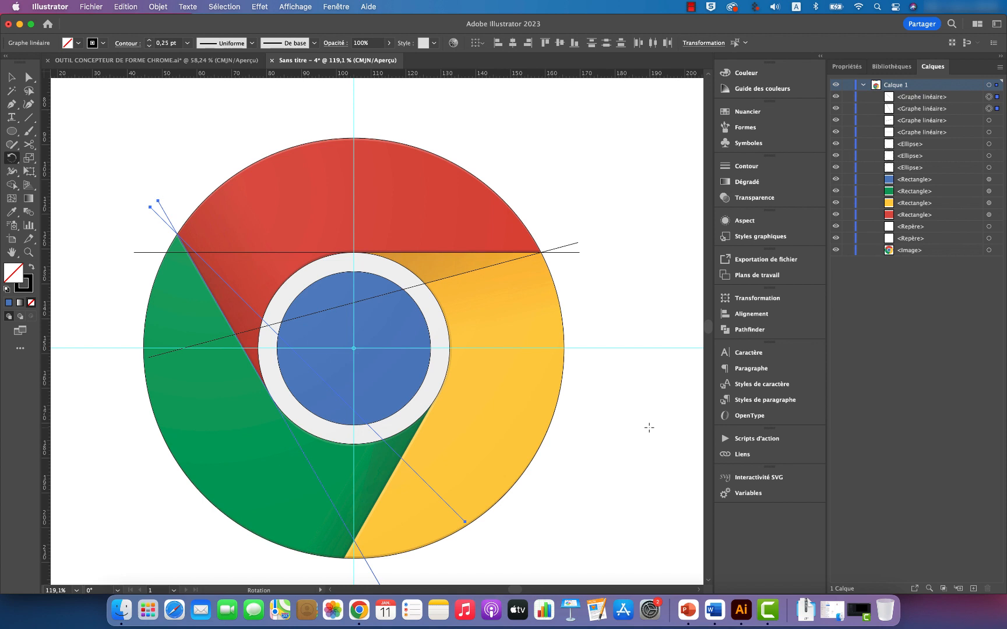
Step: Repeat the rotated copy once to place the third pair of lines along the green and yellow boundary
key("cmd+d")
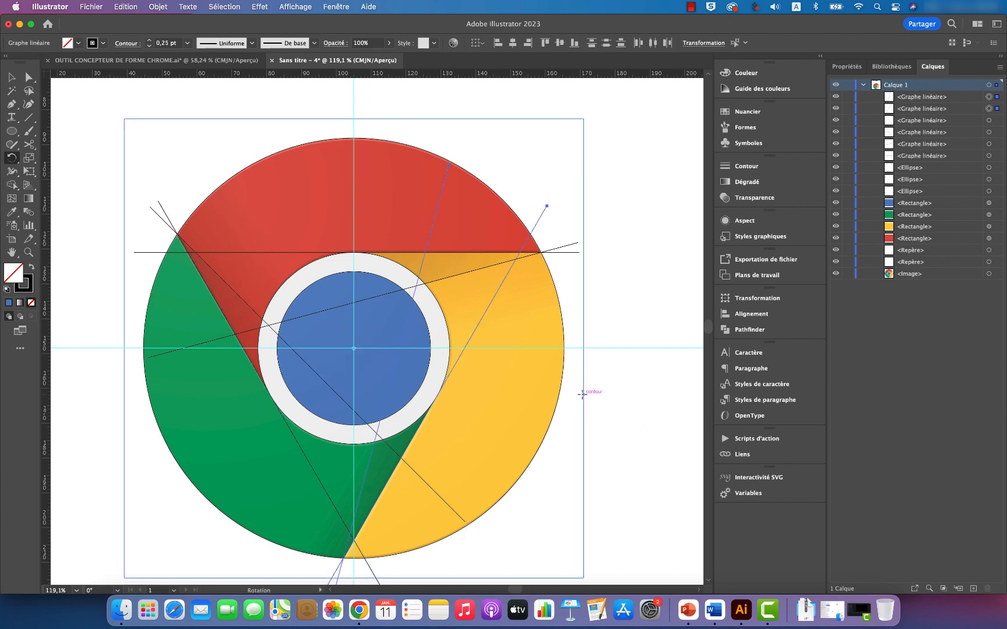
scroll(633, 392, "down", 3)
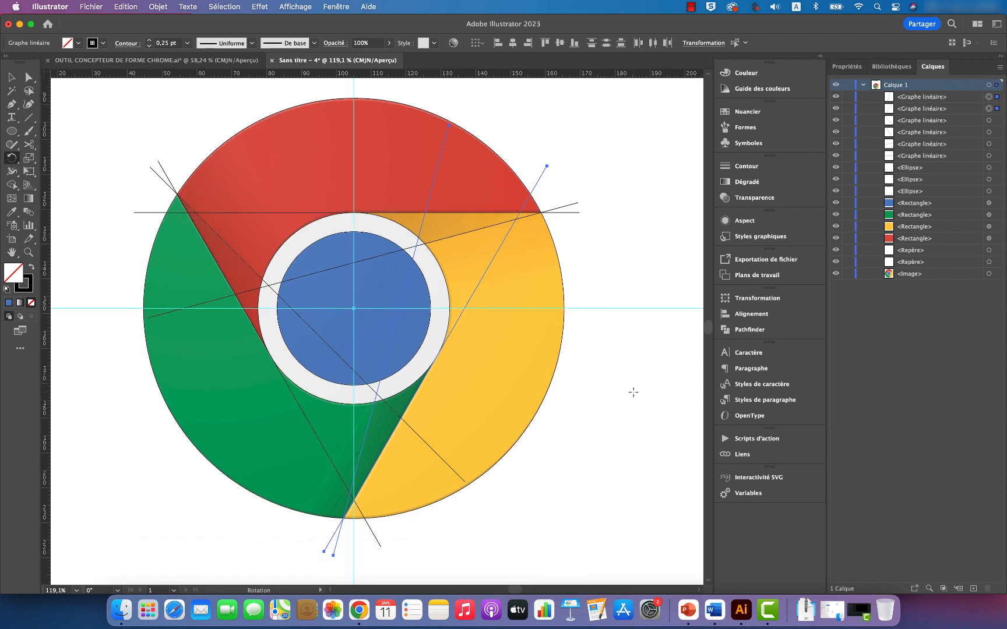
scroll(635, 393, "left", 3)
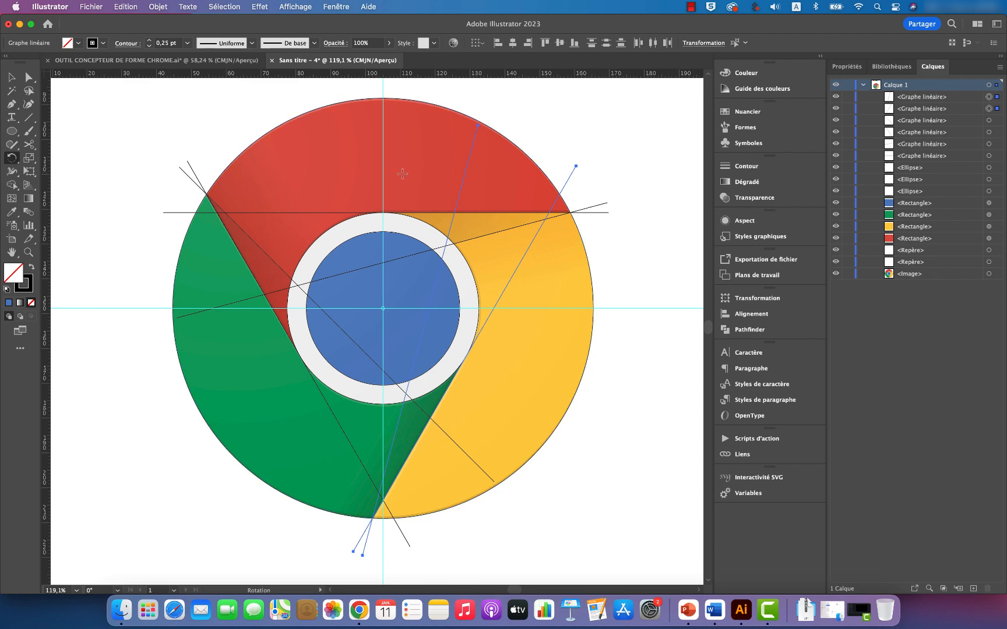
Step: Switch to outline view and examine closely where the rotated line on the red-green boundary touches the middle circle
key("super")
left_click(296, 7)
left_click(299, 37)
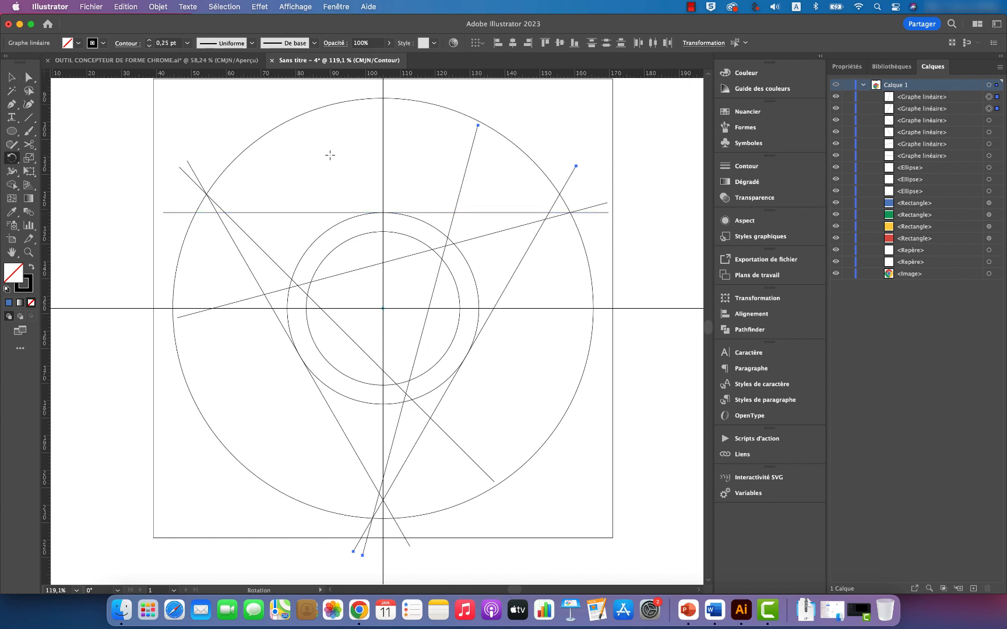
key("z")
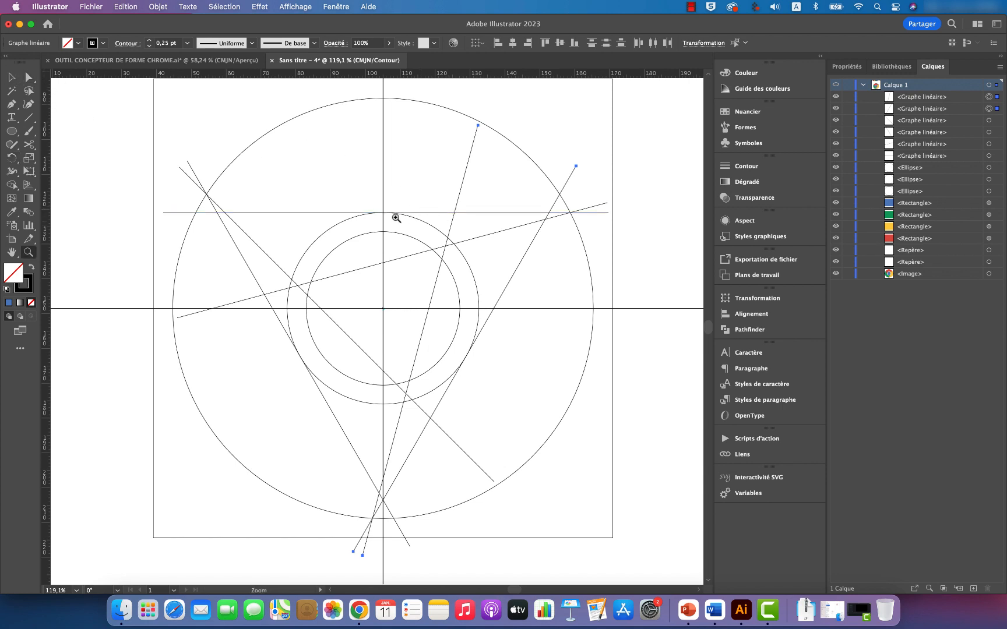
left_click_drag(289, 340, 611, 402)
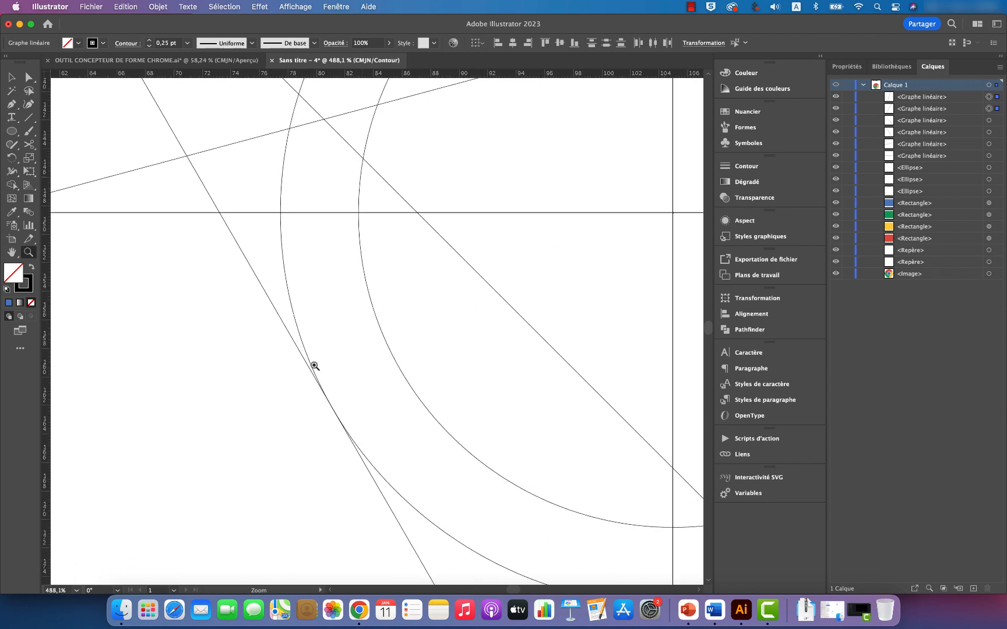
left_click_drag(313, 365, 541, 399)
scroll(398, 373, "down", 4)
left_click_drag(376, 379, 538, 397)
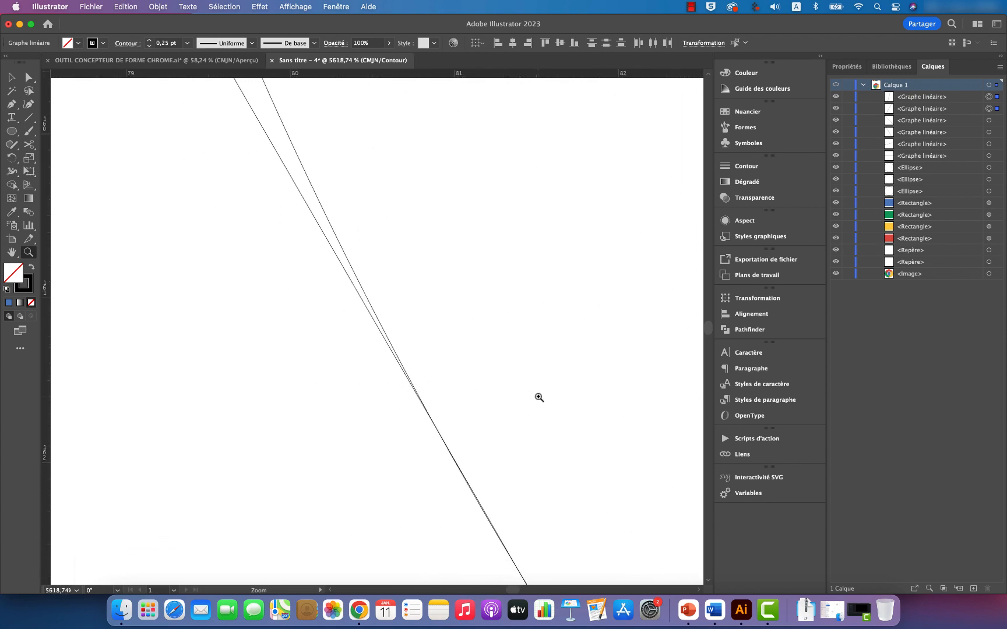
scroll(468, 359, "down", 2)
scroll(468, 359, "right", 5)
scroll(411, 352, "down", 3)
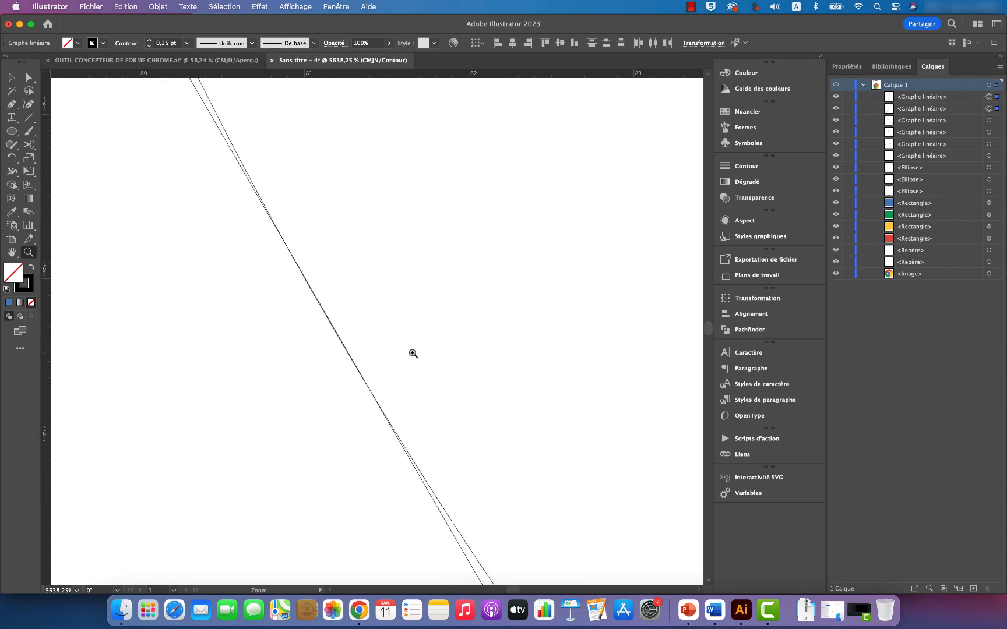
scroll(412, 353, "right", 2)
left_click_drag(237, 324, 394, 339)
scroll(289, 281, "up", 4)
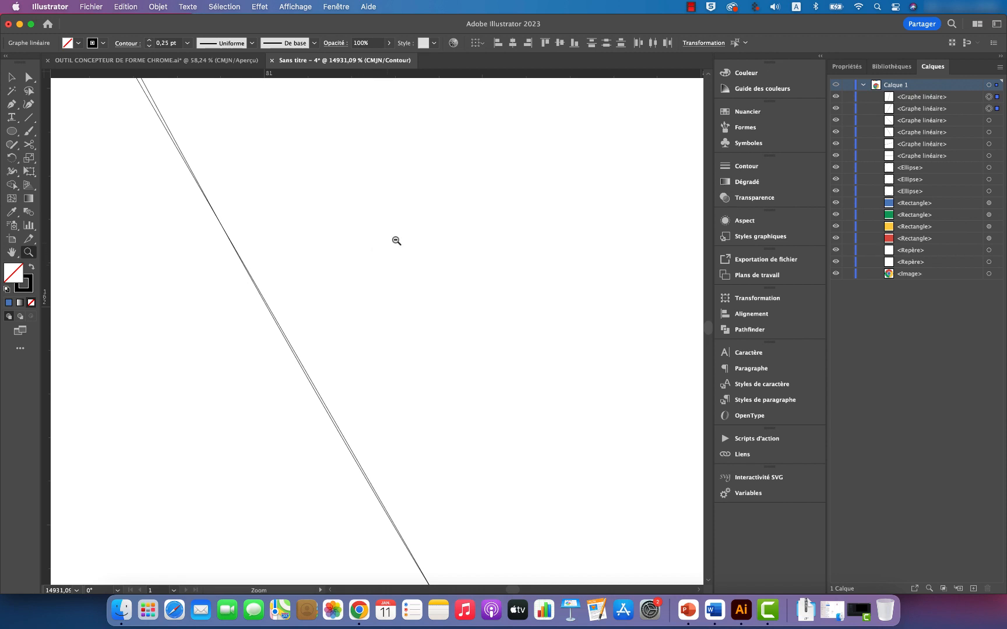
left_click_drag(396, 240, 294, 243)
left_click_drag(436, 225, 349, 240)
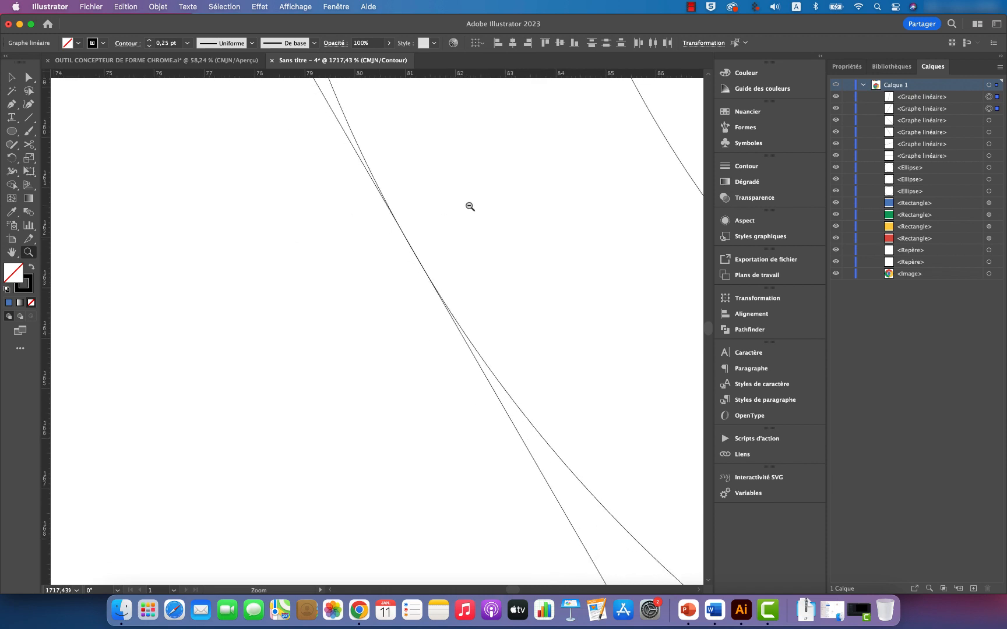
left_click_drag(470, 206, 189, 277)
scroll(533, 202, "right", 7)
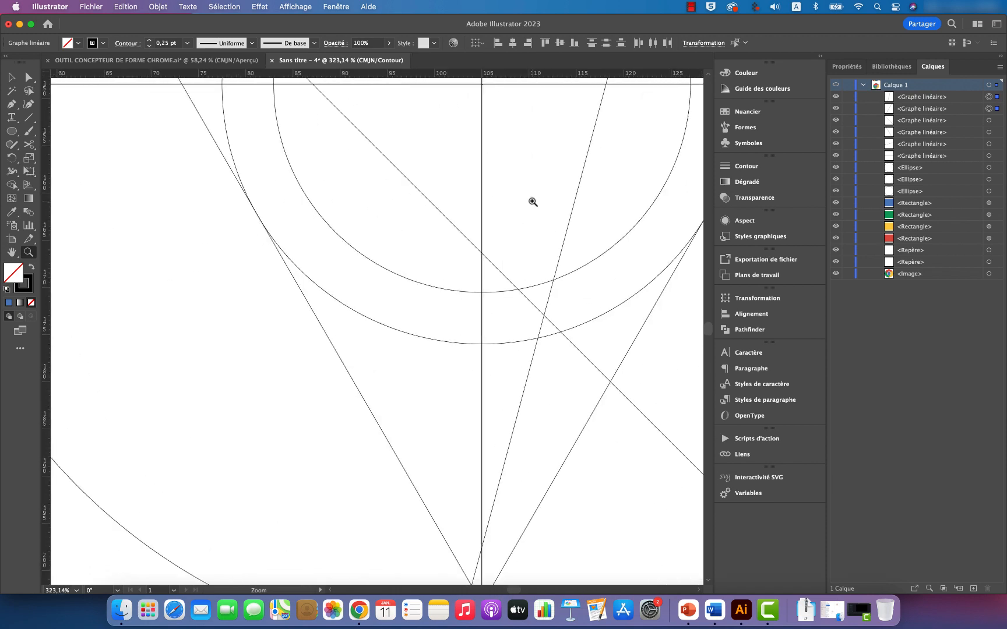
Step: Examine the contact point between the green-yellow boundary line and the middle circle at high magnification
scroll(533, 202, "right", 6)
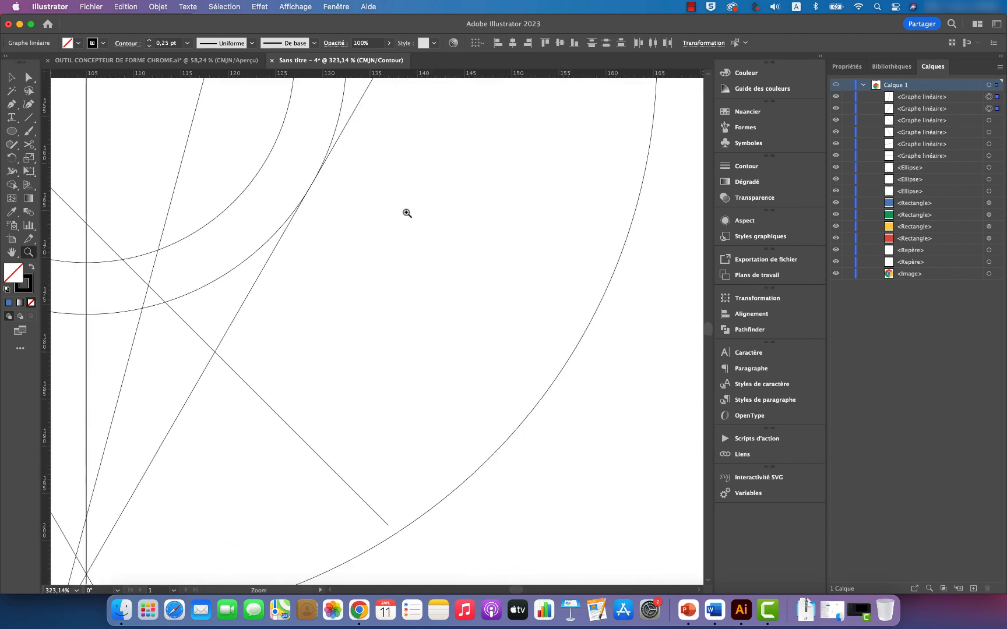
scroll(370, 212, "up", 1)
scroll(370, 212, "up", 2)
left_click_drag(307, 237, 551, 314)
left_click_drag(275, 288, 425, 311)
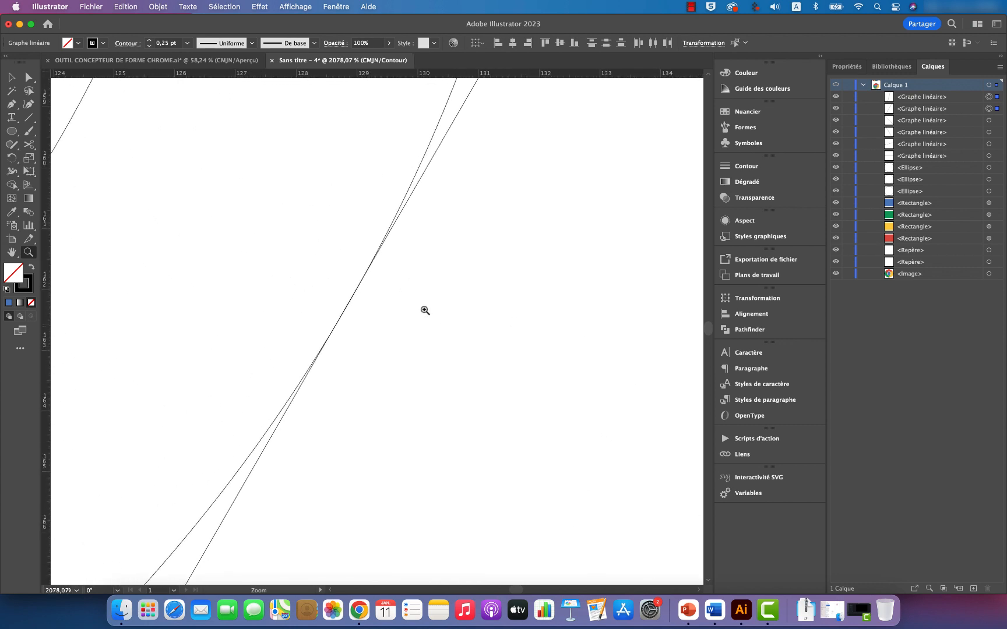
left_click_drag(324, 291, 337, 262)
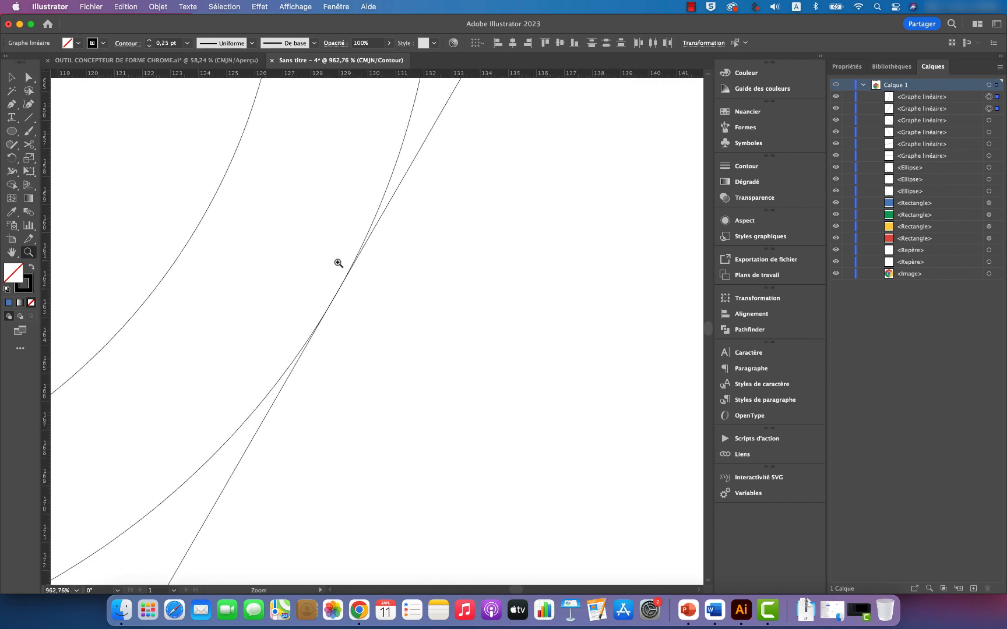
left_click_drag(441, 264, 293, 265)
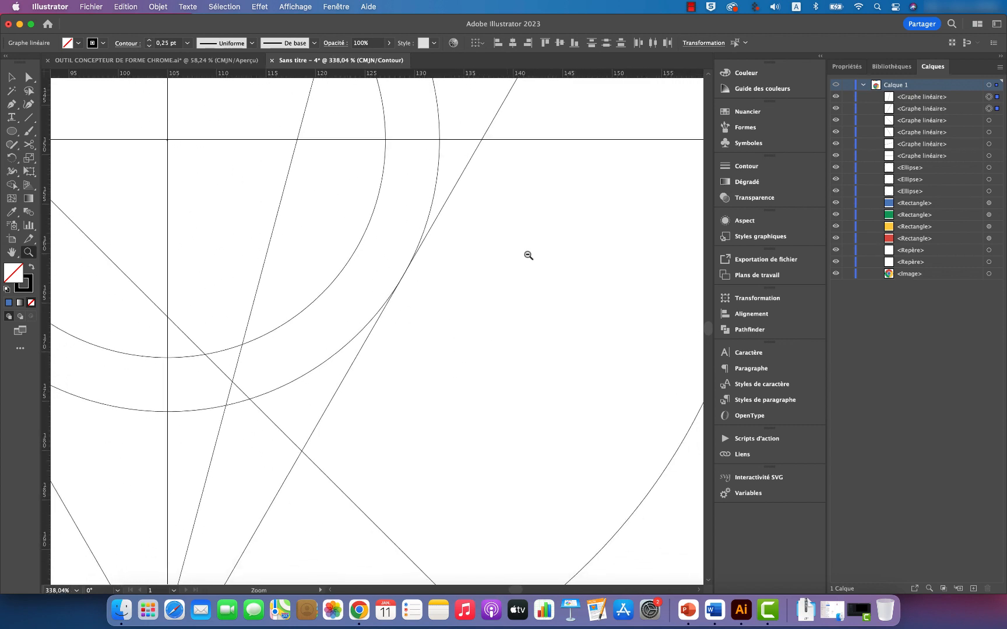
left_click_drag(529, 255, 298, 260)
Step: Bring the whole logo back into view, restore the preview display mode and deselect the lines
scroll(534, 248, "right", 4)
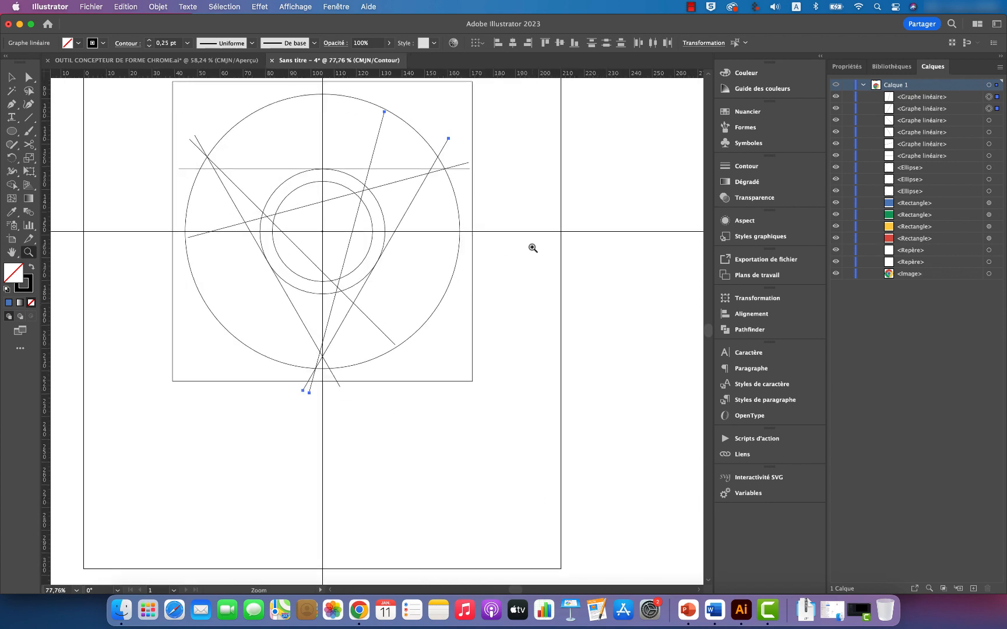
scroll(533, 247, "up", 4)
left_click_drag(399, 282, 442, 283)
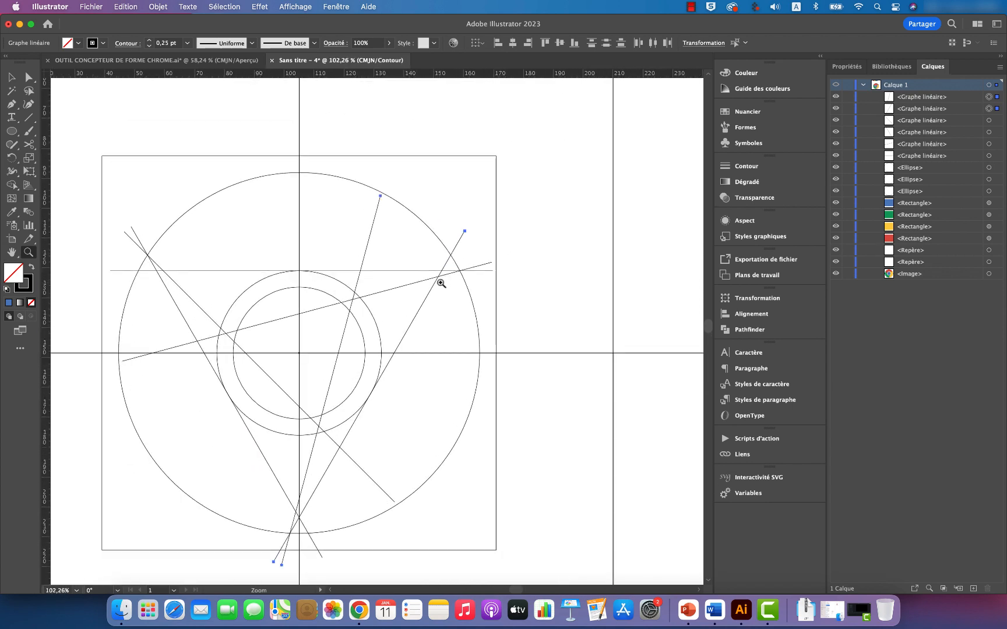
scroll(443, 283, "down", 2)
scroll(443, 283, "left", 2)
scroll(443, 282, "down", 1)
scroll(443, 282, "left", 1)
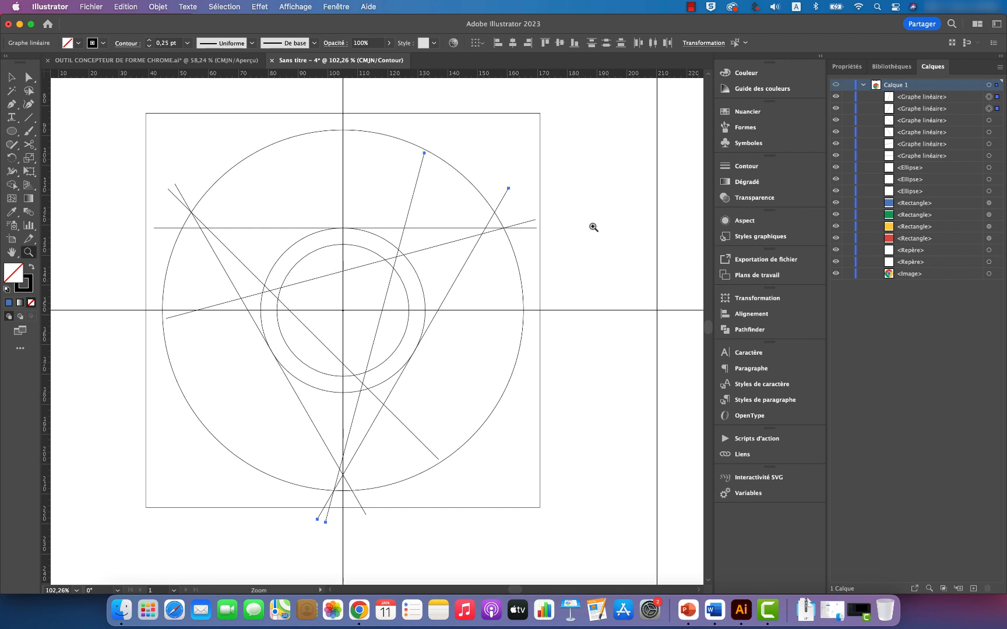
left_click(295, 7)
left_click(300, 37)
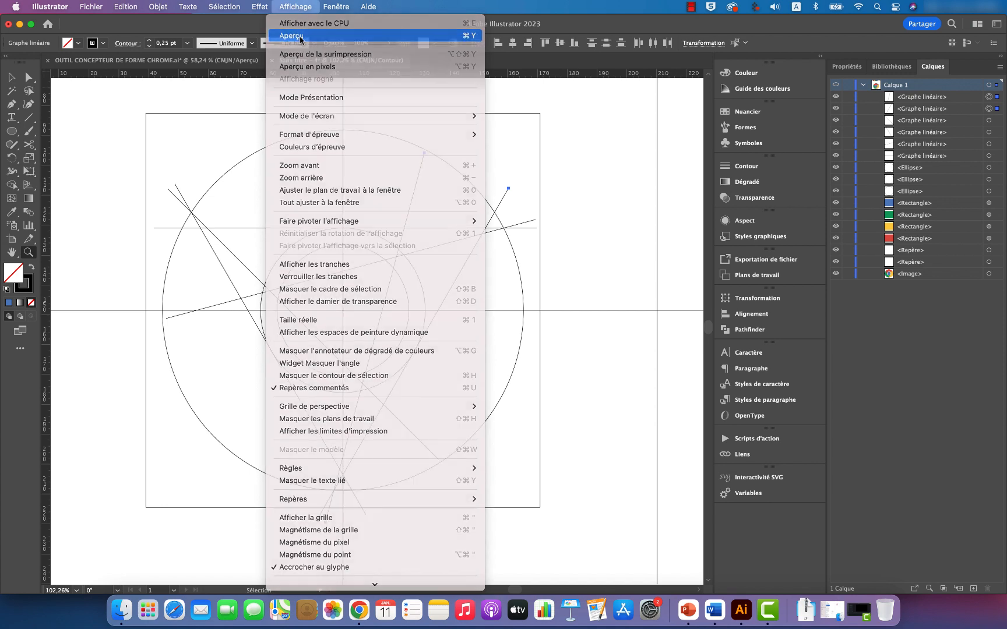
left_click(585, 185)
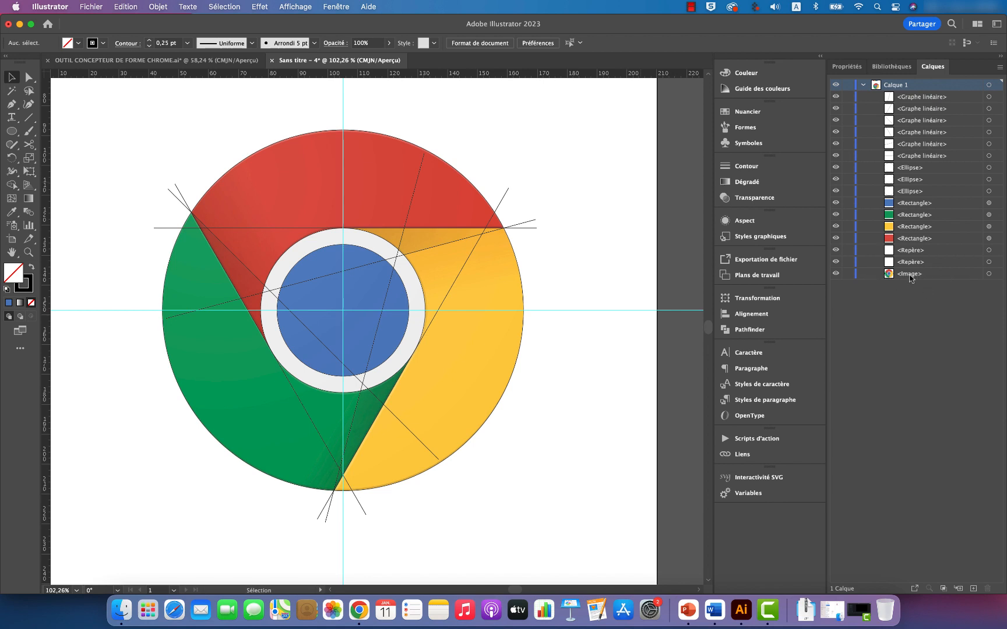
Step: Lower the traced logo image's opacity to 19% and lock the image in the layer list
left_click(989, 274)
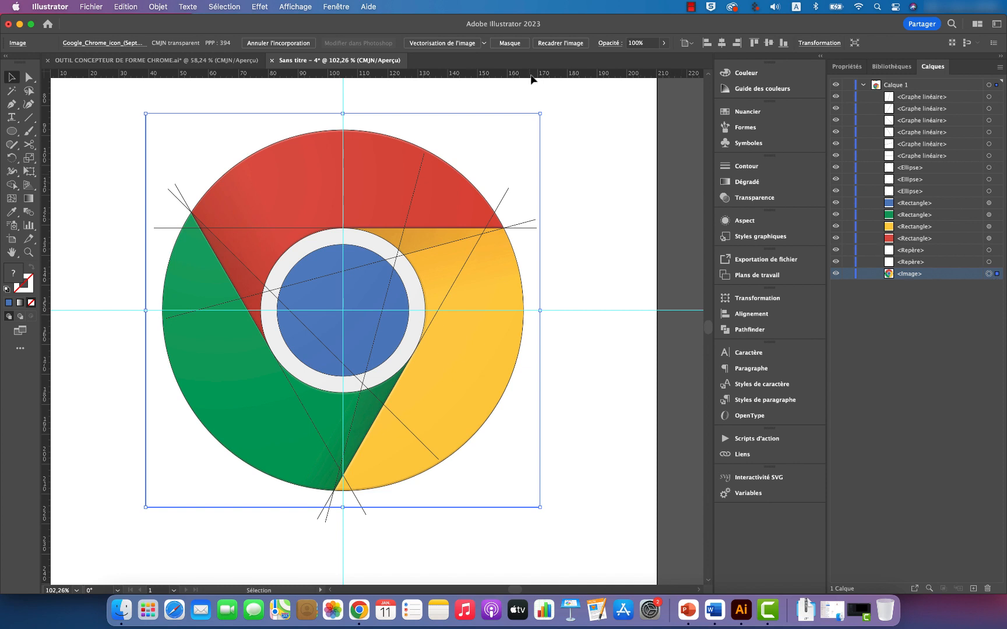
left_click(664, 43)
left_click(645, 57)
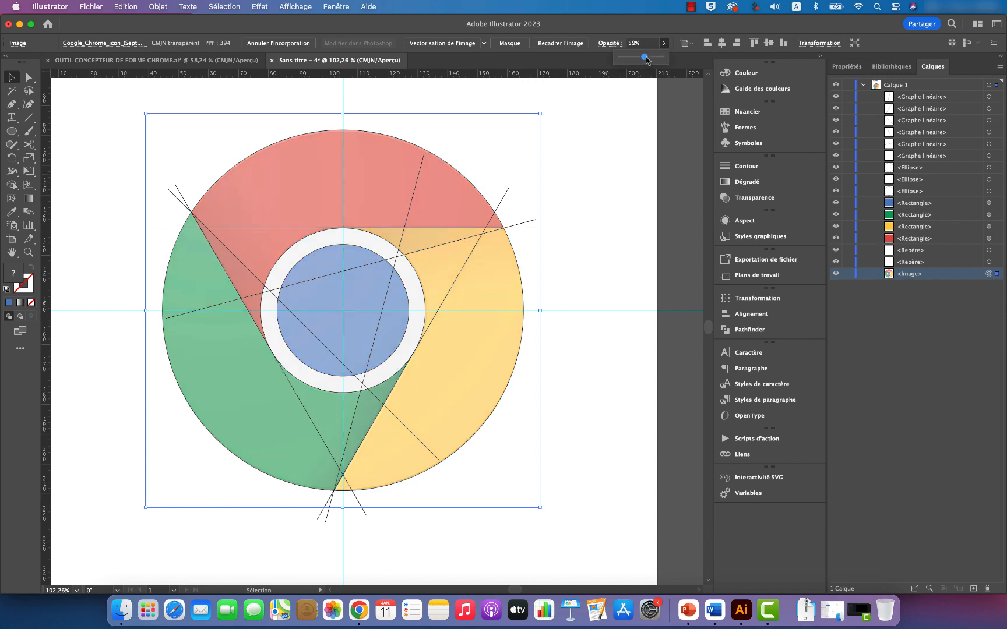
left_click_drag(645, 57, 628, 57)
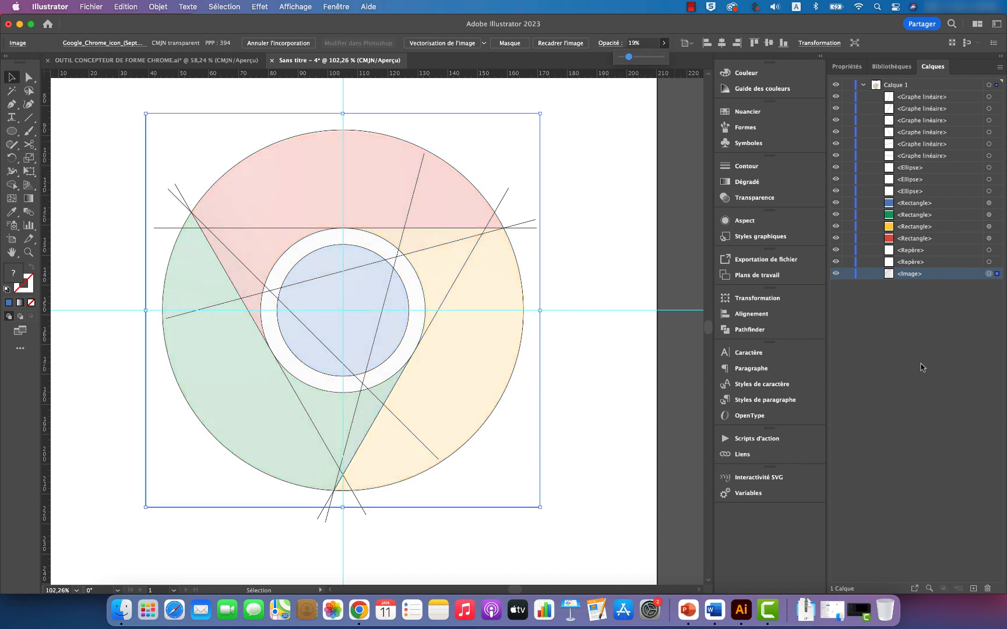
left_click(848, 274)
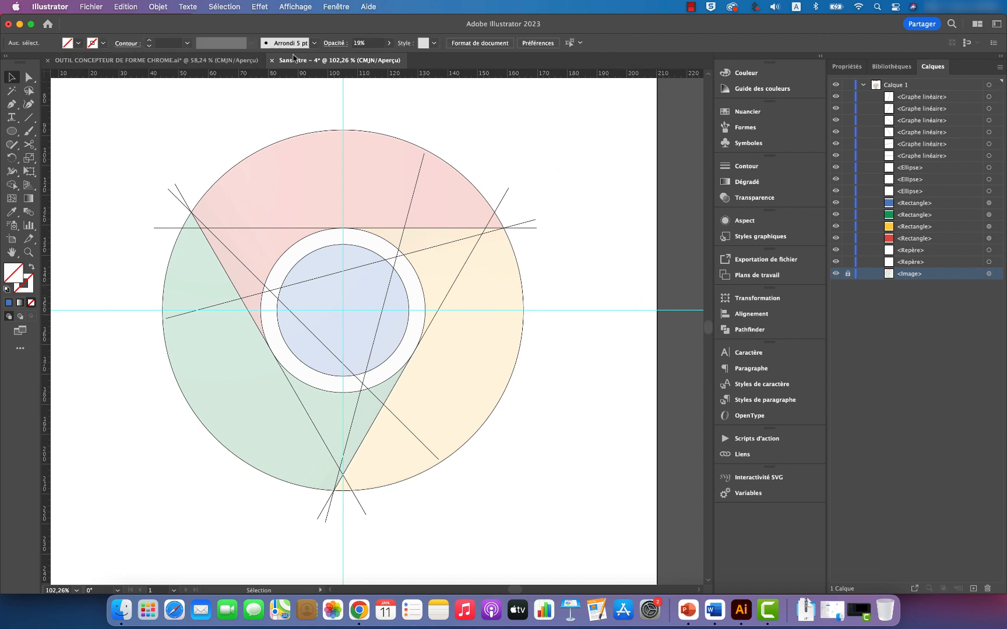
Step: Hide the guides, then select all circles and construction lines for use with the Shape Builder tool
left_click(292, 8)
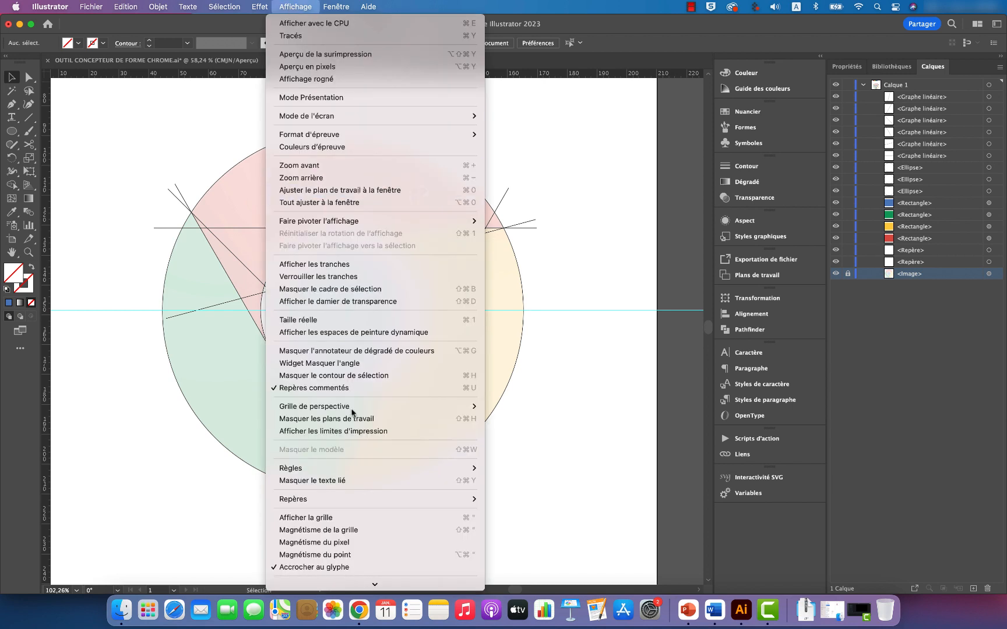
mouse_move(318, 500)
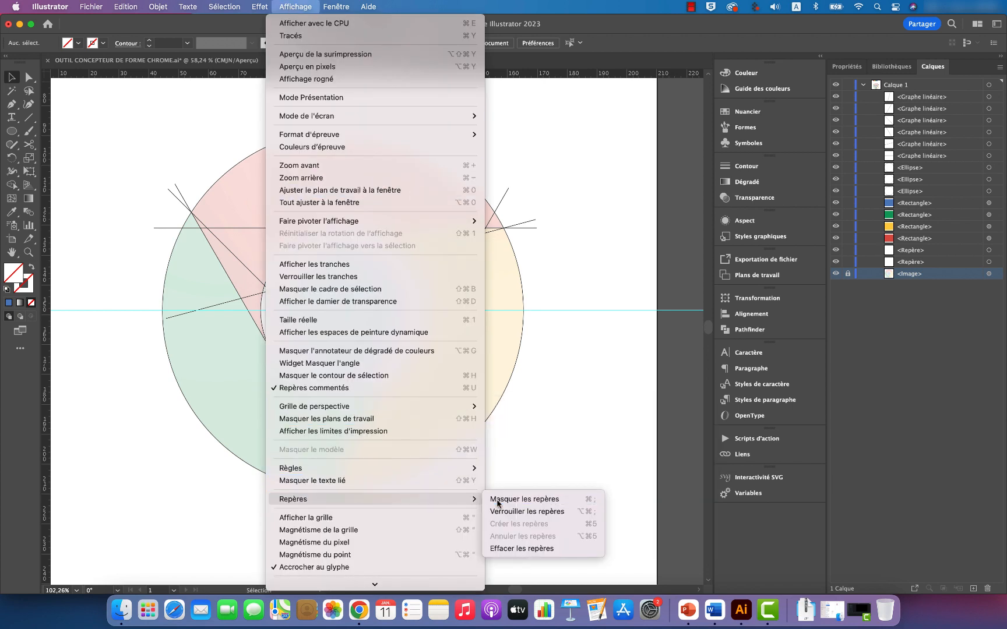
left_click(498, 498)
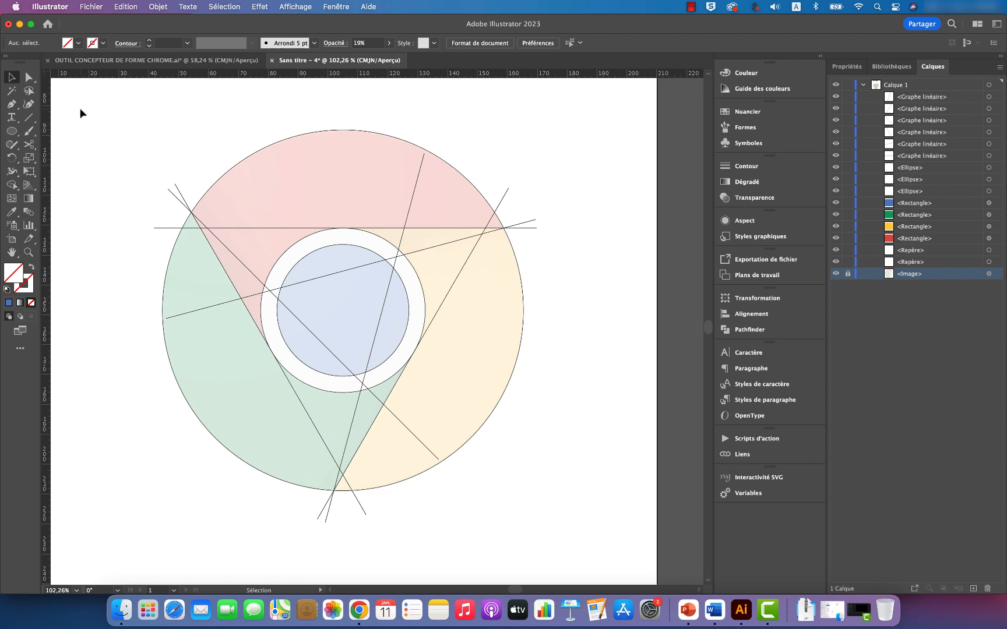
mouse_move(81, 112)
left_mouse_down()
mouse_move(384, 310)
mouse_move(590, 464)
mouse_move(608, 532)
left_mouse_up()
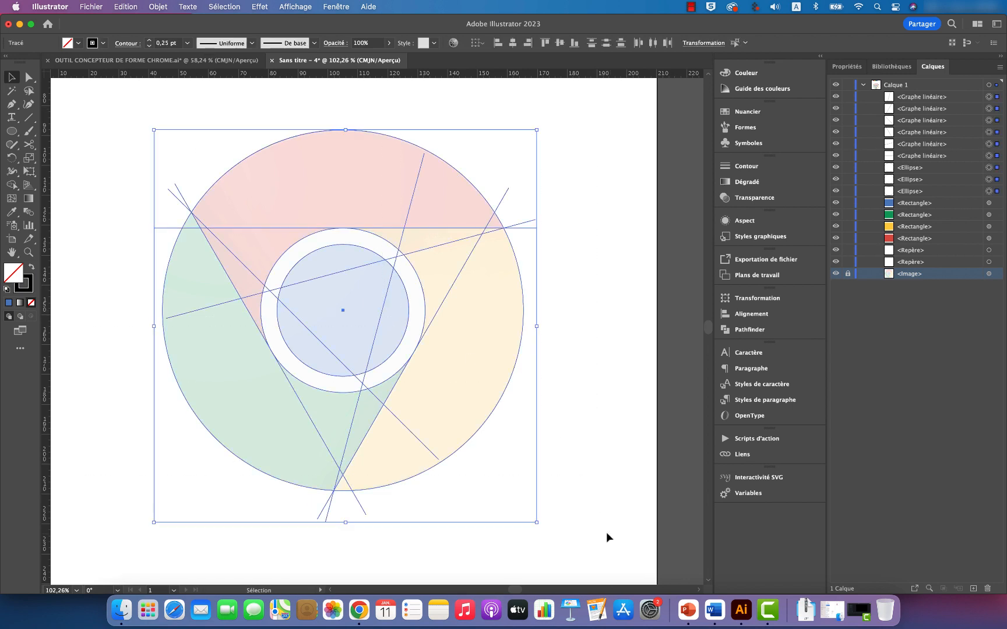
left_click(11, 186)
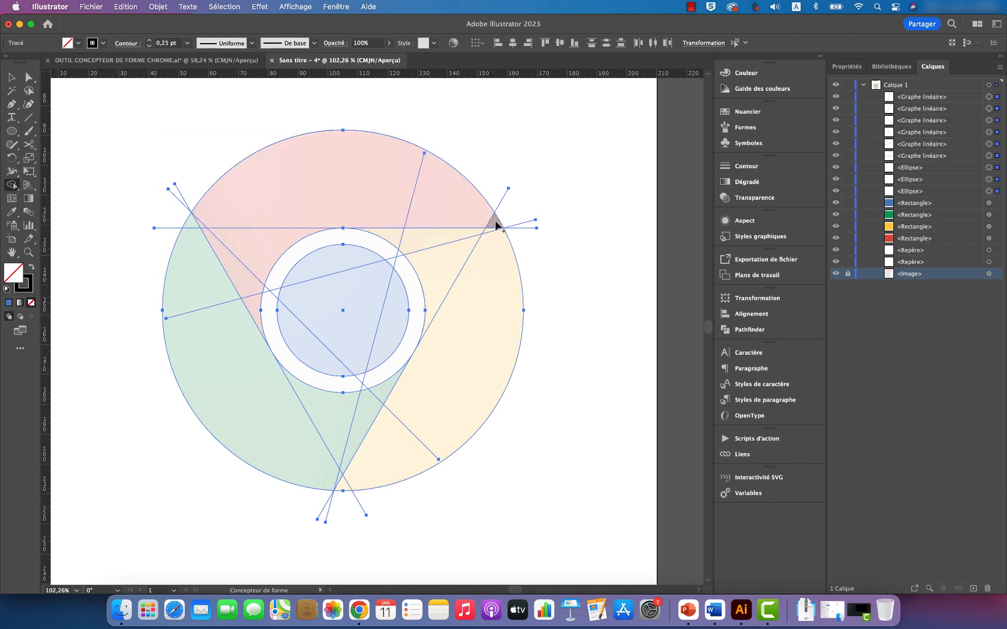
left_click_drag(496, 221, 465, 214)
left_click_drag(389, 210, 227, 220)
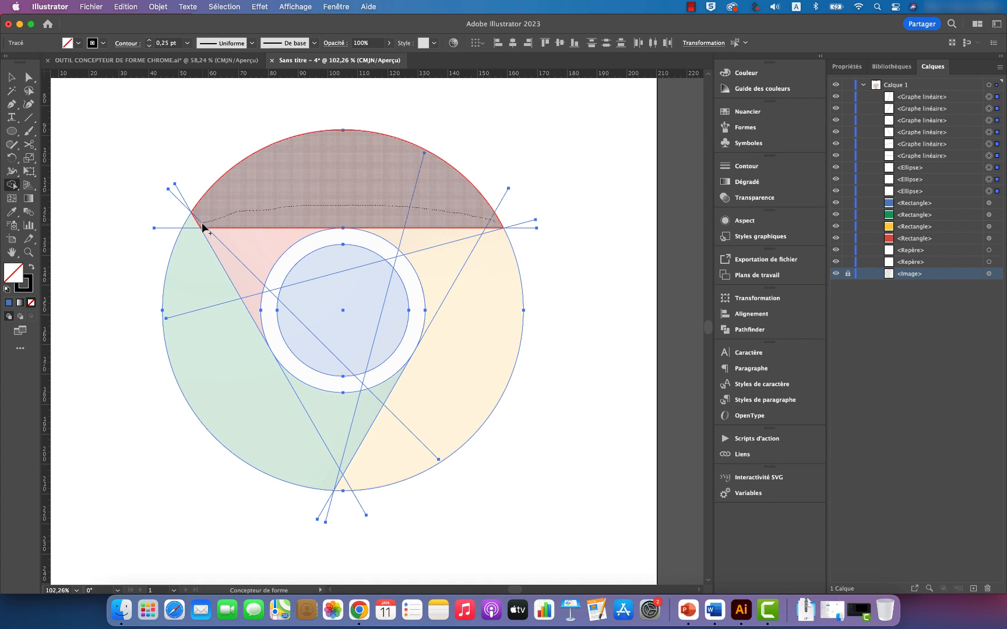
left_click_drag(203, 226, 206, 226)
key("super+z")
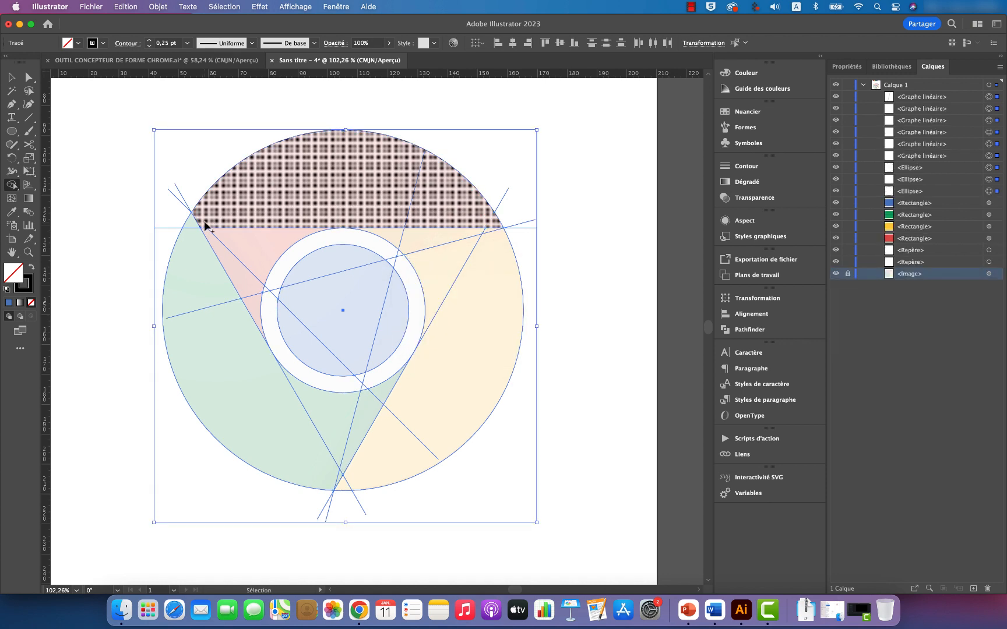
Step: With Shape Builder, merge the red segment's pieces into one shape and the green segment's pieces into another, including their shadow areas
mouse_move(497, 226)
left_mouse_down()
mouse_move(416, 207)
mouse_move(335, 211)
mouse_move(278, 238)
left_mouse_up()
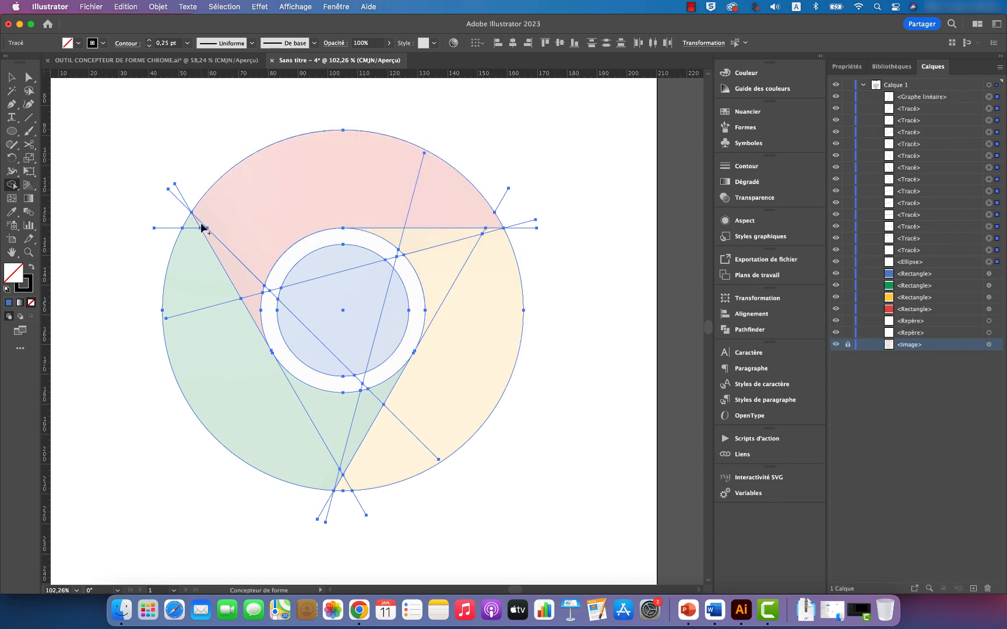
left_click_drag(202, 228, 262, 318)
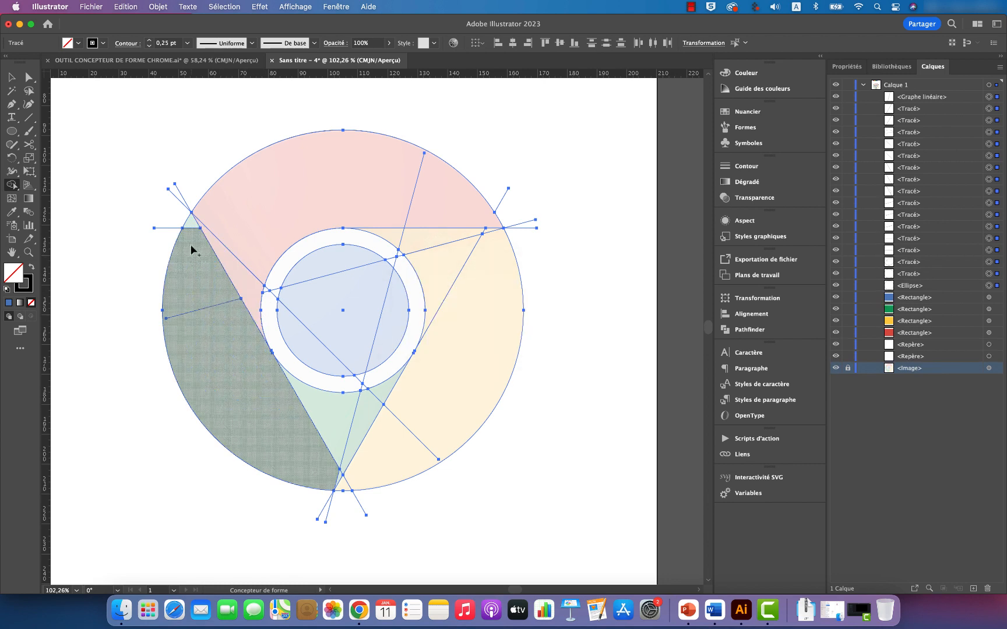
left_click_drag(193, 226, 205, 323)
mouse_move(295, 404)
left_mouse_down()
mouse_move(326, 408)
mouse_move(314, 418)
left_mouse_up()
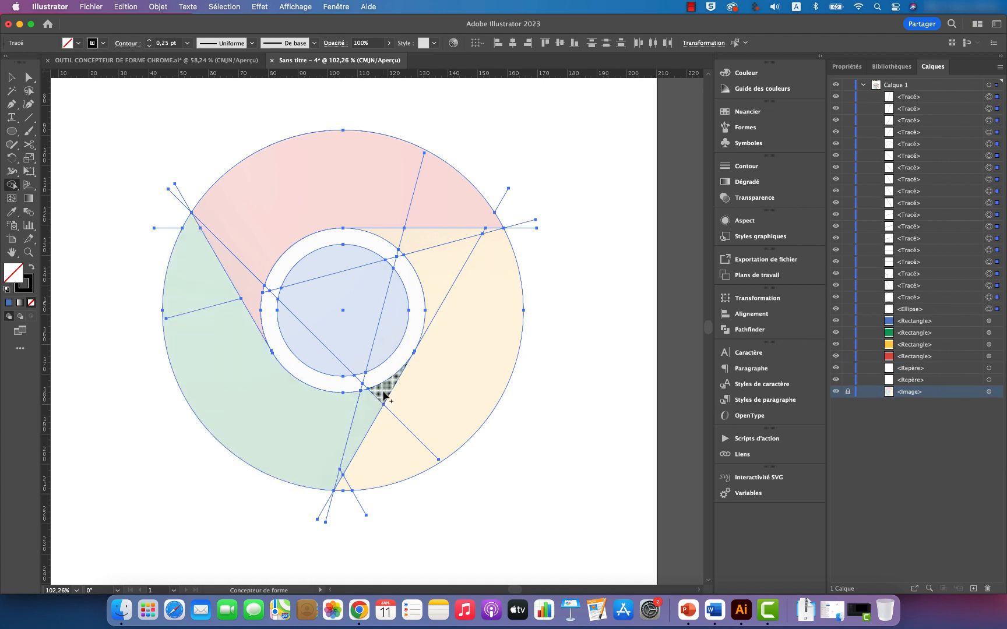
left_click_drag(385, 396, 341, 476)
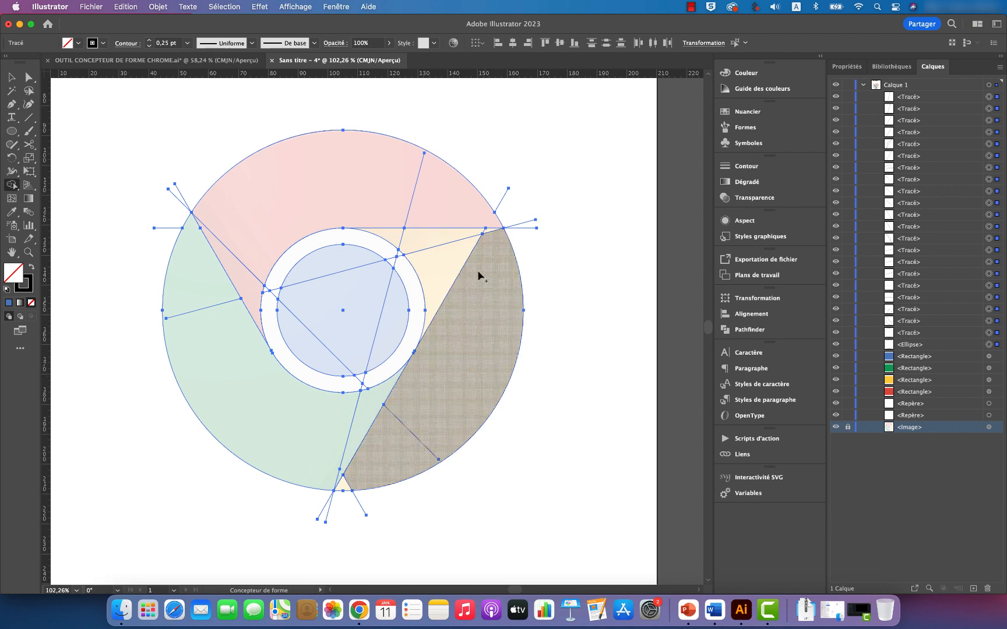
Step: Merge the yellow segment's pieces into one shape and the inner blue circle's pieces into another with Shape Builder
mouse_move(447, 263)
left_mouse_down()
mouse_move(475, 270)
mouse_move(460, 380)
mouse_move(378, 475)
mouse_move(344, 484)
mouse_move(352, 482)
left_mouse_up()
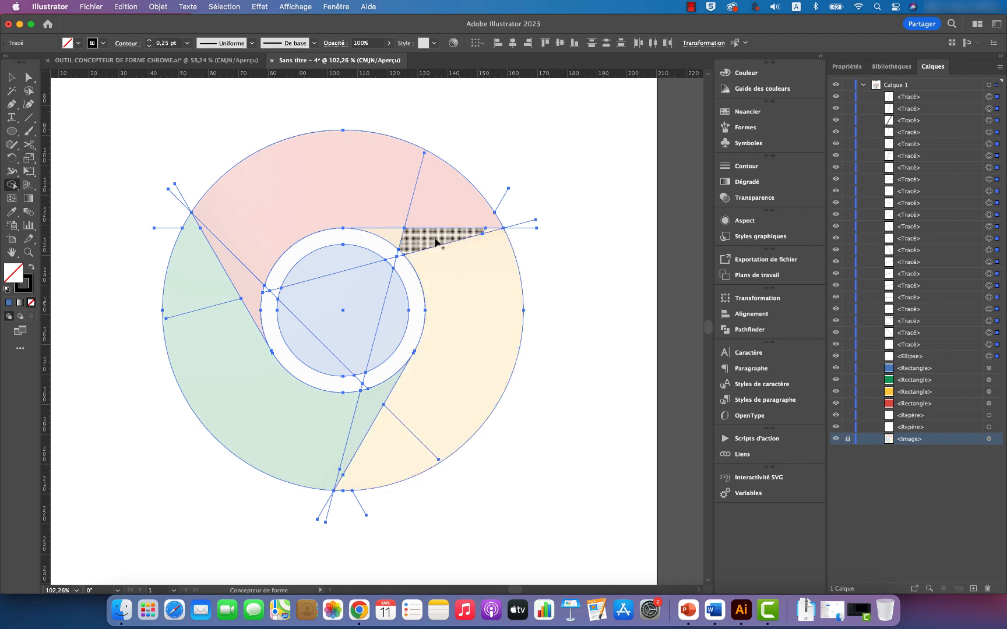
left_click_drag(385, 236, 487, 232)
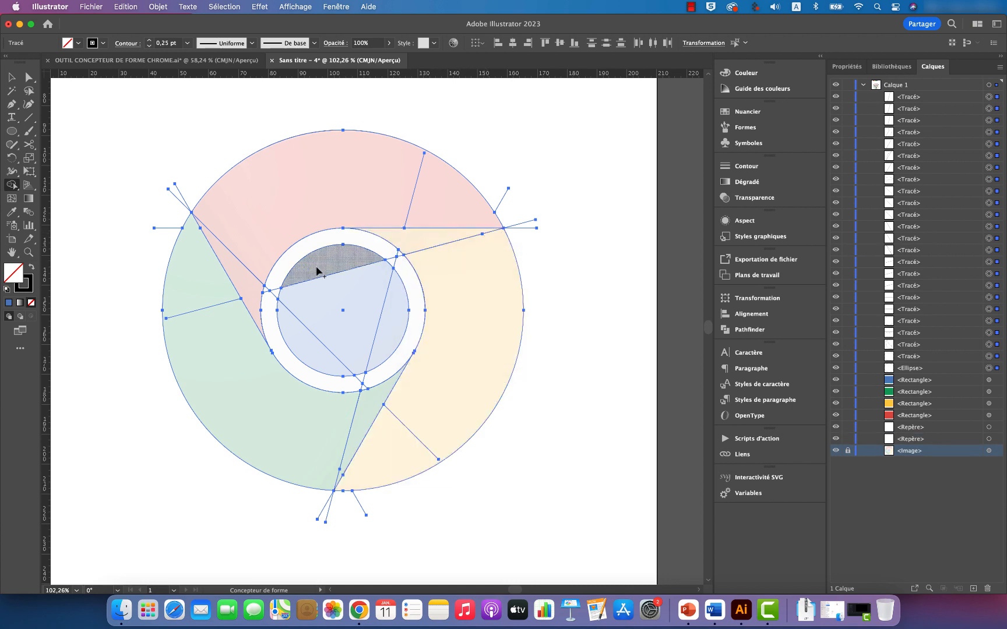
mouse_move(314, 268)
left_mouse_down()
mouse_move(369, 277)
mouse_move(388, 297)
mouse_move(392, 326)
mouse_move(325, 353)
mouse_move(306, 351)
mouse_move(311, 317)
left_mouse_up()
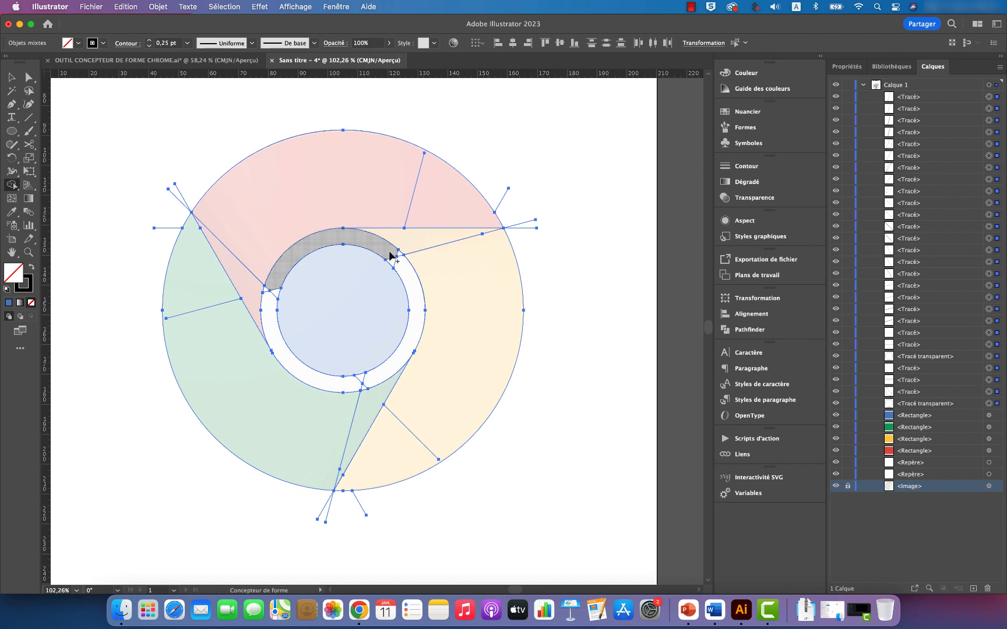
Step: Merge the pieces of the white ring around the blue circle into one shape with Shape Builder, and deselect everything
left_click_drag(389, 255, 416, 295)
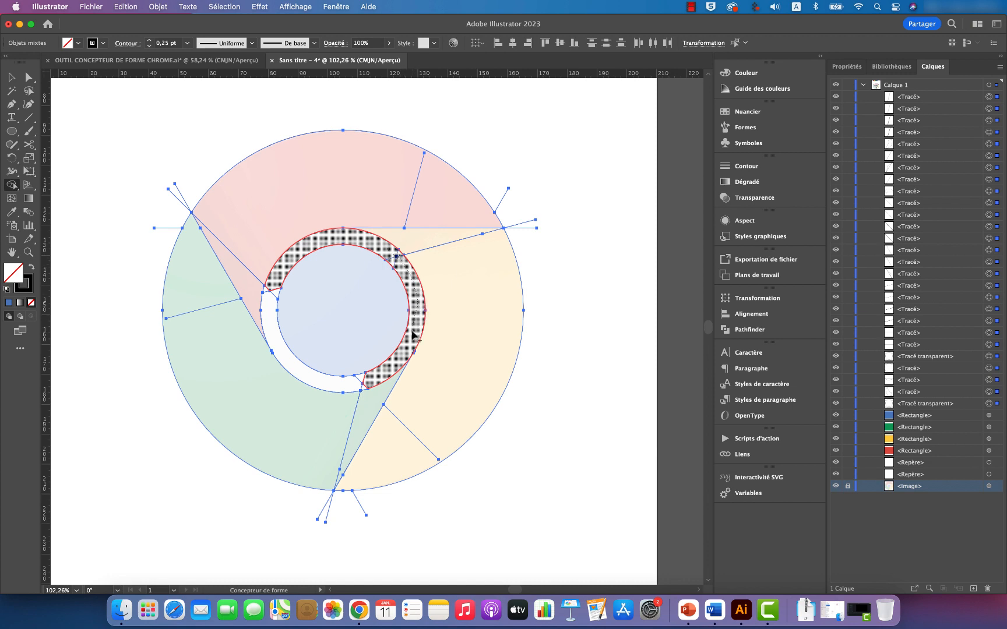
mouse_move(398, 354)
left_mouse_down()
mouse_move(363, 386)
mouse_move(295, 367)
mouse_move(271, 324)
mouse_move(276, 295)
left_mouse_up()
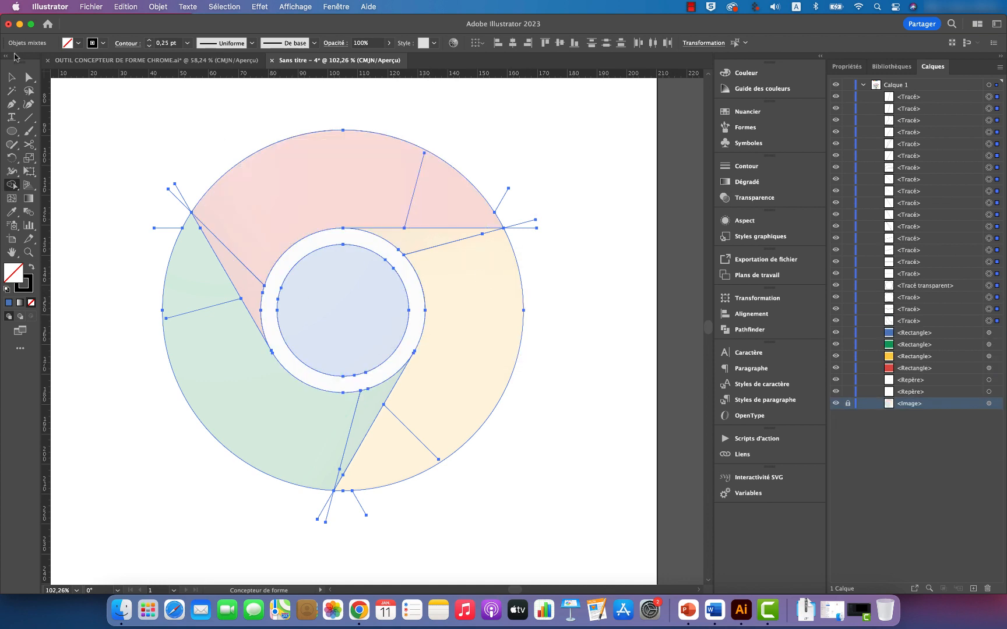
left_click(12, 77)
left_click(580, 307)
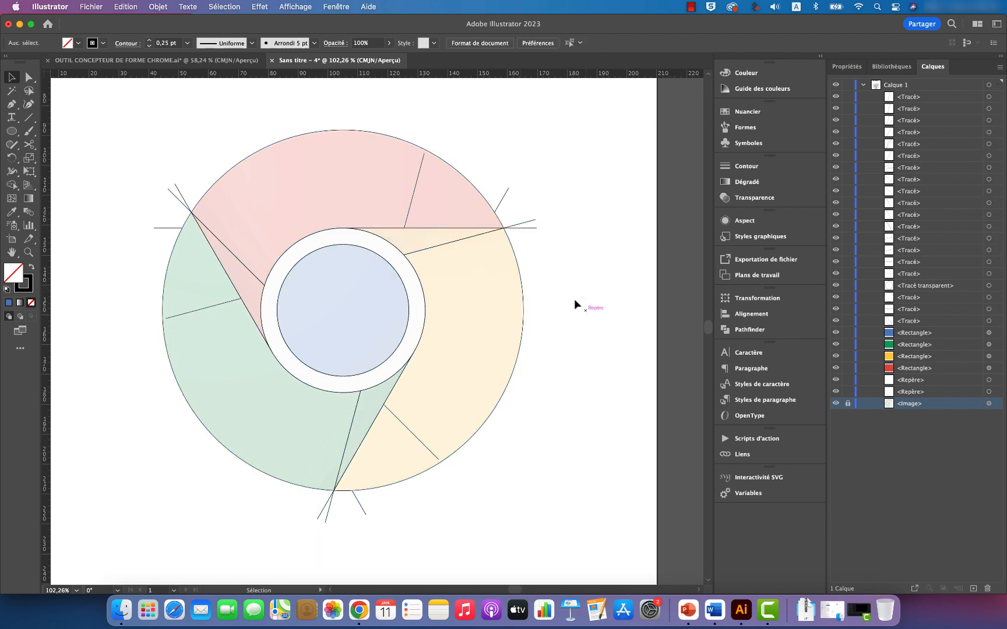
Step: Delete the leftover construction line ends sticking out beyond the logo's outer circle
left_click(502, 201)
key("Delete")
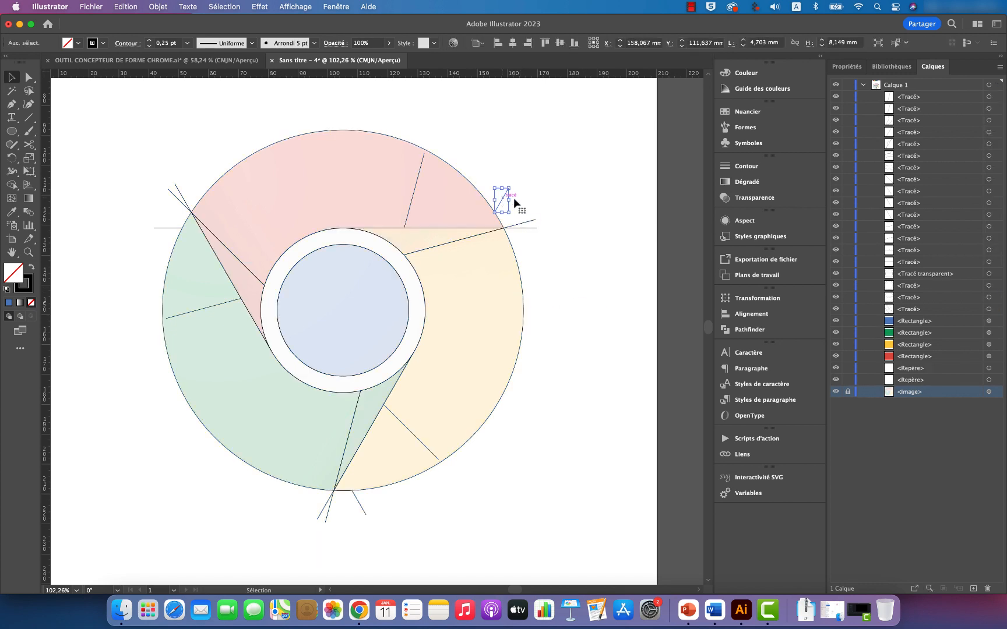
left_click_drag(526, 240, 525, 238)
key("Delete")
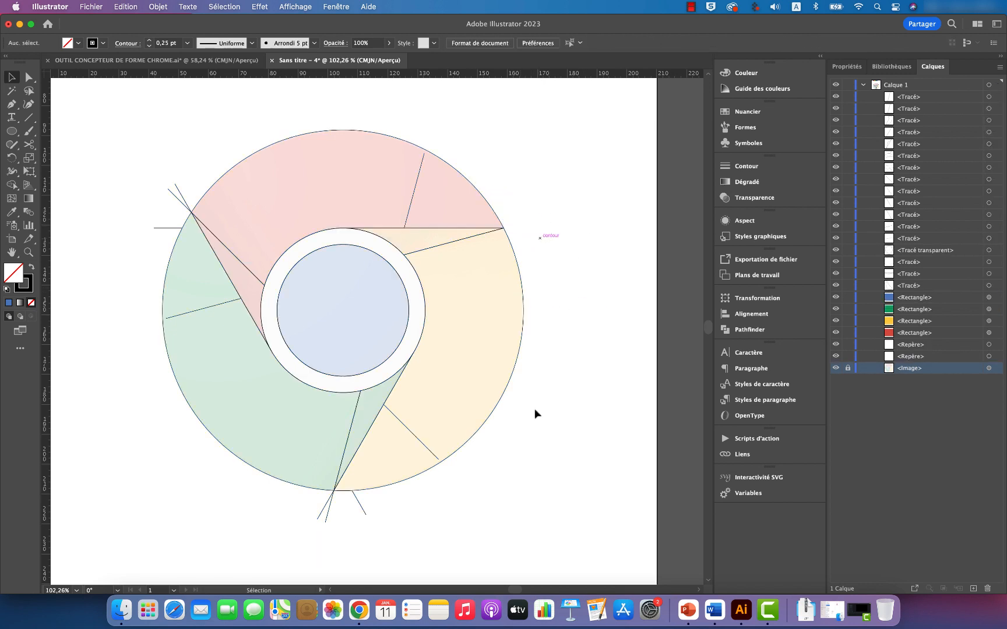
left_click_drag(304, 522, 304, 519)
key("Delete")
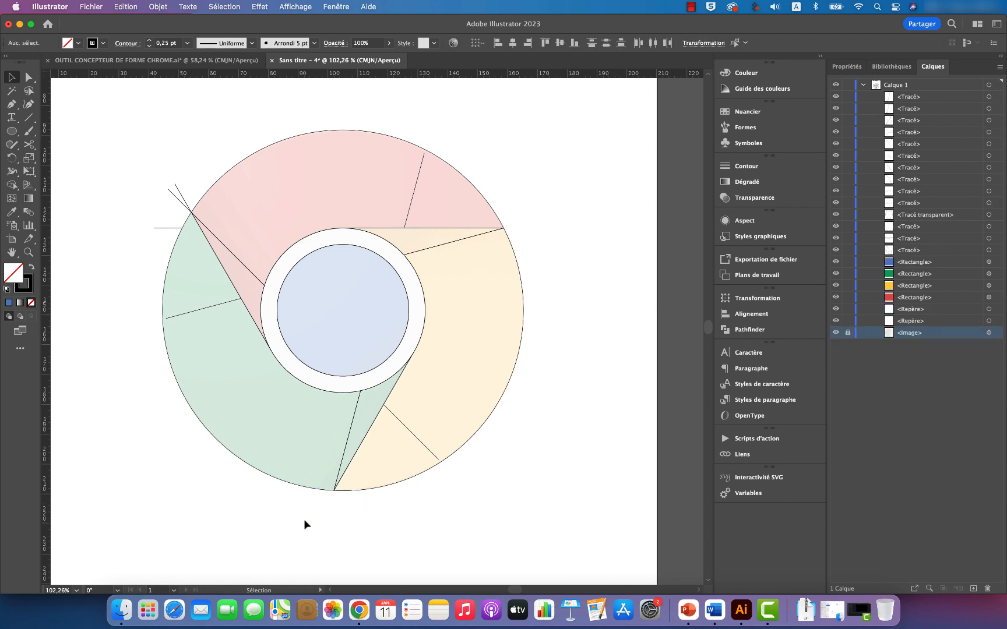
mouse_move(145, 218)
left_mouse_down()
mouse_move(128, 225)
mouse_move(128, 210)
mouse_move(150, 236)
left_mouse_up()
key("Delete")
Step: Delete the stray construction lines remaining inside the green, yellow and red segments
key("Delete")
left_click(205, 308)
key("Delete")
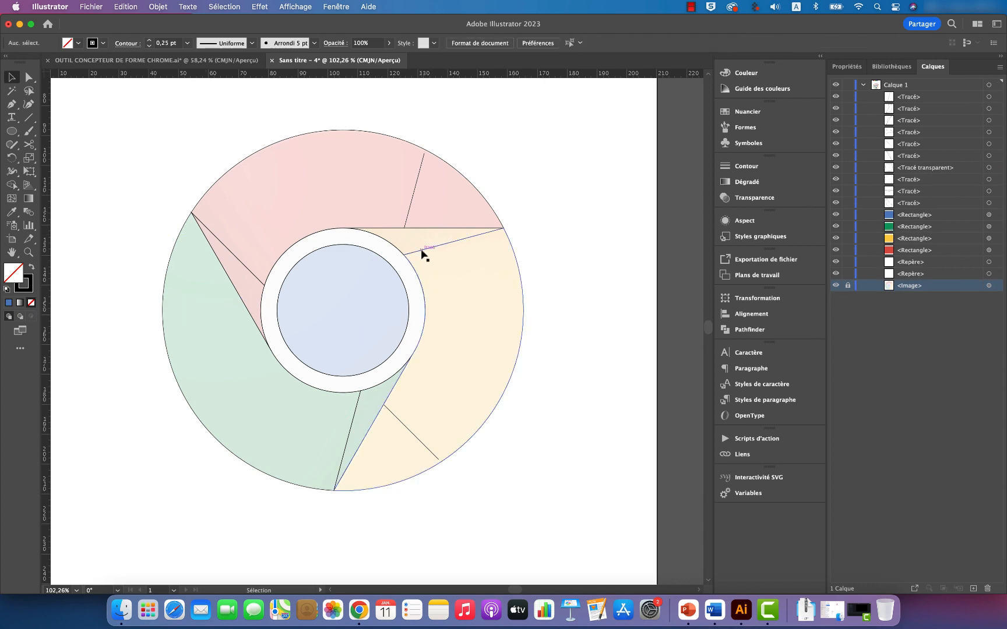
left_click(400, 422)
key("Delete")
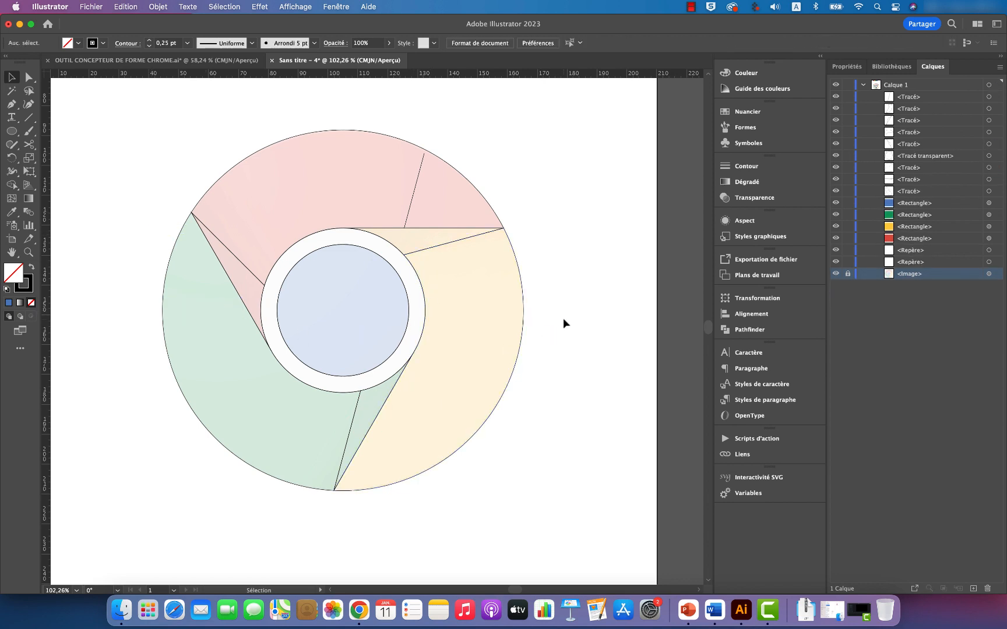
left_click(414, 195)
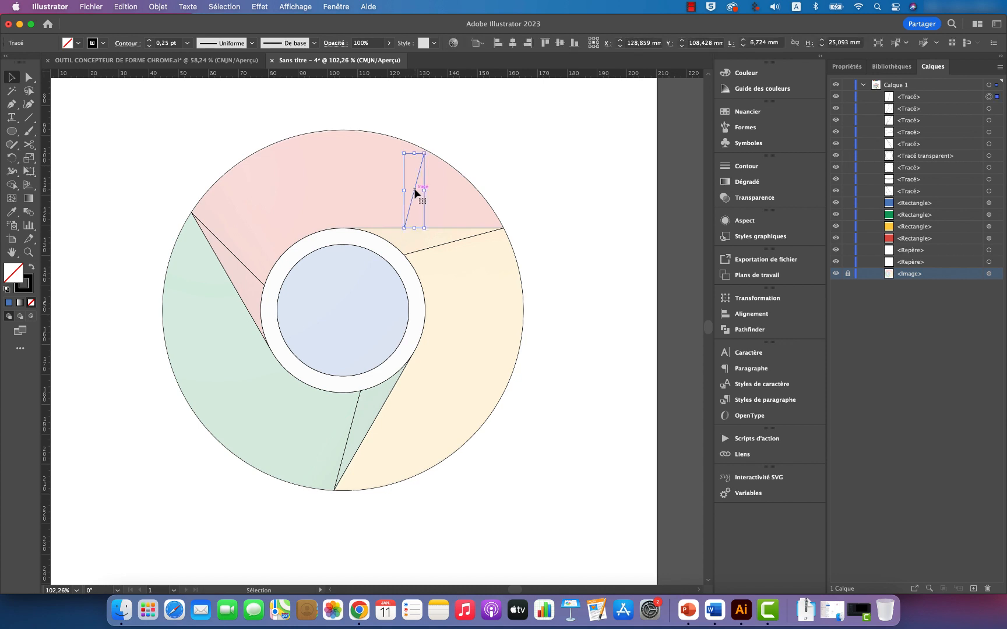
key("Delete")
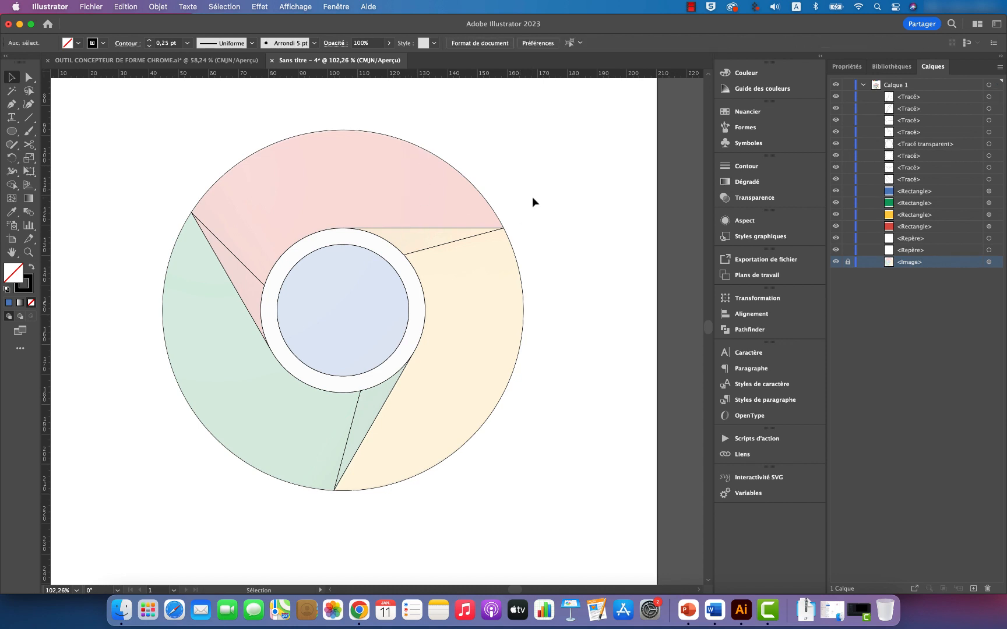
Step: Fill the main red segment with the colour of the red sample rectangle using the Eyedropper
scroll(544, 213, "up", 3)
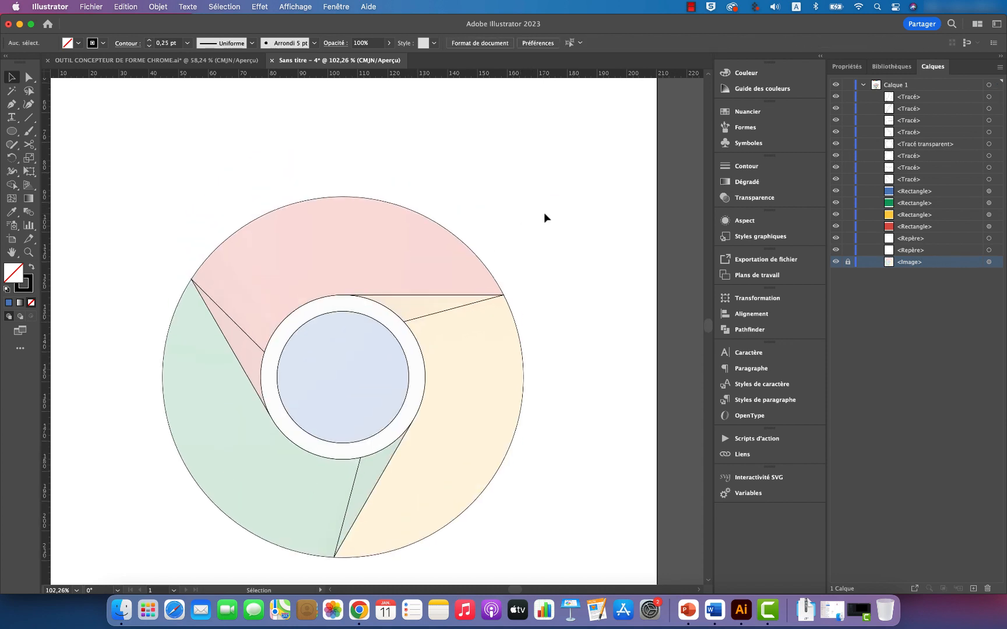
key("z")
left_click(537, 212, "alt")
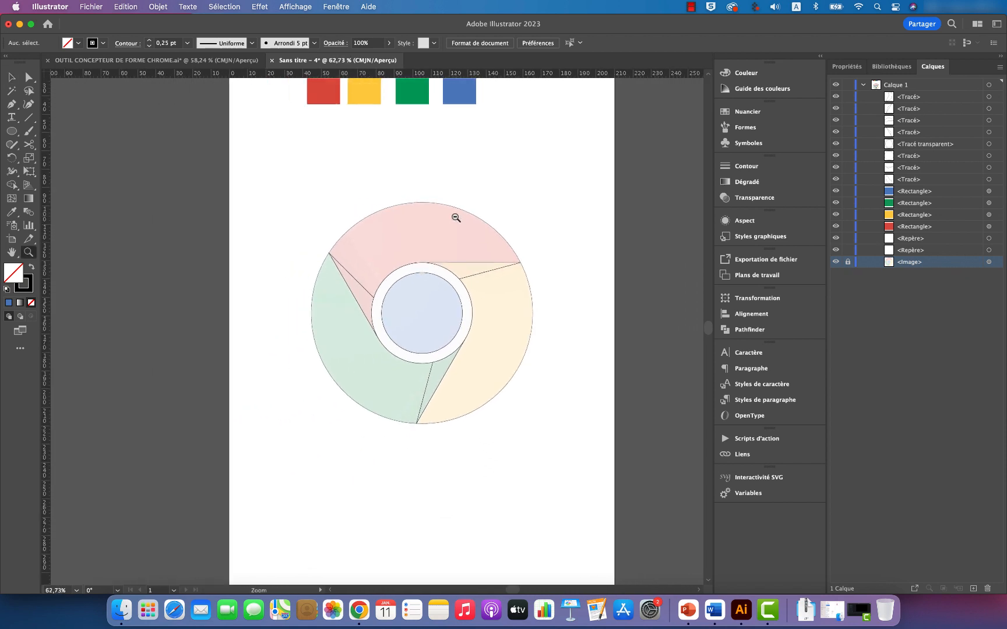
left_click(544, 213, "alt")
key("v")
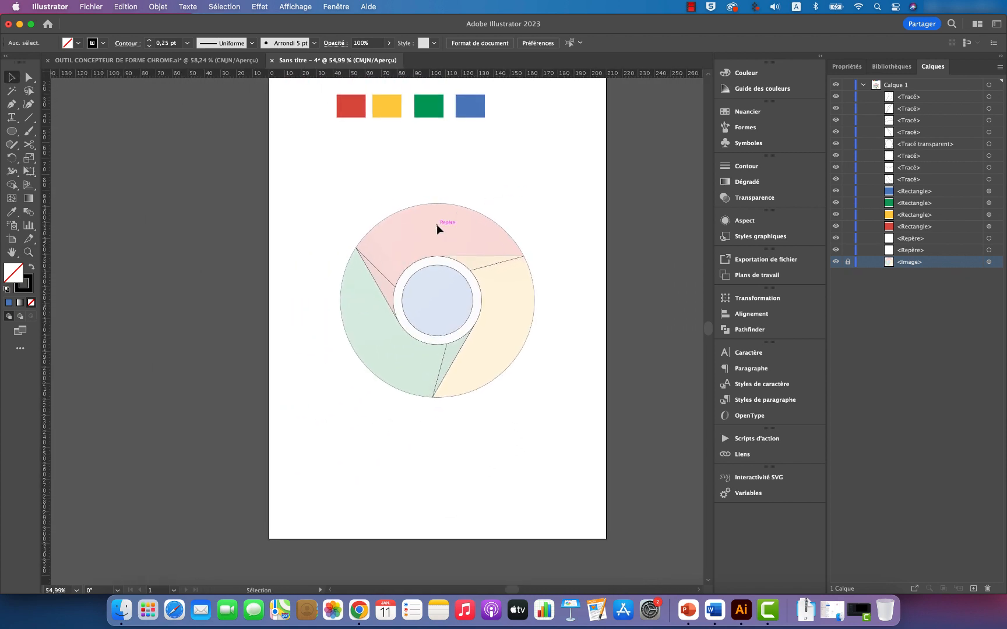
left_click(468, 209)
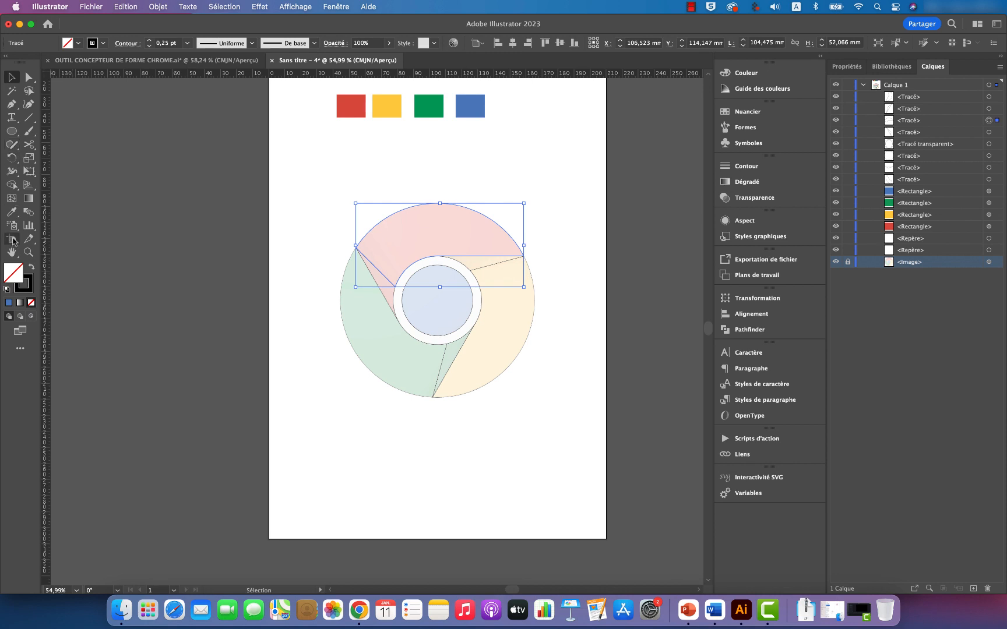
left_click(12, 212)
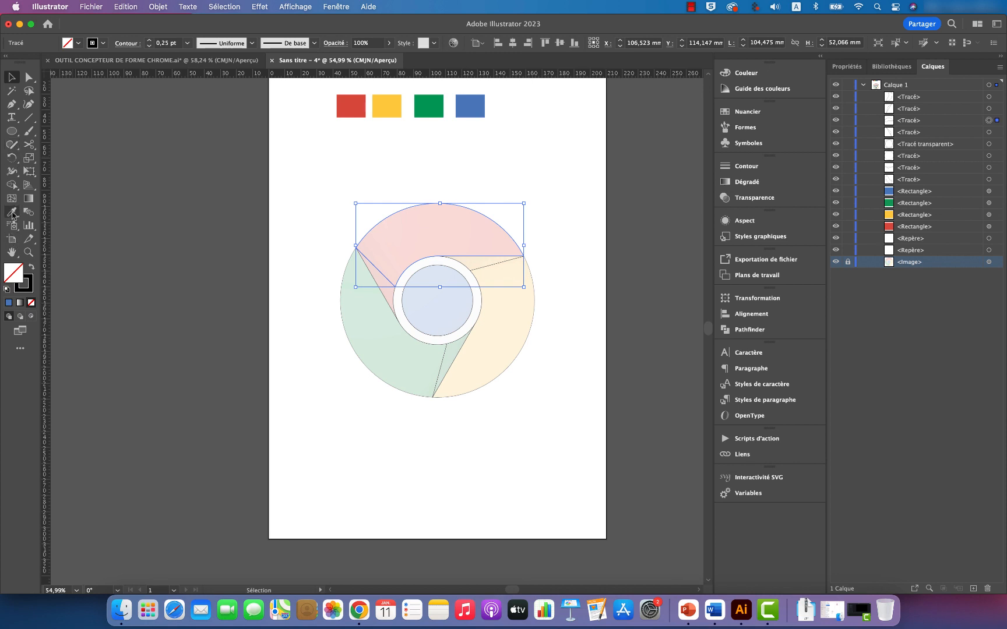
left_click(350, 108)
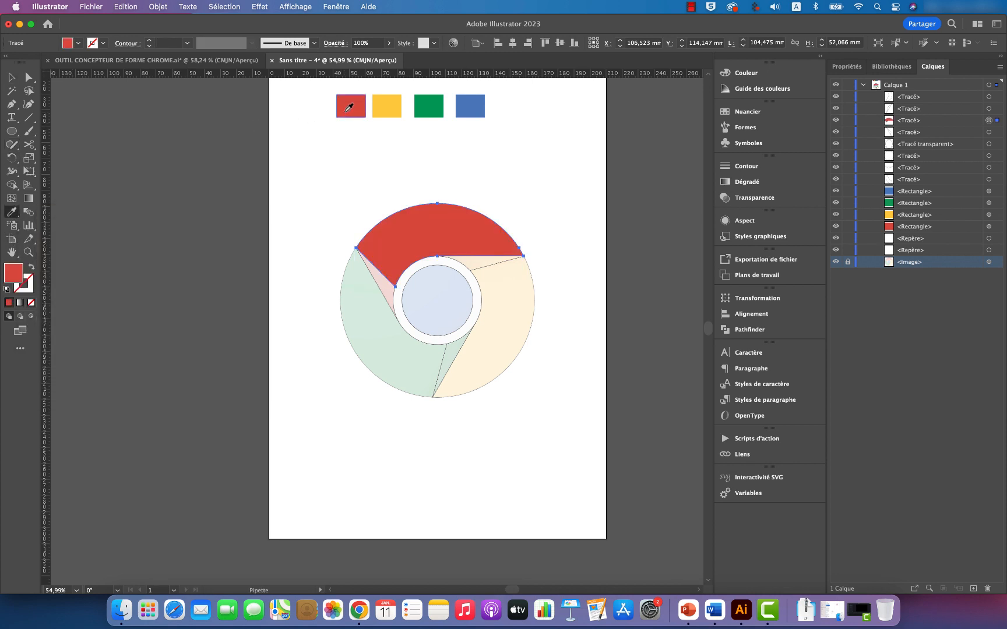
Step: Apply the red sample's colour to the red segment's narrow shadow piece beside the green segment
left_click(12, 77)
left_click(388, 303)
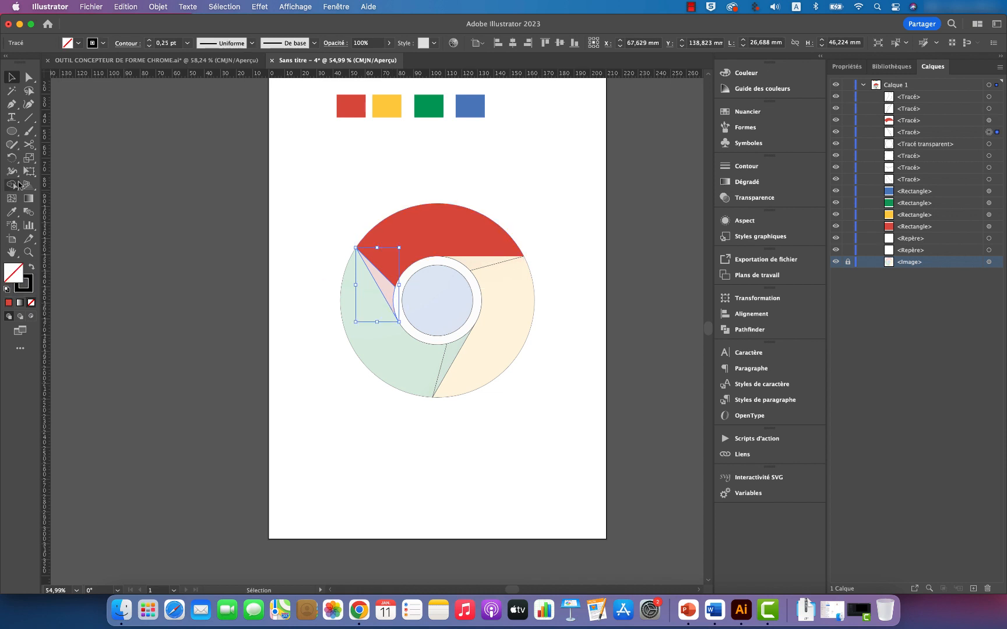
left_click(12, 212)
left_click(360, 105)
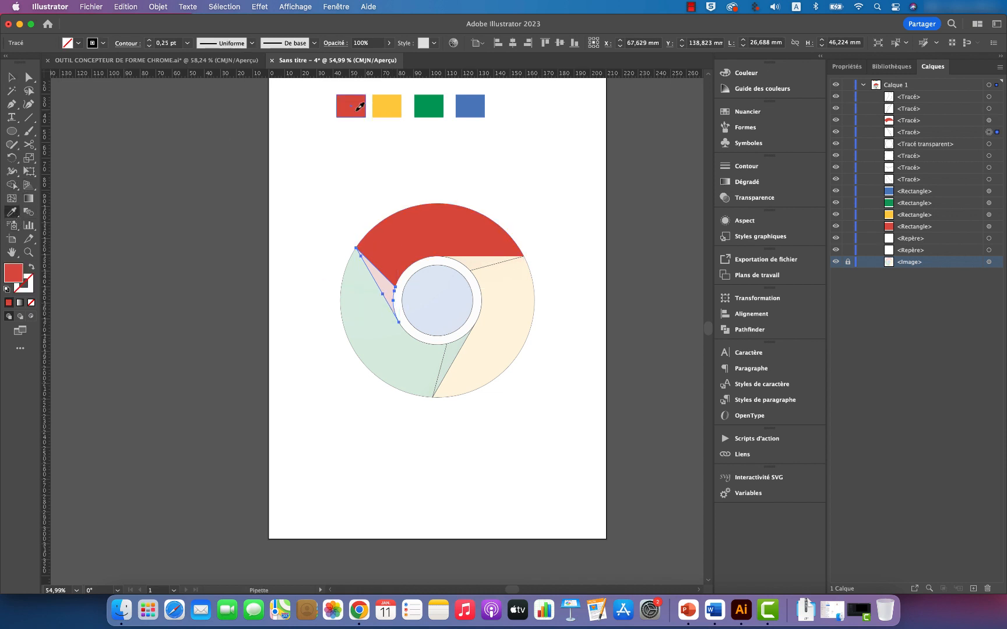
Step: Fill the main green segment with the colour of the green sample rectangle using the Eyedropper
left_click(13, 77)
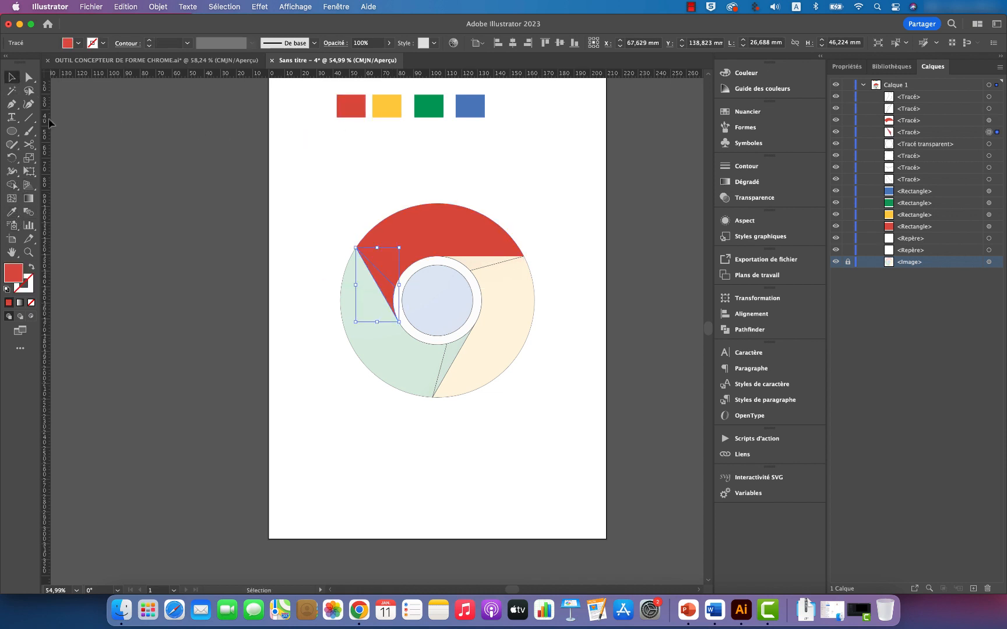
left_click(414, 368)
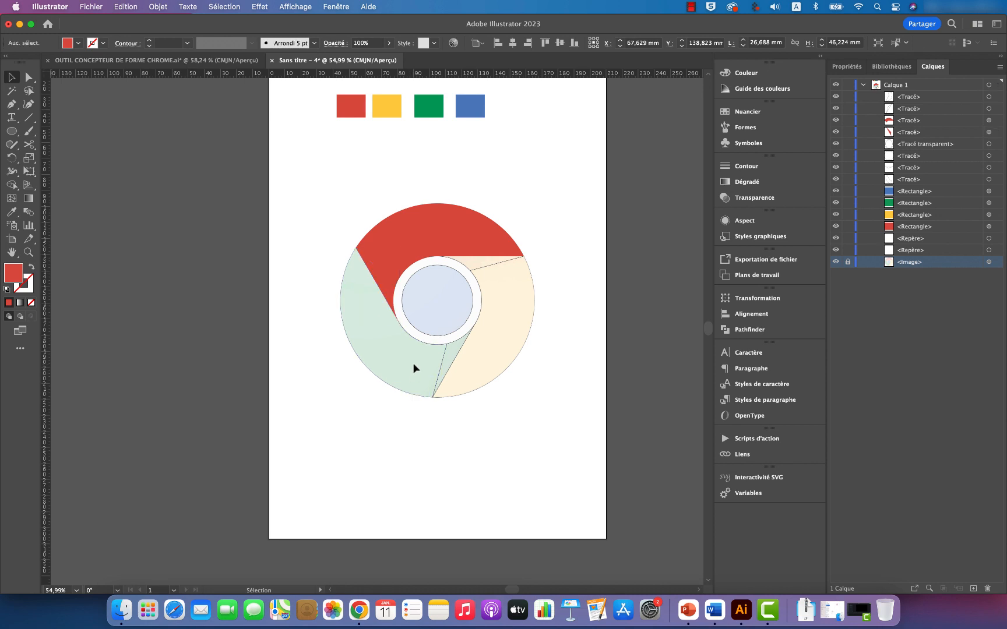
left_click(405, 389)
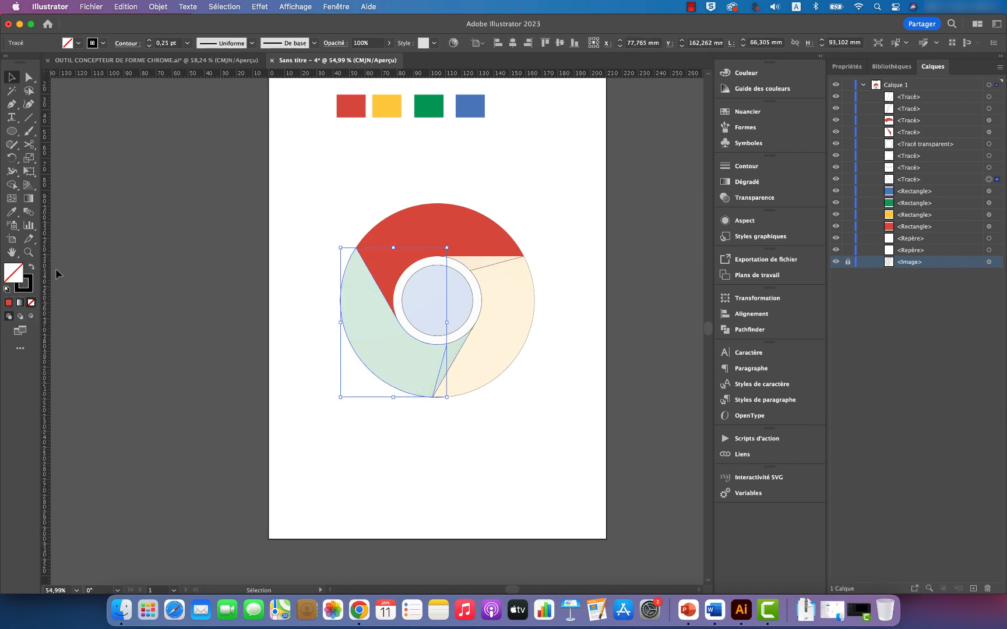
left_click(11, 213)
left_click(430, 106)
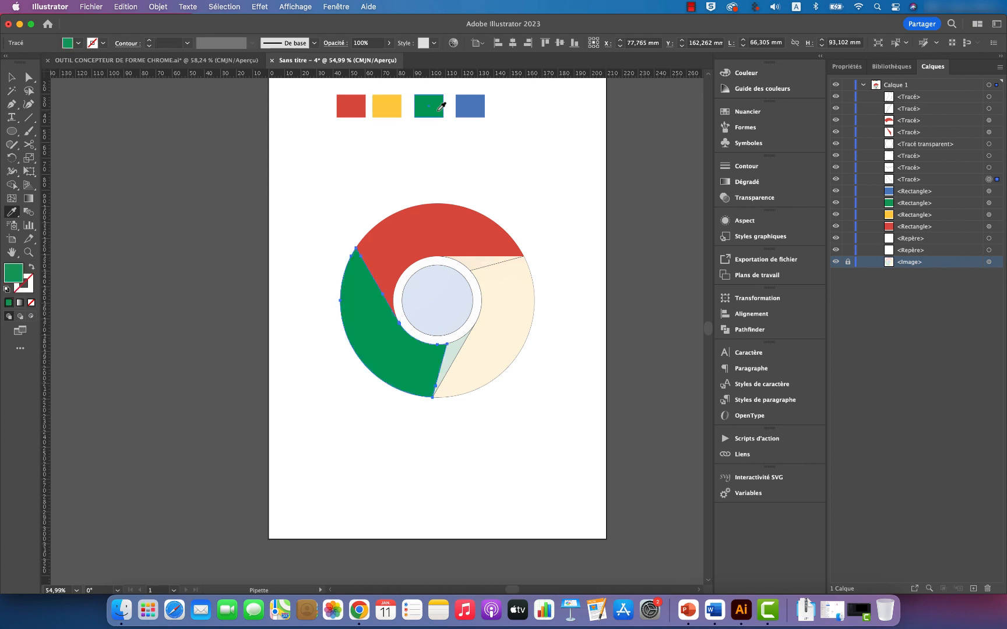
Step: Give the green segment's narrow shadow piece the same green as the main segment with the Eyedropper
left_click(11, 77)
left_click(460, 351)
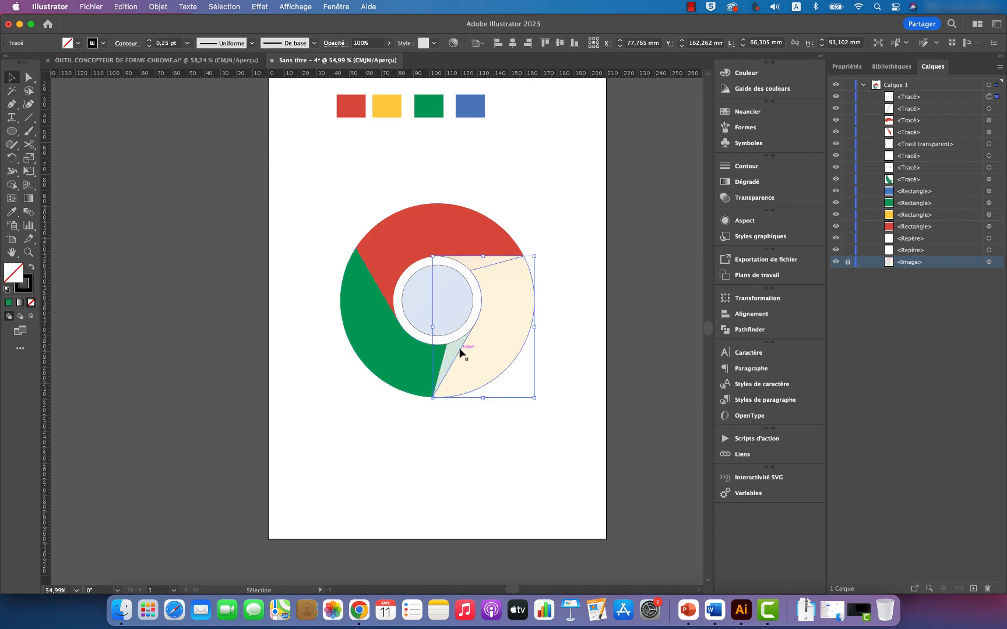
left_click(454, 357)
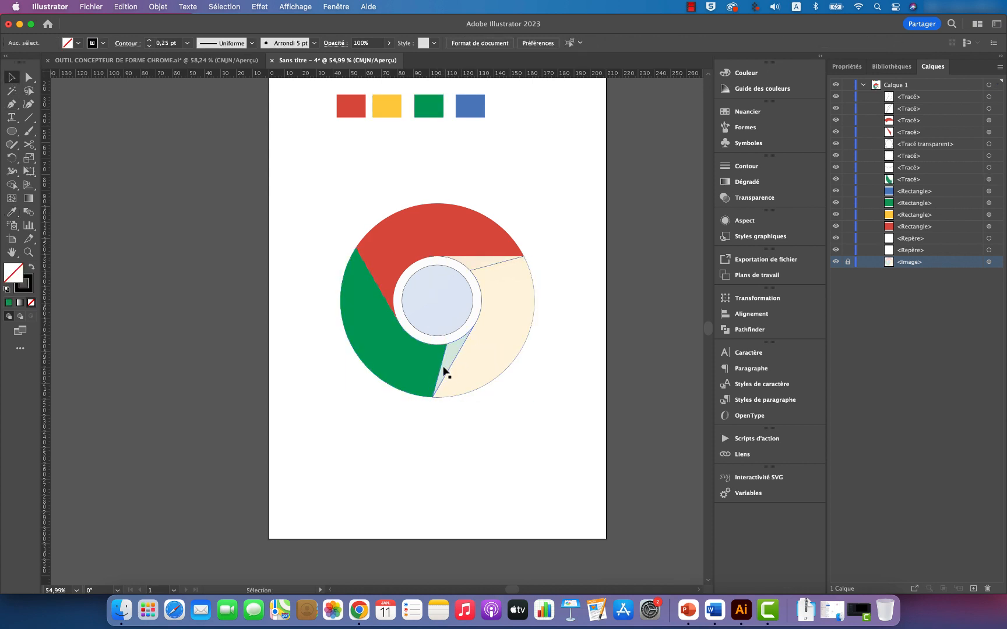
left_click(447, 354)
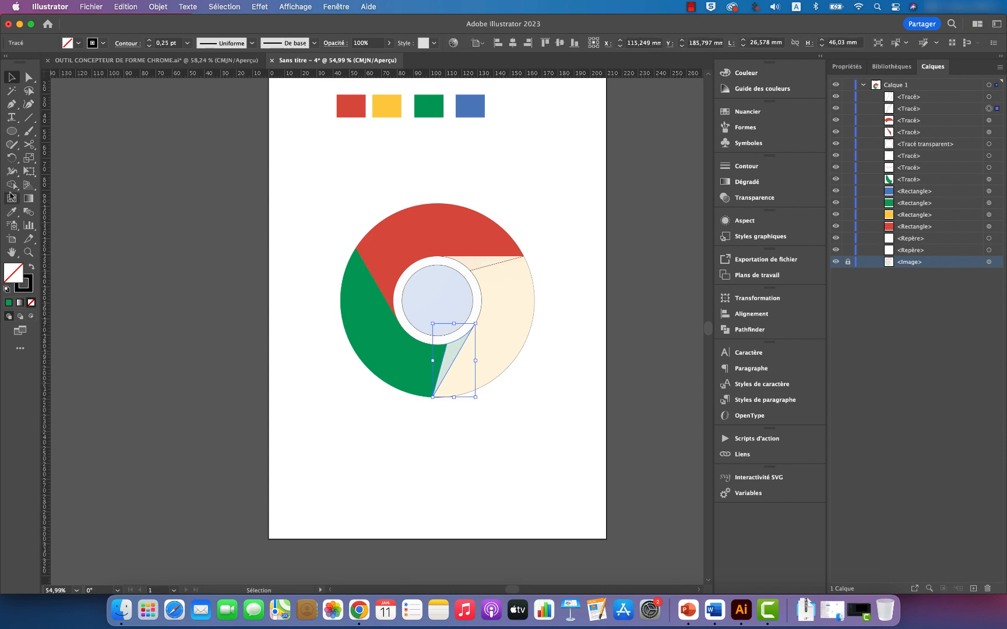
left_click(11, 211)
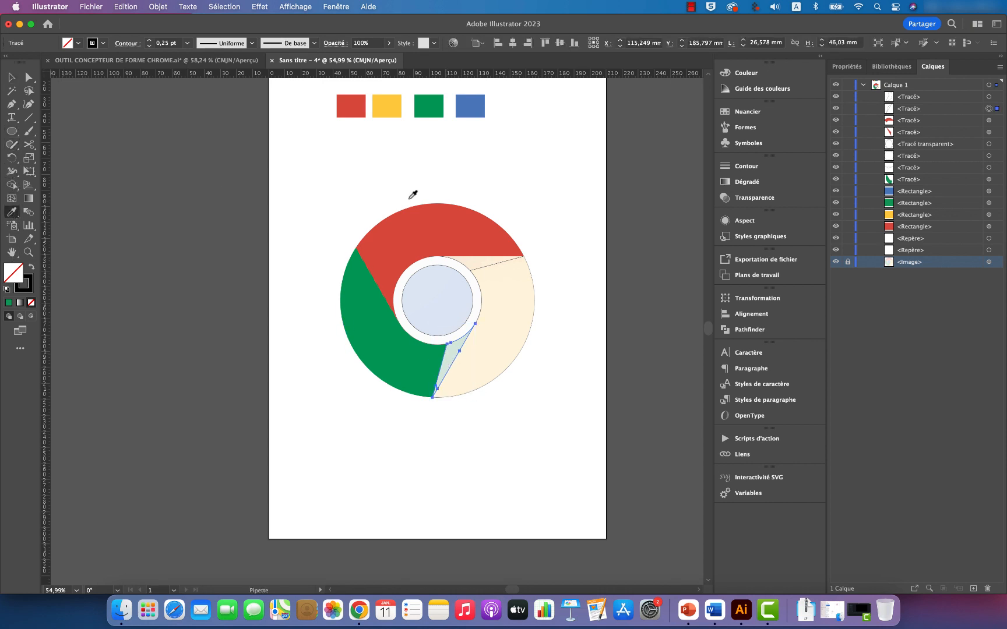
left_click(373, 317)
Step: Fill the main yellow segment with the colour of the yellow sample rectangle using the Eyedropper
left_click(11, 77)
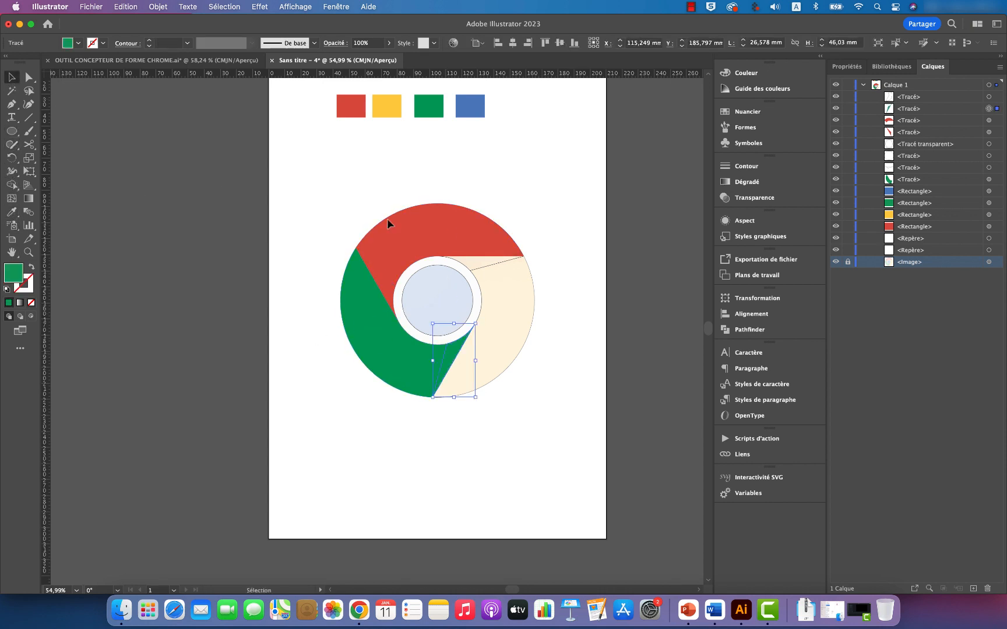
left_click(534, 301)
left_click(11, 211)
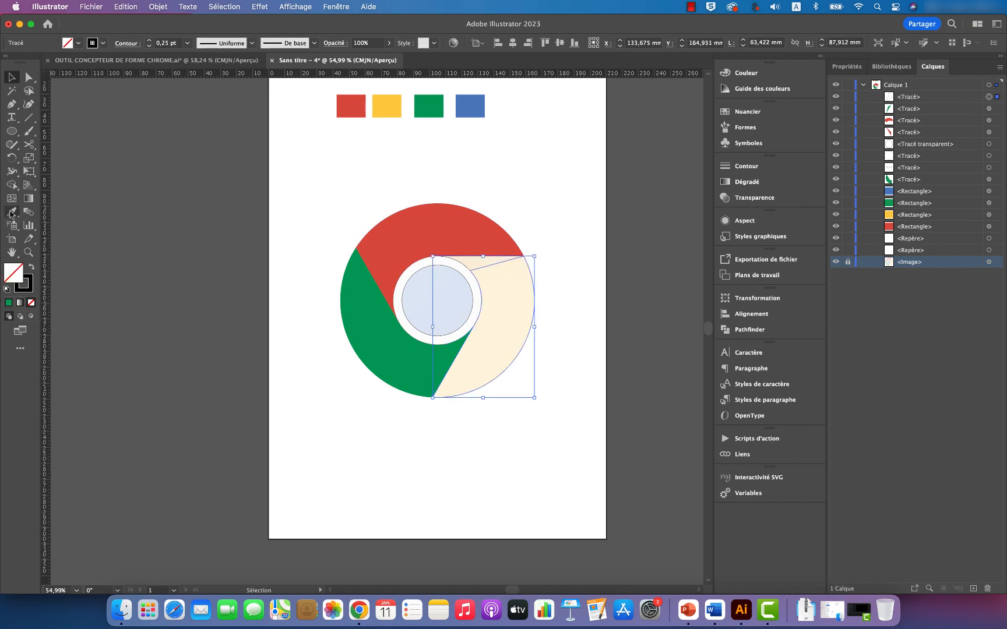
left_click(387, 108)
Step: Try to select the yellow segment's unfilled shadow piece below the red segment
left_click(11, 76)
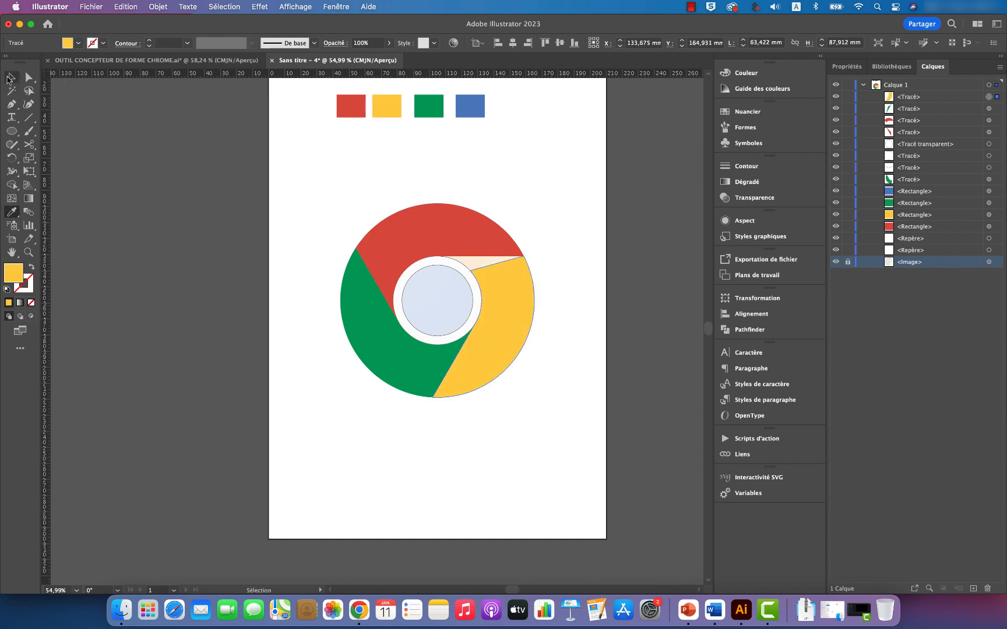
left_click(462, 267)
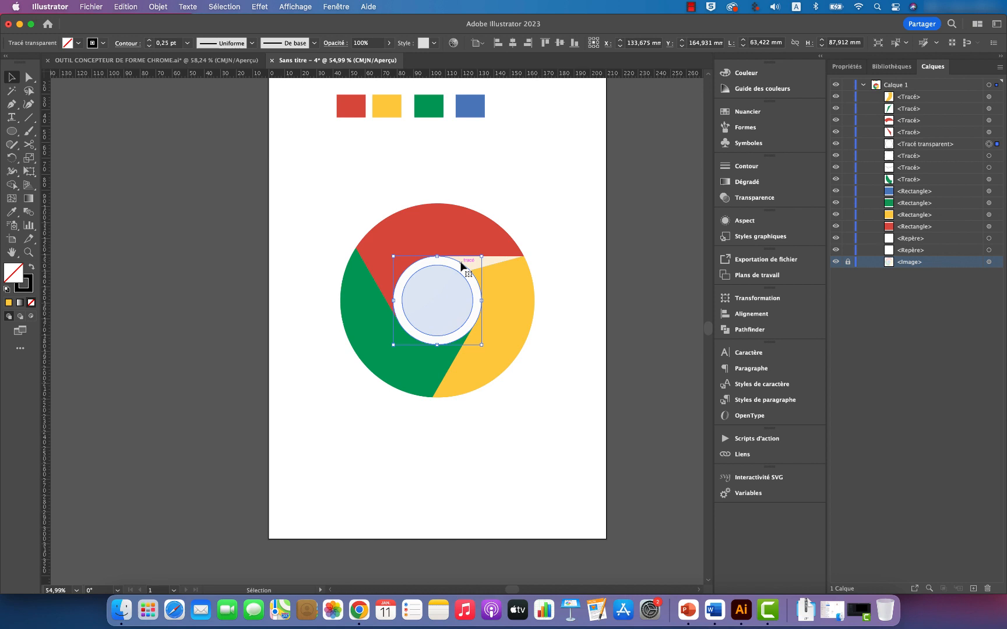
left_click(498, 260)
left_click(494, 258)
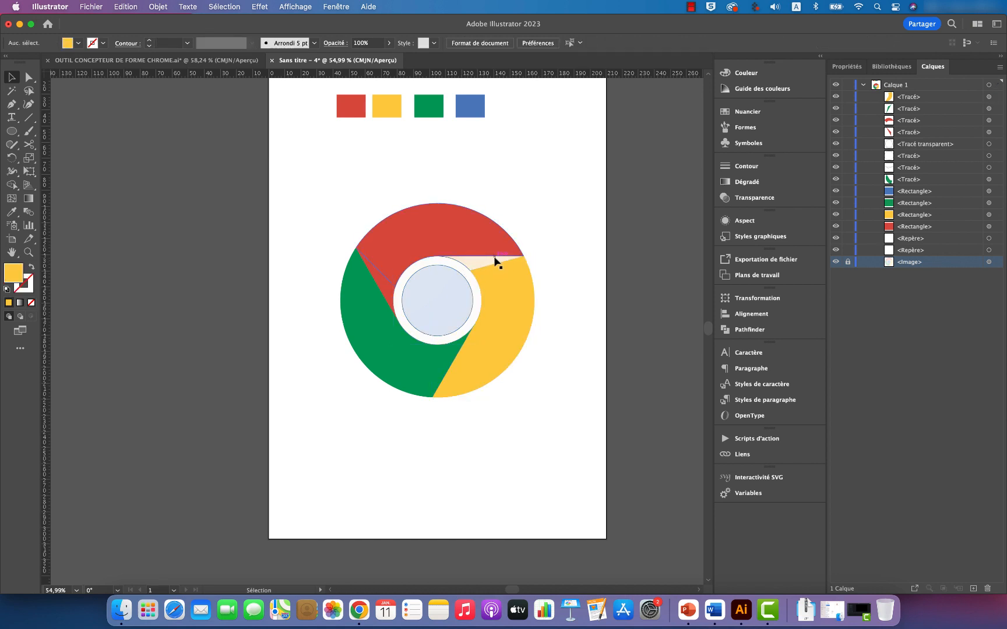
left_click(491, 265)
left_click(474, 263)
left_click(470, 267)
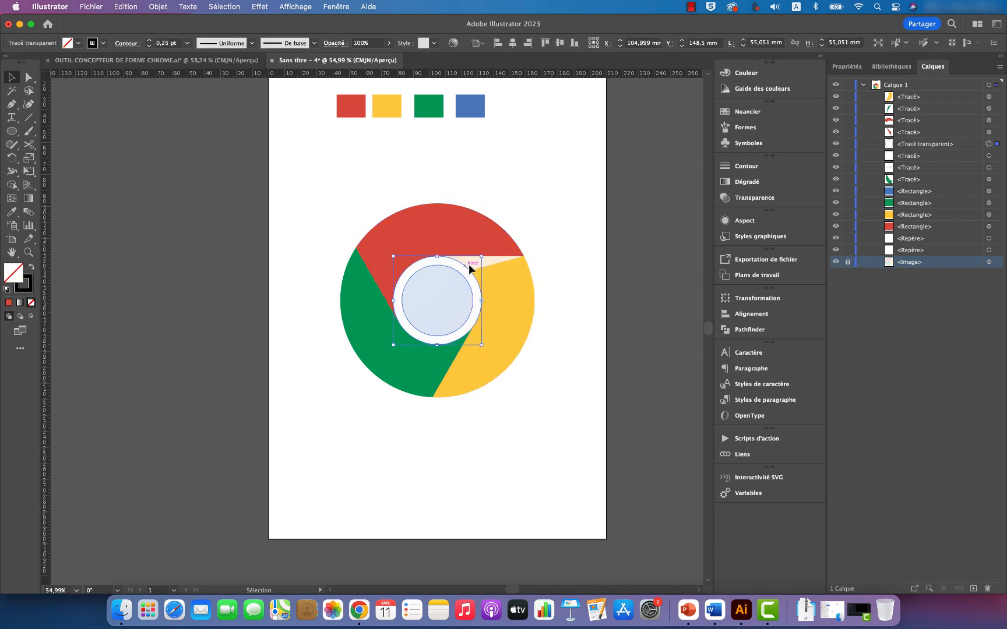
left_click(495, 261)
Step: Try to fill the central circle with the colour of the blue sample rectangle, and undo the fill
left_click(466, 281)
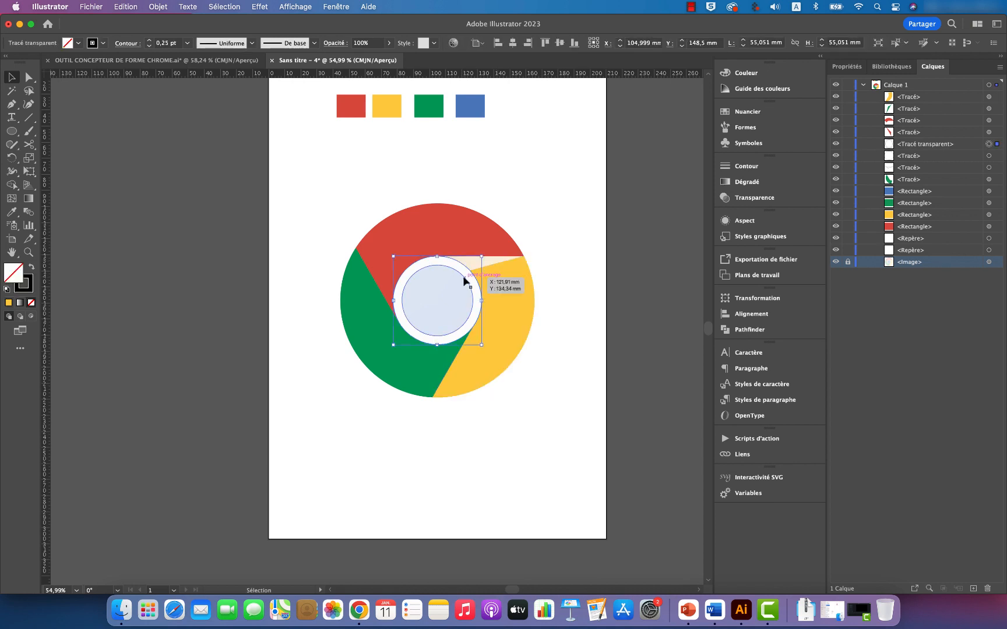
left_click(11, 211)
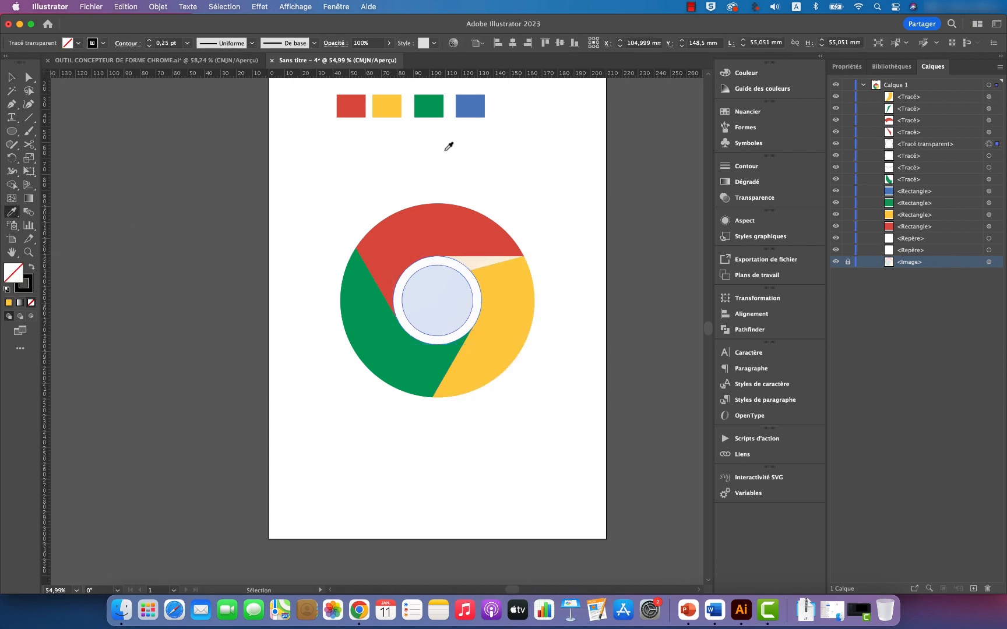
left_click(476, 114)
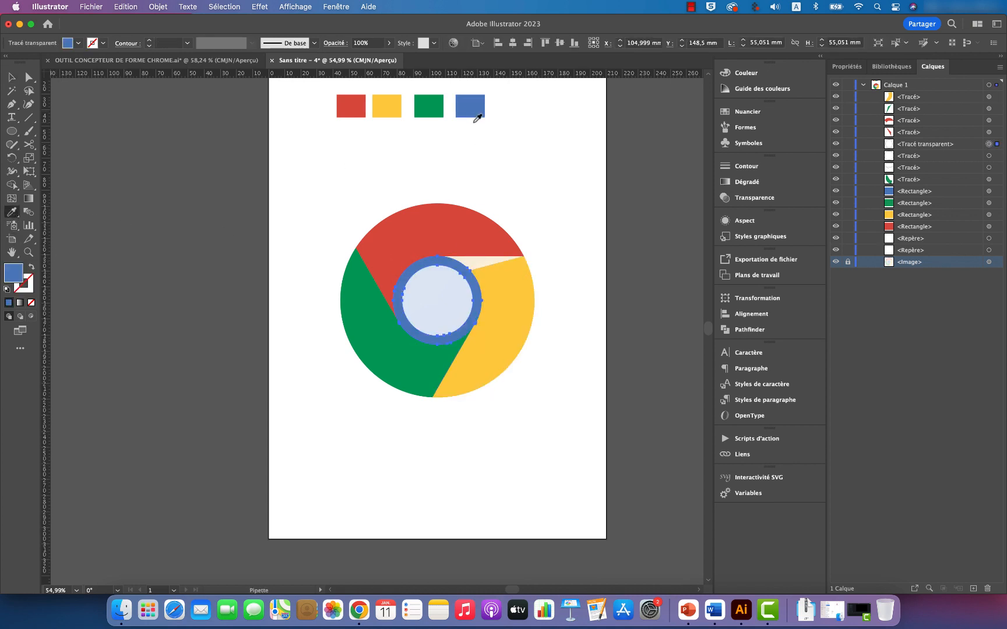
key("ctrl+z")
key("v")
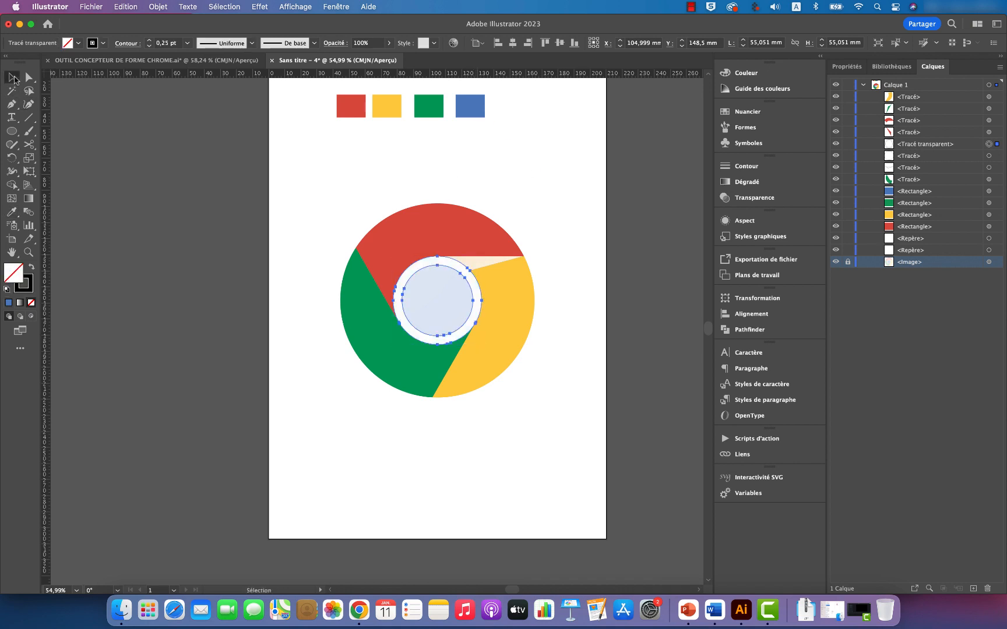
Step: Separate the central circle from the ring around it with Shape Builder, using all the logo pieces
left_click_drag(557, 181, 309, 420)
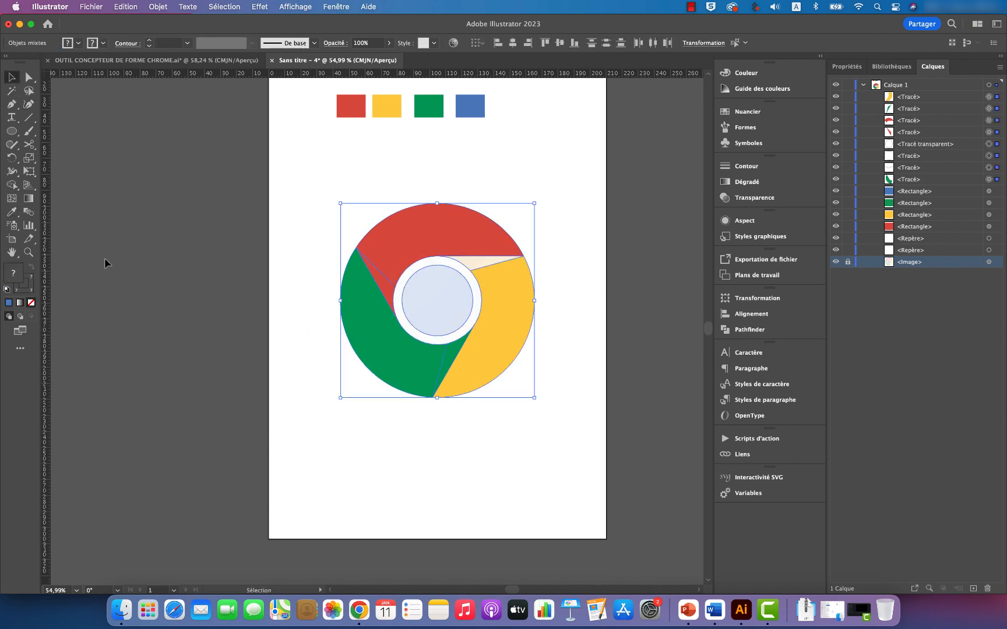
left_click(11, 186)
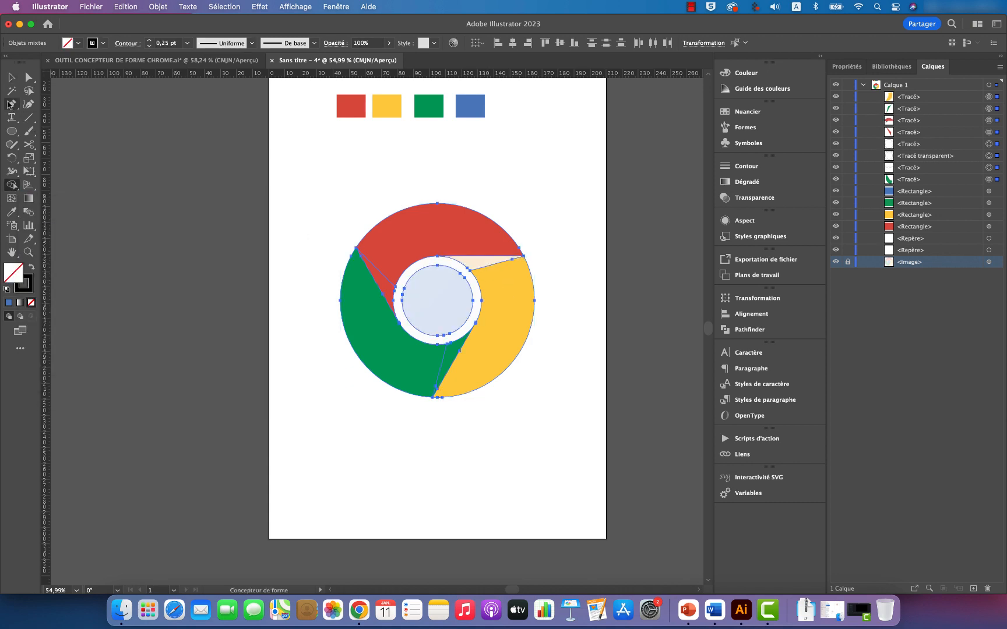
left_click(12, 77)
left_click(153, 219)
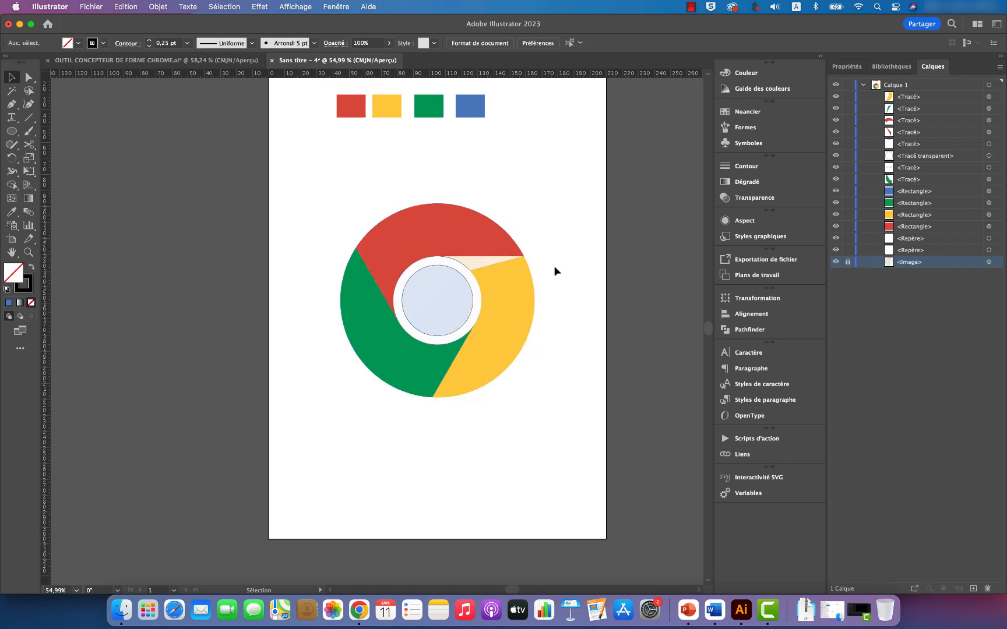
Step: Fill the central circle with the colour of the blue sample rectangle using the Eyedropper
left_click(457, 275)
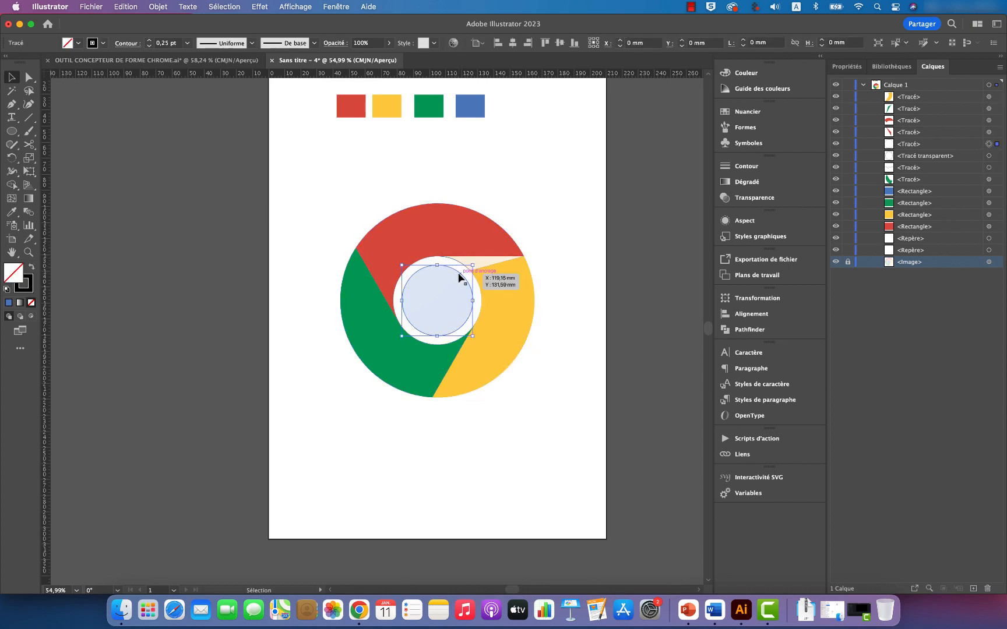
left_click(11, 212)
left_click(472, 108)
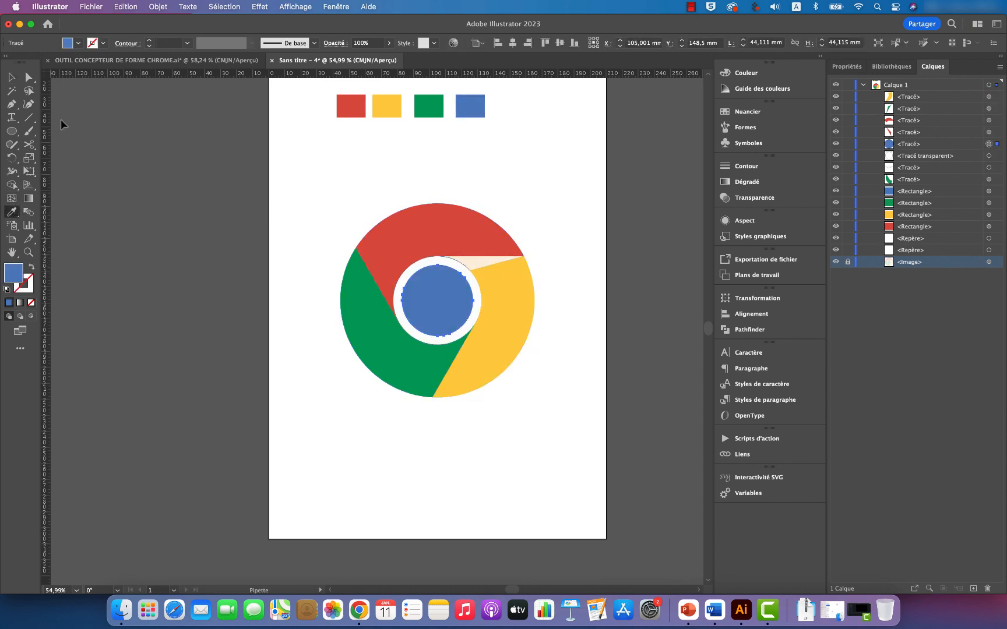
left_click(11, 77)
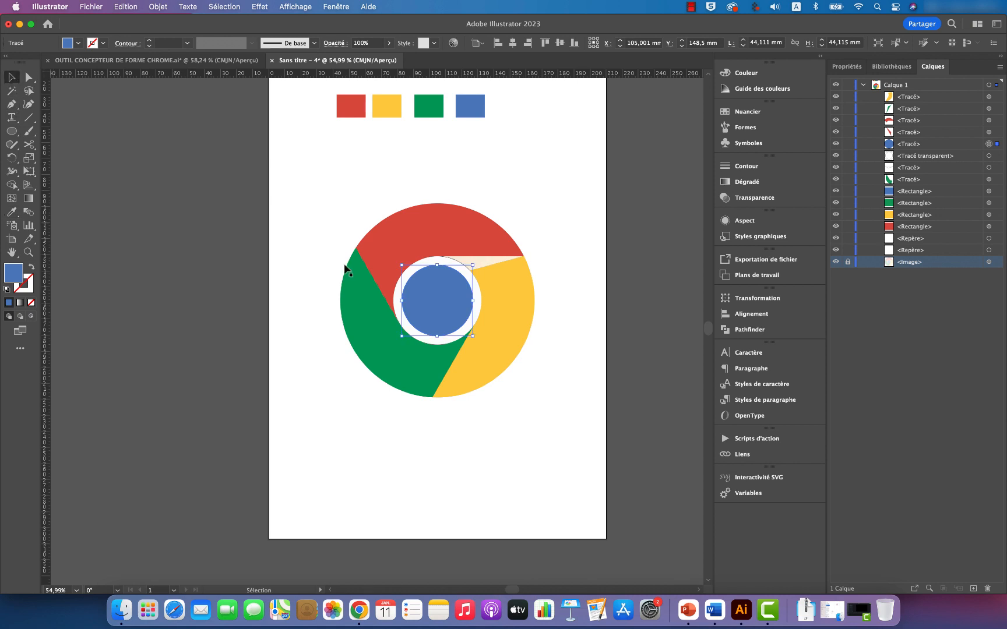
Step: Fill the ring around the blue circle with white sampled from the blank artboard using the Eyedropper
left_click(451, 265)
left_click(11, 212)
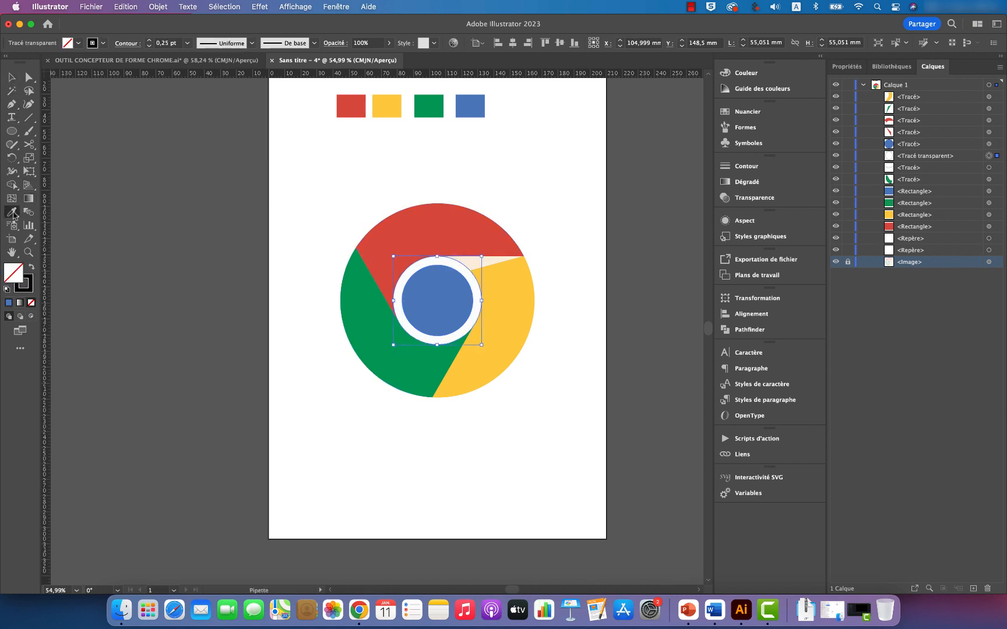
left_click(313, 190)
left_click(11, 77)
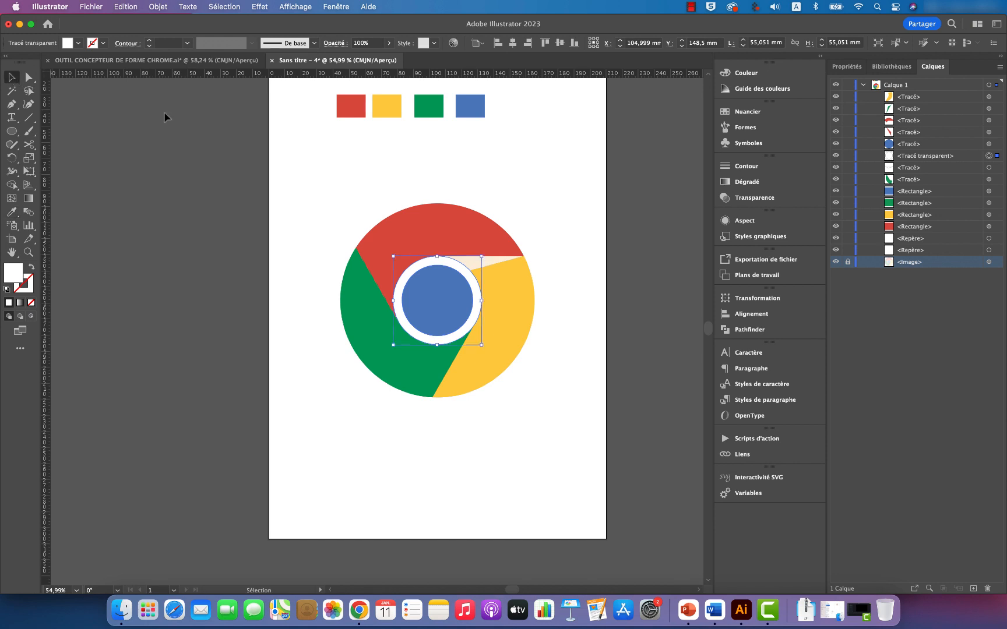
left_click(594, 268)
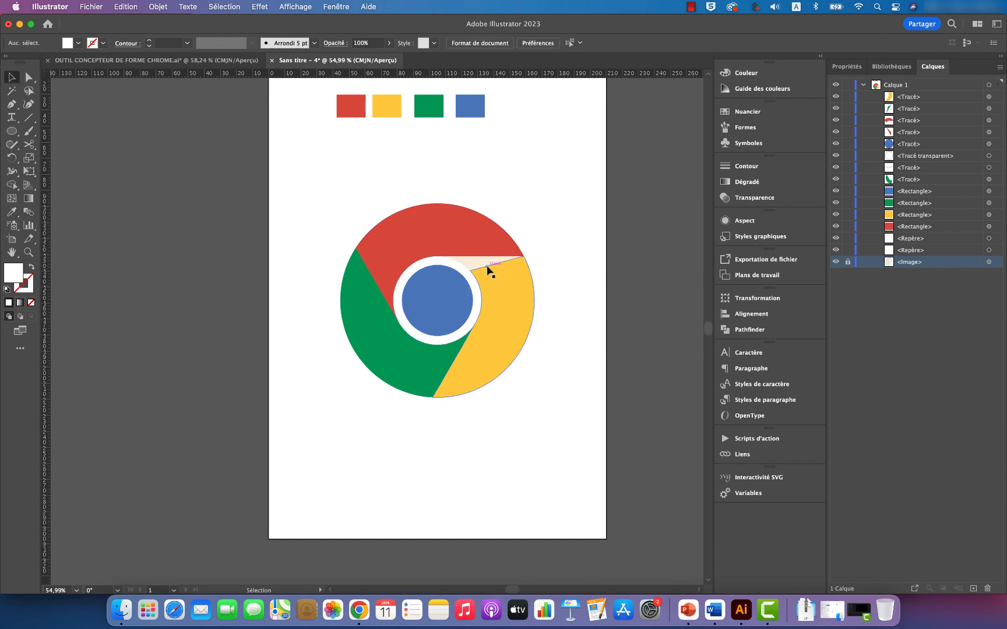
Step: Fill the yellow segment's shadow piece below the red segment with the colour of the yellow sample rectangle
left_click(497, 274)
left_click(484, 259)
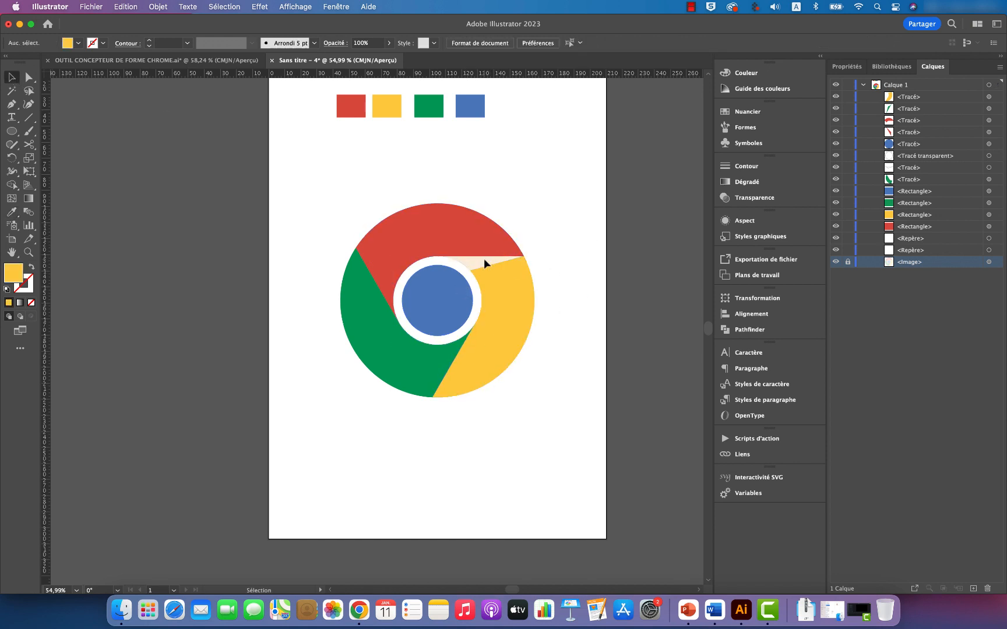
left_click(897, 169)
left_click(988, 168)
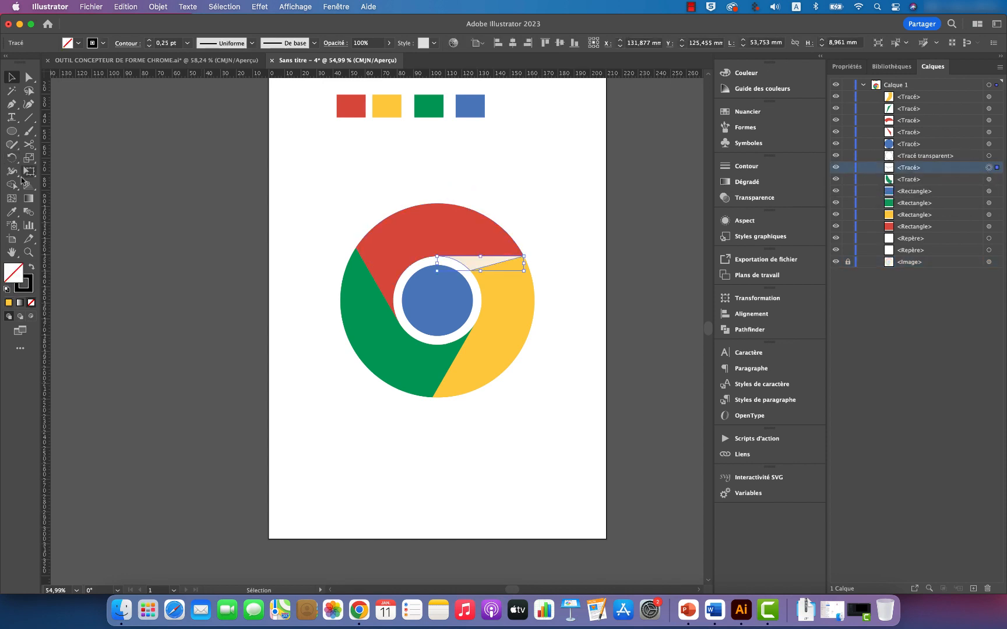
left_click(11, 212)
left_click(393, 101)
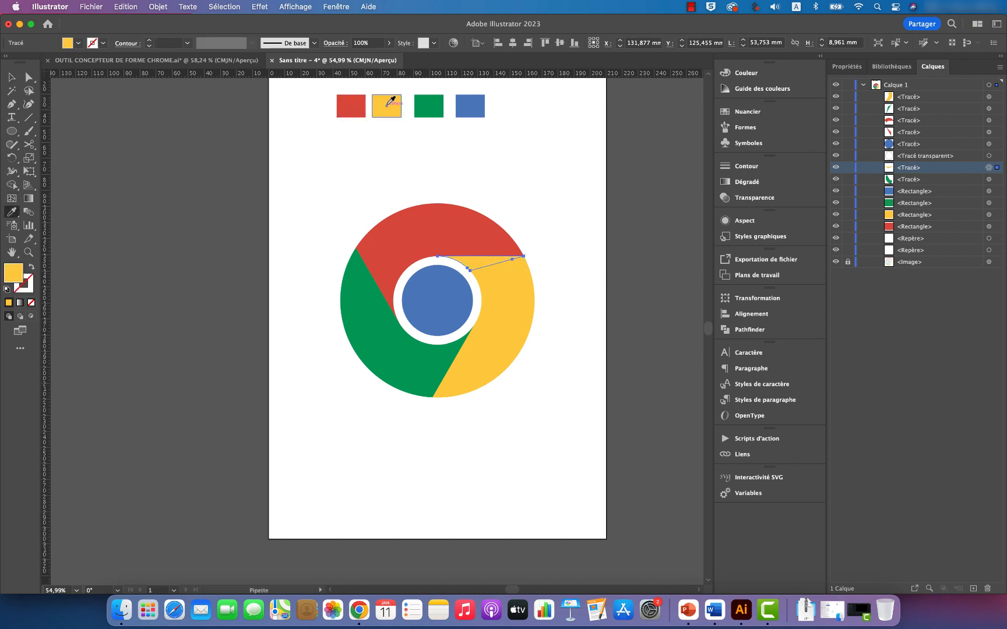
left_click(12, 77)
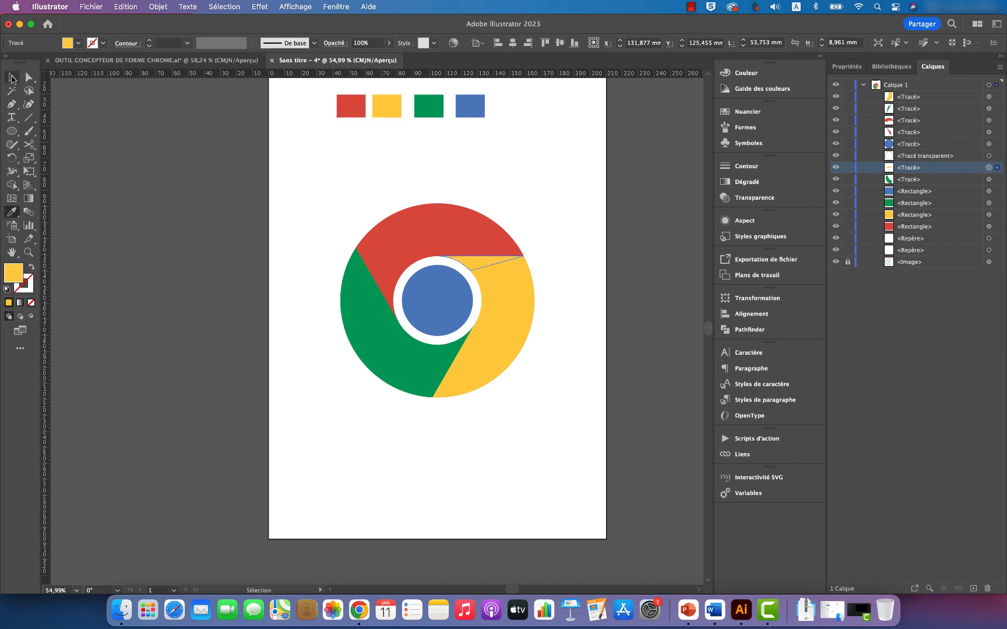
left_click(555, 245)
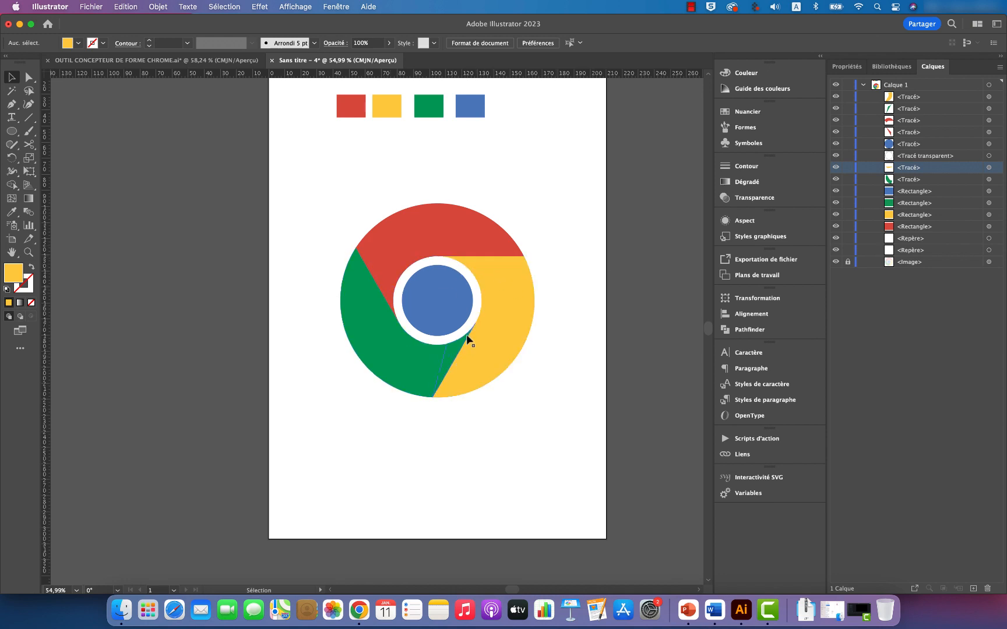
Step: Duplicate the green, yellow and red shadow pieces in place and fill the three copies with black
left_click(989, 169)
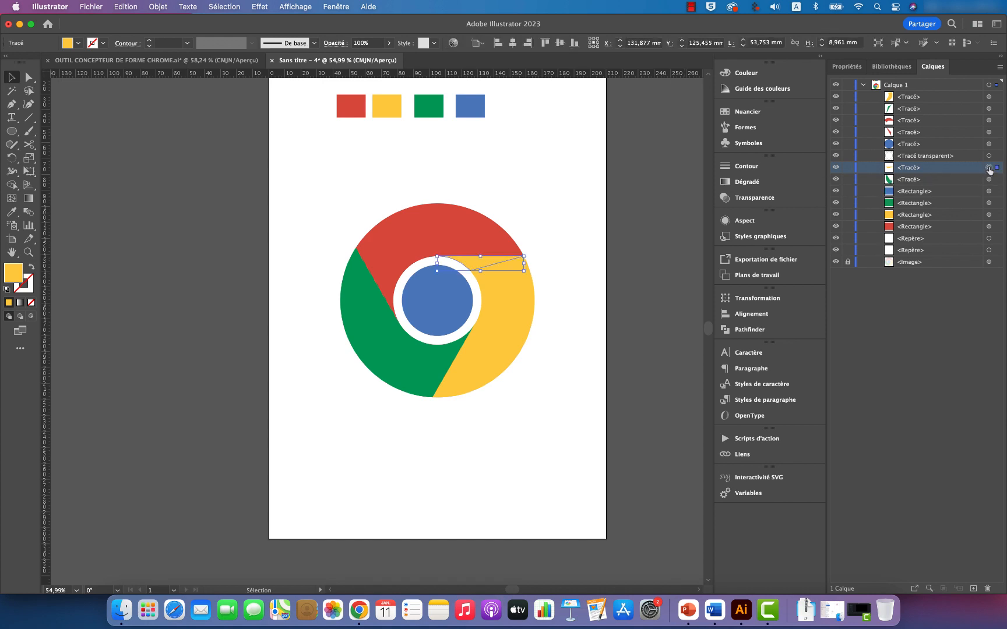
left_click(988, 121)
left_click(988, 109)
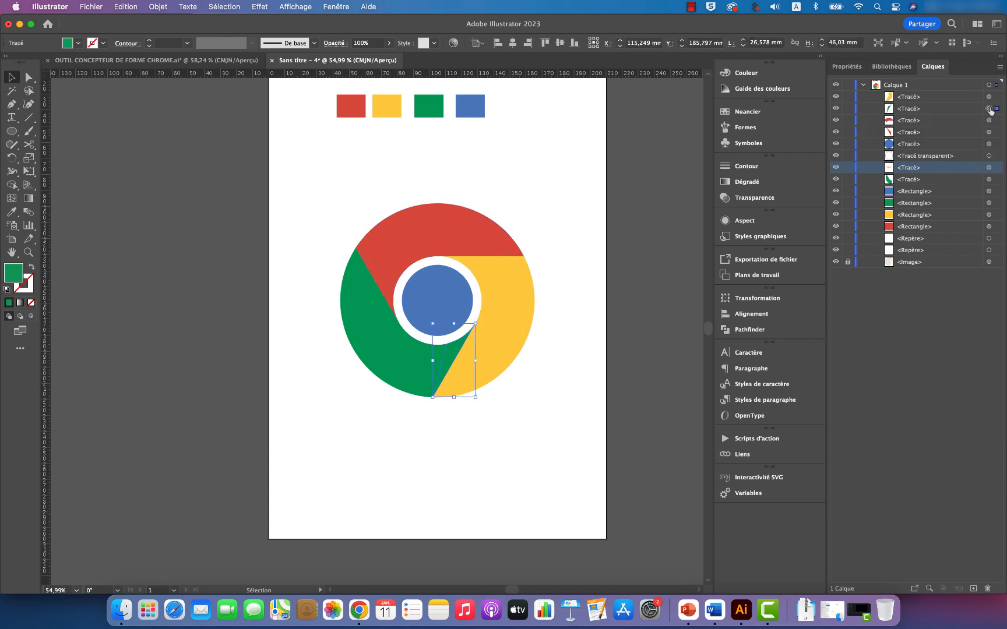
left_click(989, 168, "shift")
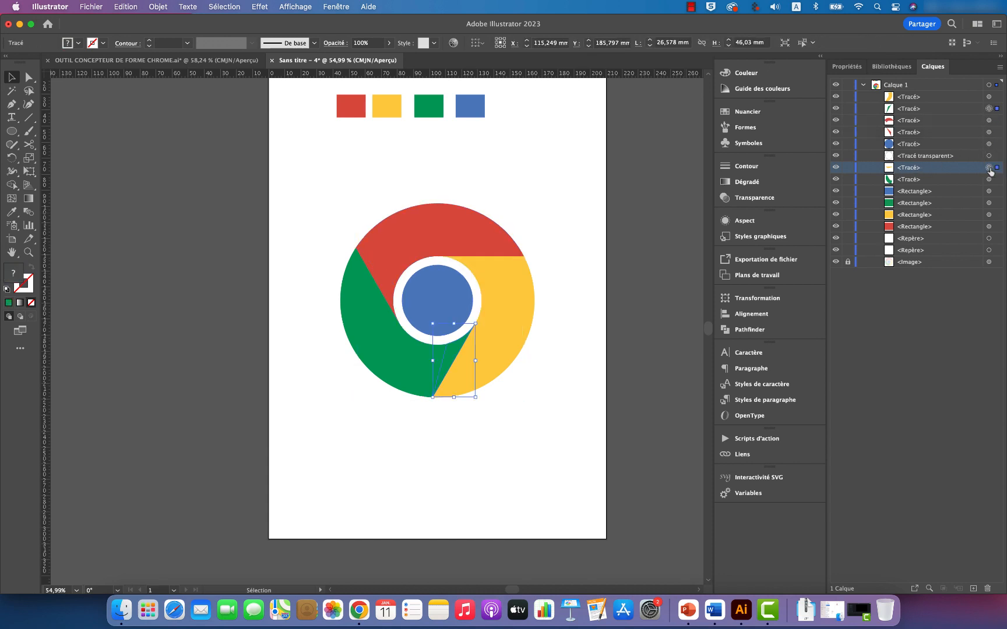
left_click(988, 133, "shift")
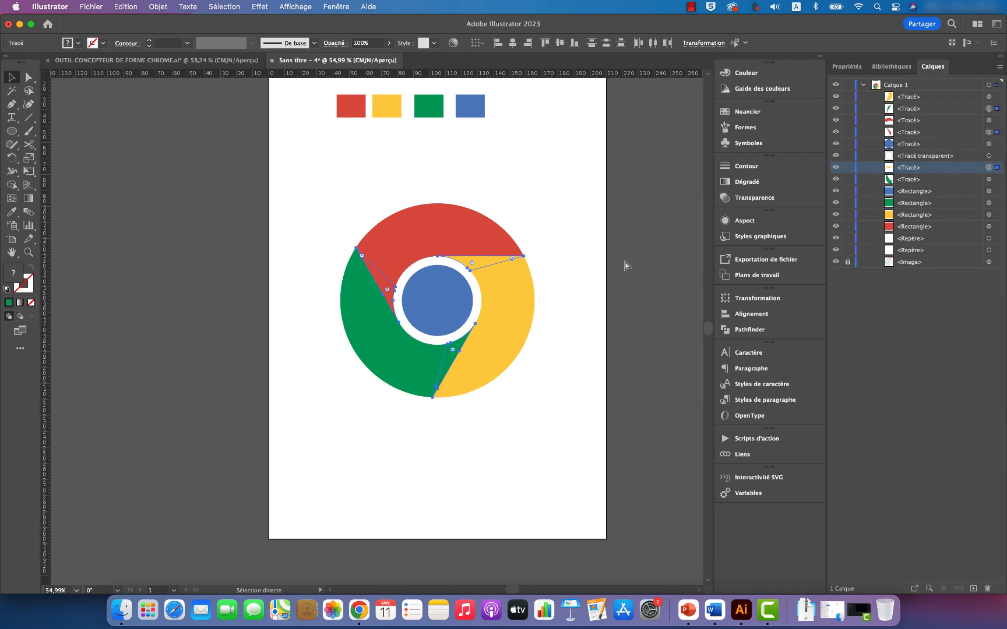
key("super+c")
key("shift+super+v")
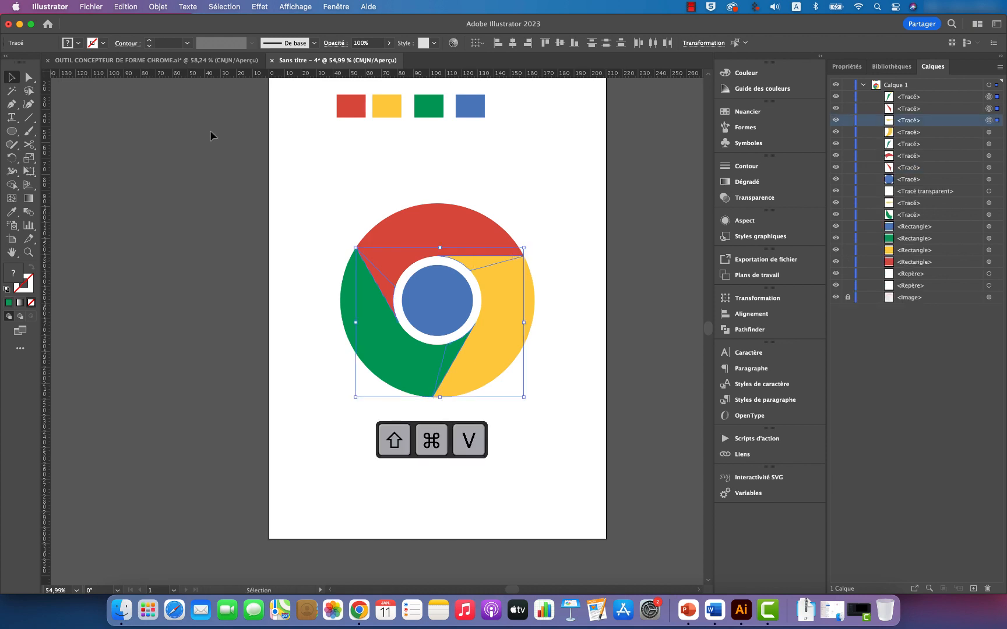
left_click(78, 42)
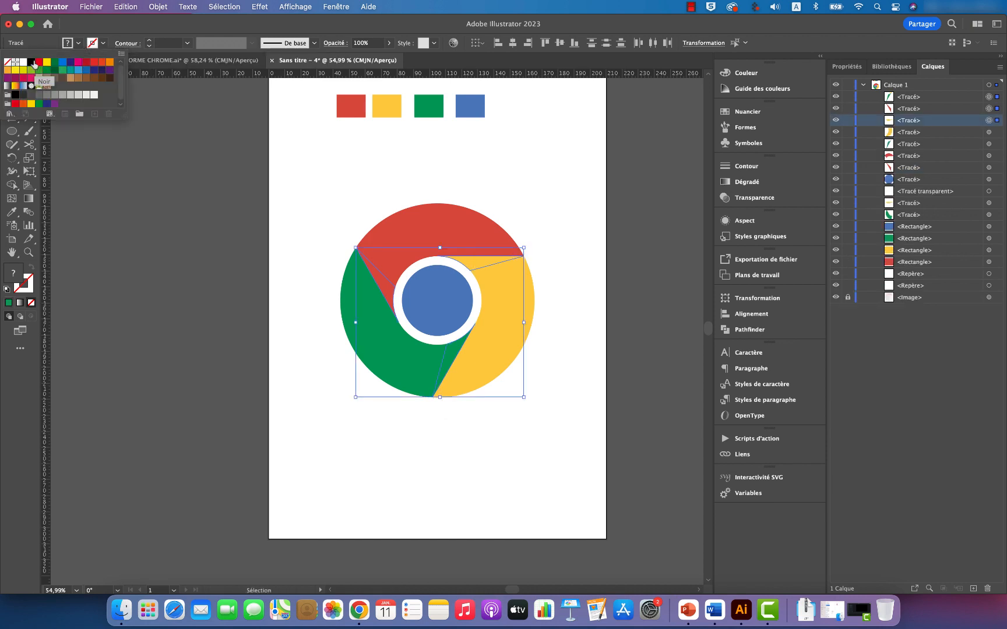
left_click(31, 63)
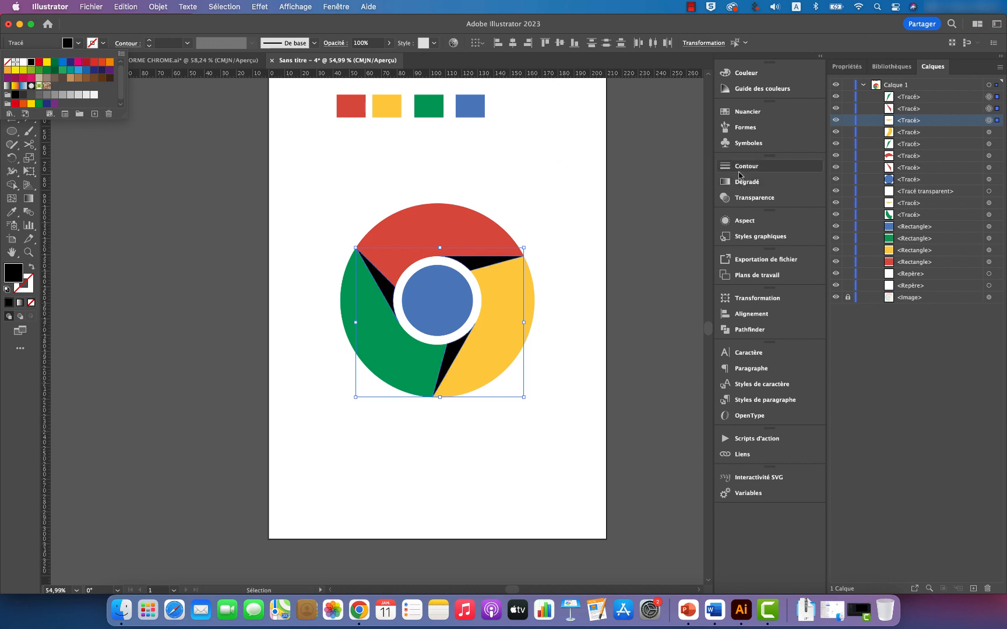
Step: Set the three black shadow copies to 9% opacity with the Produit blending mode
left_click(755, 199)
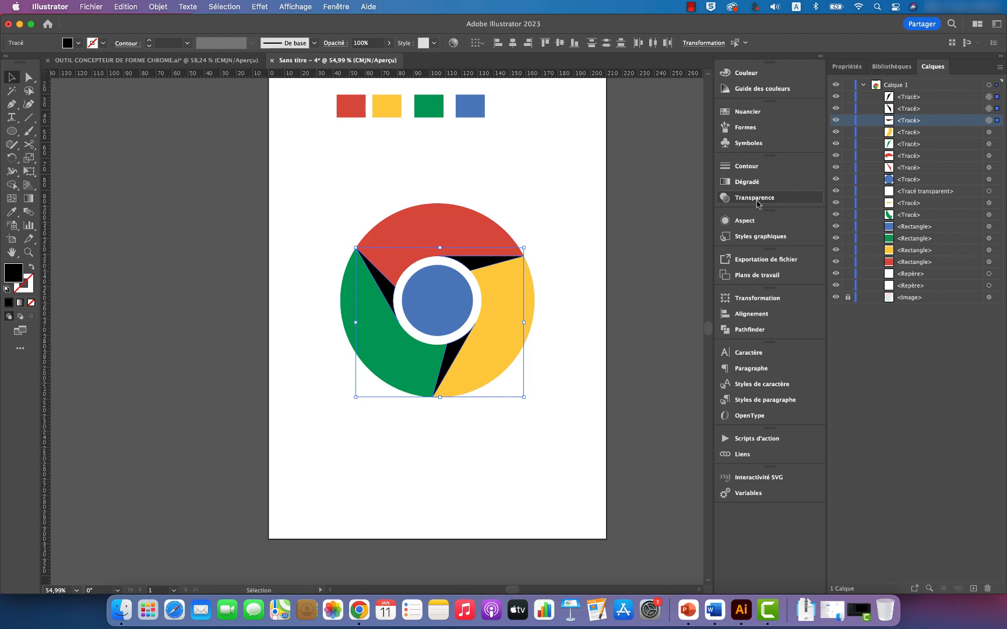
left_click(759, 200)
left_click(703, 178)
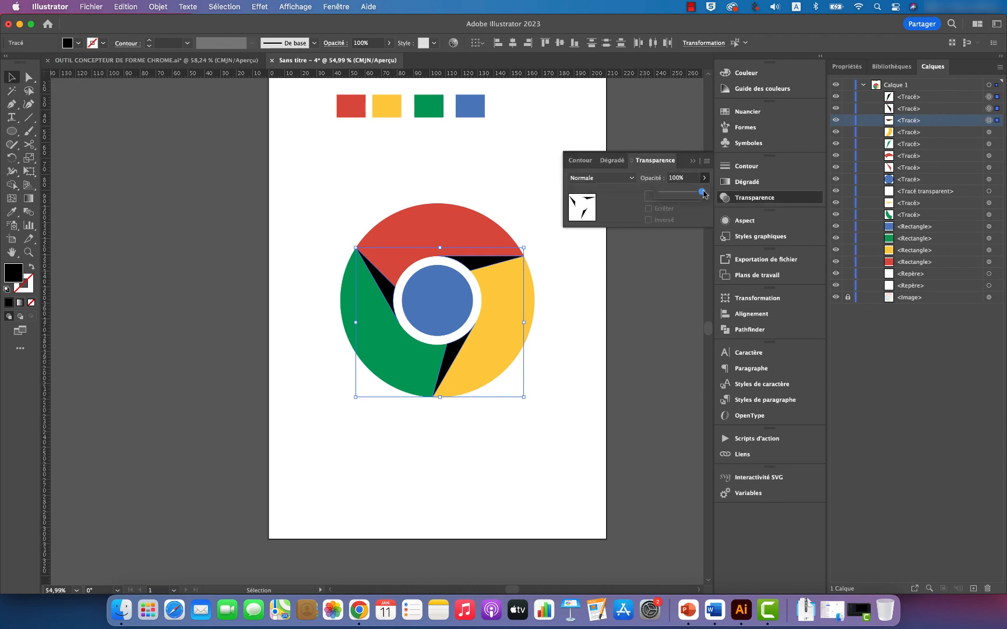
left_click_drag(703, 194, 667, 194)
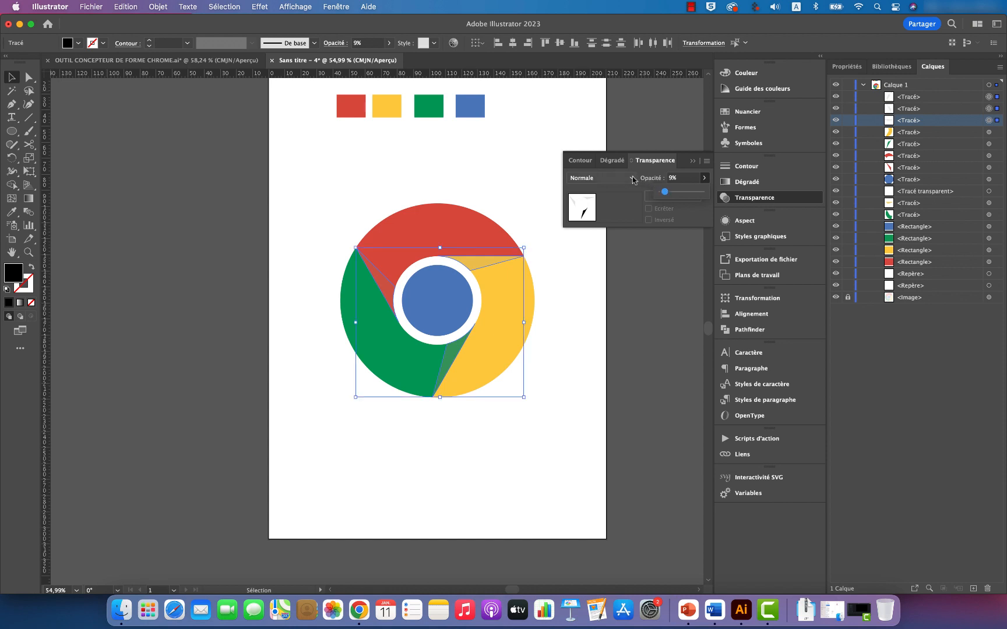
left_click(632, 178)
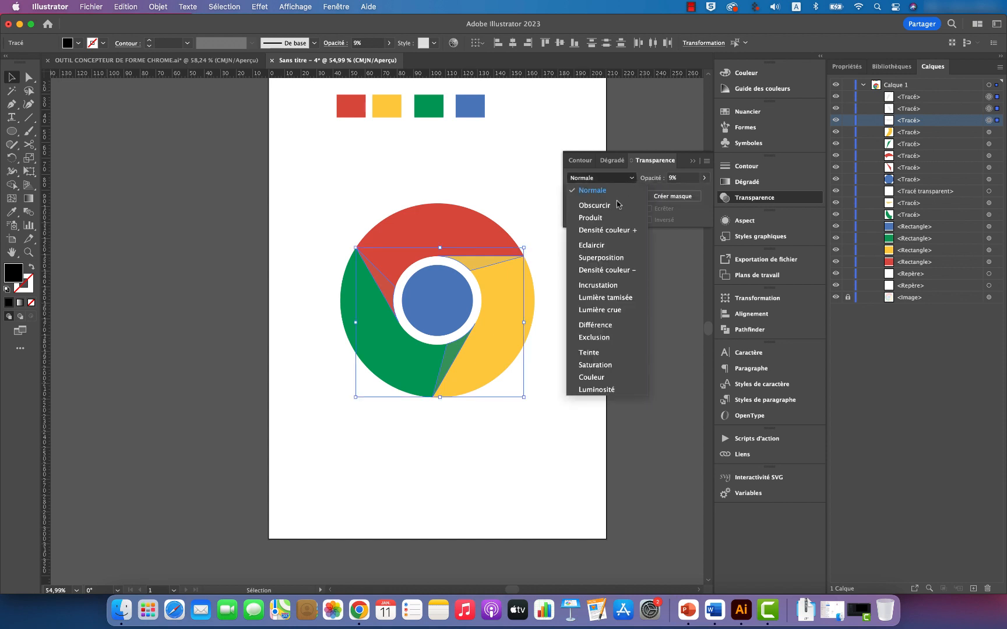
left_click(591, 218)
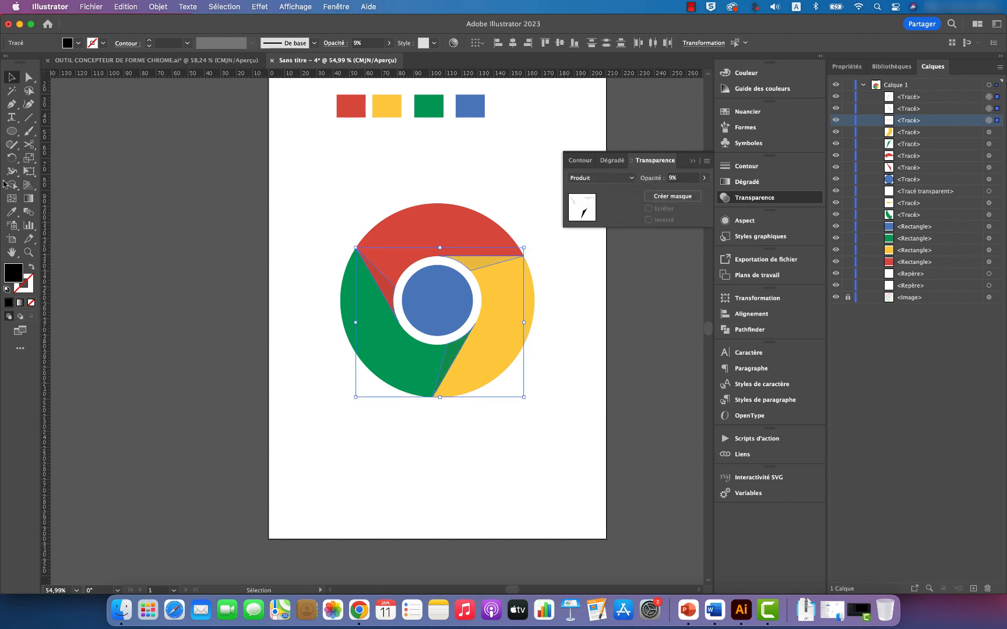
left_click(170, 337)
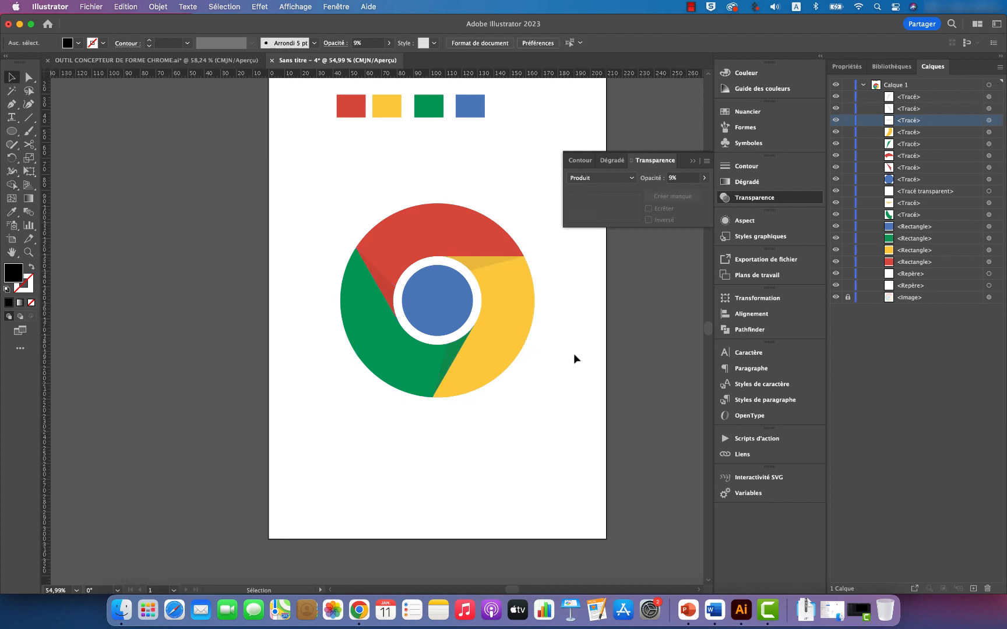
left_click(692, 162)
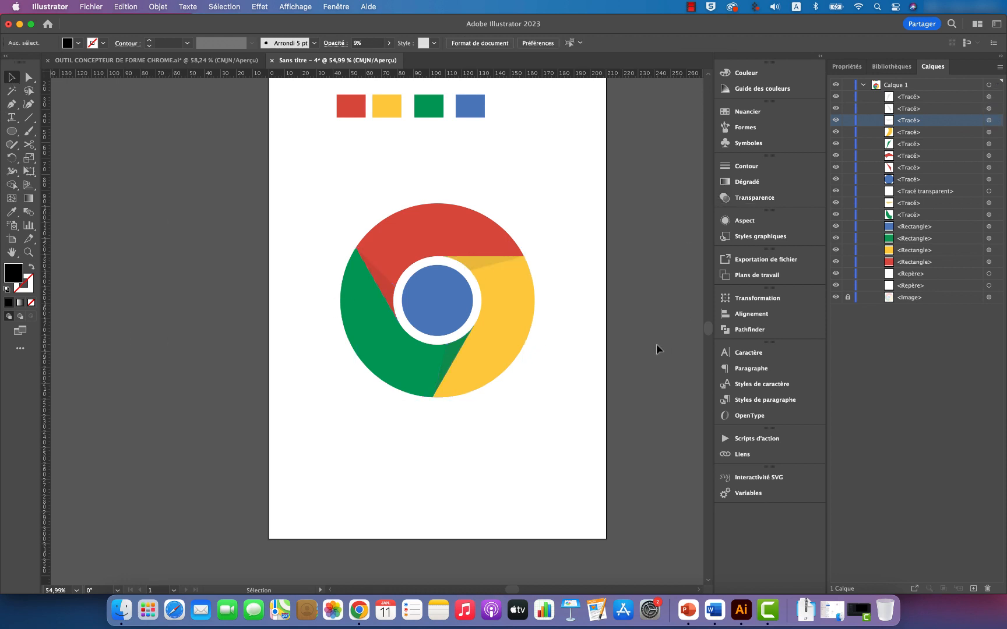
Step: Group all the logo's paths, from the topmost shadow copy down to the main green segment
left_click(848, 299)
left_click(904, 99)
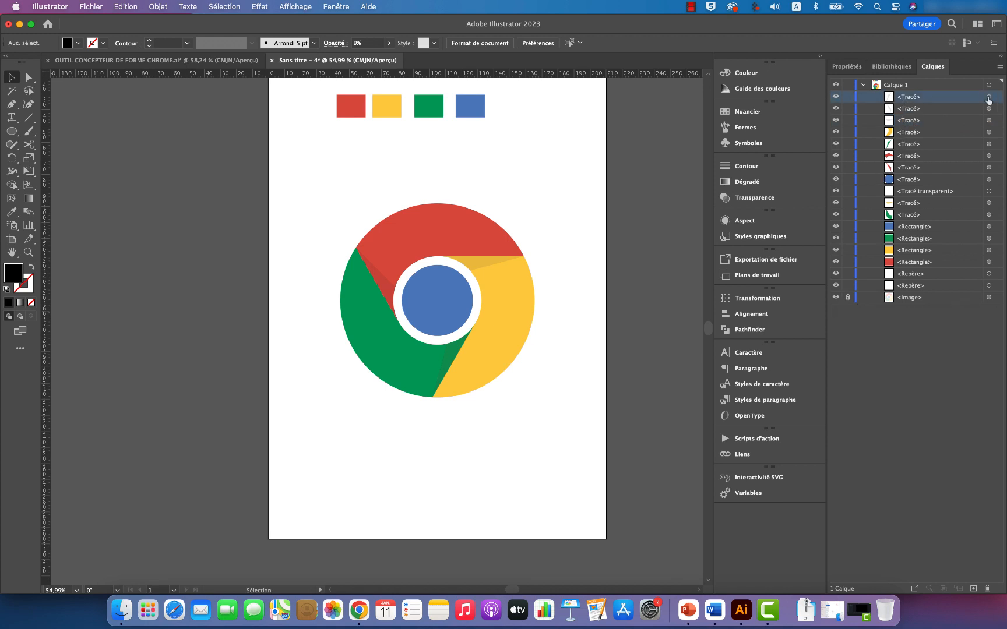
left_click(989, 98)
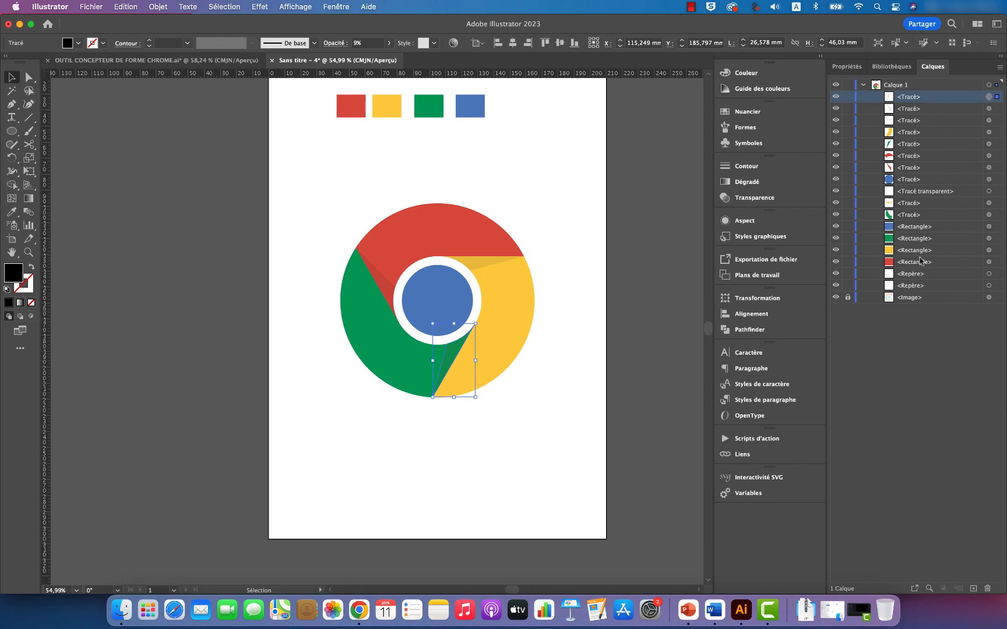
left_click(989, 215, "shift")
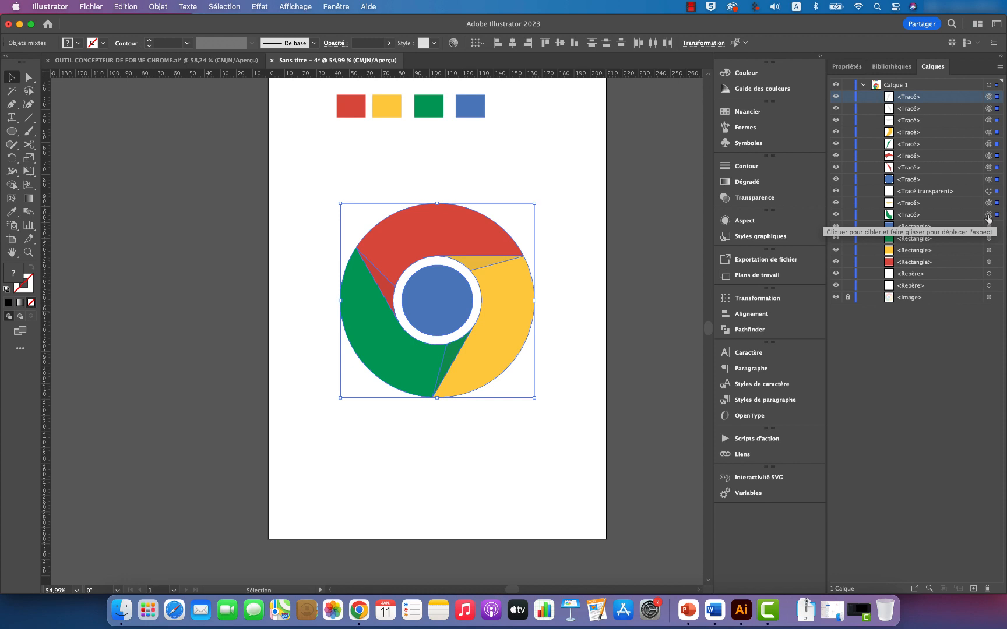
key("super+g")
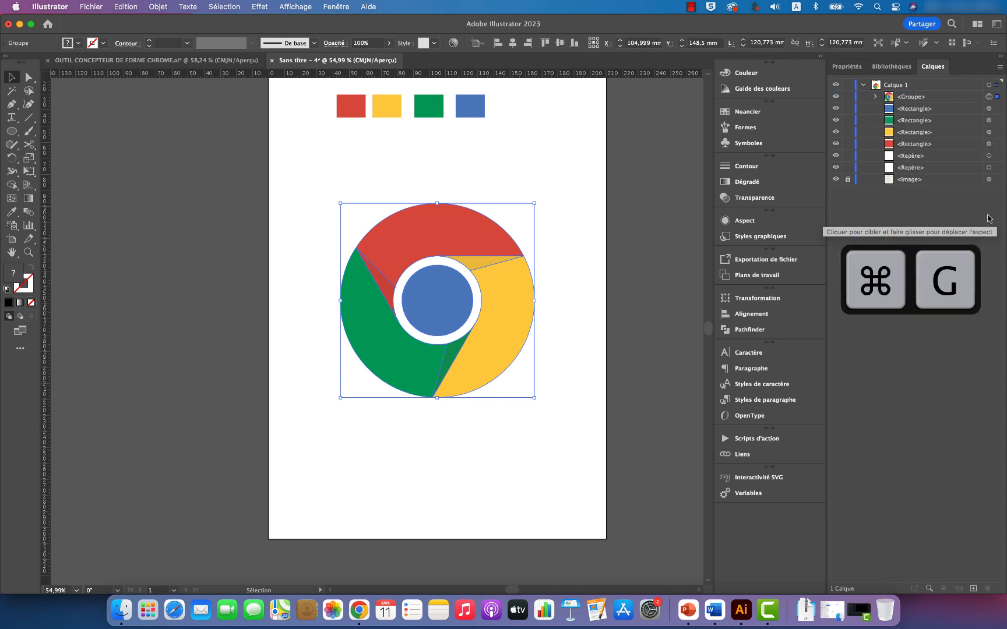
Step: Hide the logo group, and unlock the reference image to set its opacity to 100%
left_click(835, 97)
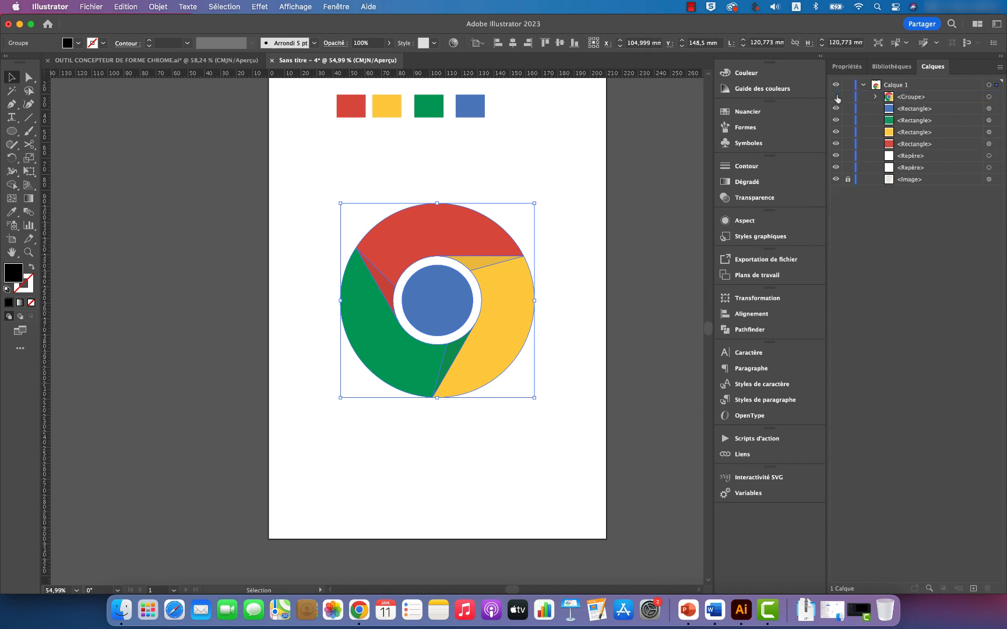
left_click(846, 179)
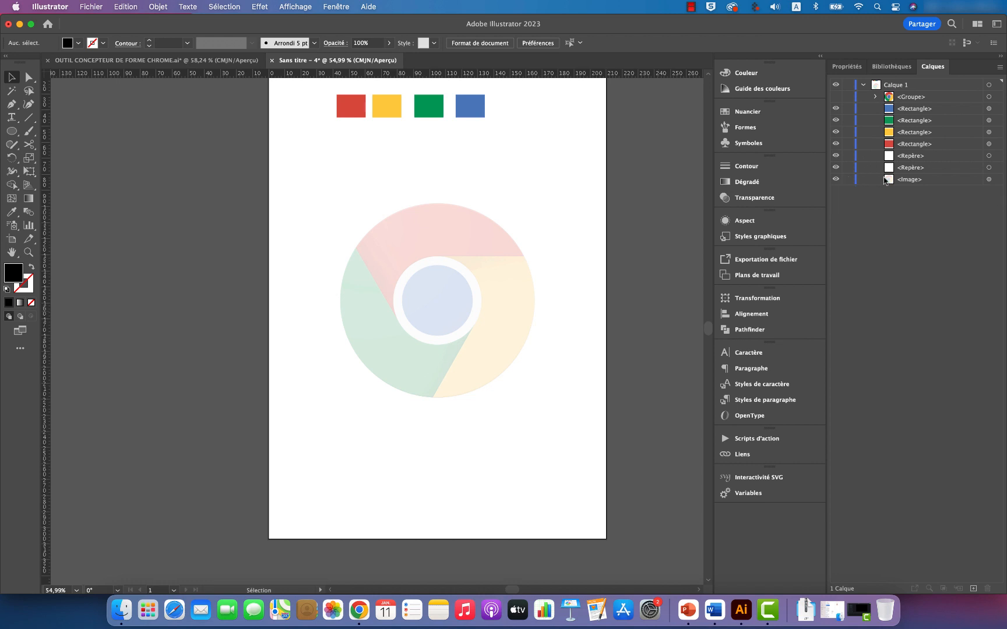
left_click(988, 180)
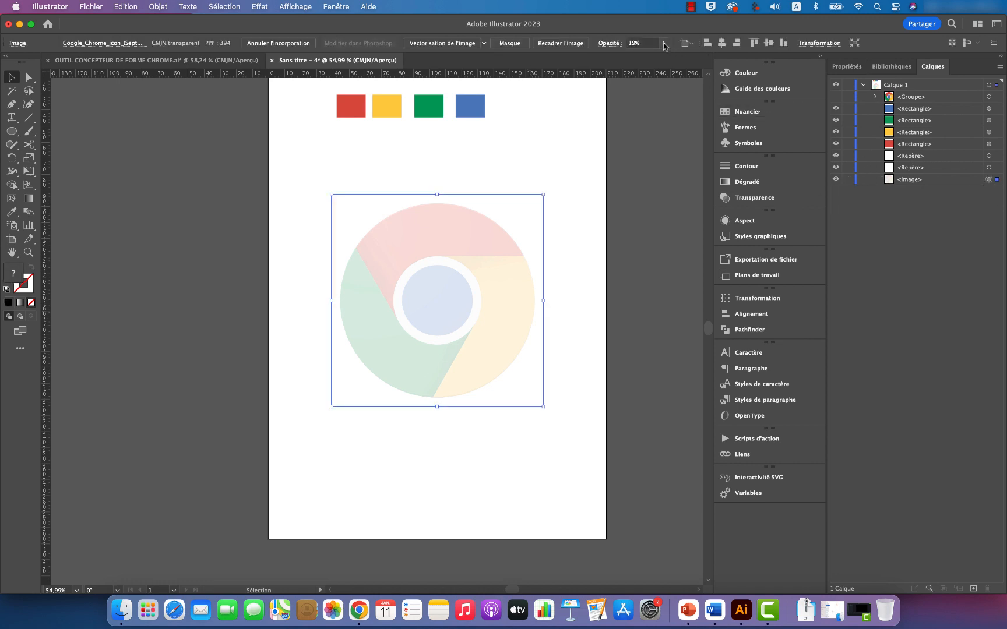
left_click(664, 43)
left_click_drag(647, 58, 666, 57)
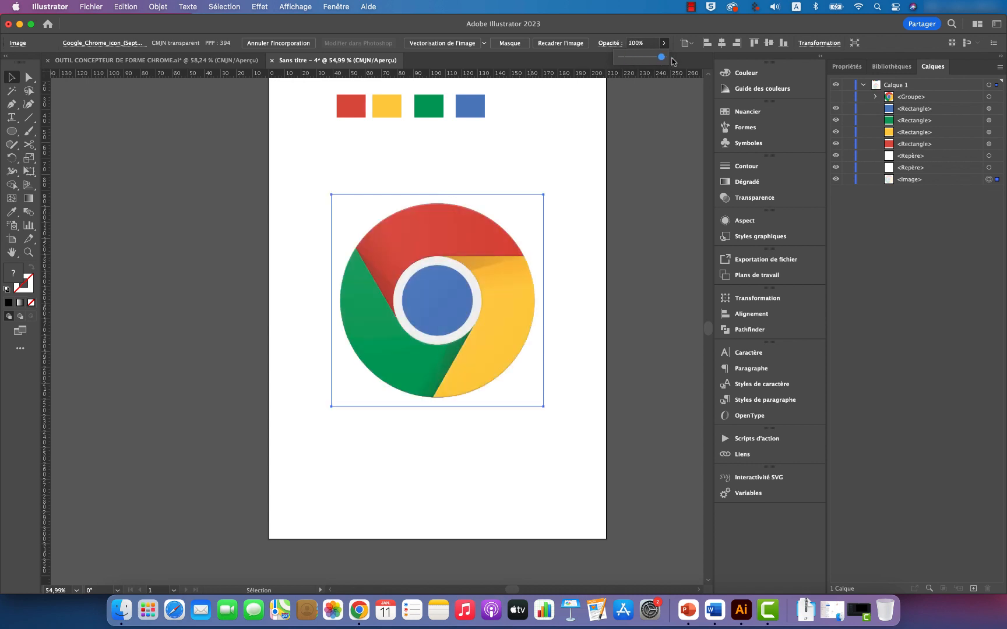
Step: Deselect the reference image and compare it with the vector logo group by showing each one alone, ending with the image
left_click(671, 158)
left_click(671, 158)
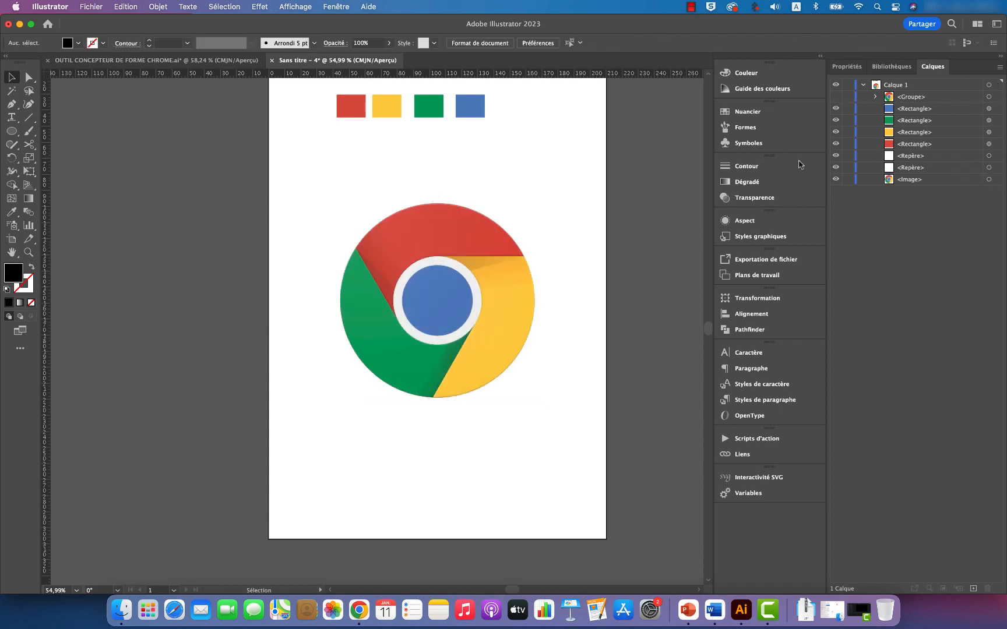
left_click(835, 180)
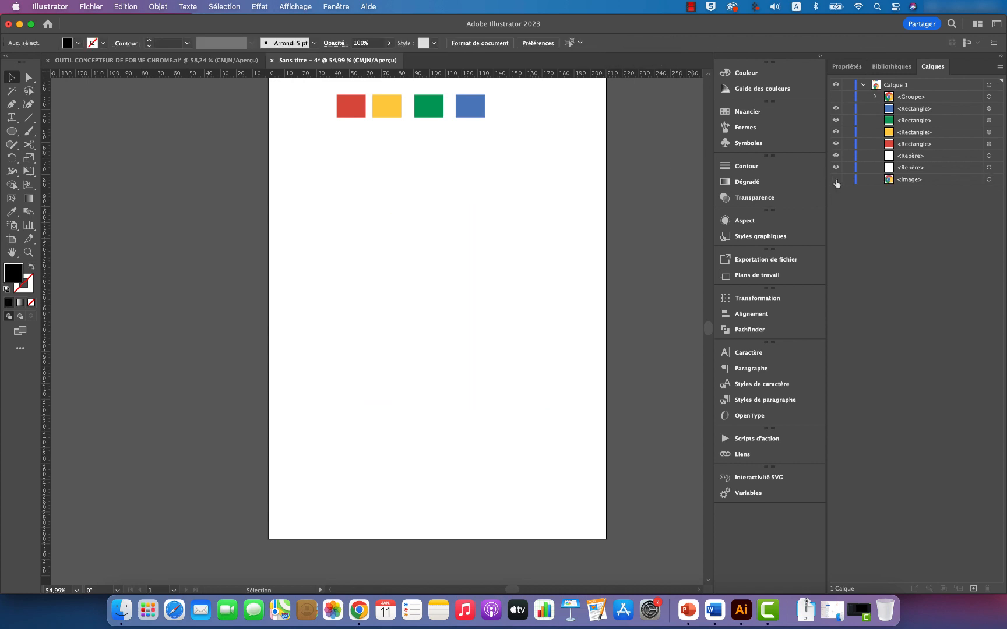
left_click(835, 97)
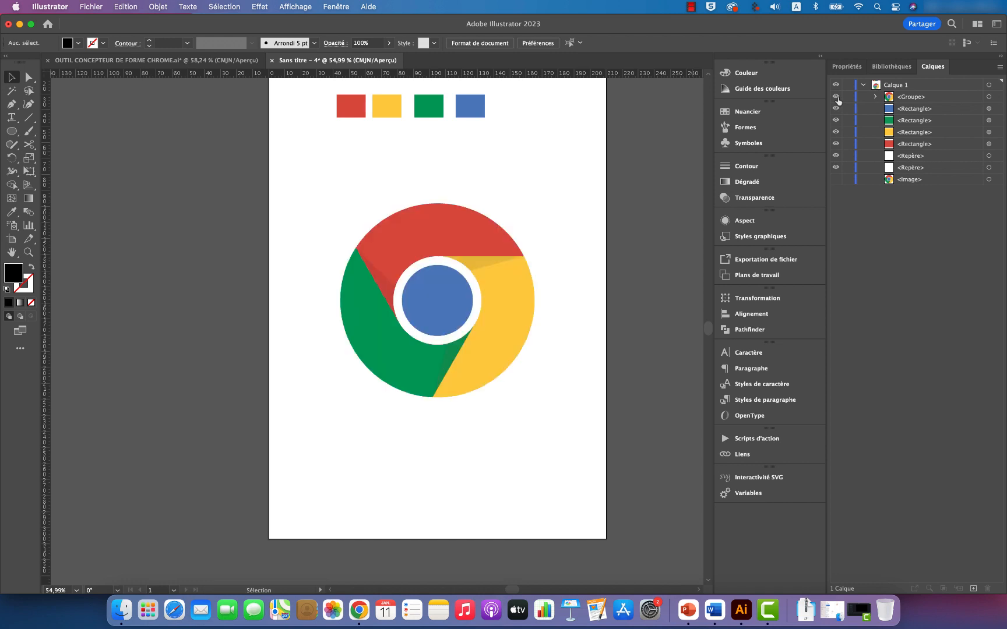
left_click(836, 96)
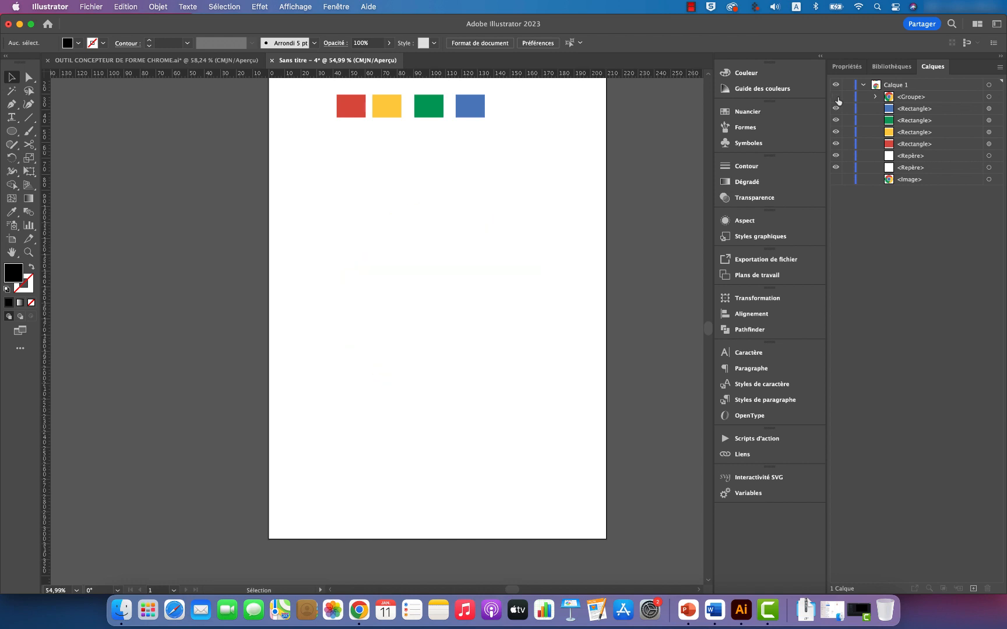
left_click(836, 180)
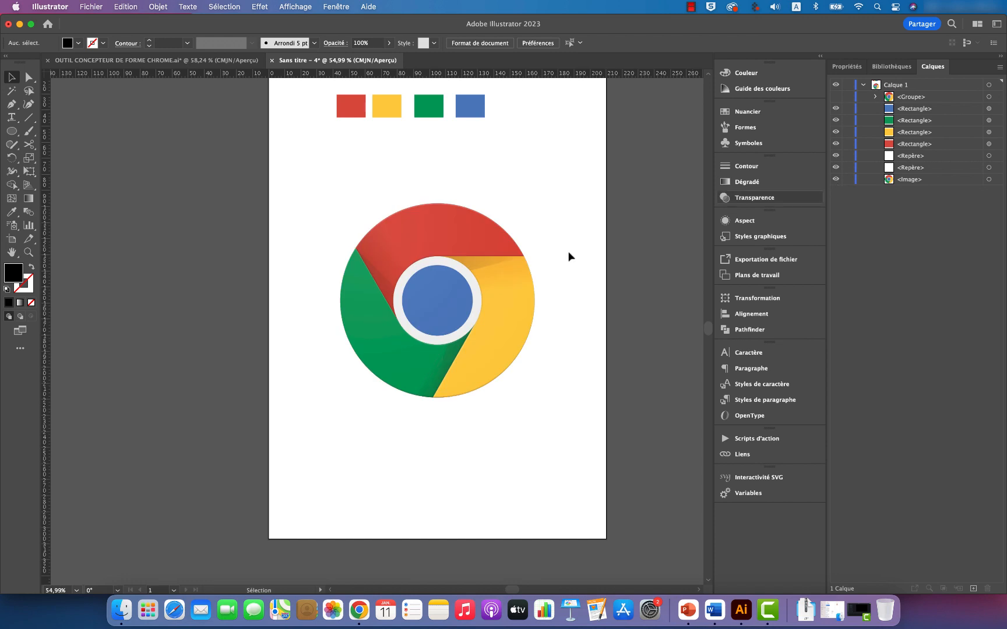
Step: Examine close up the reference image's edge between the red and yellow segments and the outline around the white ring
key("z")
left_click_drag(485, 242, 680, 295)
left_click_drag(514, 295, 598, 312)
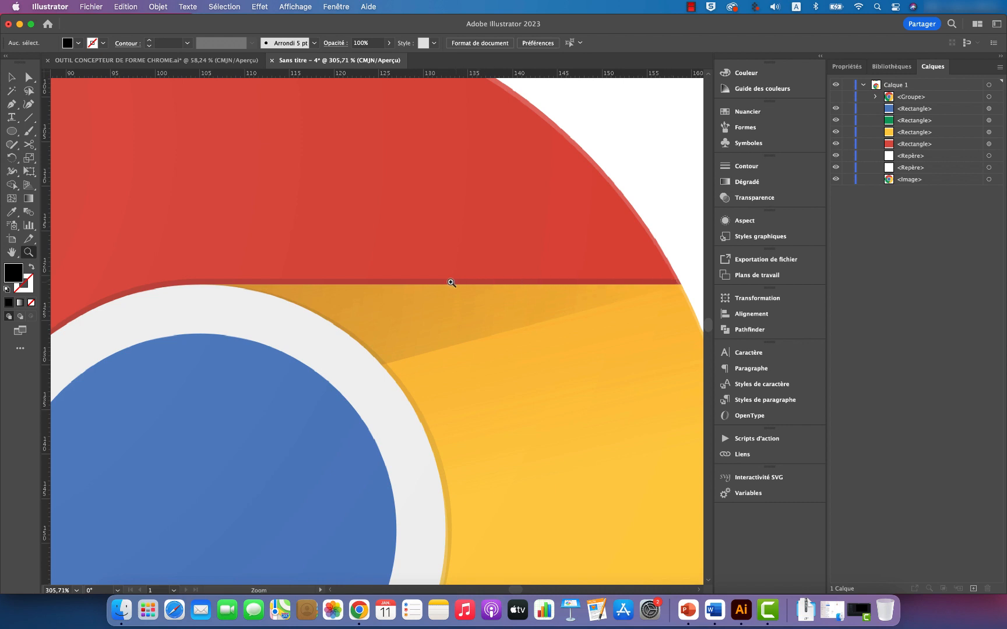
scroll(351, 273, "left", 2)
scroll(350, 272, "left", 5)
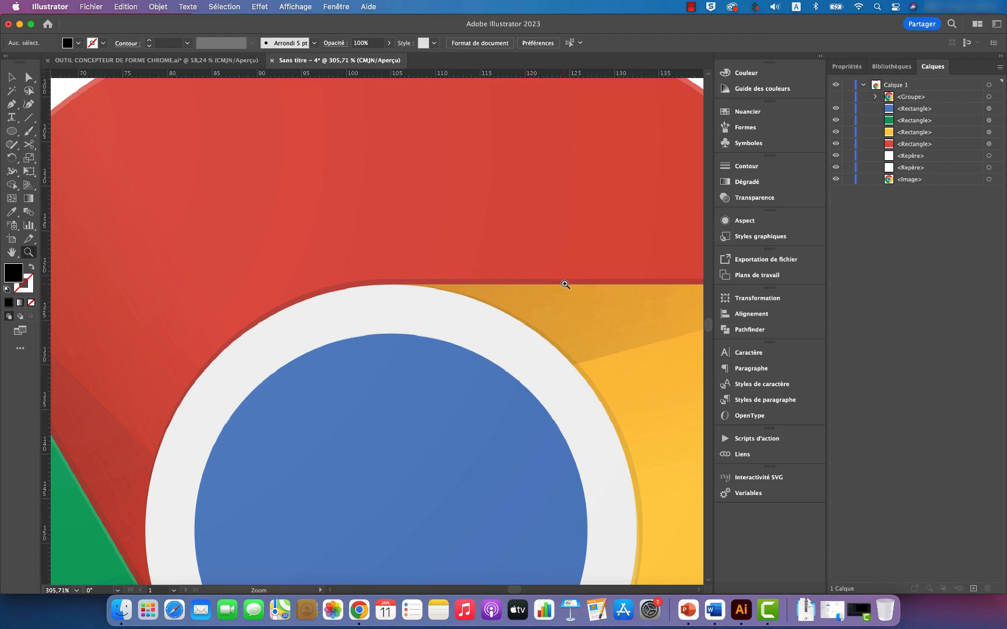
Step: Examine the reference image's red-yellow edge out to the logo's outer rim, and return to the whole logo
scroll(565, 282, "right", 3)
scroll(583, 297, "right", 3)
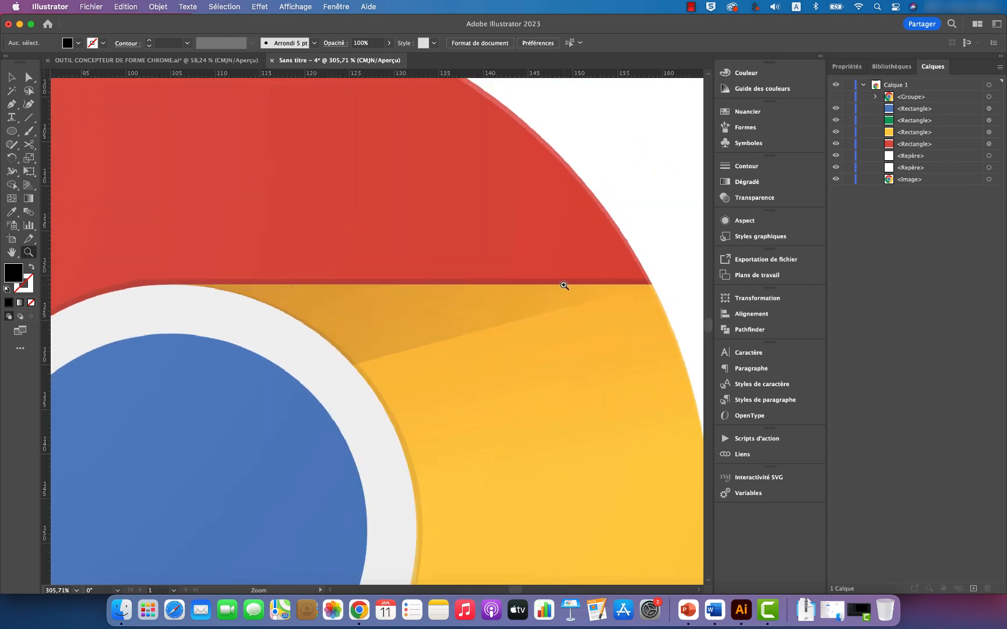
scroll(525, 278, "right", 2)
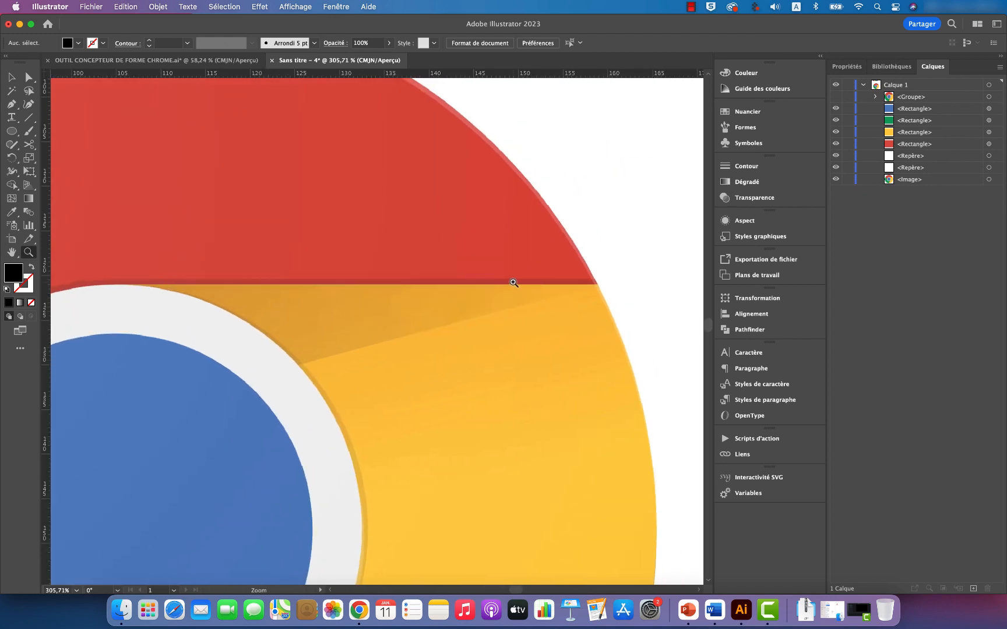
left_click_drag(539, 271, 410, 285)
scroll(483, 296, "down", 2)
scroll(483, 296, "left", 2)
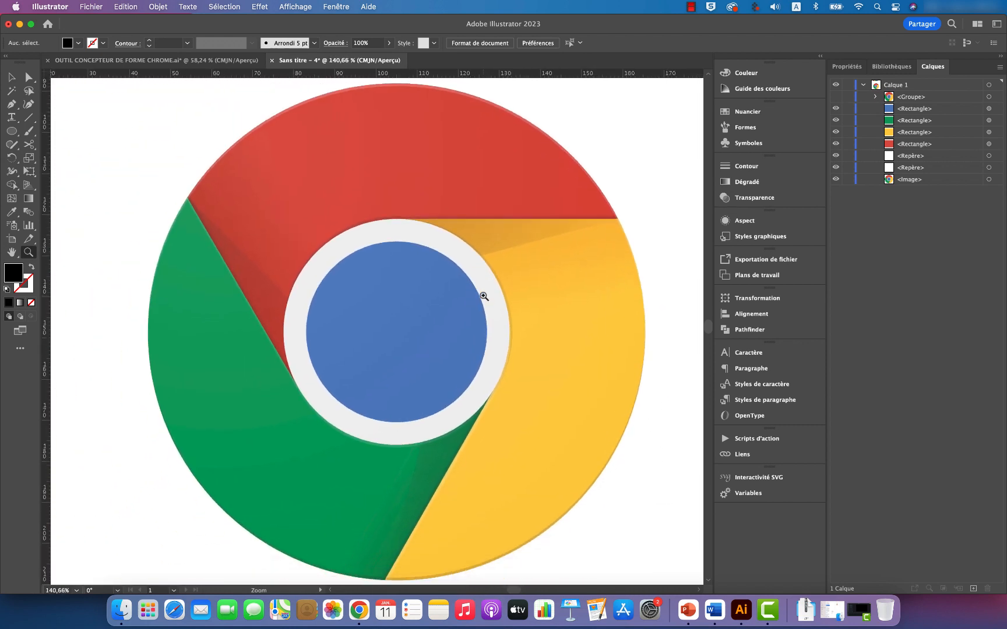
Step: Show the vector logo group in place of the reference image, and display the guides
key("v")
left_click(836, 96)
left_click(836, 180)
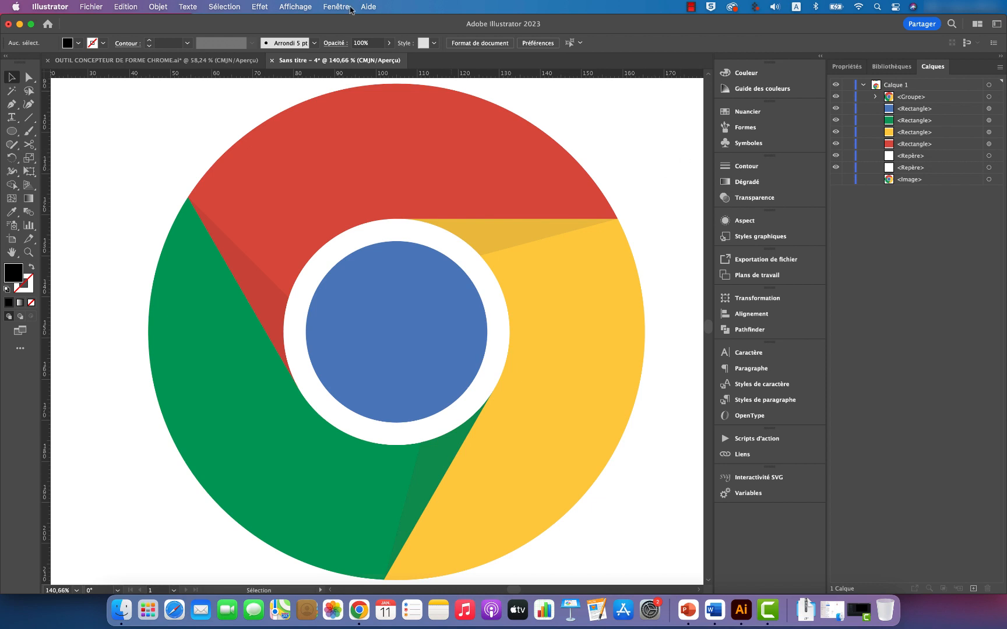
left_click(302, 7)
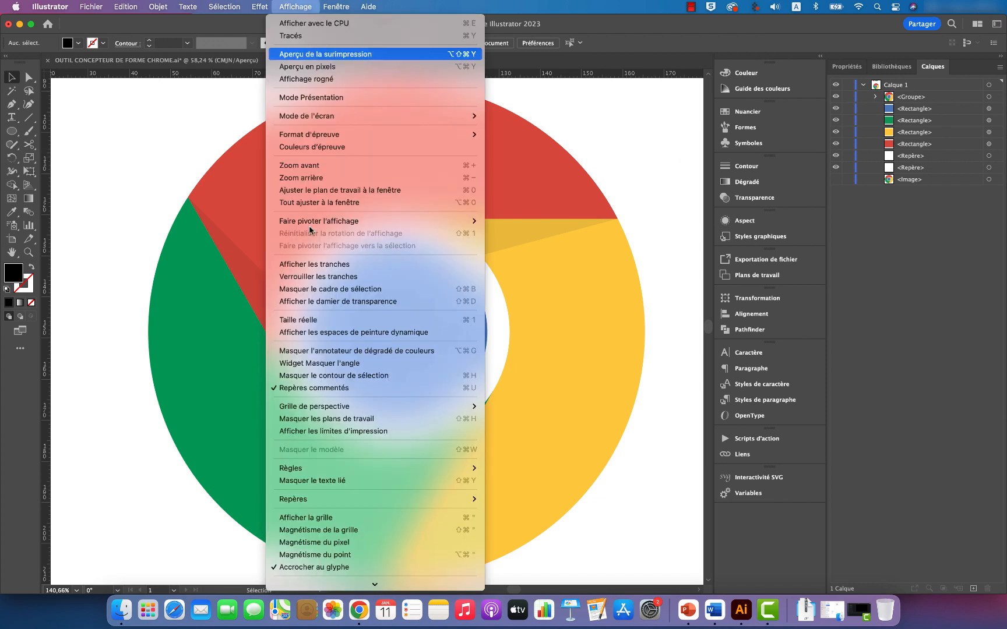
mouse_move(327, 500)
left_click(511, 499)
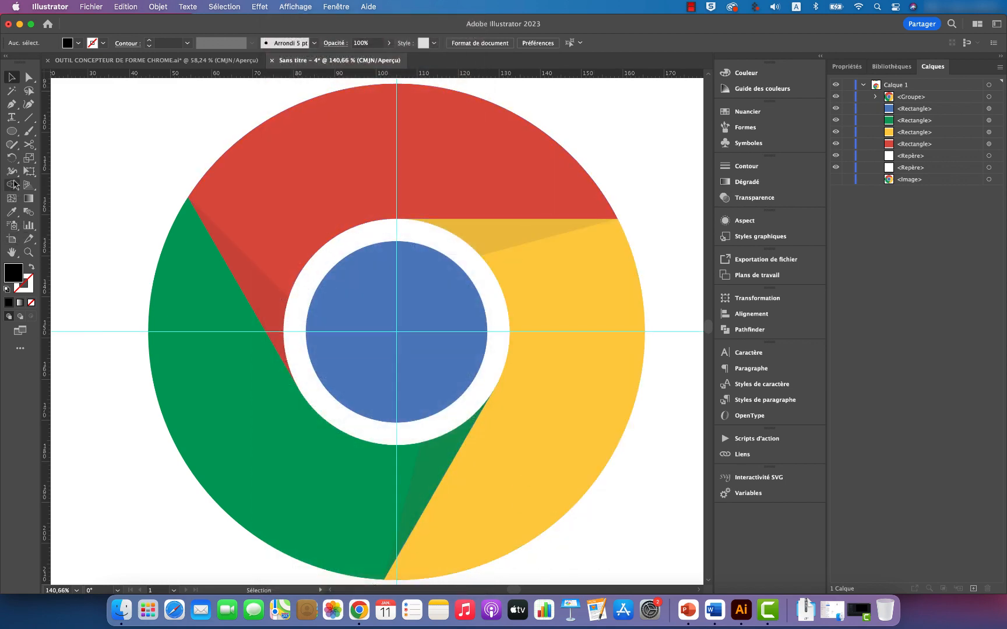
Step: Draw a circle about 121 mm in diameter from the guides' intersection, with no fill and a 0.25 pt black stroke
left_click(12, 131)
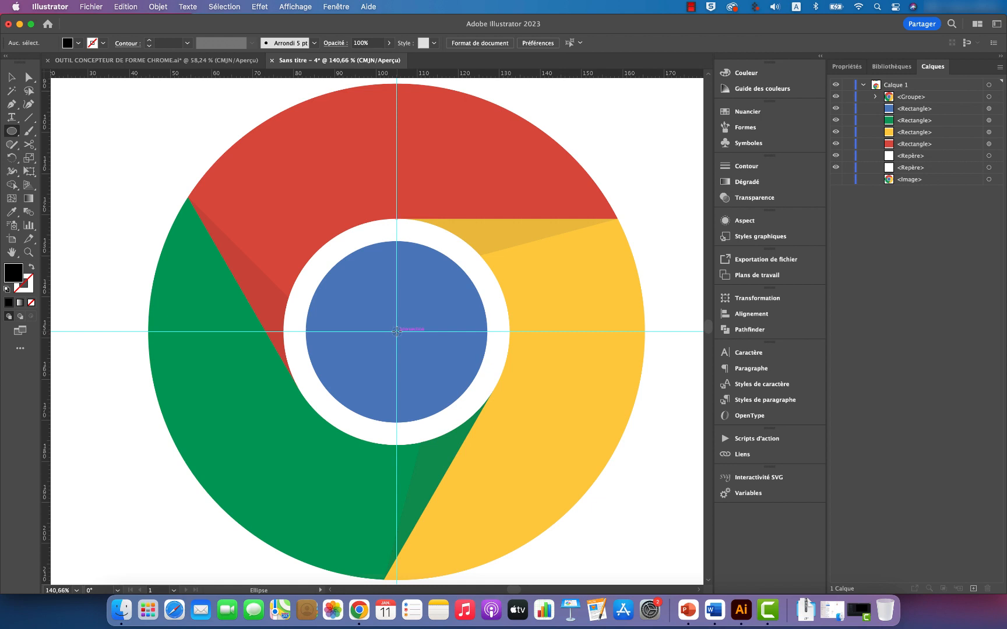
mouse_move(396, 332)
left_mouse_down()
mouse_move(639, 385)
mouse_move(645, 363)
left_mouse_up()
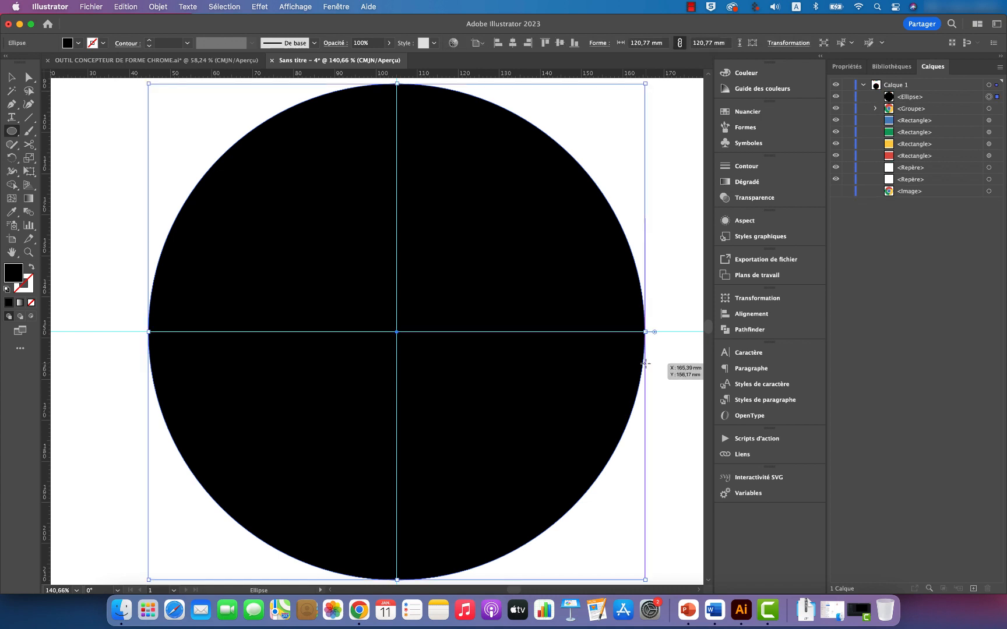
left_click(32, 267)
left_click(187, 43)
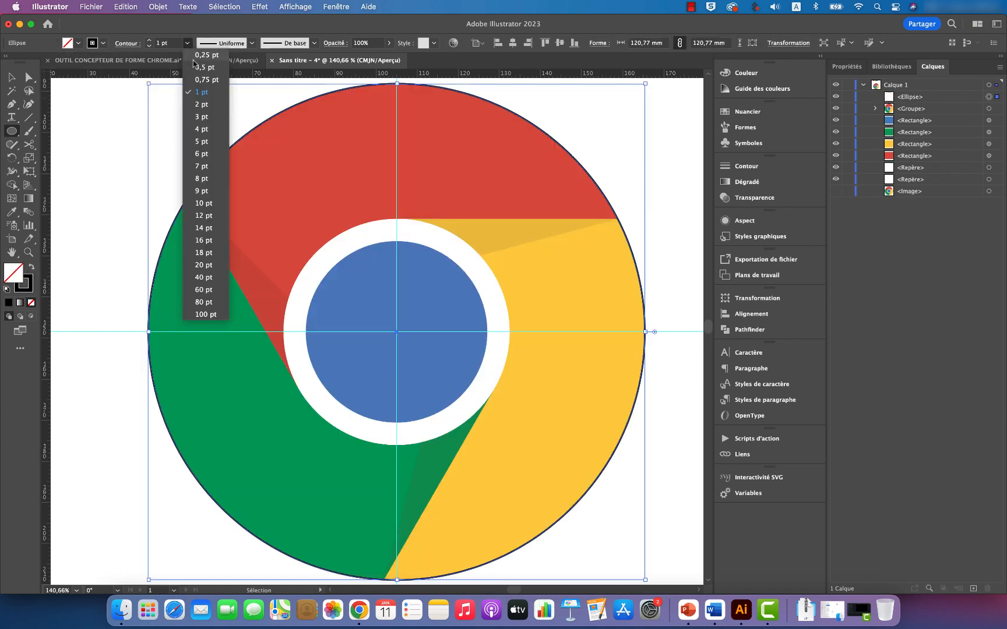
left_click(202, 56)
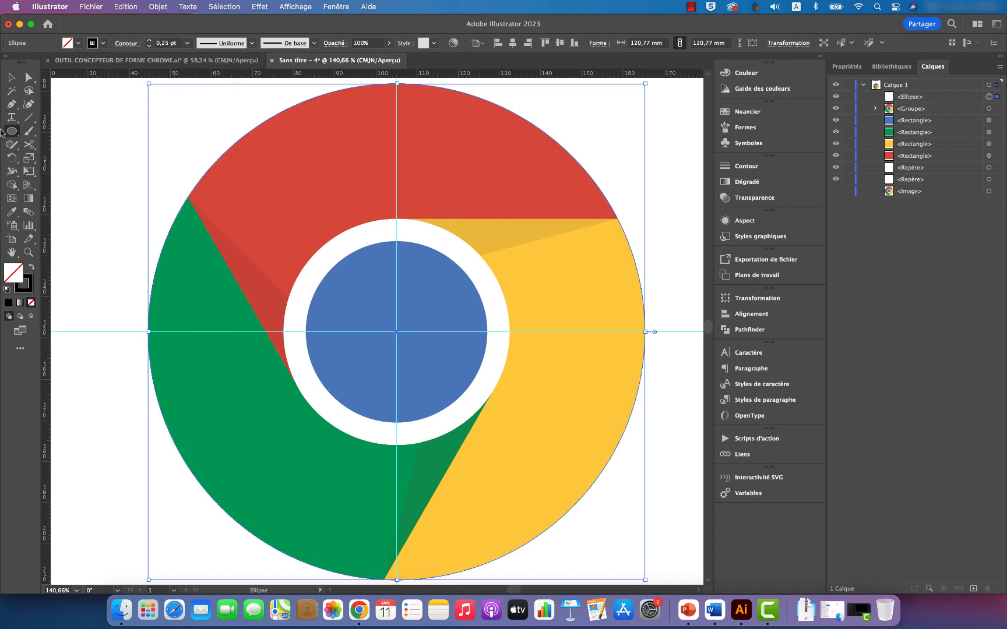
left_click(11, 77)
left_click(68, 192)
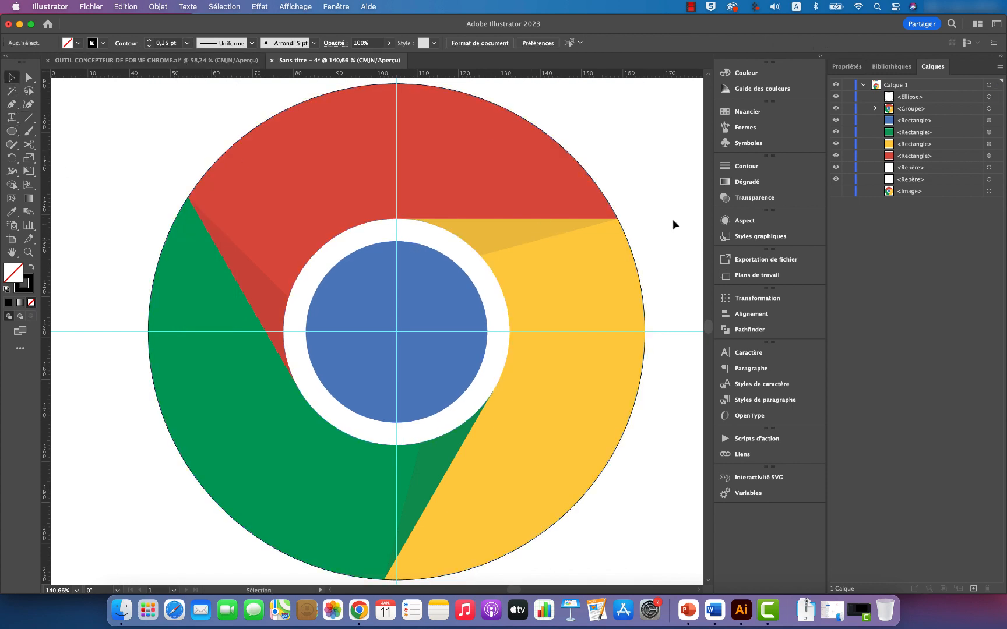
Step: Draw a horizontal line along the red-yellow edge across the logo, and place a duplicate slightly above it
left_click(29, 118)
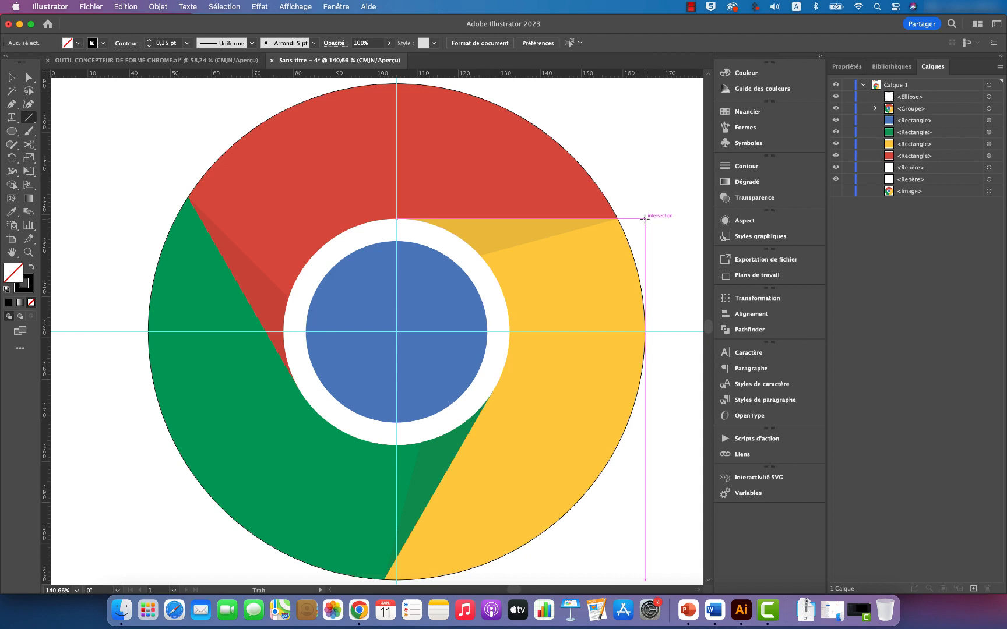
left_click_drag(644, 218, 103, 218)
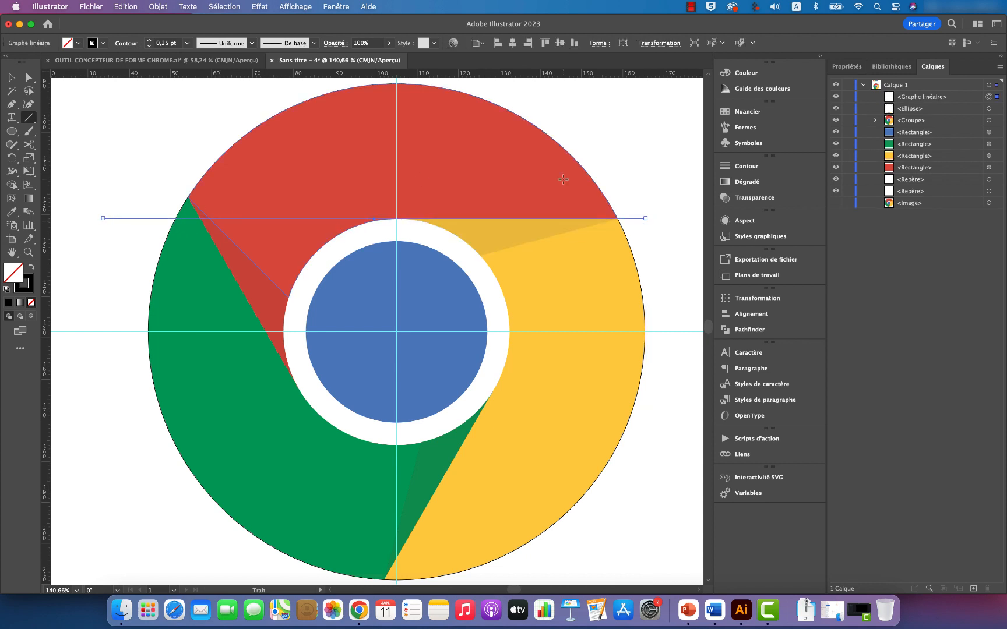
key("v")
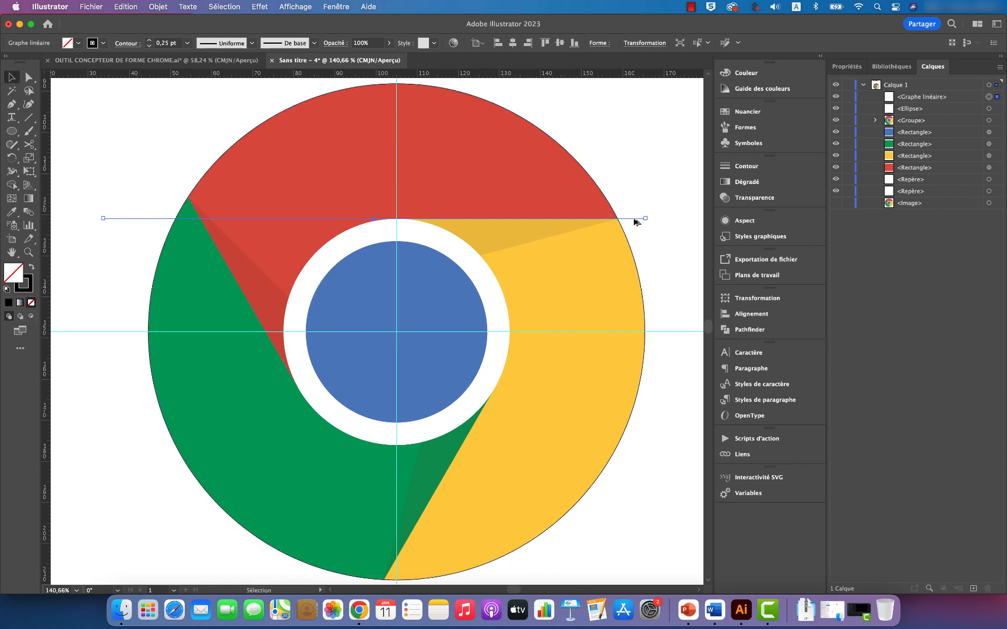
left_click_drag(634, 218, 634, 217)
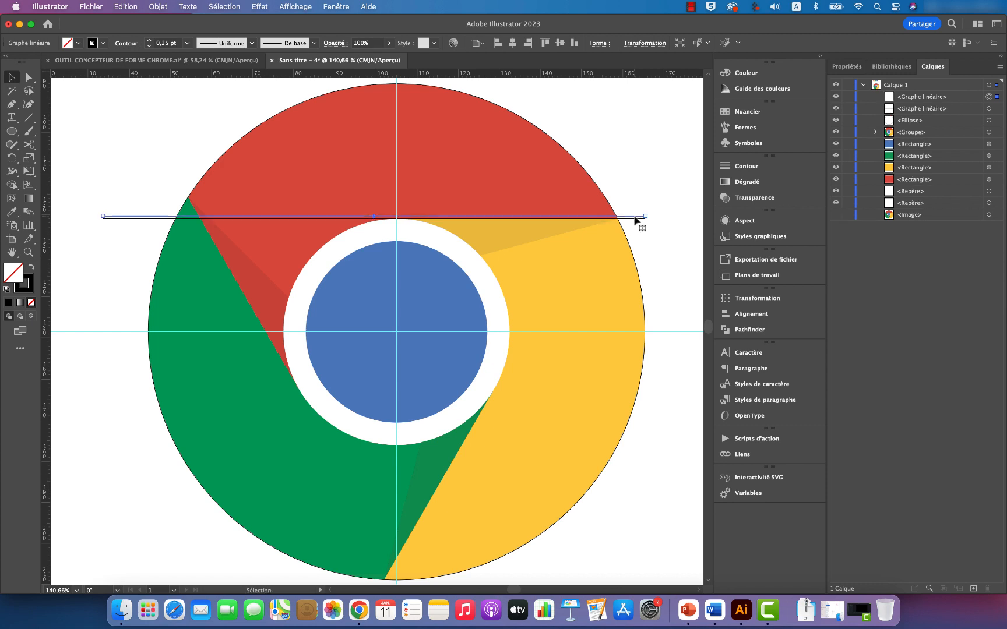
left_click(661, 251)
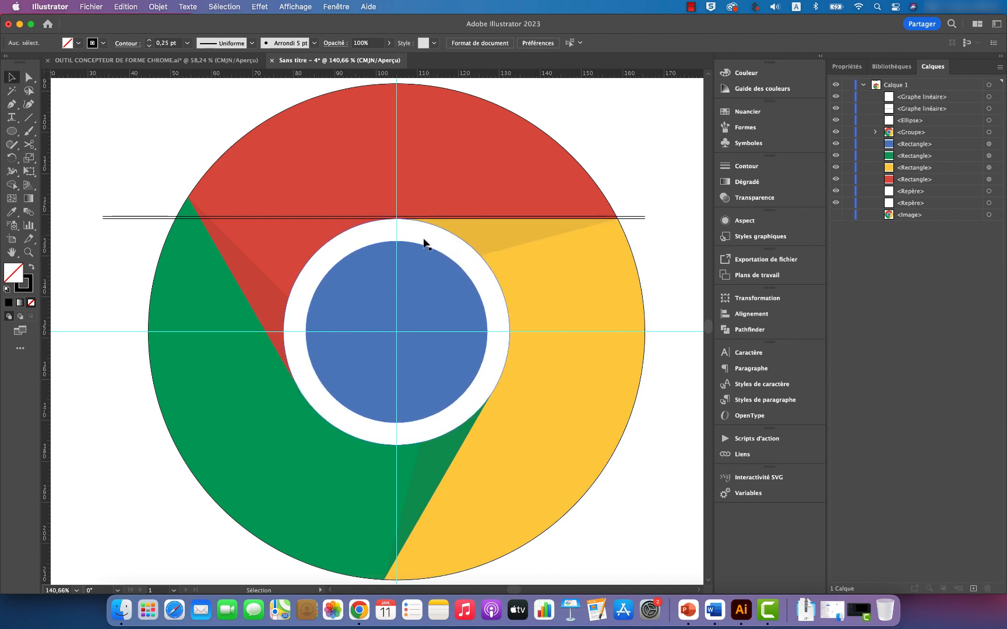
Step: Draw a centred circle about 55 mm in diameter on the white ring's edge, and duplicate it slightly higher to touch the upper line
left_click(11, 132)
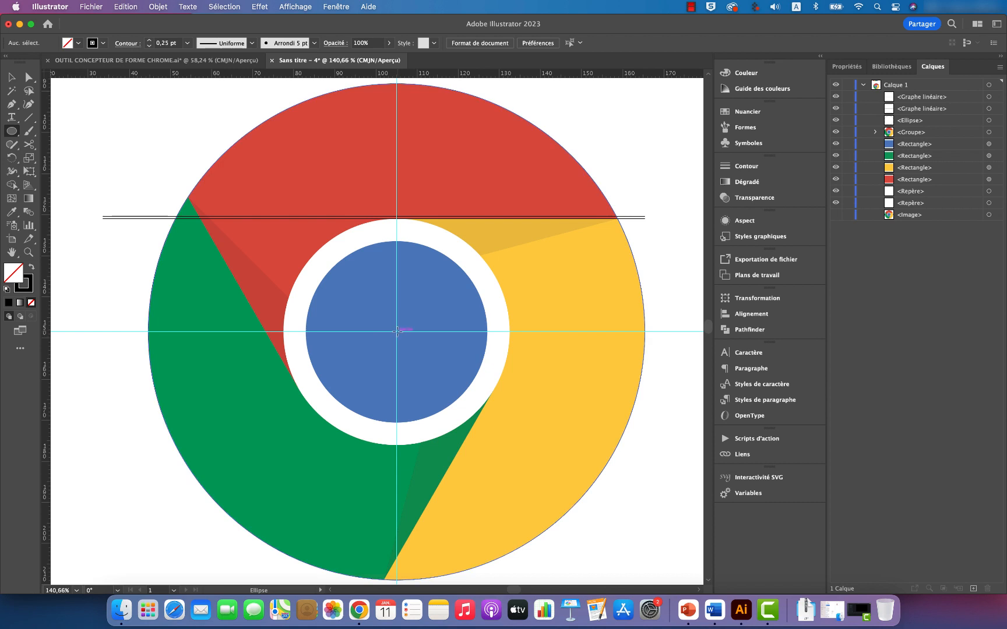
left_click_drag(397, 332, 510, 348)
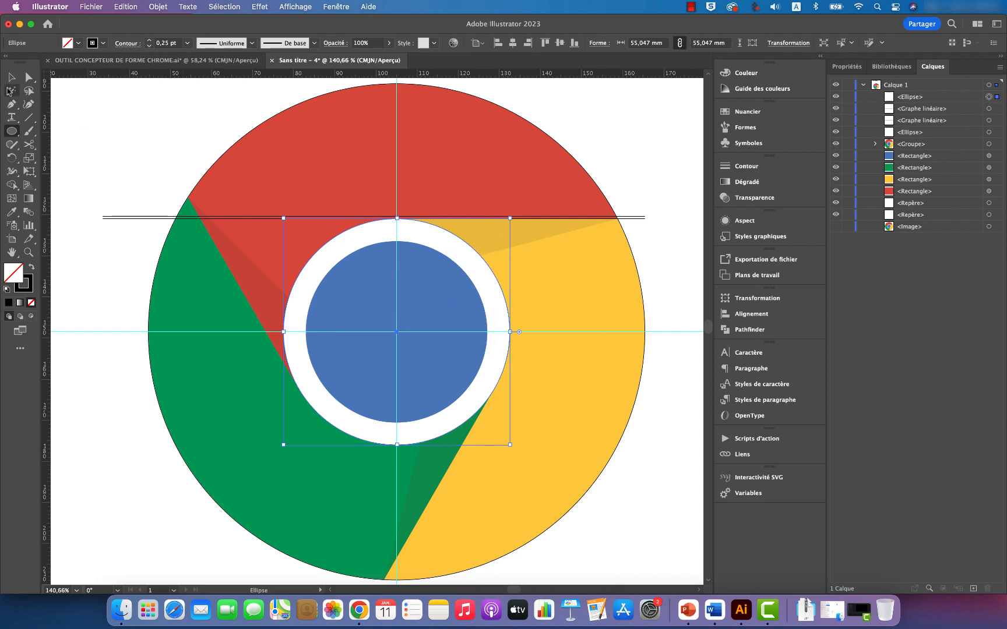
left_click(12, 77)
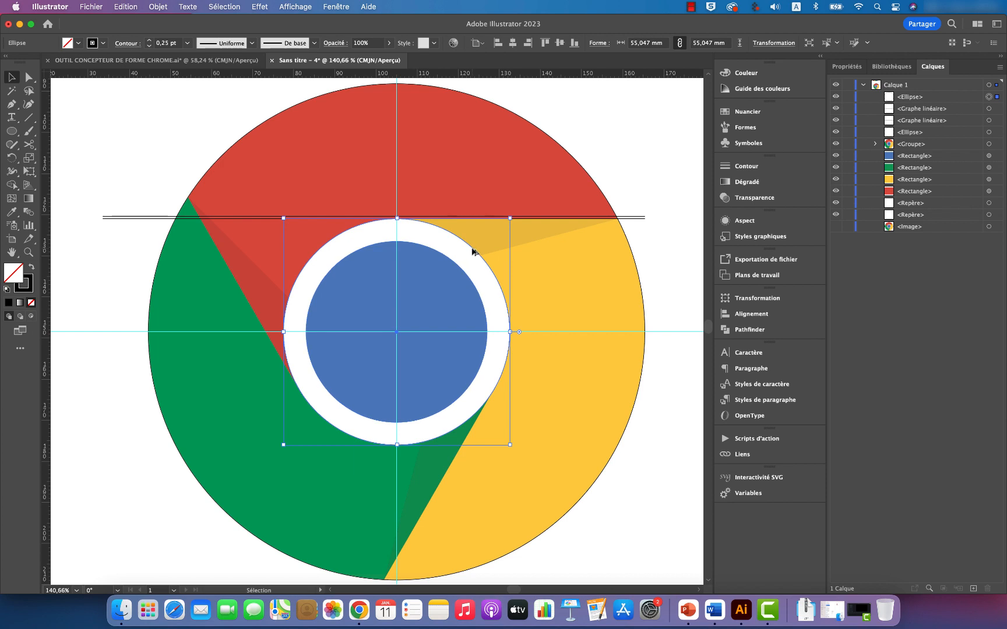
left_click_drag(473, 252, 473, 249)
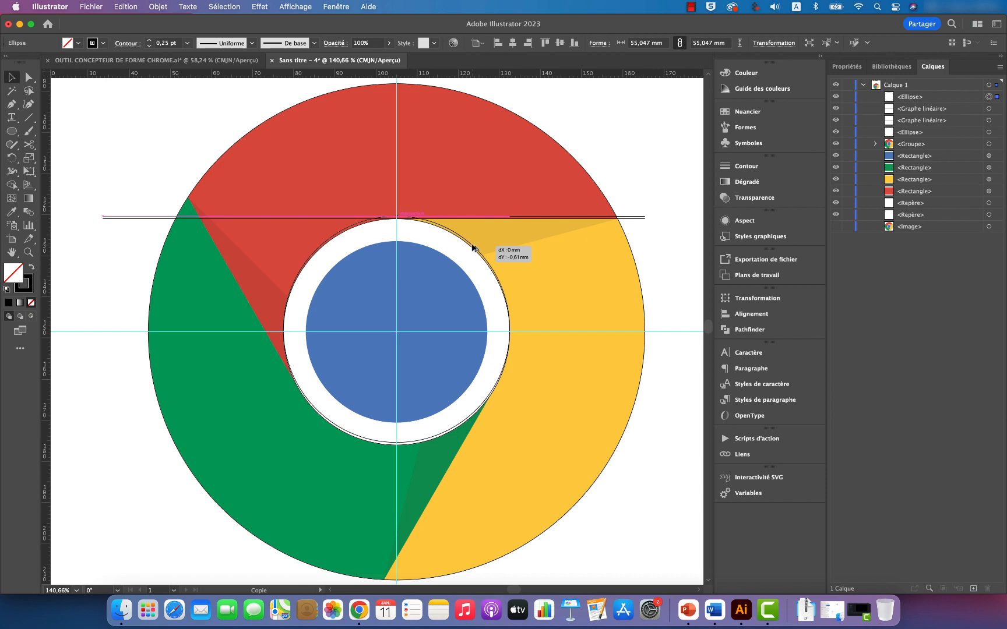
left_click_drag(473, 249, 474, 249)
Step: Examine close up how the two ring circles meet the two horizontal lines at the ring's top
key("z")
left_click_drag(371, 200, 569, 295)
scroll(561, 292, "right", 1)
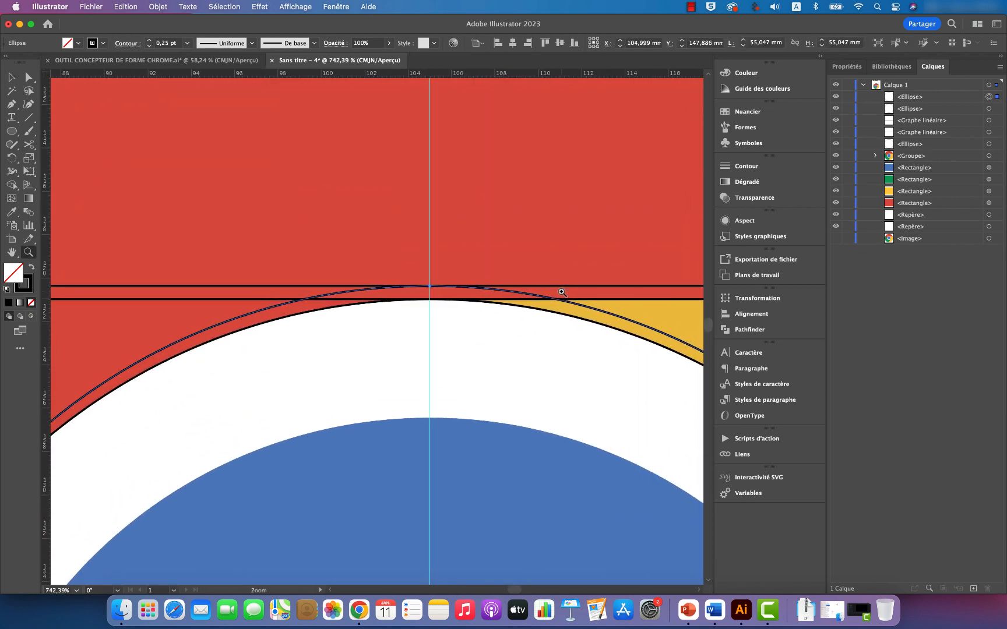
key("v")
left_click(564, 286)
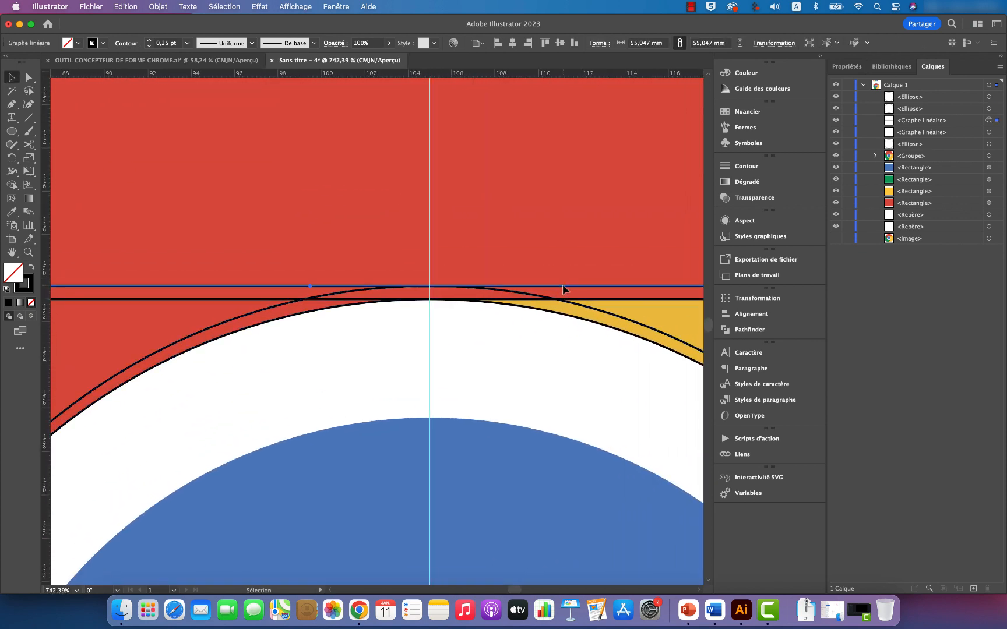
left_click(532, 294)
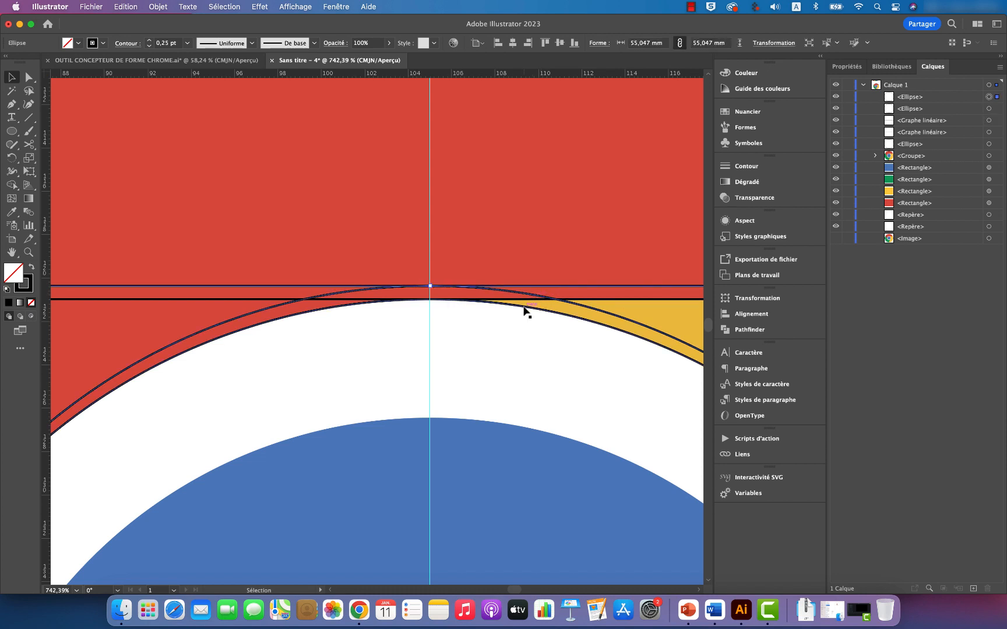
scroll(532, 297, "down", 3)
key("z")
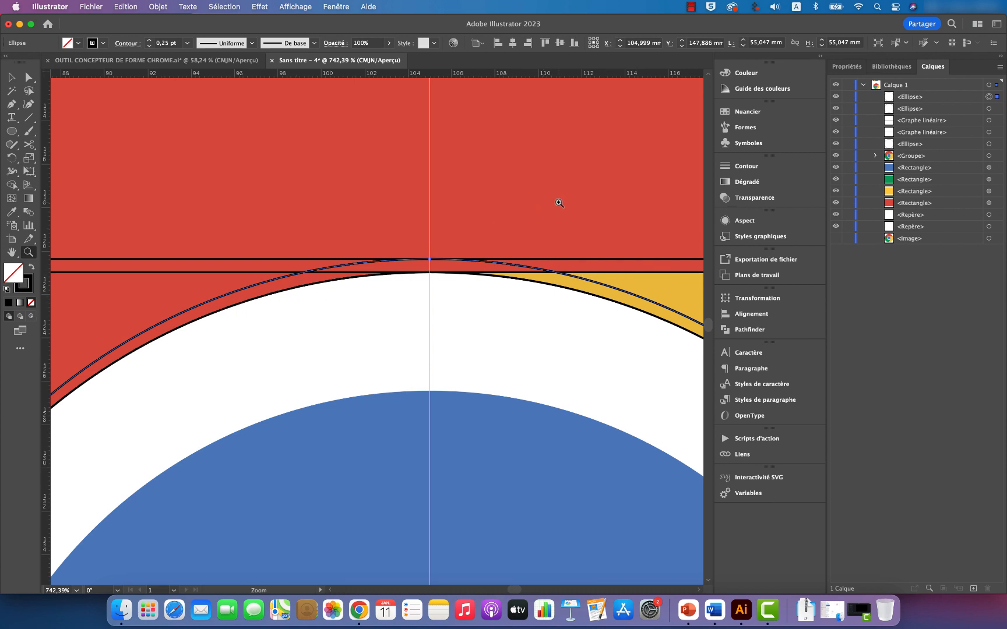
Step: Hide the logo group so only the construction circles and lines show, and clear the selection
left_click_drag(558, 203, 327, 270)
scroll(416, 240, "right", 2)
scroll(417, 240, "right", 3)
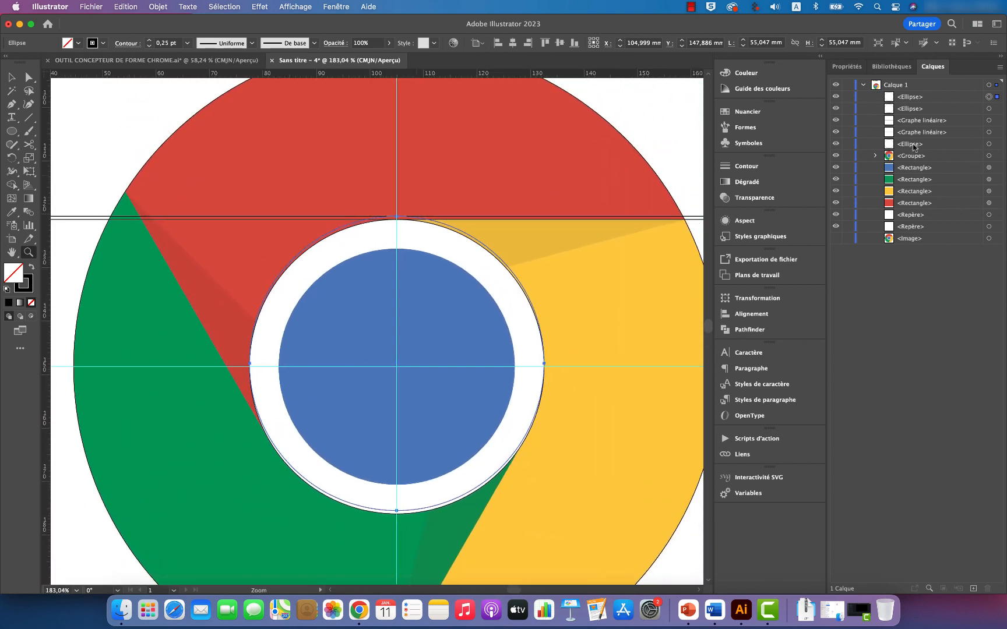
left_click(836, 156)
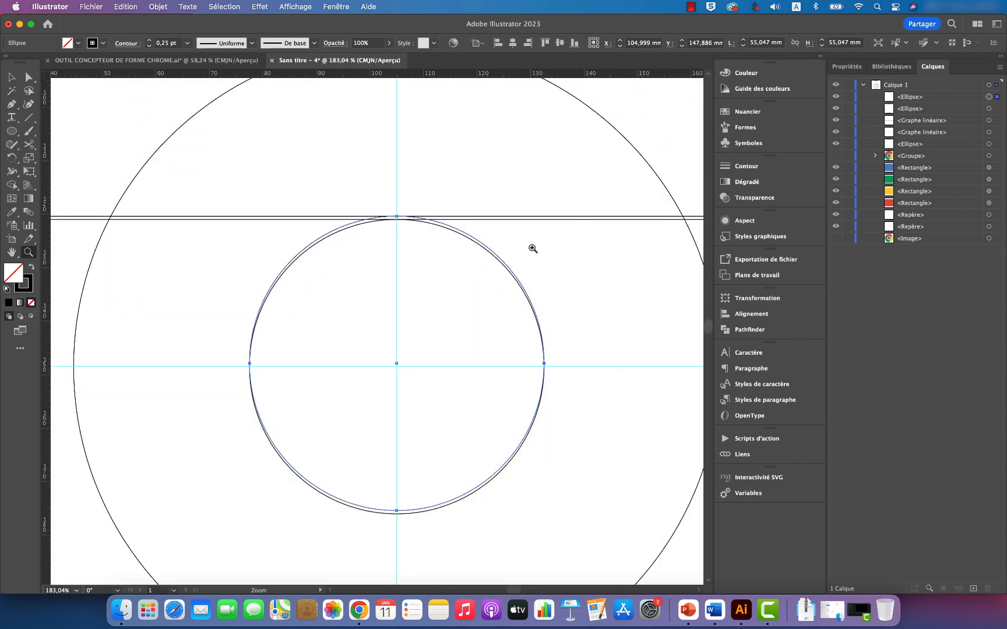
key("v")
left_click(677, 171)
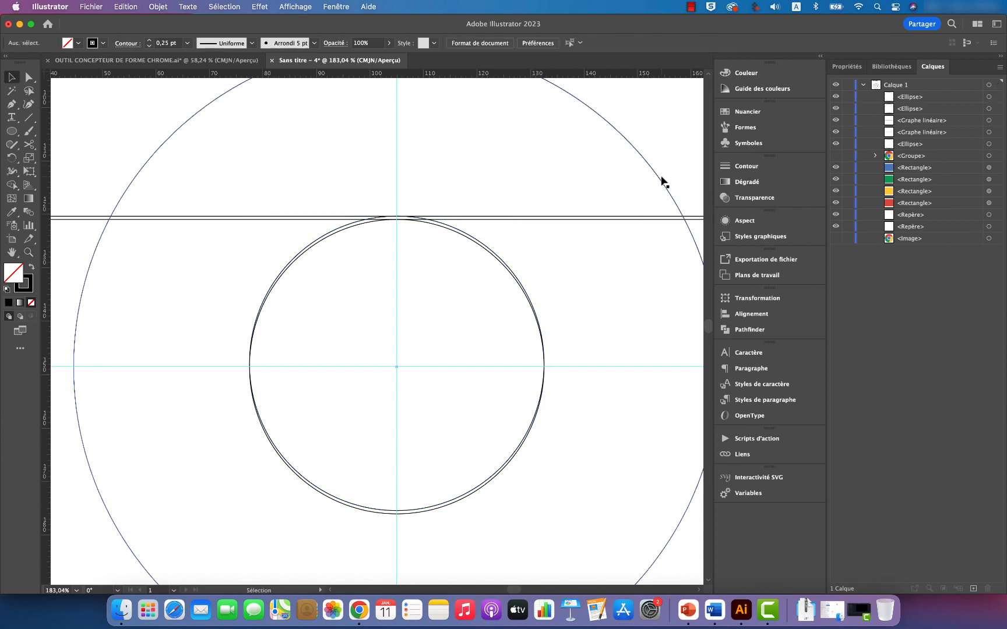
Step: Select all the construction circles and lines, and merge the strip between the lines with the ring's left-hand band using the Shape Builder tool
scroll(670, 175, "right", 3)
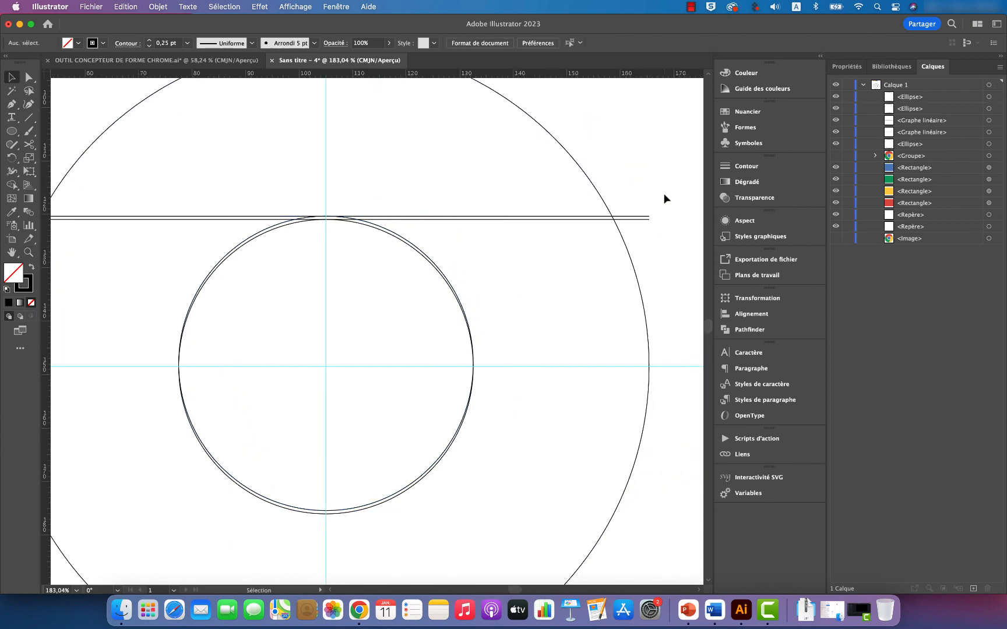
left_click_drag(646, 154, 406, 284)
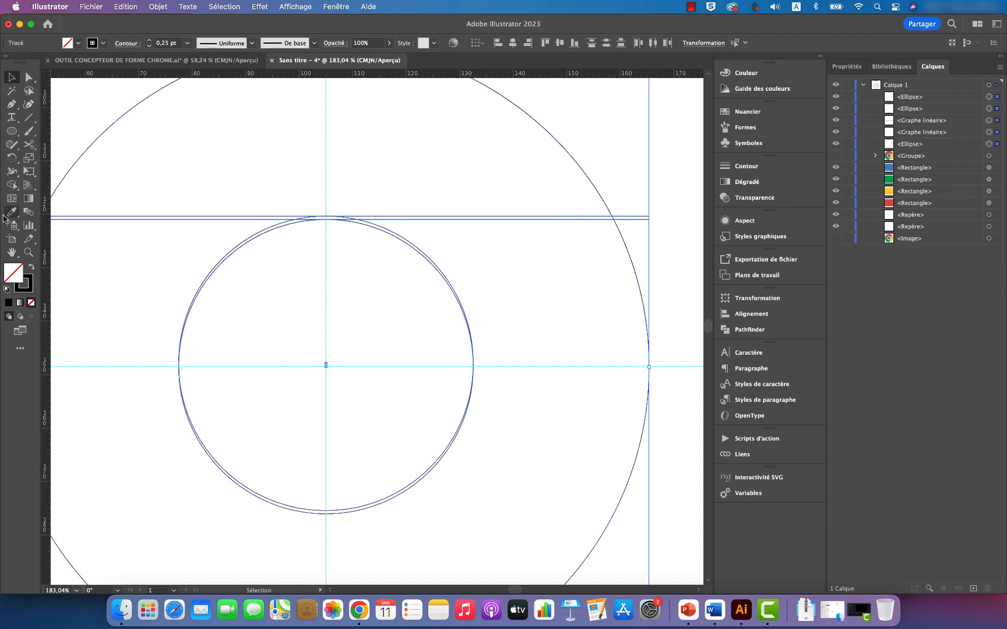
left_click(13, 185)
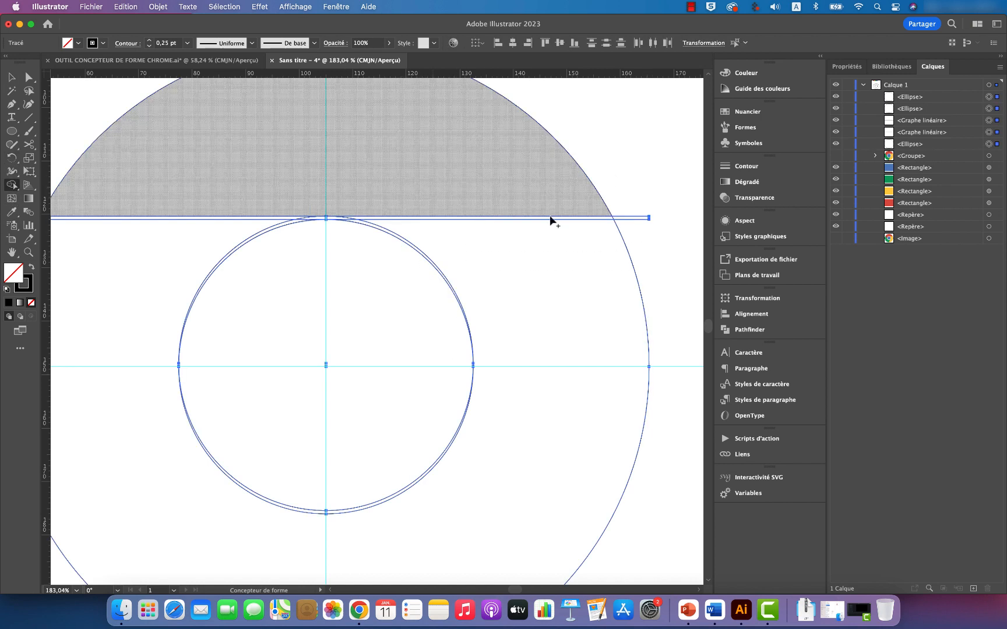
key("z")
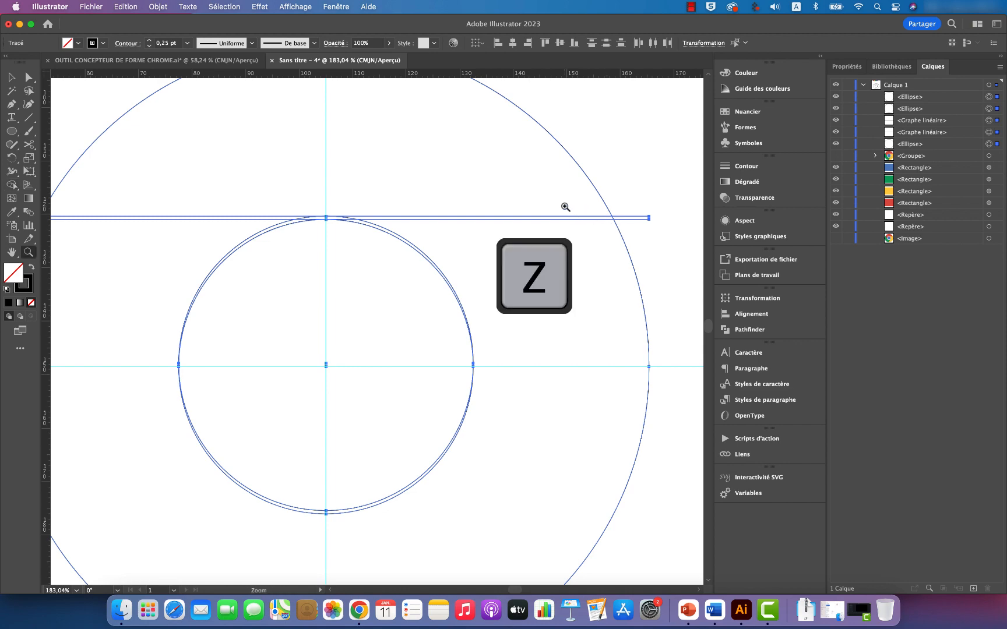
left_click_drag(565, 207, 620, 253)
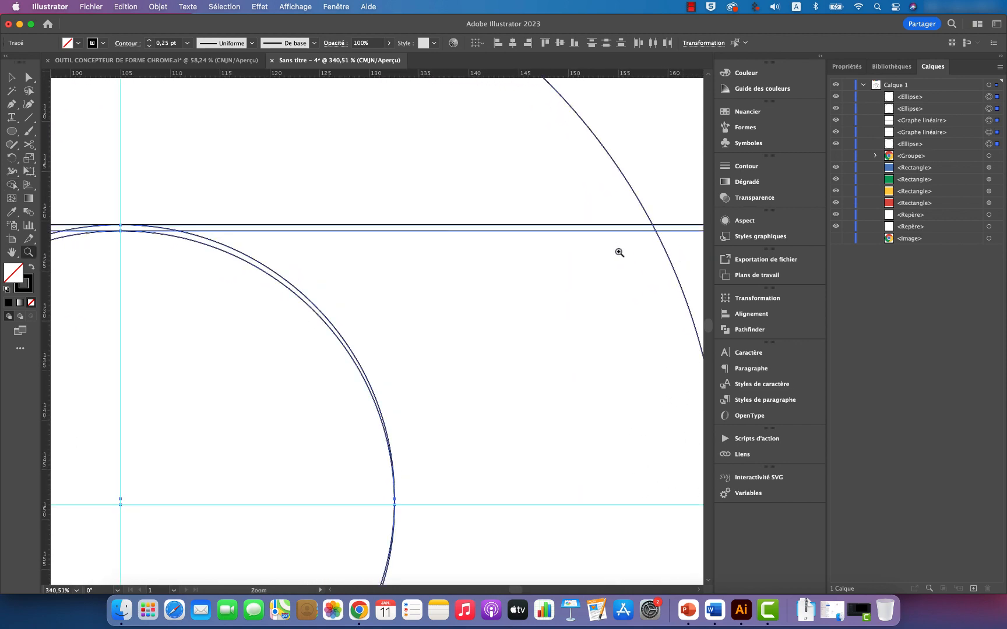
left_click(13, 184)
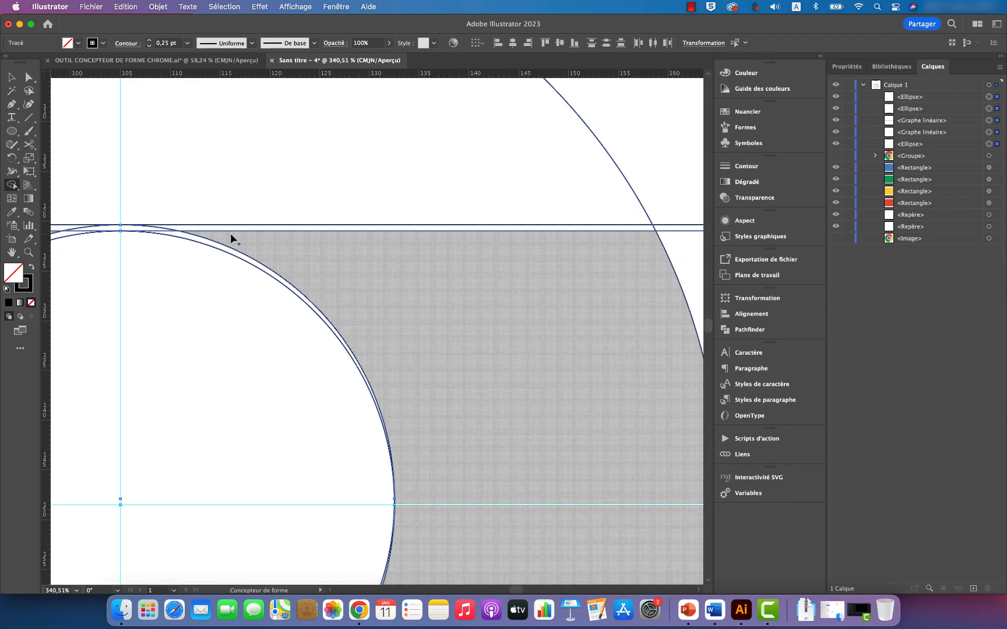
scroll(251, 236, "left", 5)
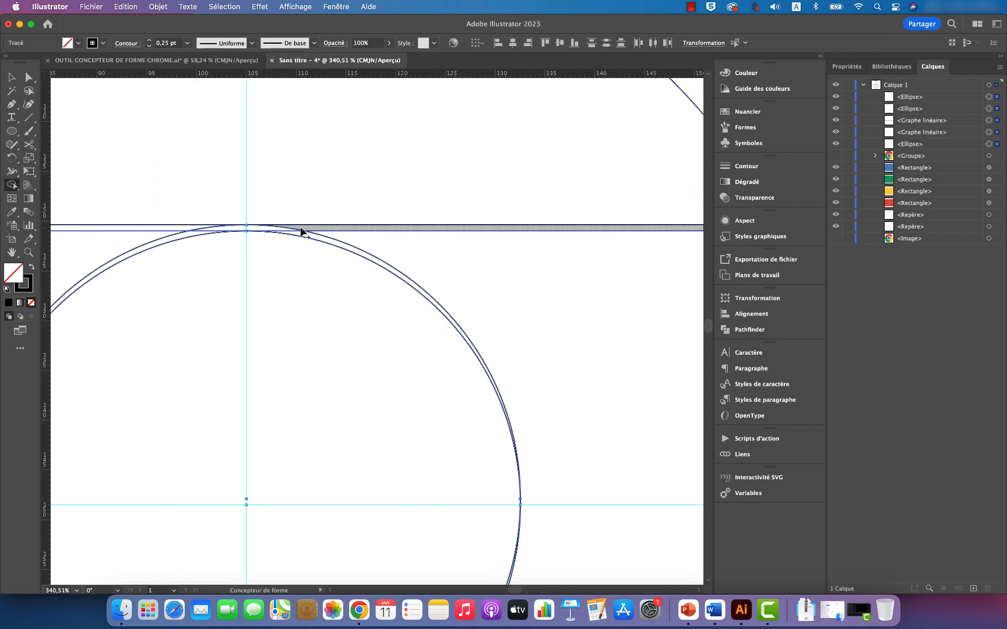
left_click_drag(302, 232, 197, 236)
key("v")
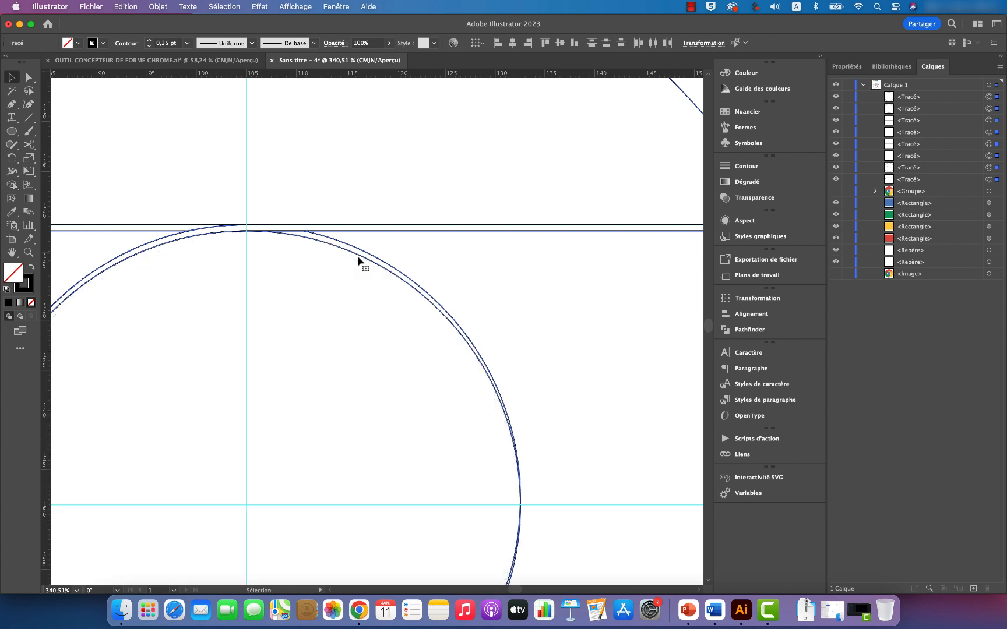
Step: Delete the leftover right-hand pieces of the two ring circles and the excess line segments left of the merged strip
left_click(524, 266)
left_click_drag(495, 311, 434, 363)
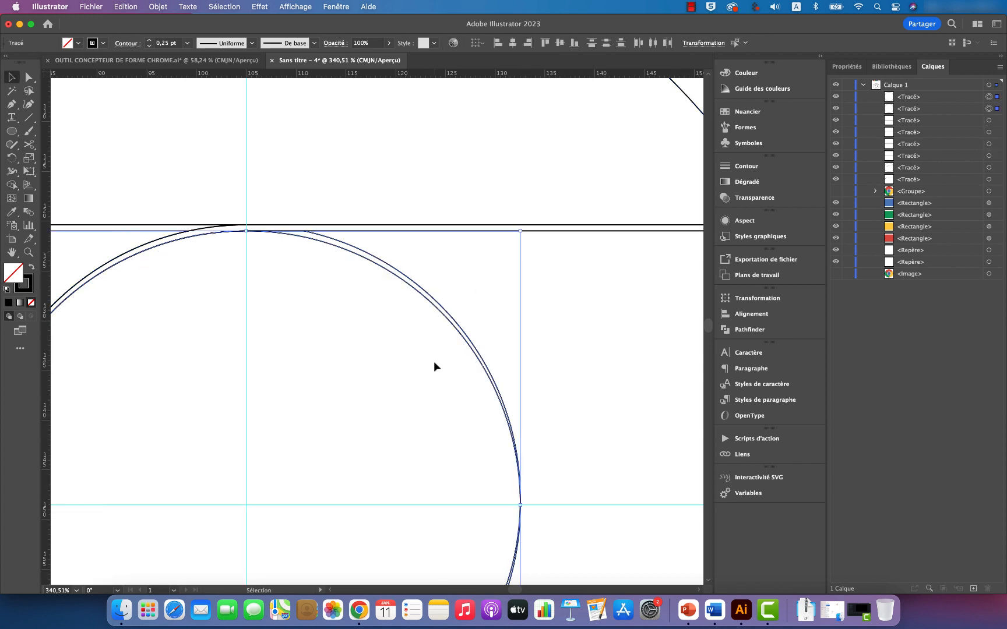
key("Delete")
scroll(193, 249, "left", 5)
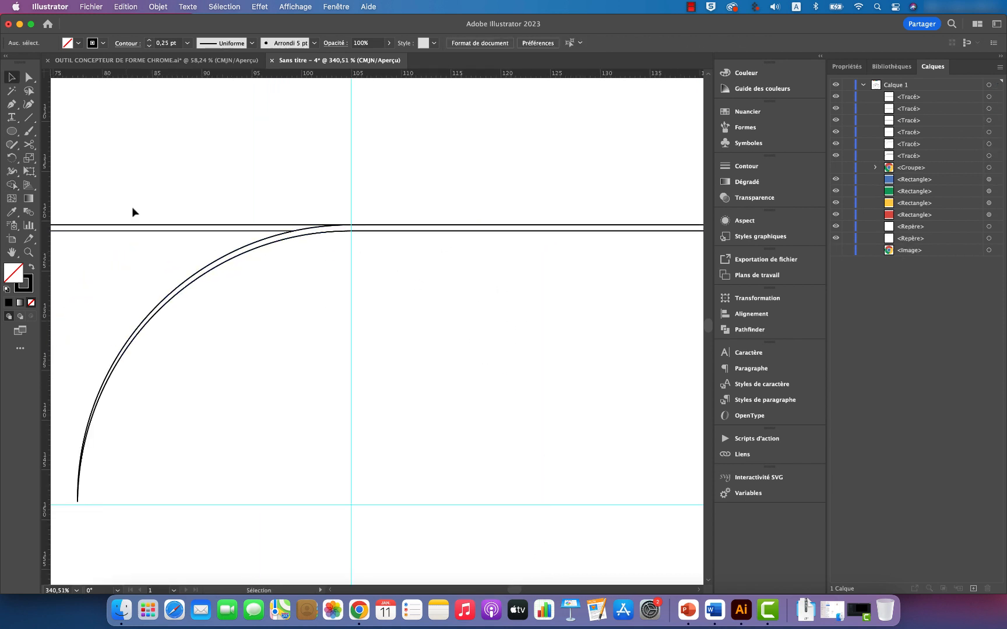
left_click_drag(132, 212, 124, 241)
key("Delete")
scroll(190, 274, "right", 12)
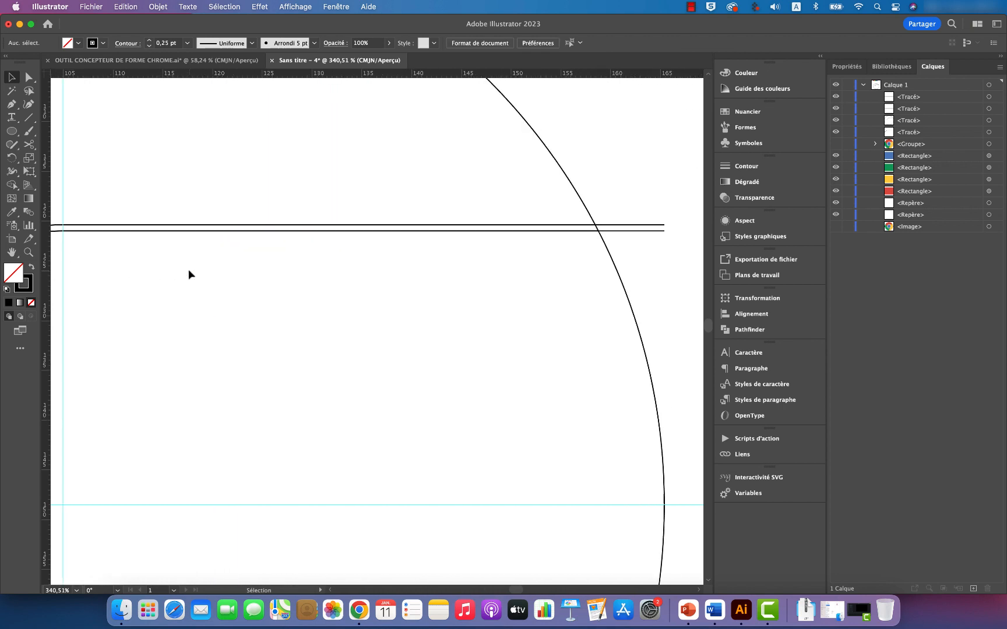
Step: Delete the two line ends beyond the large outer circle on the right, and then the large circle itself
scroll(188, 270, "right", 6)
left_click_drag(527, 207, 500, 254)
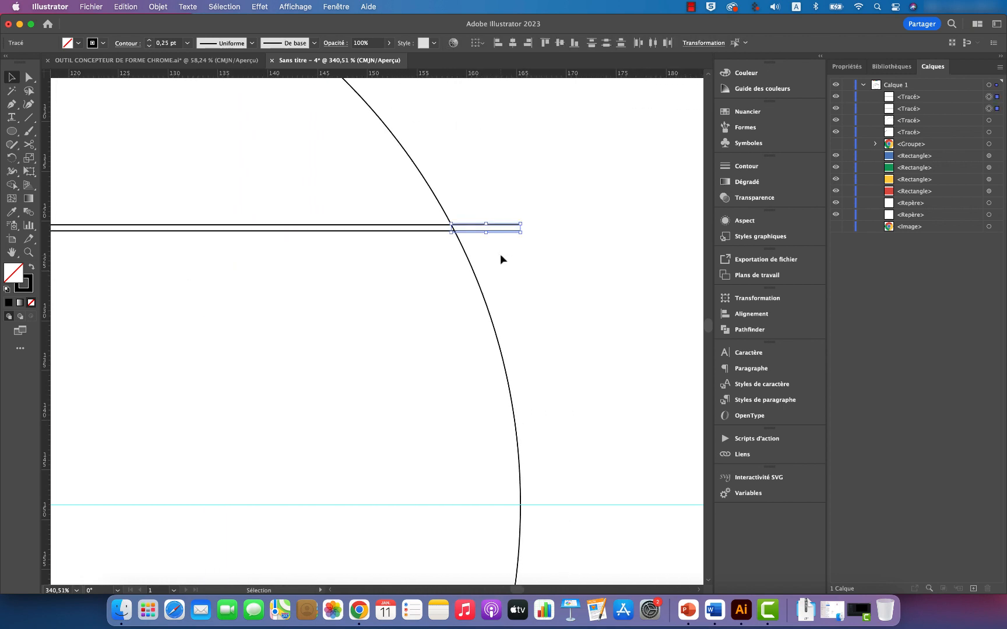
key("Delete")
left_click(472, 268)
key("Delete")
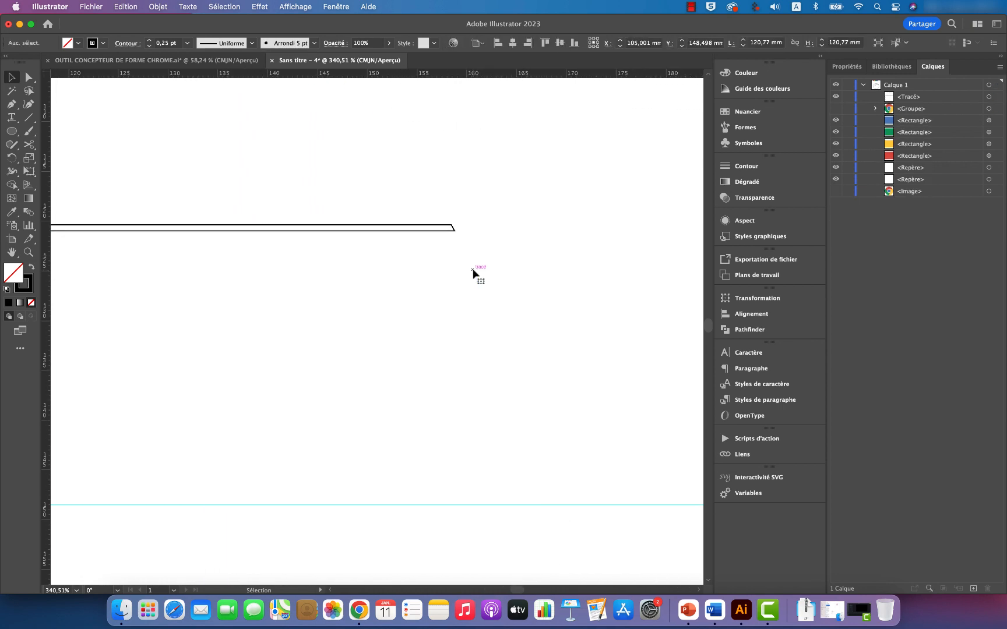
scroll(472, 268, "left", 8)
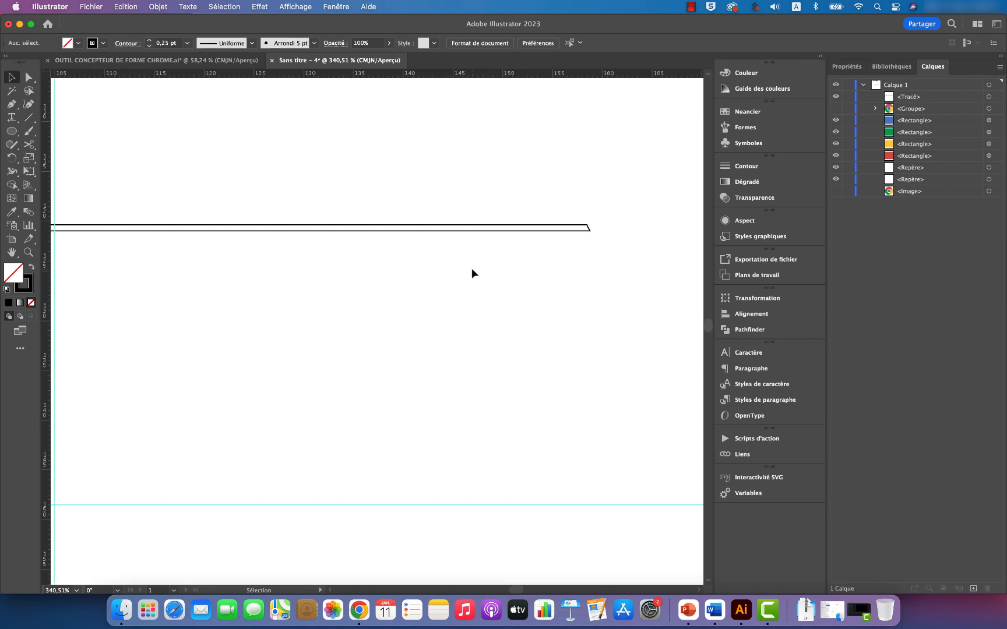
Step: Swap the remaining strip's fill and stroke so it is solid black without an outline, and show the logo group
left_click(469, 231)
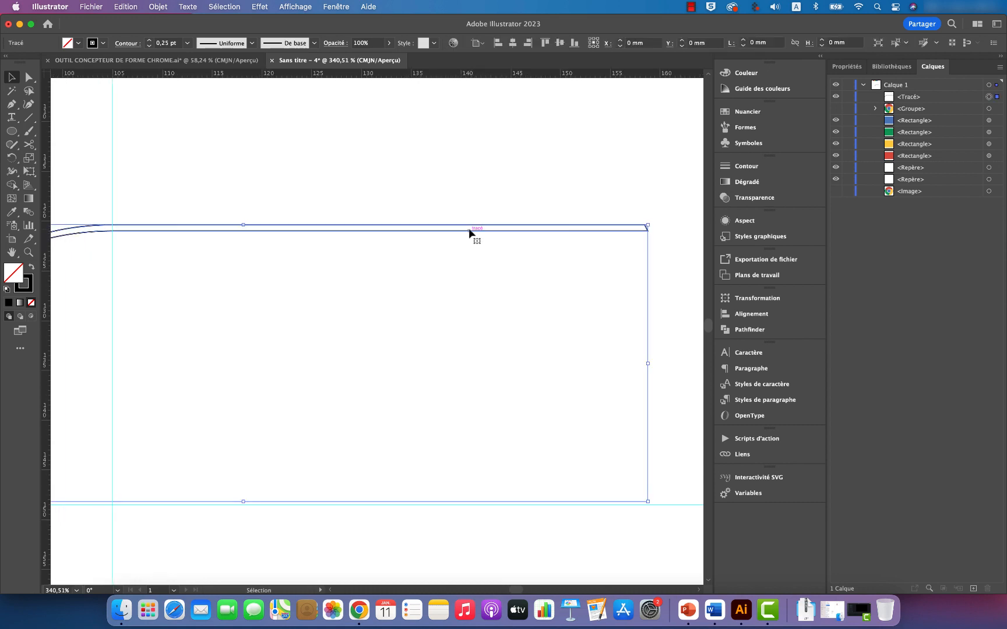
left_click(32, 268)
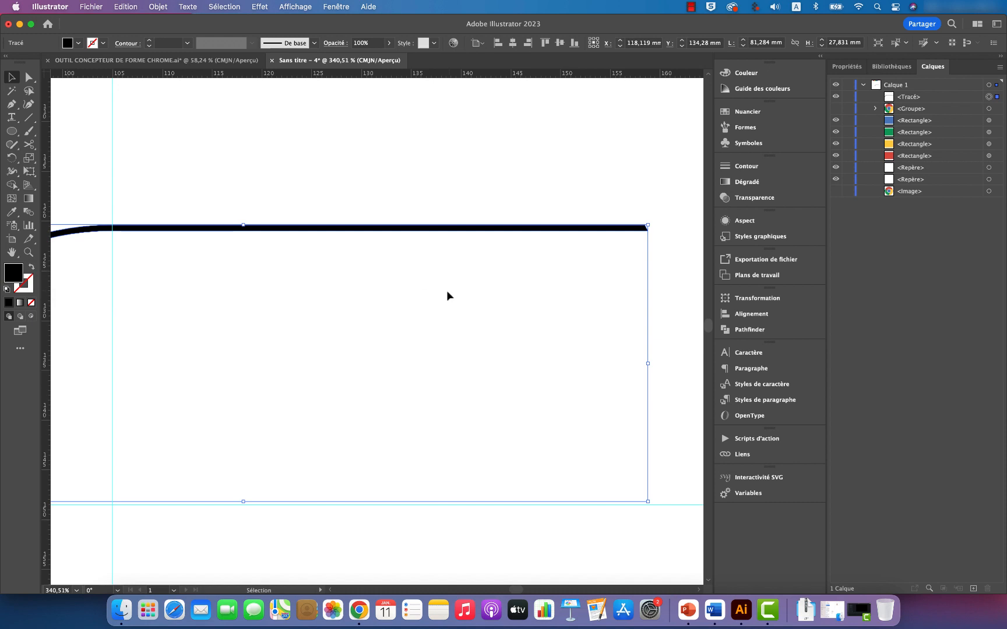
left_click(836, 109)
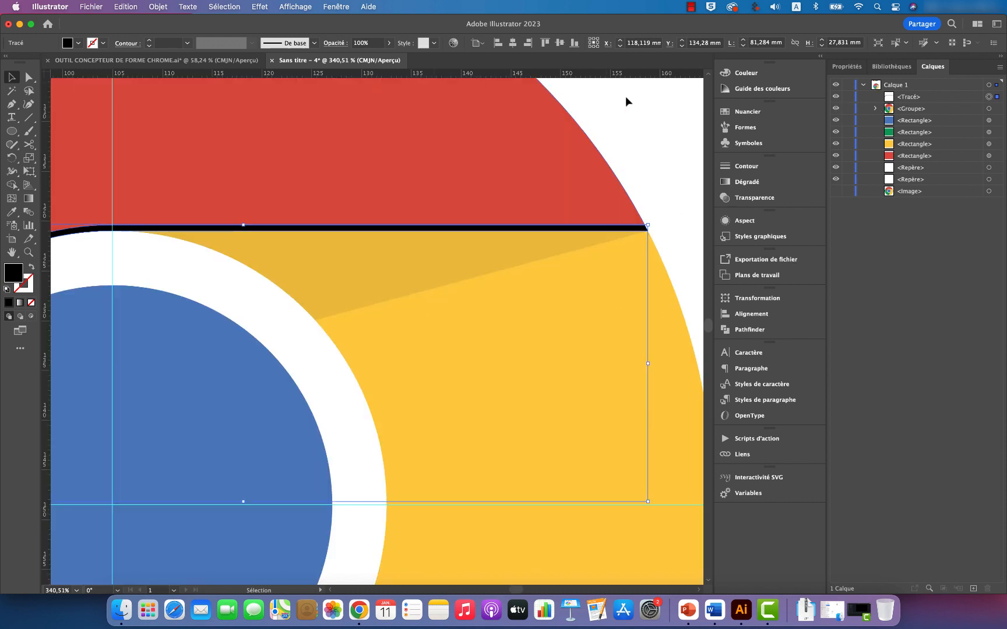
Step: Set the black strip's opacity to 26% and its blending mode to Produit, and clear the selection
left_click(760, 199)
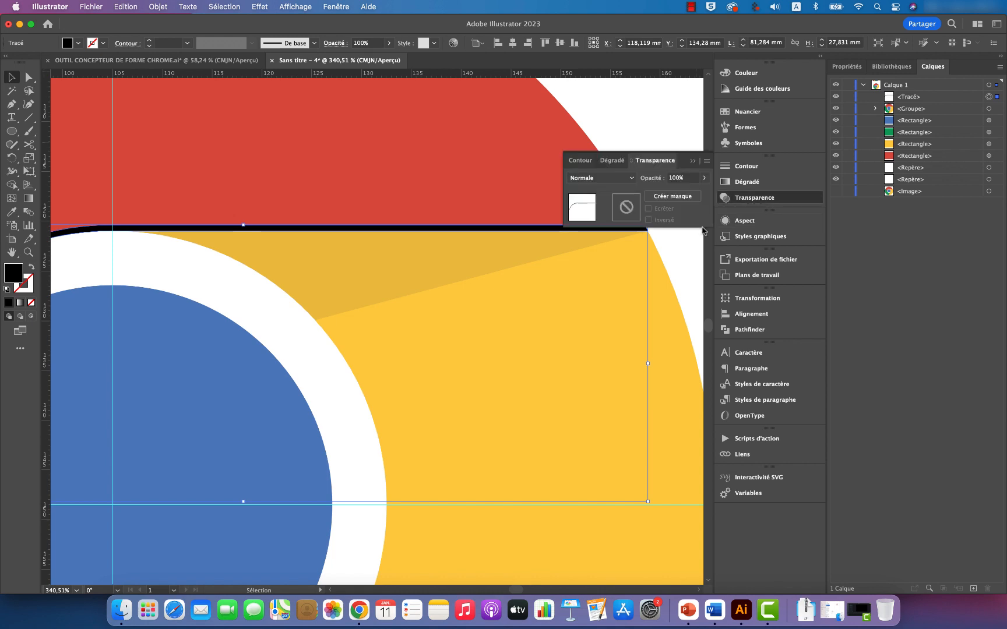
left_click_drag(704, 177, 674, 195)
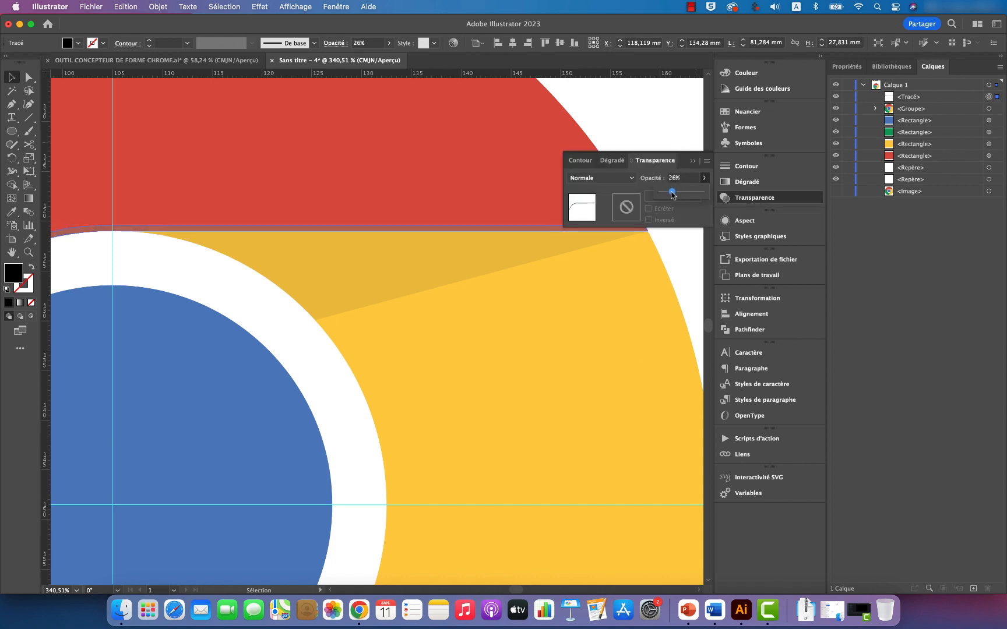
left_click(632, 178)
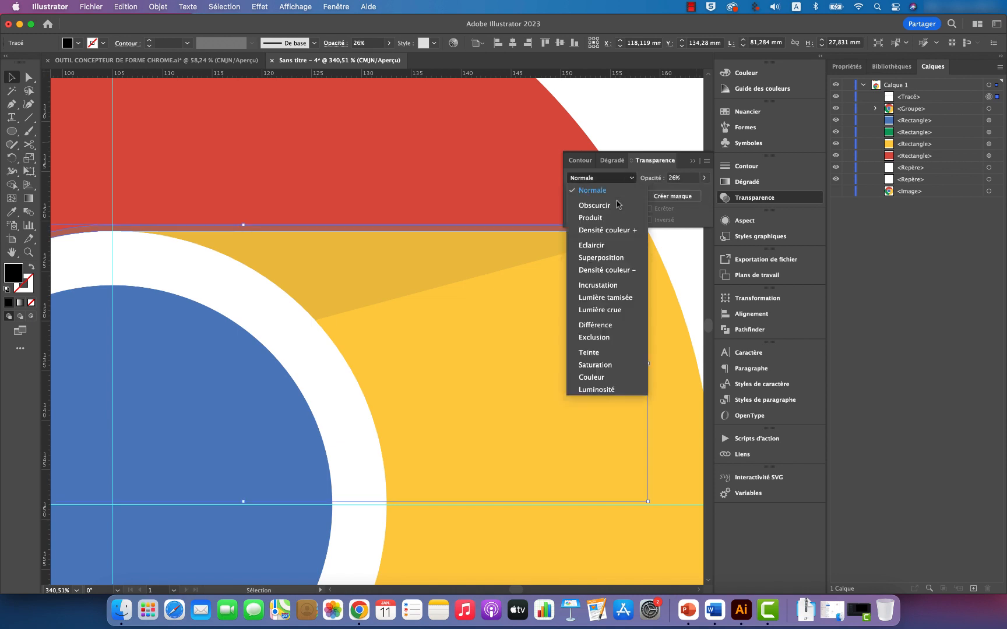
left_click(615, 218)
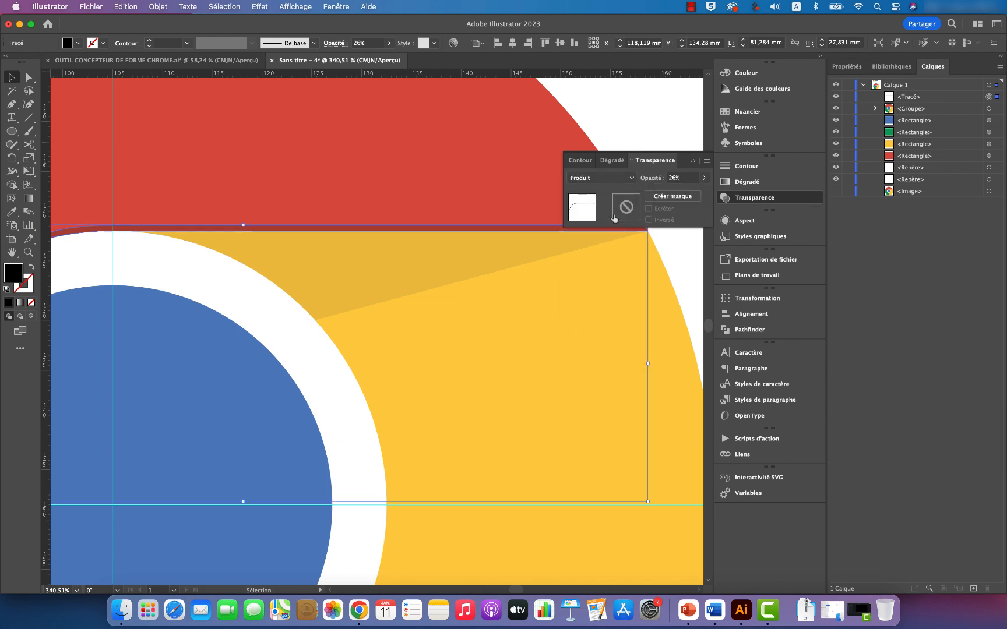
left_click(695, 165)
left_click(670, 213)
scroll(667, 219, "left", 3)
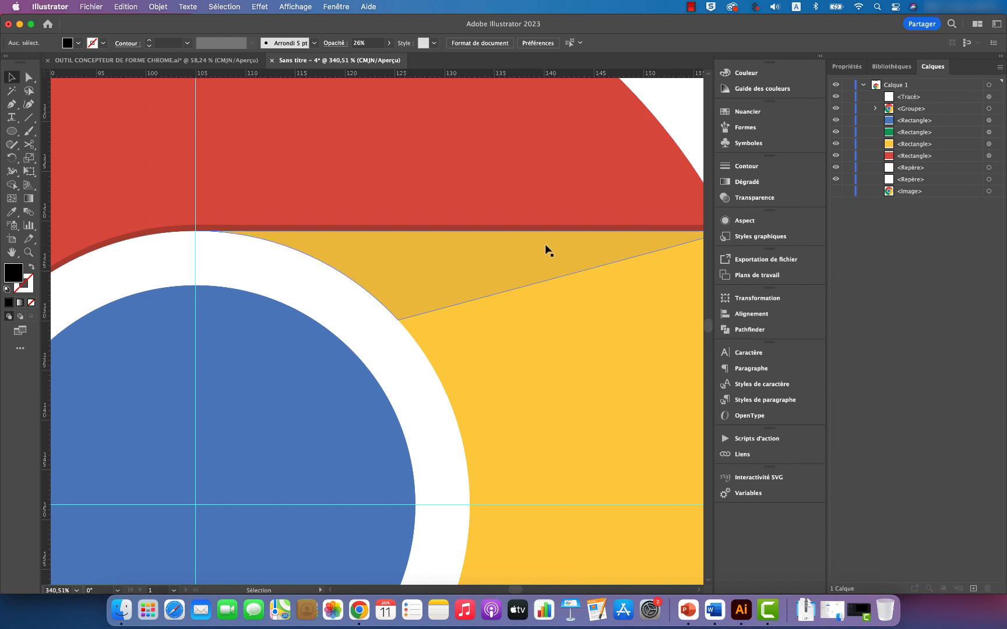
Step: Make two rotated copies of the shadow strip at successive 120° turns about the logo's centre where the guides cross
key("z")
left_click_drag(591, 208, 456, 240)
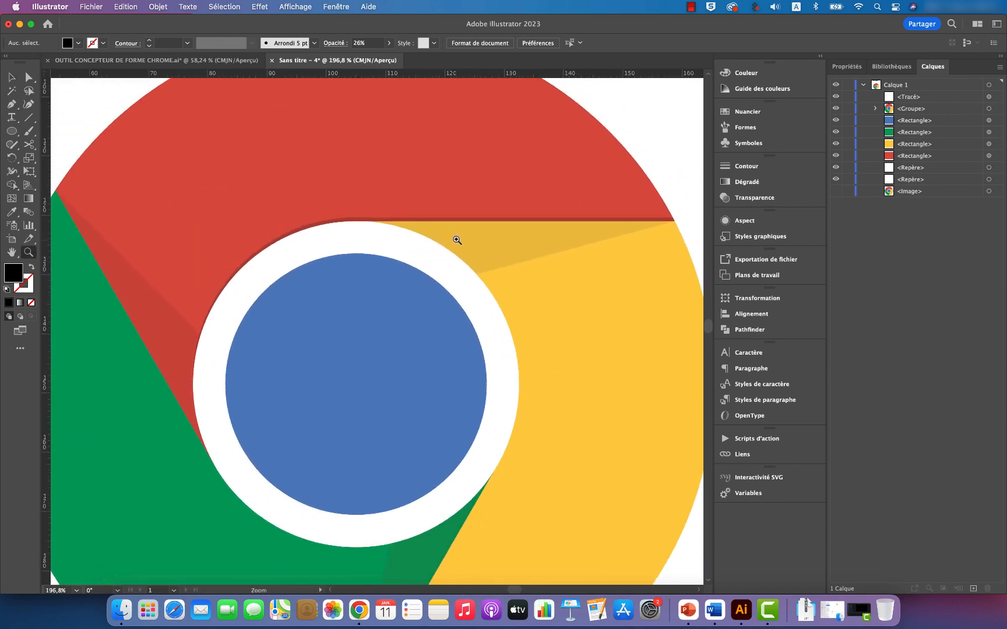
scroll(588, 219, "right", 3)
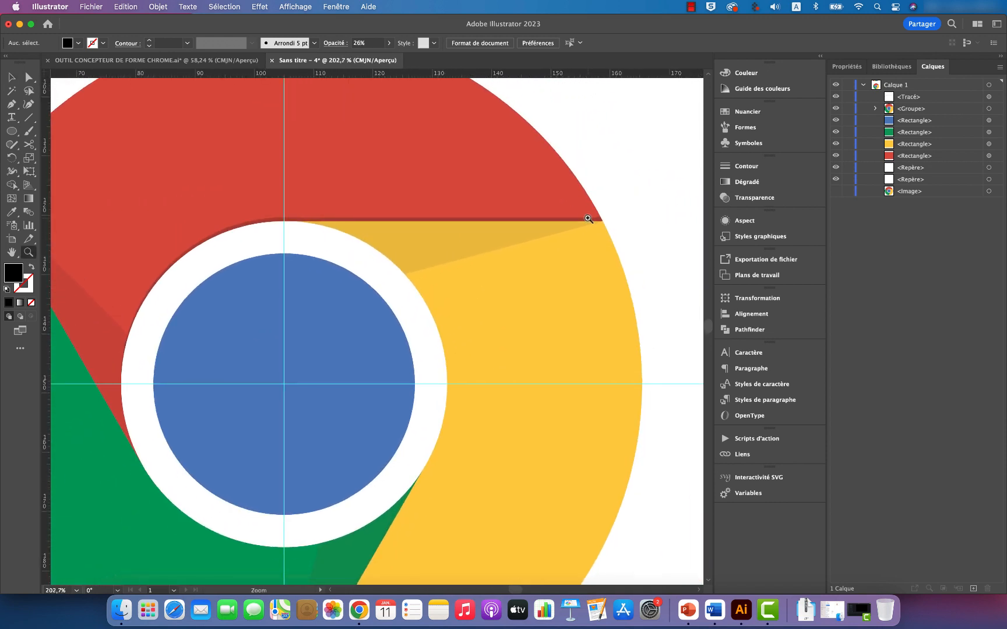
scroll(597, 230, "left", 3)
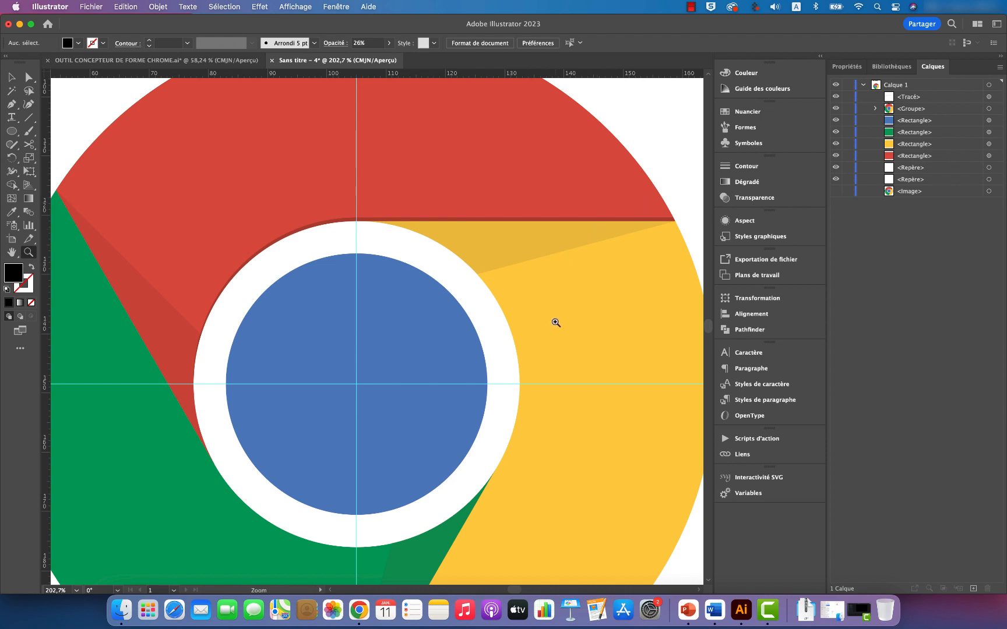
key("v")
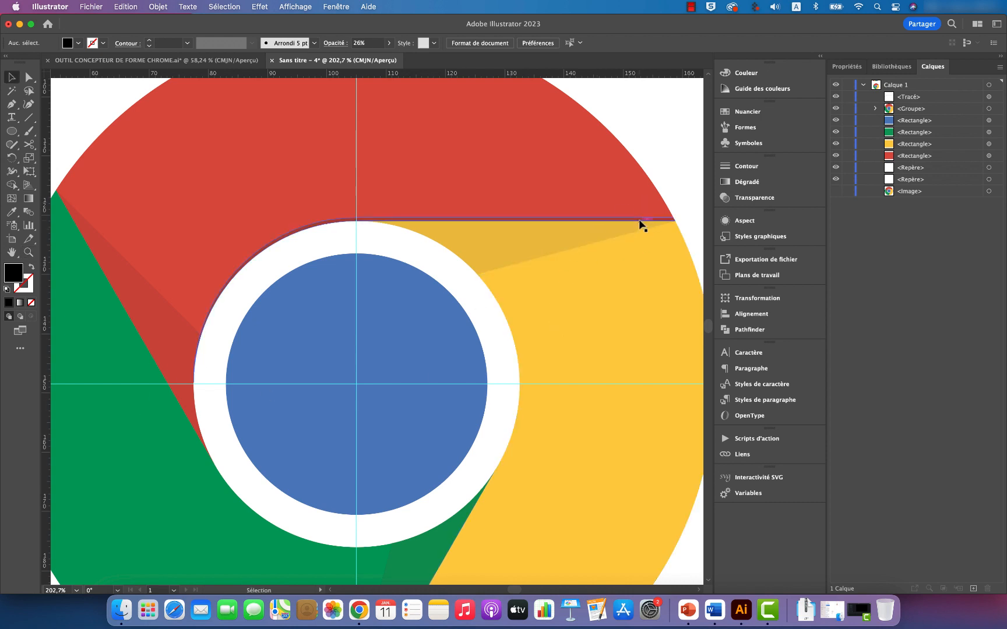
left_click(988, 96)
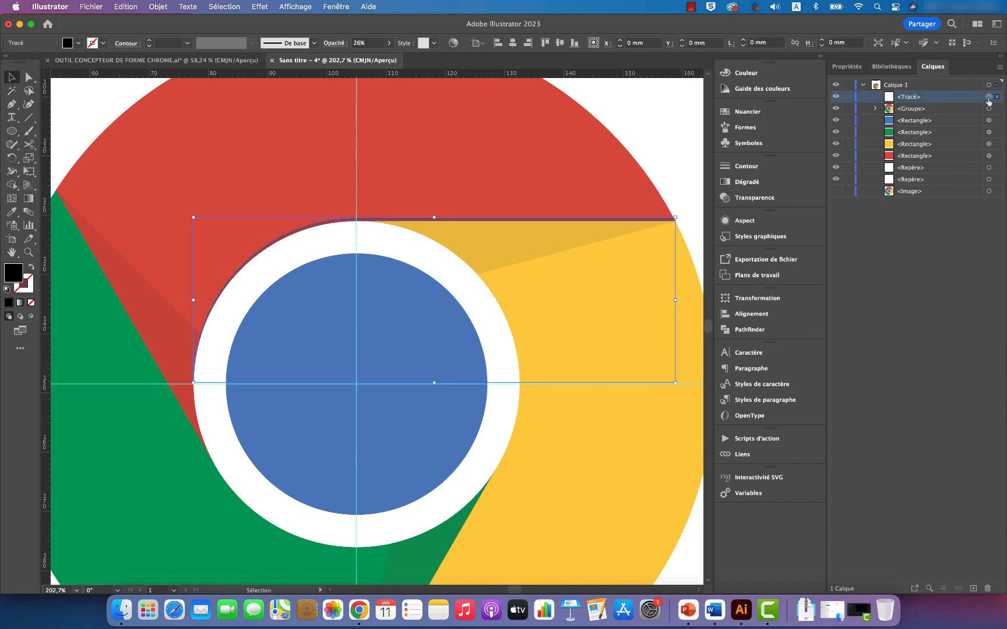
left_click(12, 159)
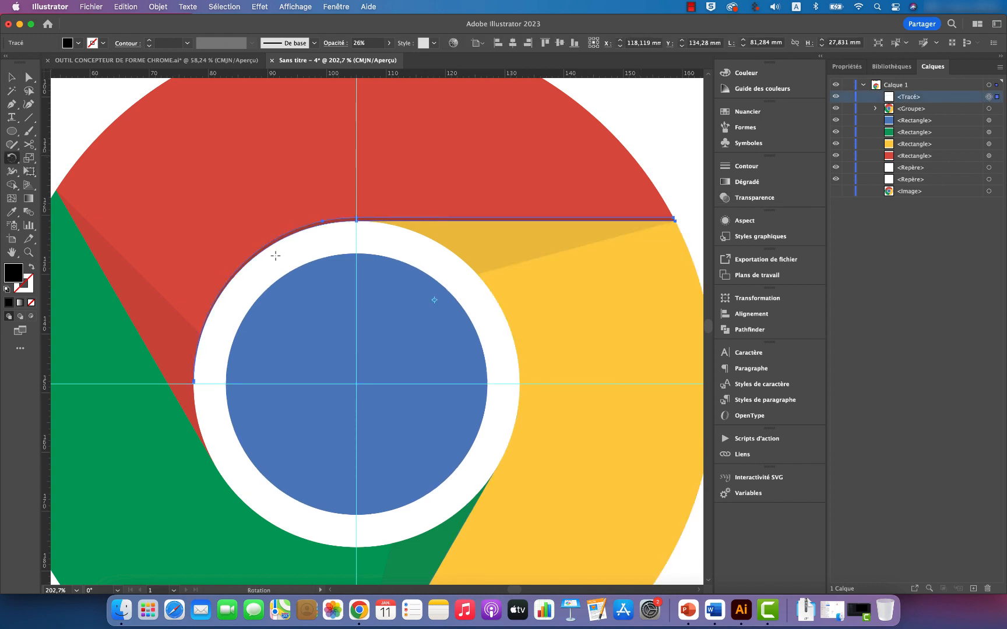
left_click(357, 385, "alt")
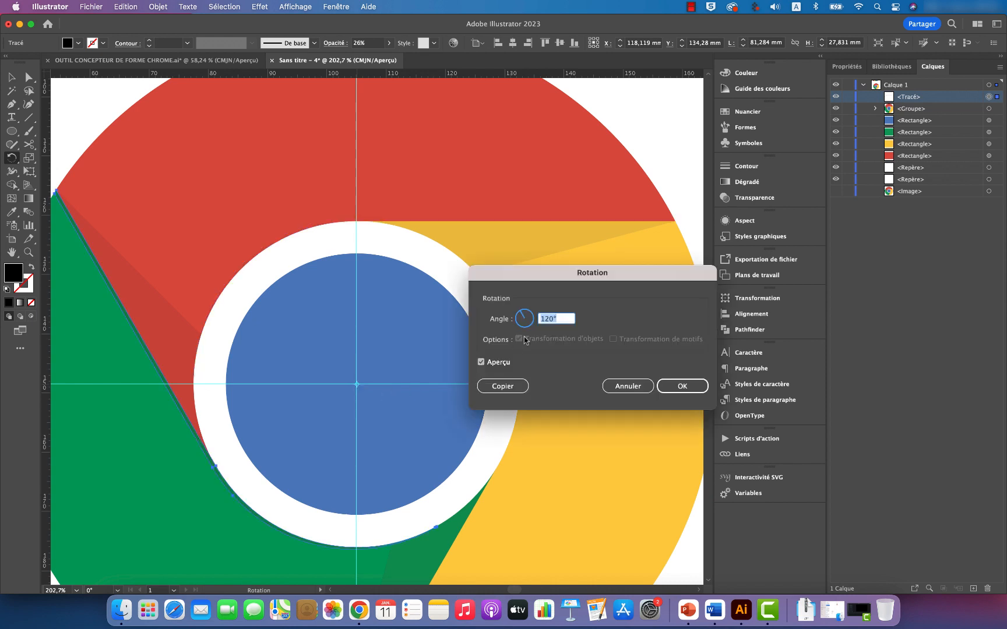
left_click(481, 362)
left_click(482, 362)
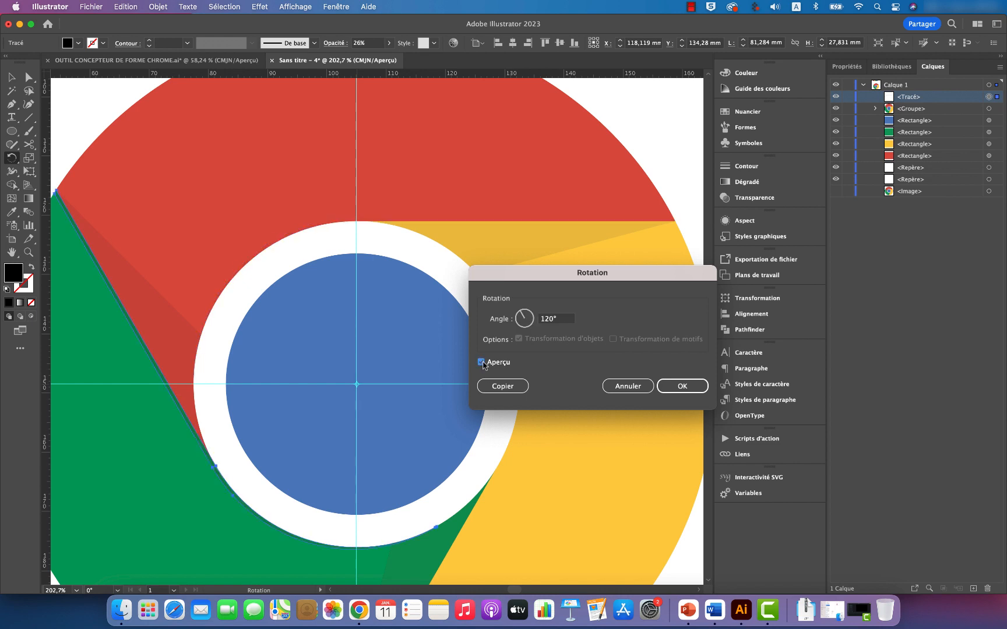
left_click(502, 386)
key("super+d")
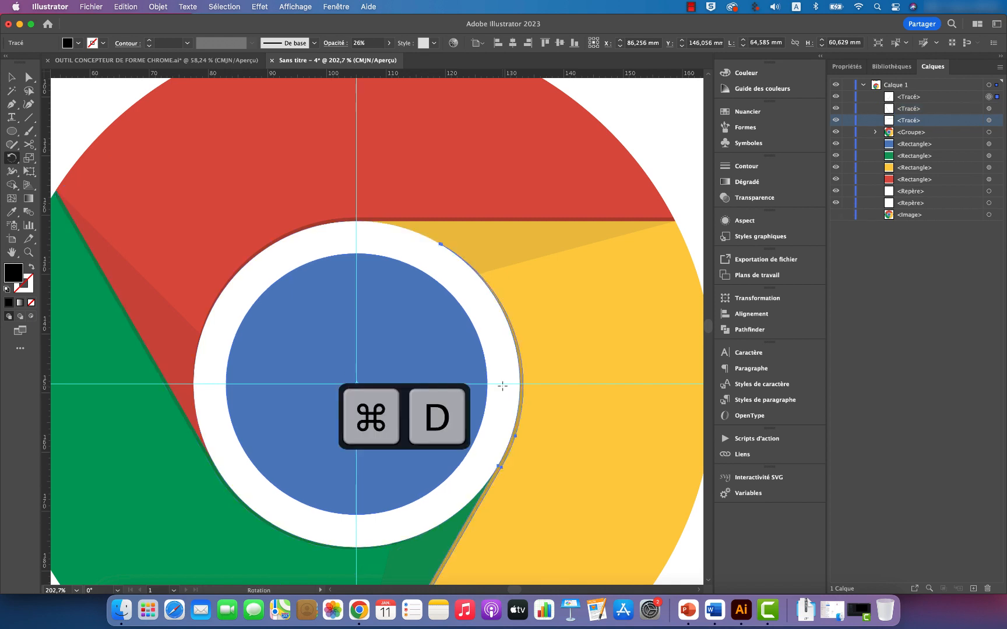
Step: Deselect the last copy and examine the three edge shadows around the white ring and along the colour boundaries
key("v")
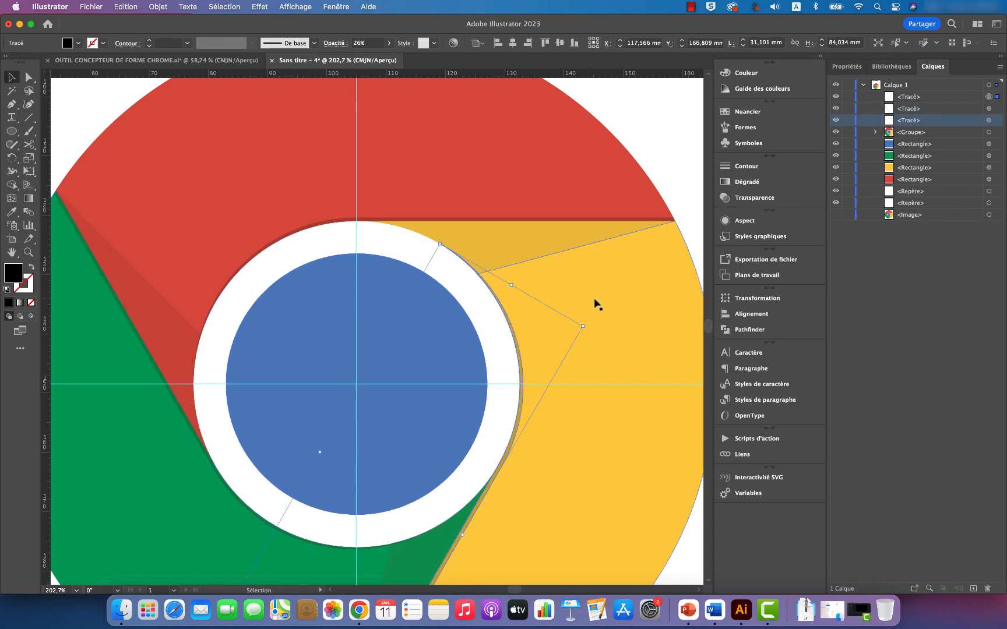
left_click(667, 181)
scroll(574, 297, "down", 1)
scroll(574, 298, "down", 2)
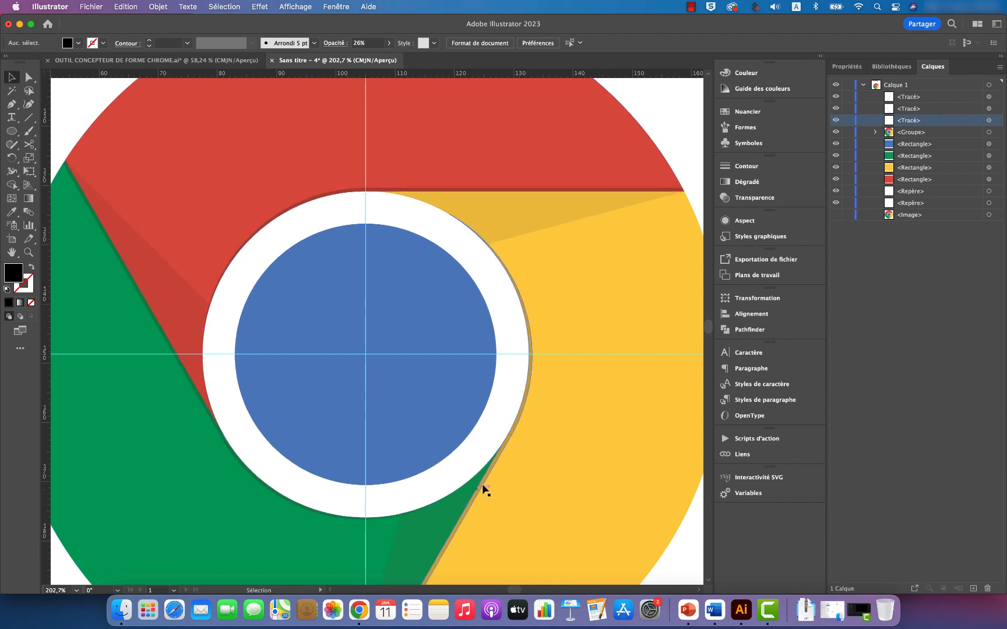
scroll(500, 443, "down", 8)
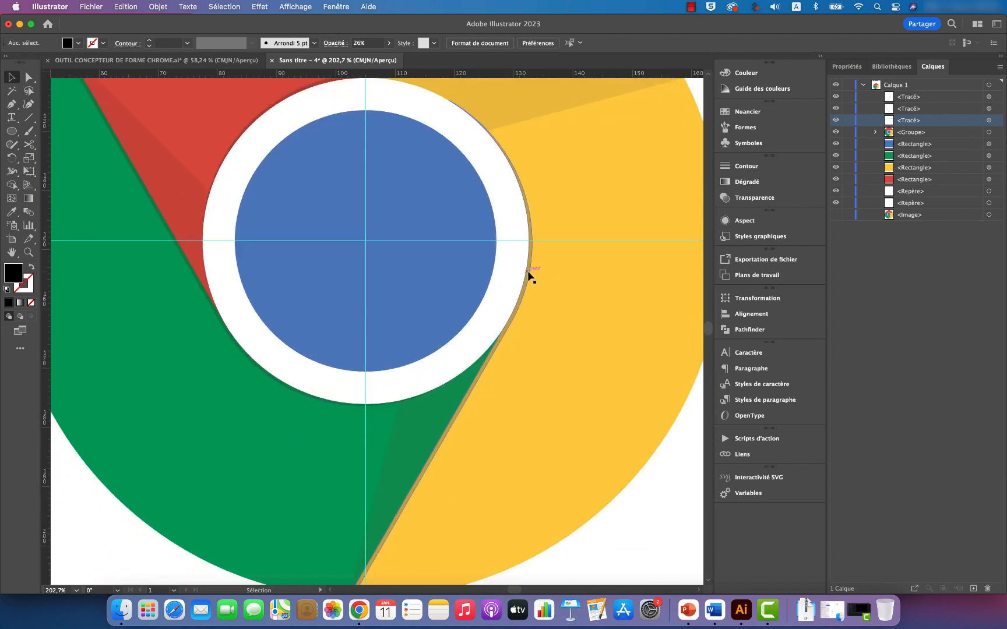
scroll(473, 425, "down", 7)
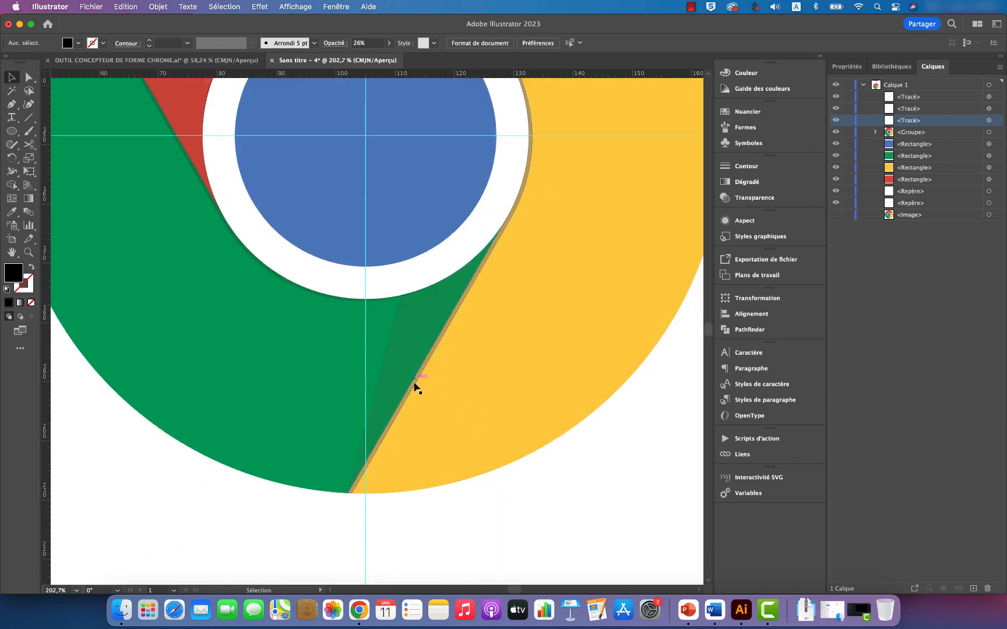
scroll(502, 274, "up", 7)
scroll(503, 275, "up", 3)
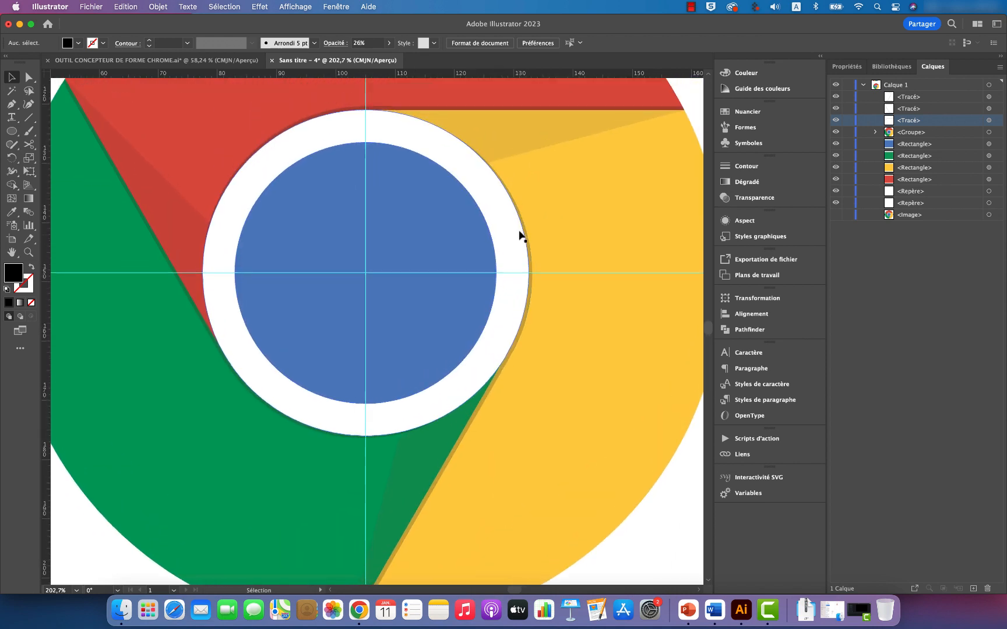
scroll(603, 275, "up", 6)
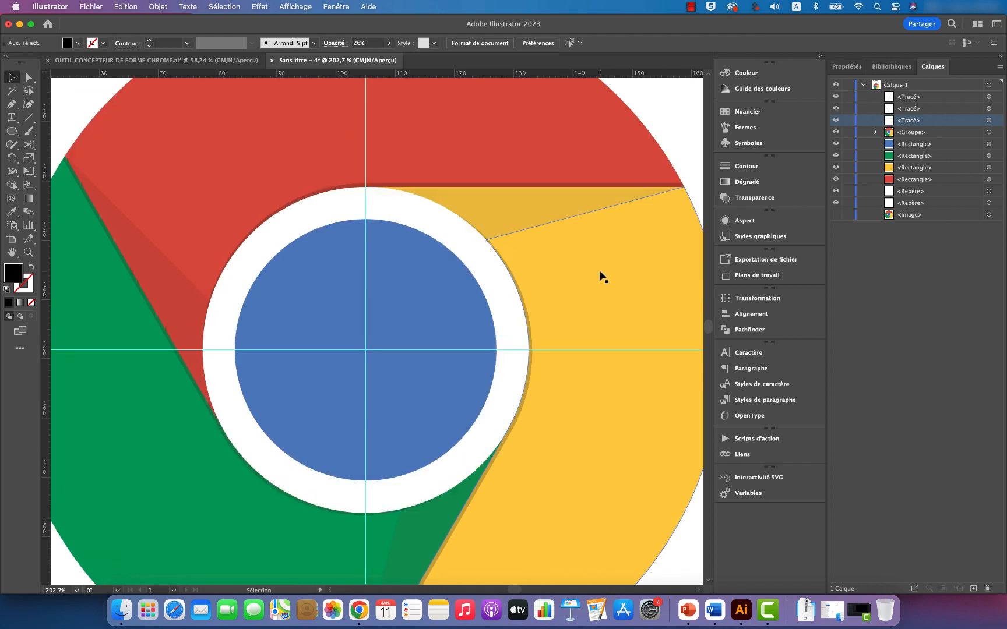
Step: Move the three shadow paths into the logo group in the layer structure
key("z")
left_click_drag(582, 236, 471, 253)
scroll(471, 253, "right", 8)
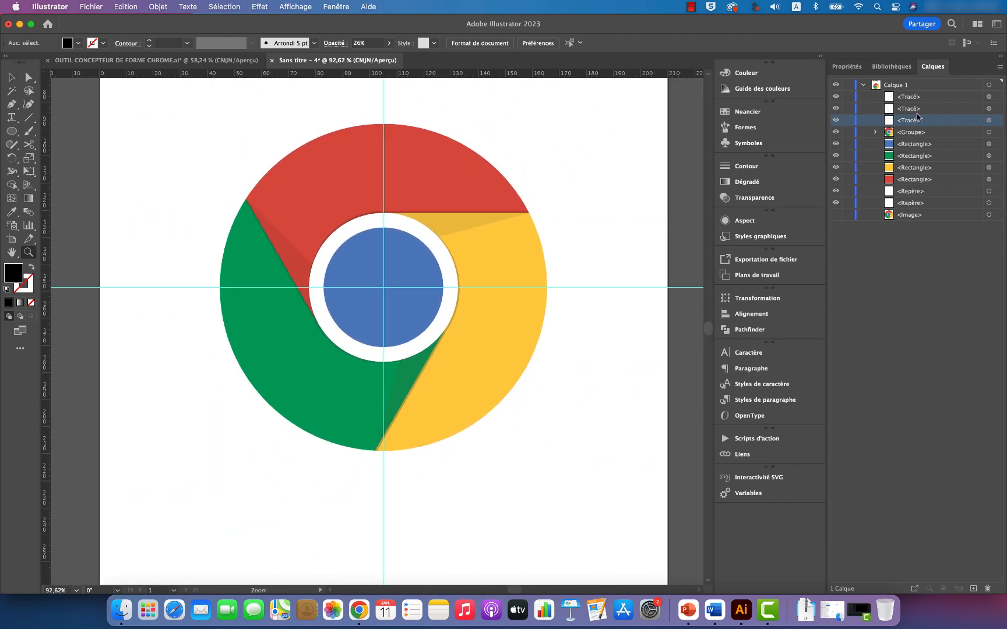
left_click(910, 98)
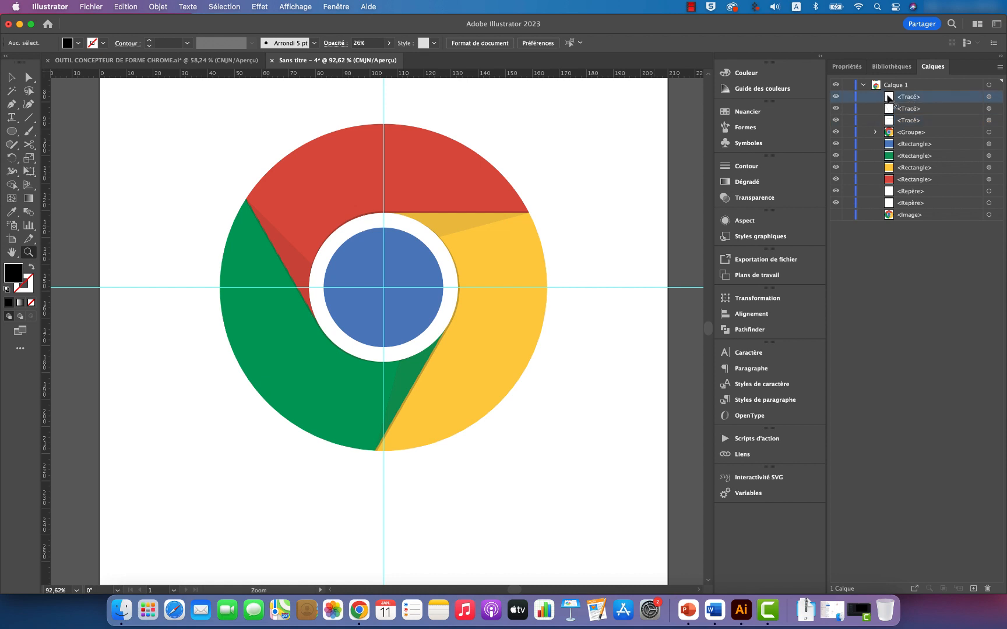
mouse_move(889, 98)
left_mouse_down()
mouse_move(896, 135)
mouse_move(895, 111)
left_mouse_up()
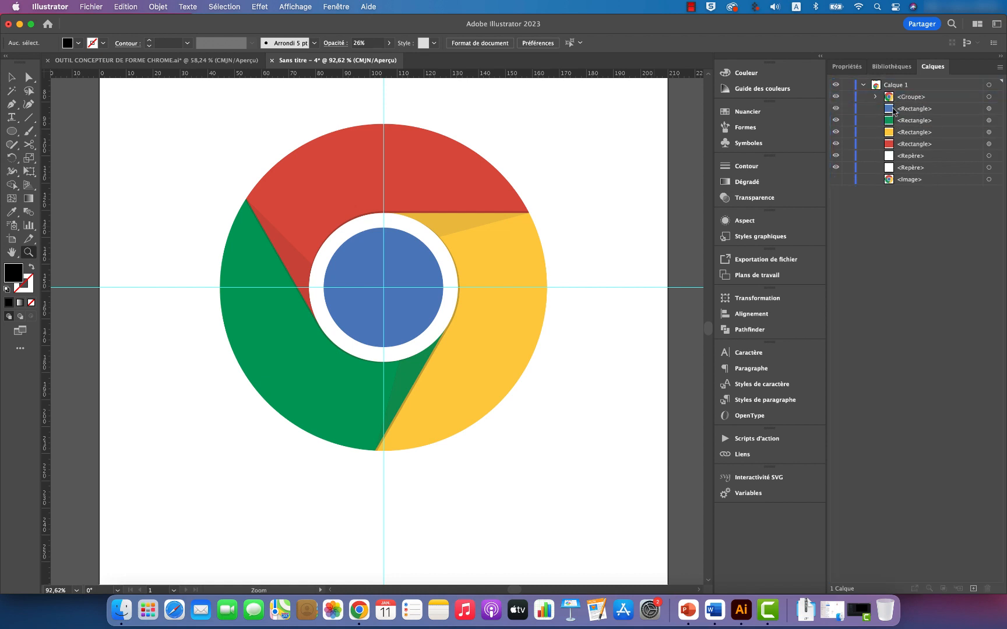
Step: Hide the logo group, show the reference image and examine its outer edge close up, from the red top to the yellow bottom
left_click(836, 98)
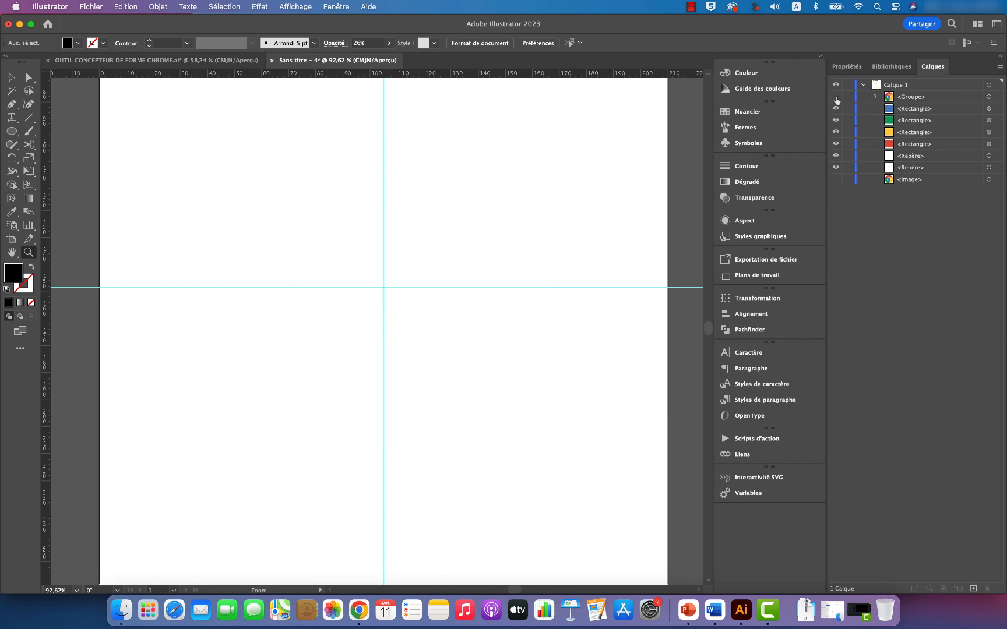
left_click(836, 180)
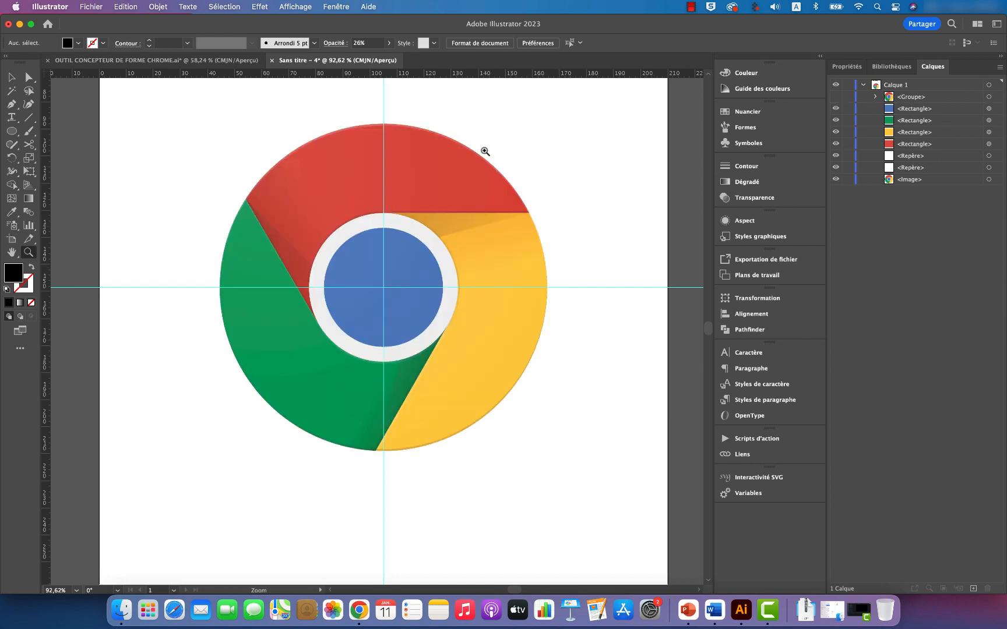
left_click_drag(483, 150, 587, 197)
left_click_drag(409, 139, 514, 178)
scroll(454, 173, "up", 2)
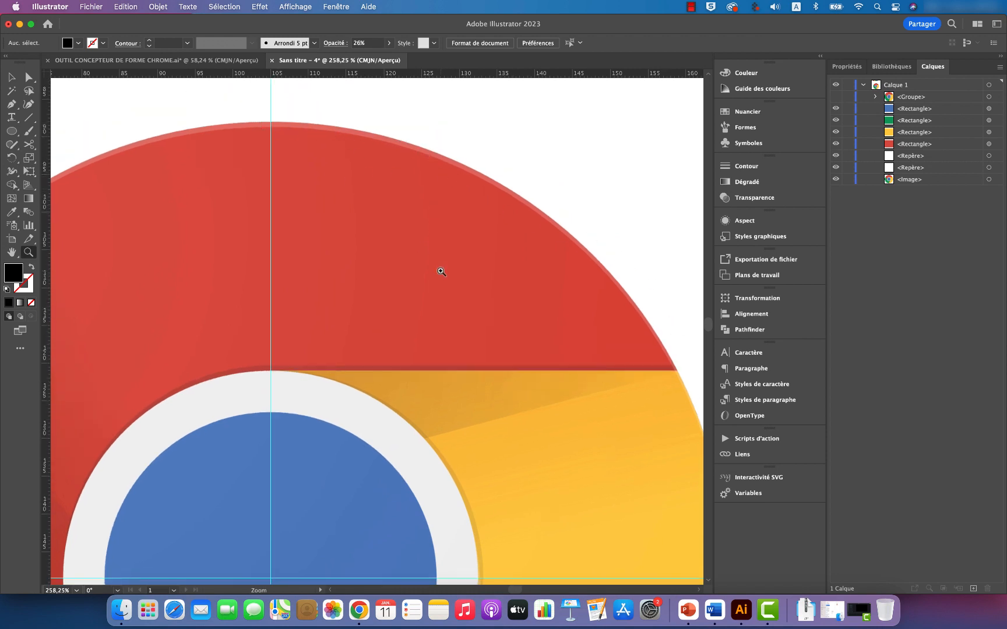
scroll(441, 271, "down", 15)
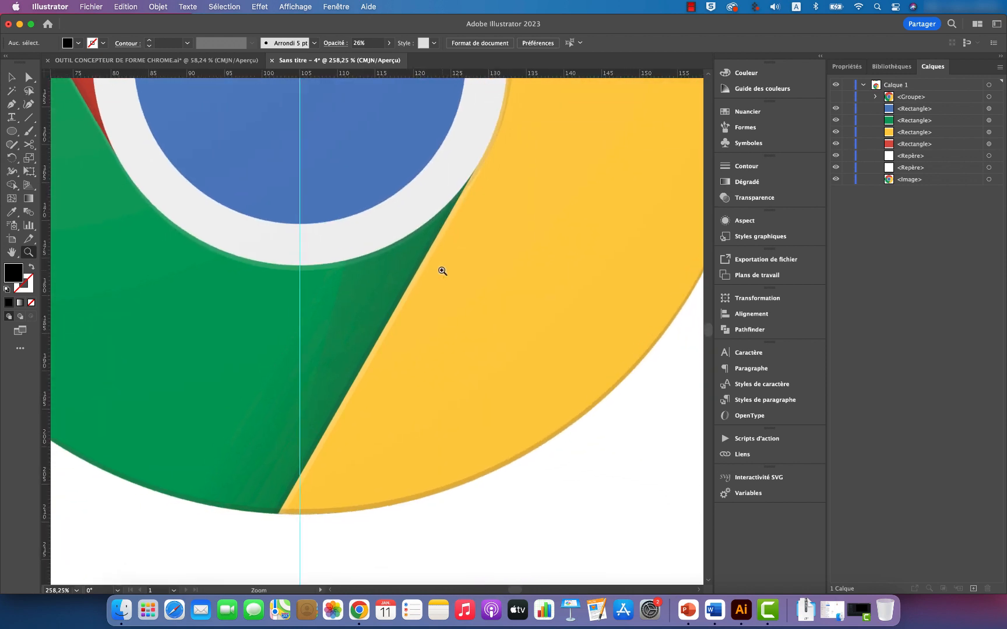
Step: Show the logo group again and hide the reference image in the layer structure
scroll(442, 271, "left", 4)
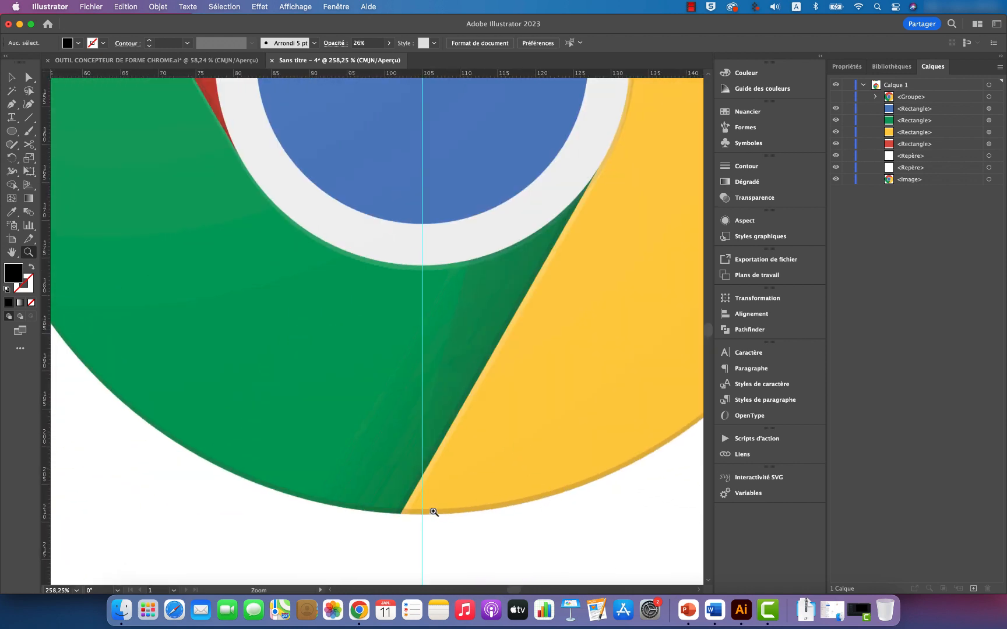
scroll(490, 391, "up", 18)
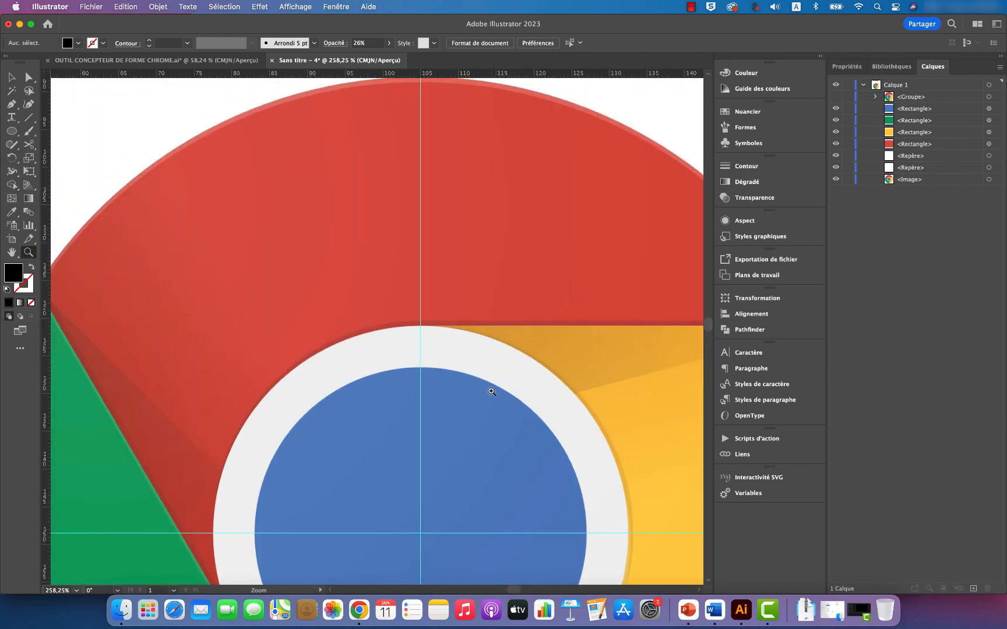
scroll(491, 392, "right", 4)
scroll(491, 391, "up", 1)
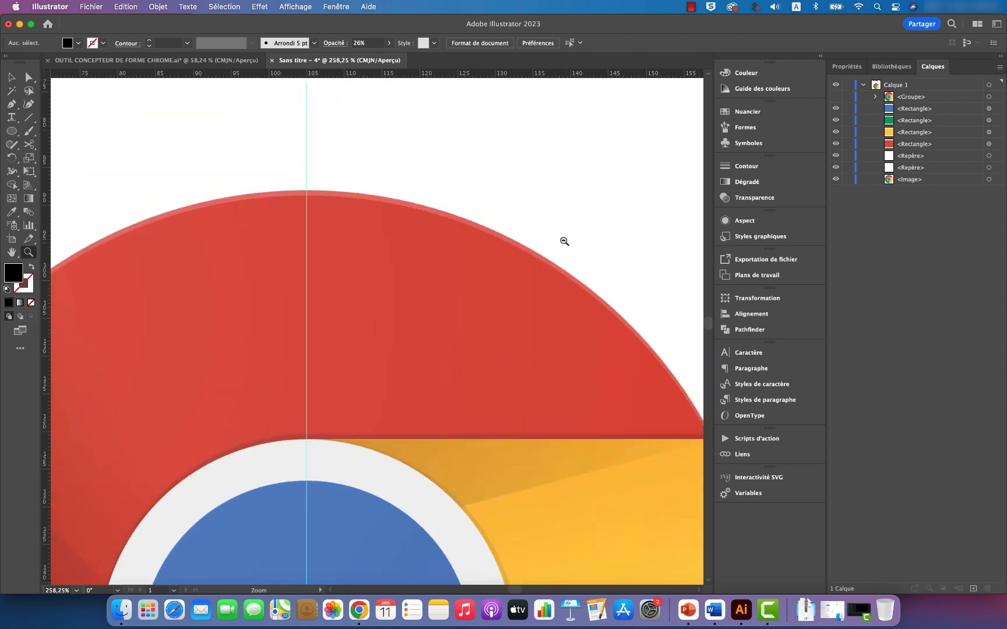
scroll(564, 241, "down", 6)
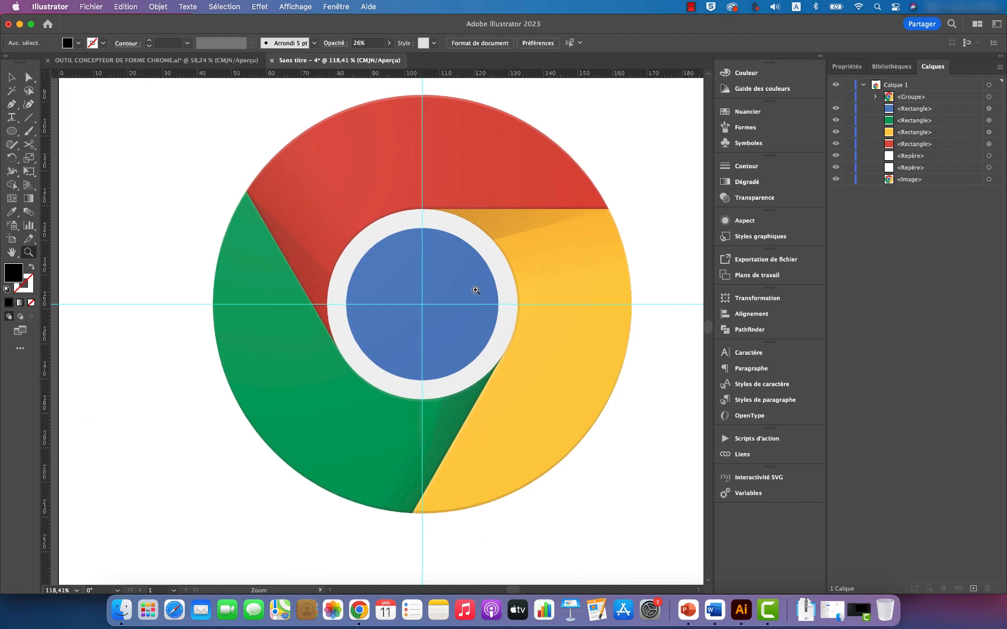
scroll(476, 291, "right", 3)
left_click(836, 97)
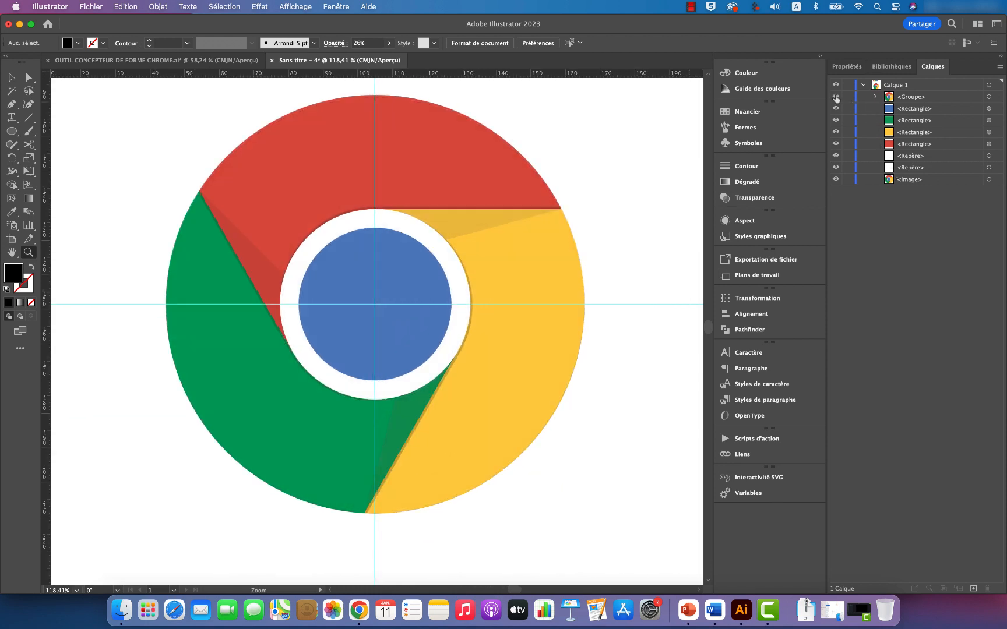
left_click(836, 180)
scroll(497, 304, "up", 2)
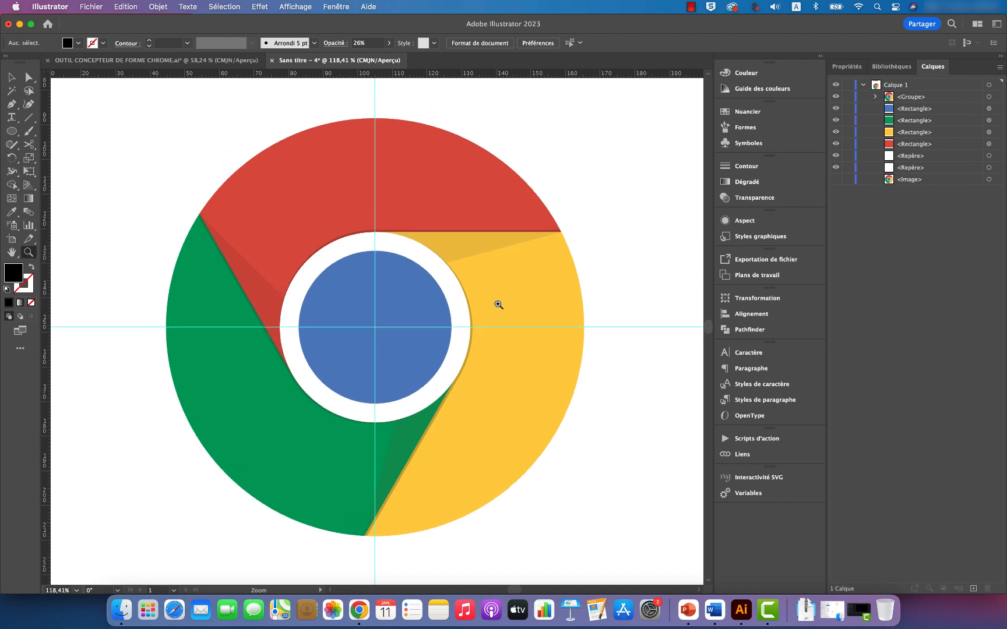
Step: Draw a circle about 120.77 mm in diameter from the crossing of the guides, covering the whole logo
key("v")
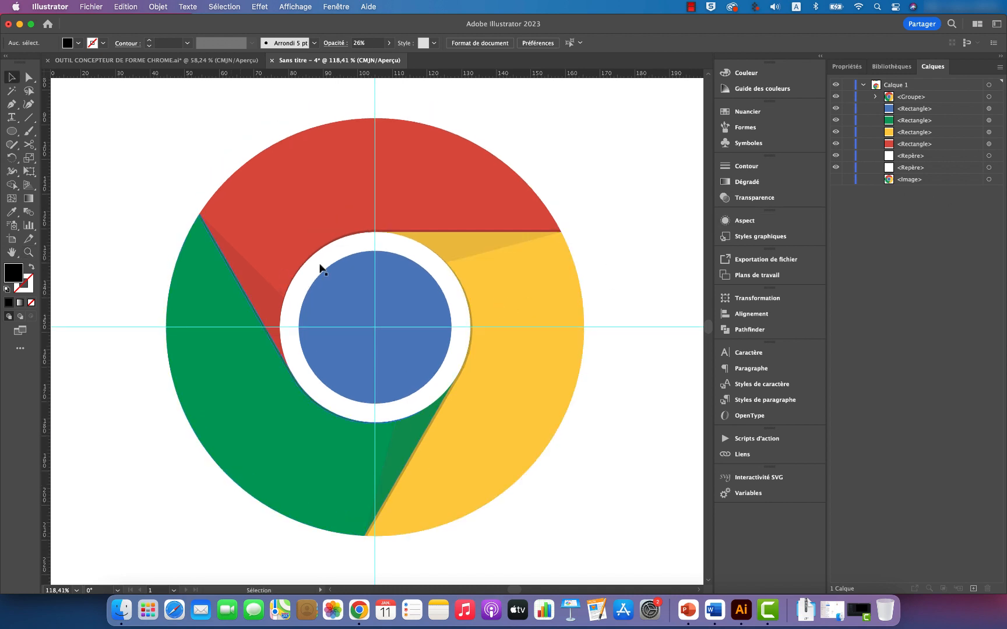
left_click(12, 131)
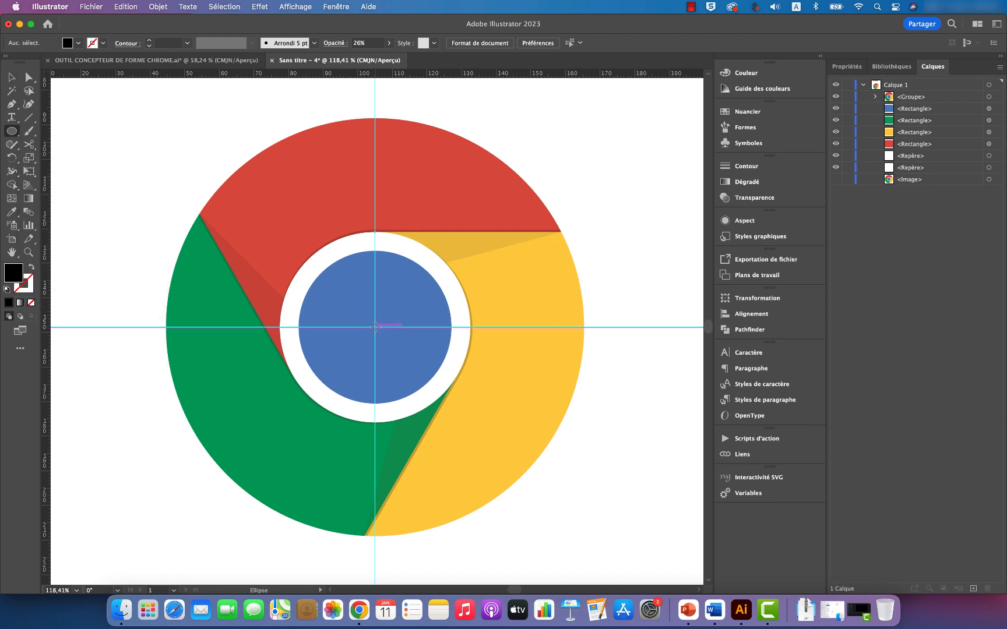
left_click_drag(375, 327, 584, 357)
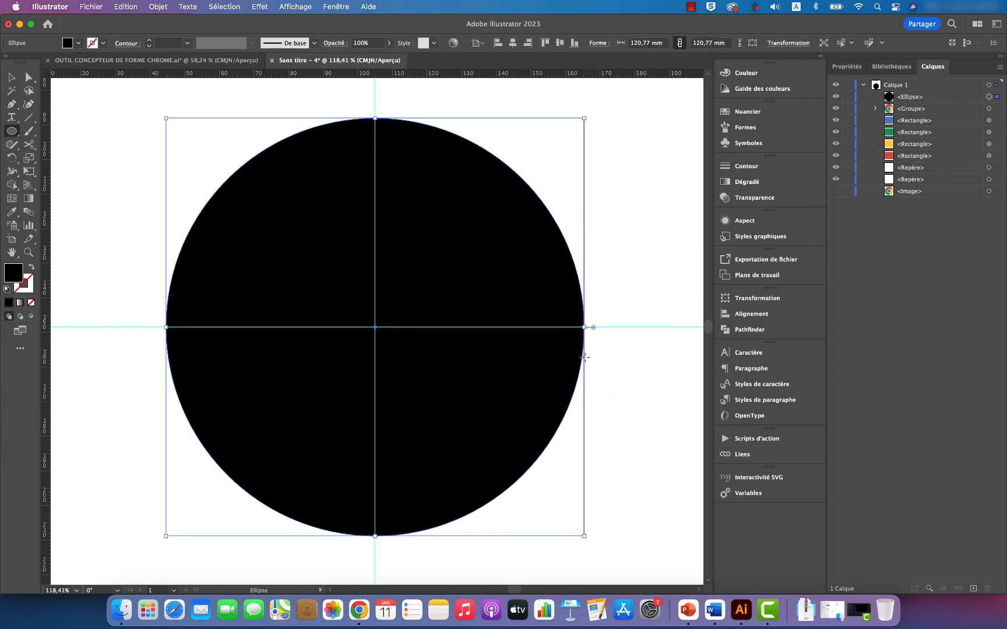
Step: Swap the circle's fill and stroke so only a black outline is left, with a 0.25 pt stroke weight
left_click(31, 268)
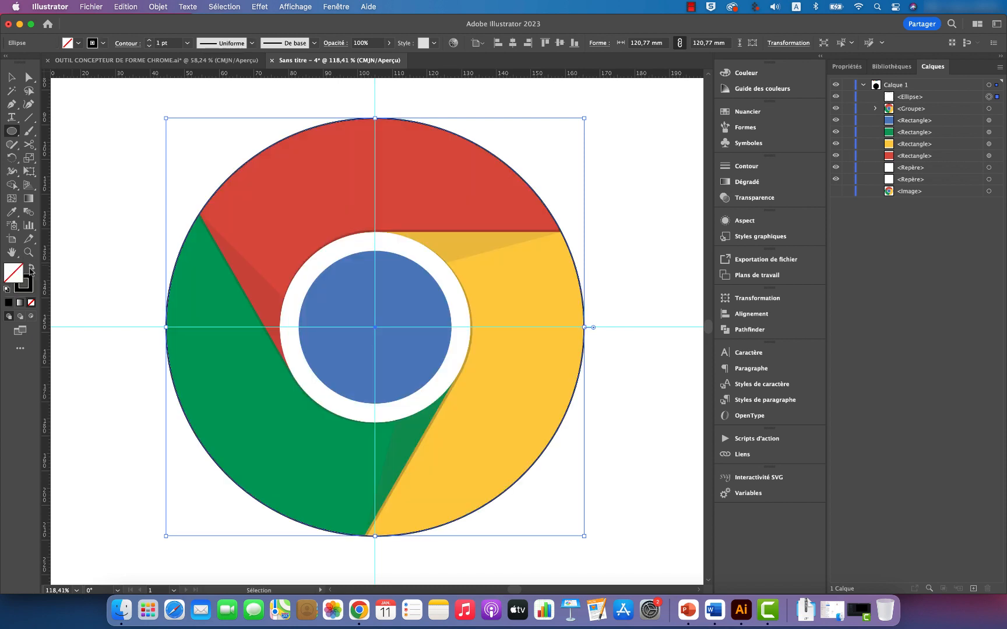
left_click(185, 46)
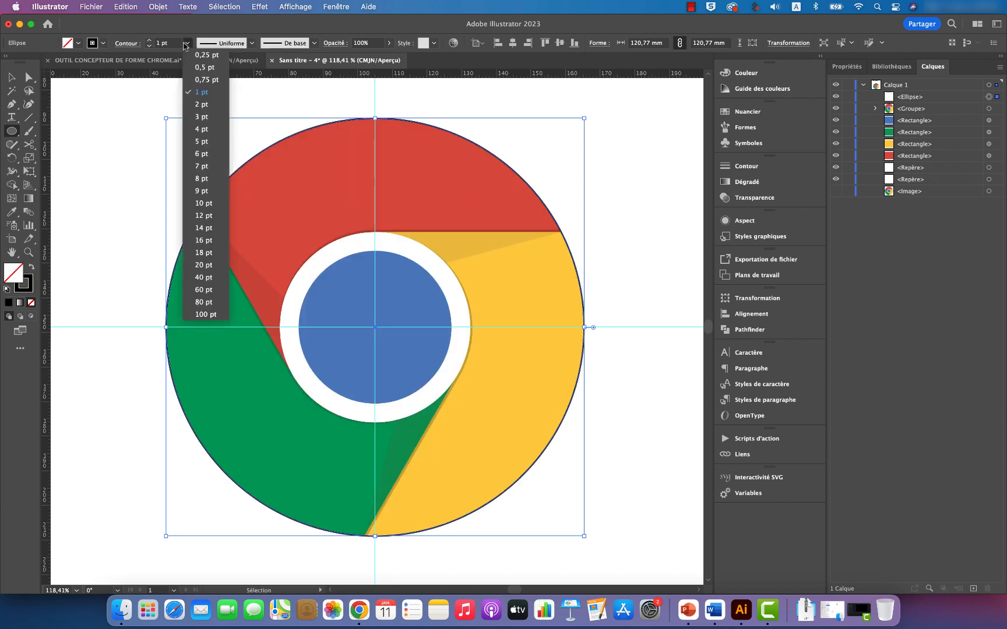
left_click(197, 58)
left_click(12, 71)
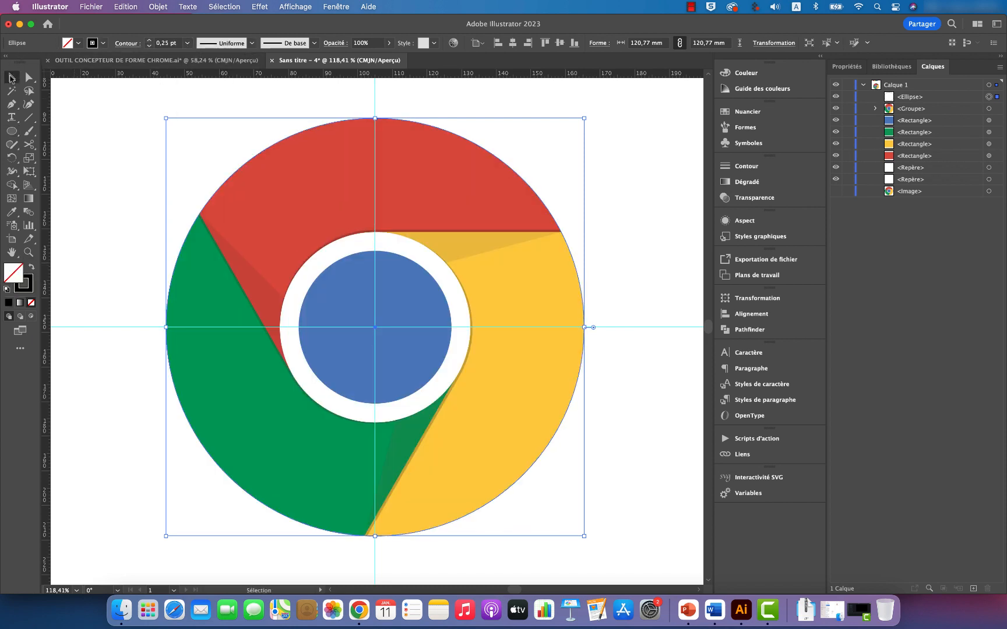
left_click(621, 218)
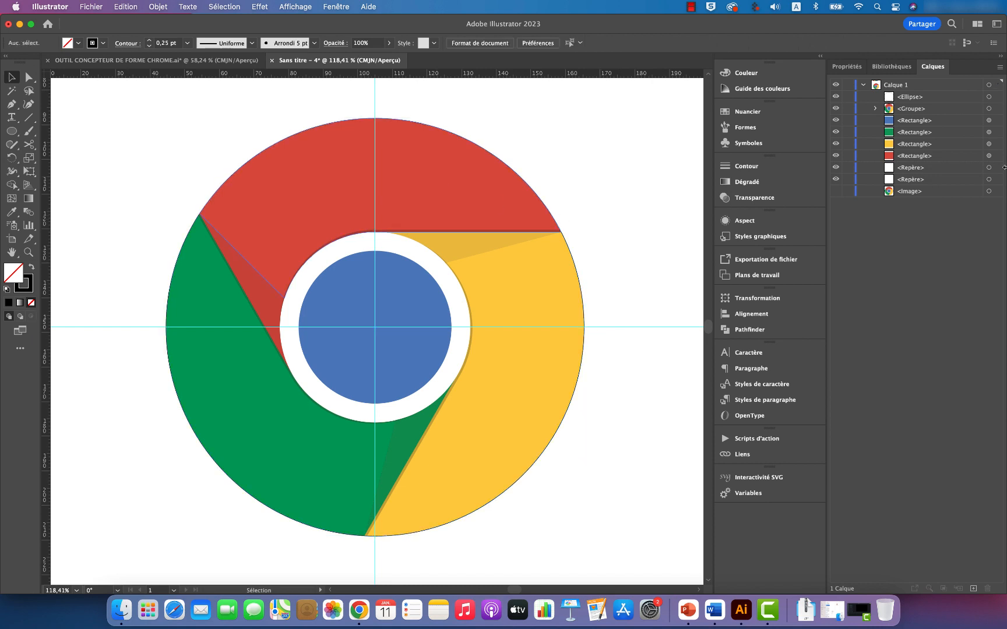
Step: Duplicate the outline circle slightly below the original and hide the logo group
left_click(453, 135)
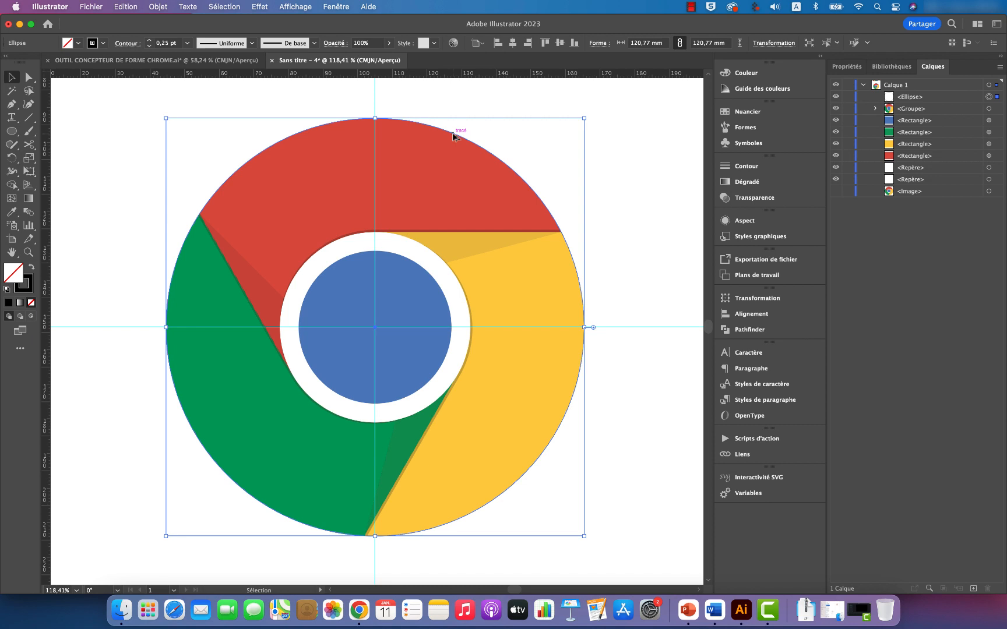
key("alt")
left_click_drag(453, 135, 454, 135)
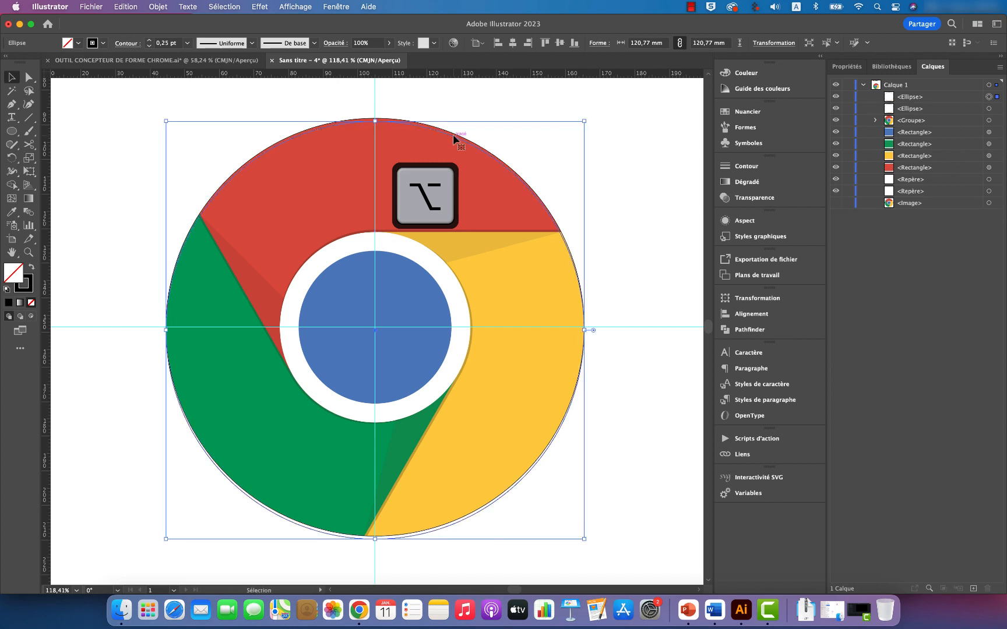
left_click(835, 120)
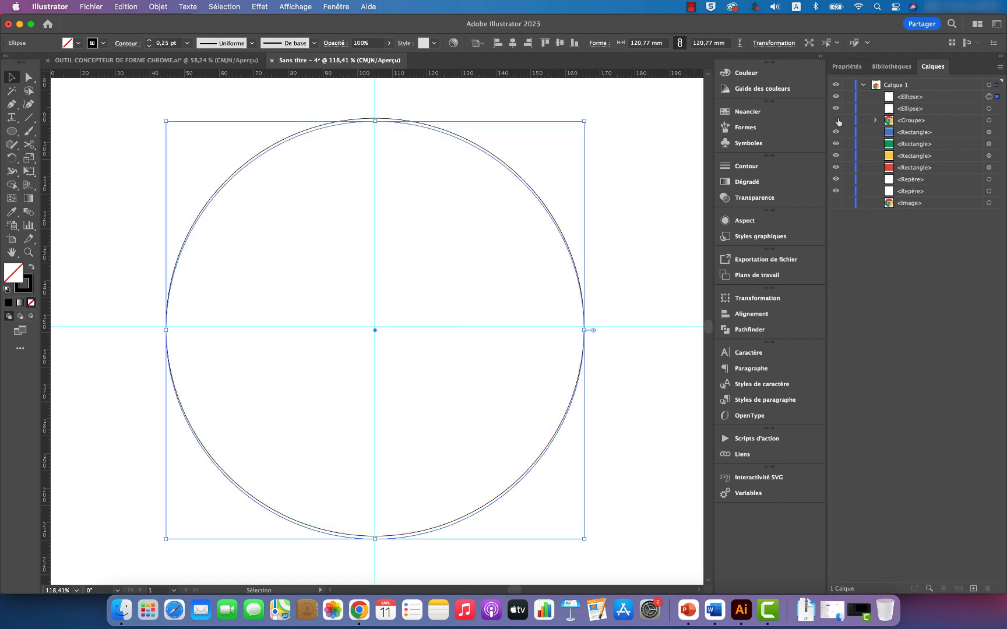
left_click(610, 249)
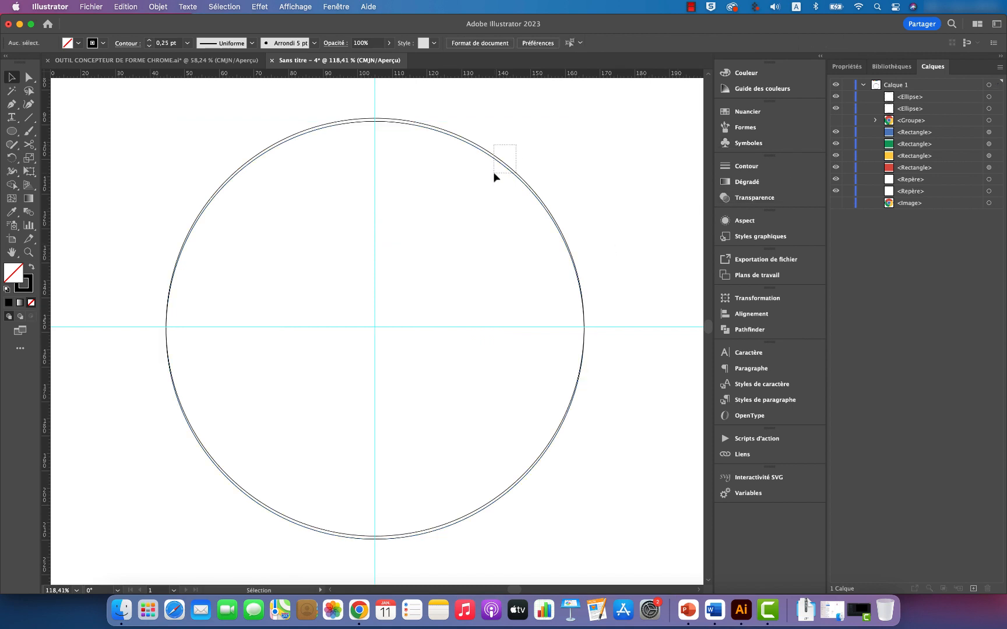
Step: Select both circles and extract the thin upper crescent between them as its own shape with the Shape Builder tool
key("super+a")
key("z")
left_click_drag(446, 180, 501, 203)
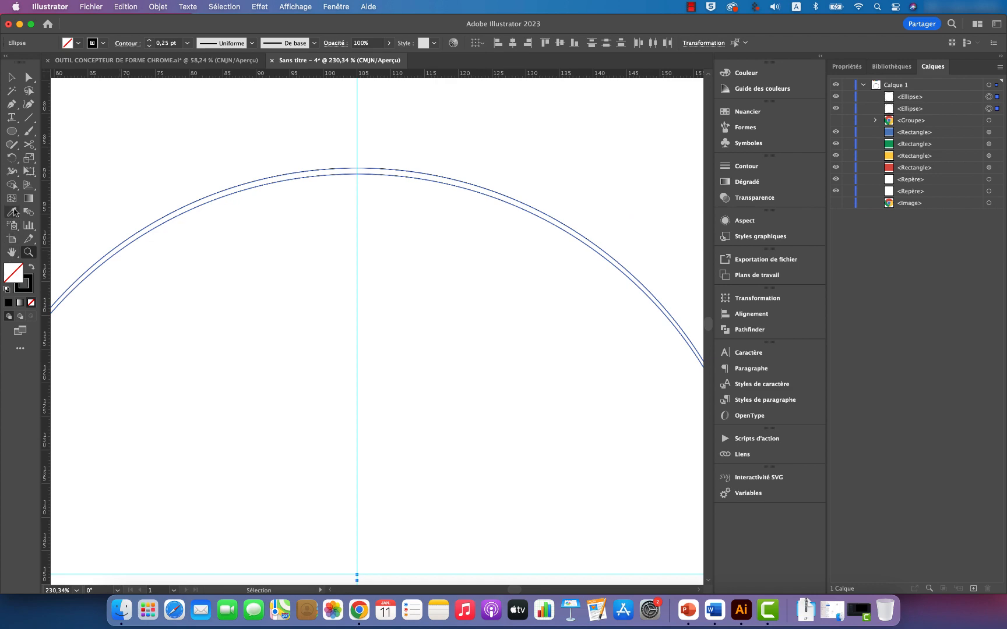
left_click(11, 157)
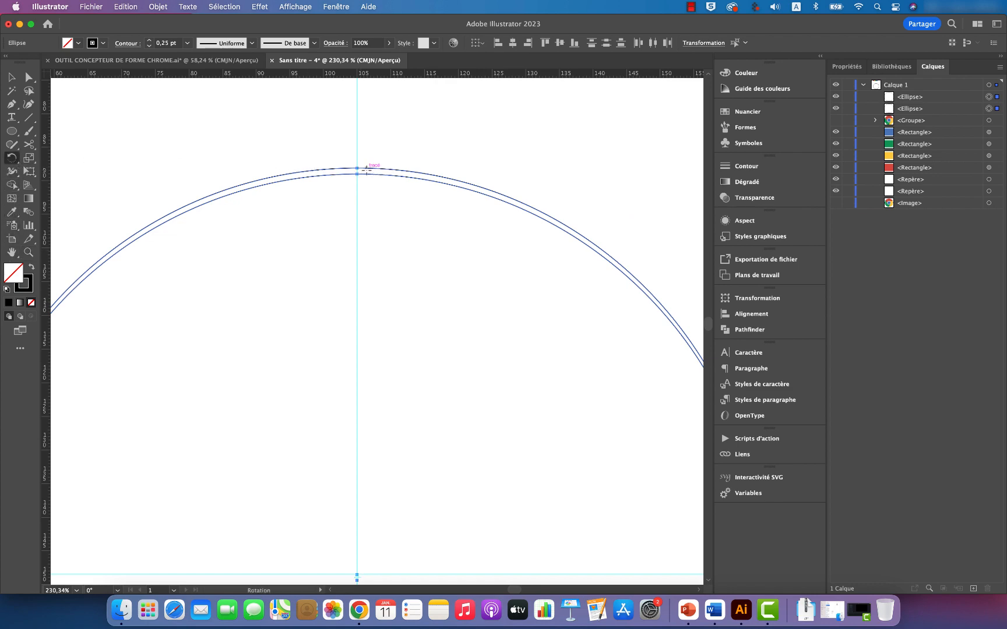
left_click(12, 185)
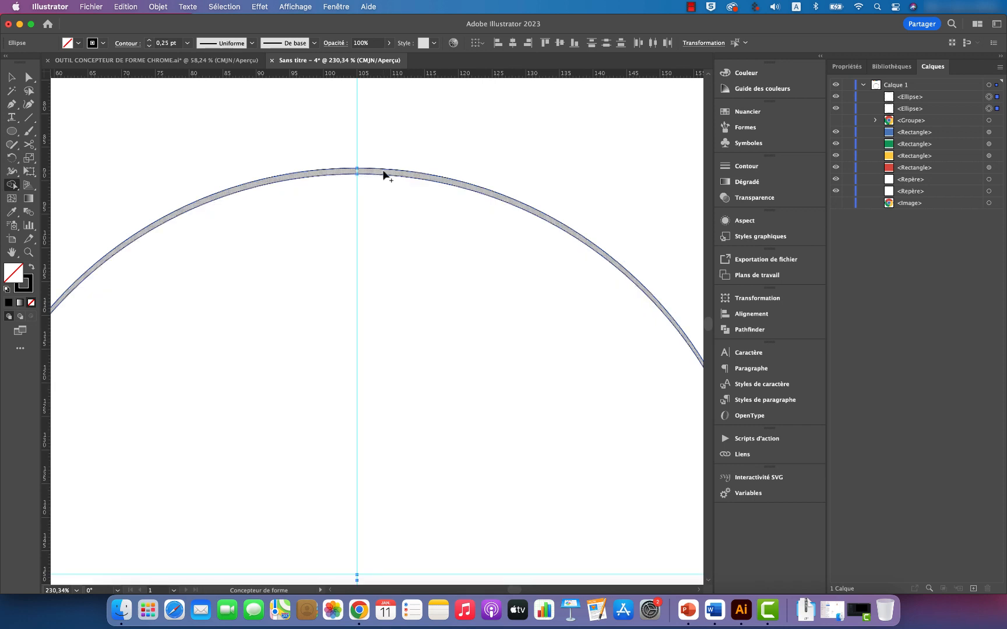
left_click(382, 173)
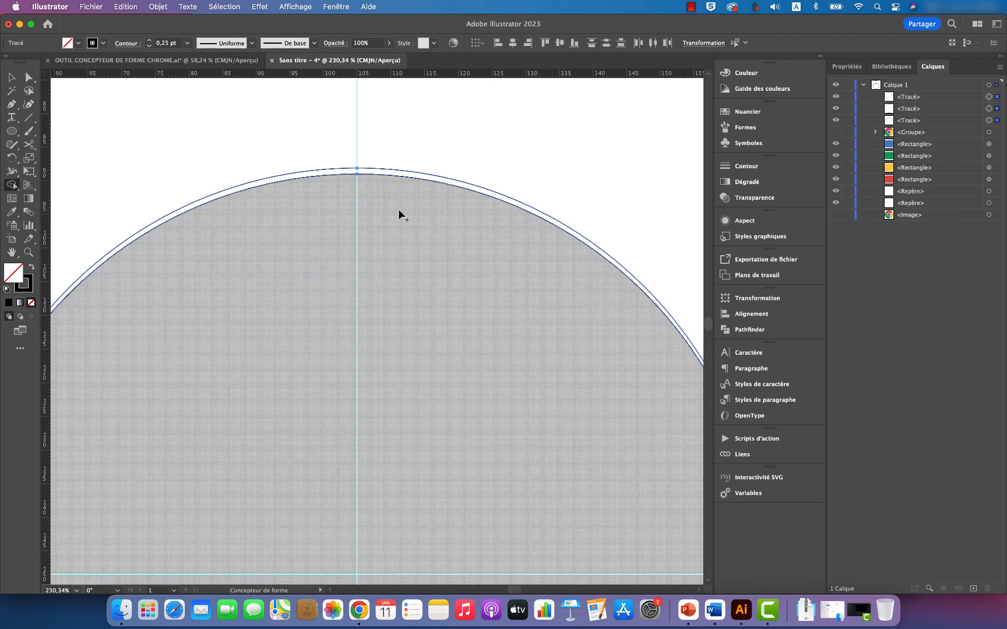
Step: Delete the remaining circle and lower crescent paths, keeping only the thin upper crescent
key("v")
scroll(493, 225, "down", 2)
key("z")
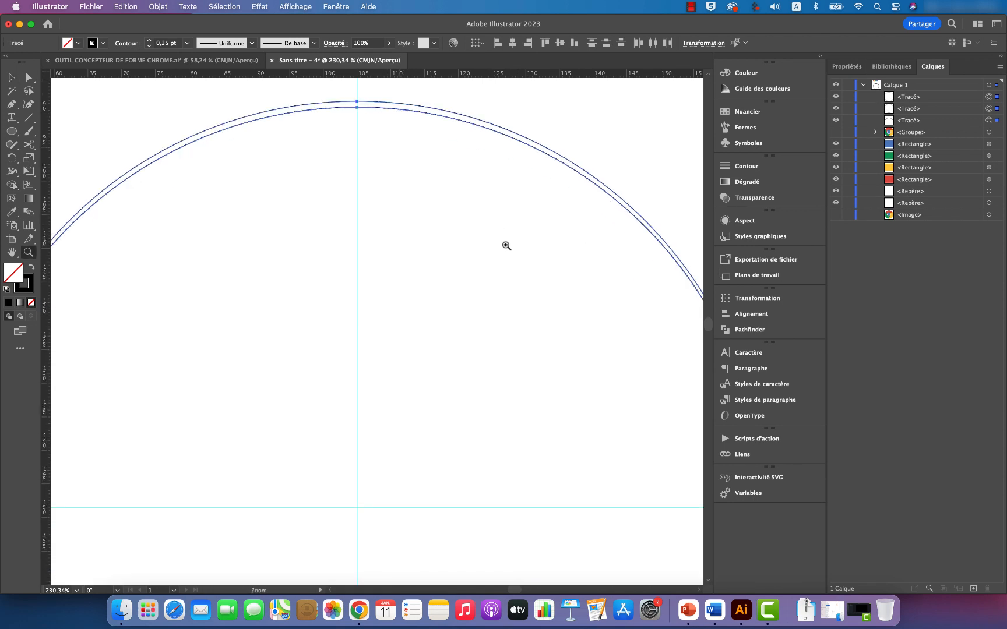
left_click_drag(524, 236, 331, 255)
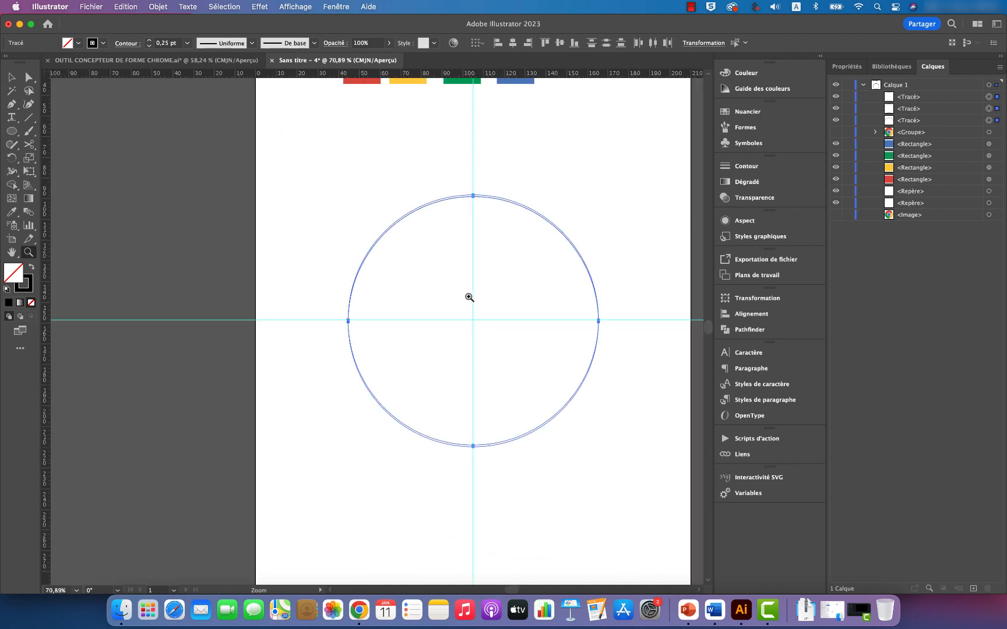
key("v")
left_click(645, 367)
left_click_drag(626, 367, 547, 375)
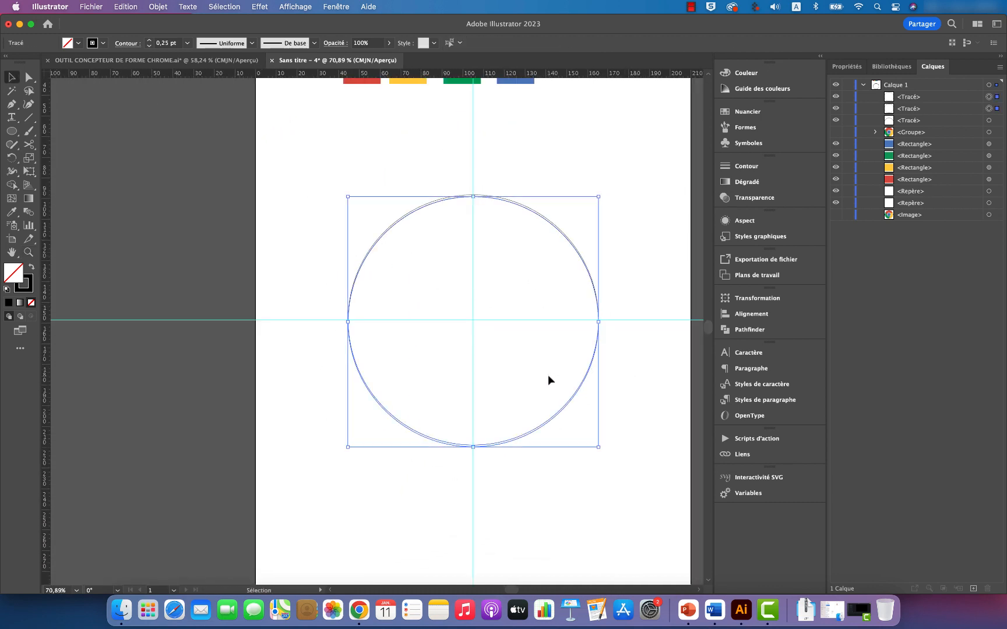
key("Delete")
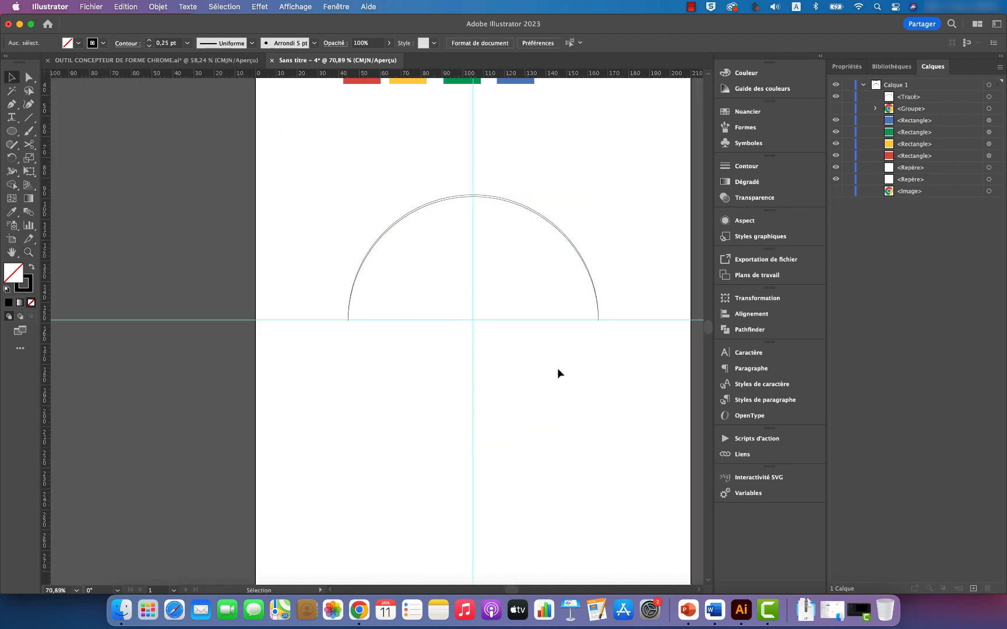
Step: Give the upper crescent a white fill and no stroke
left_click(520, 206)
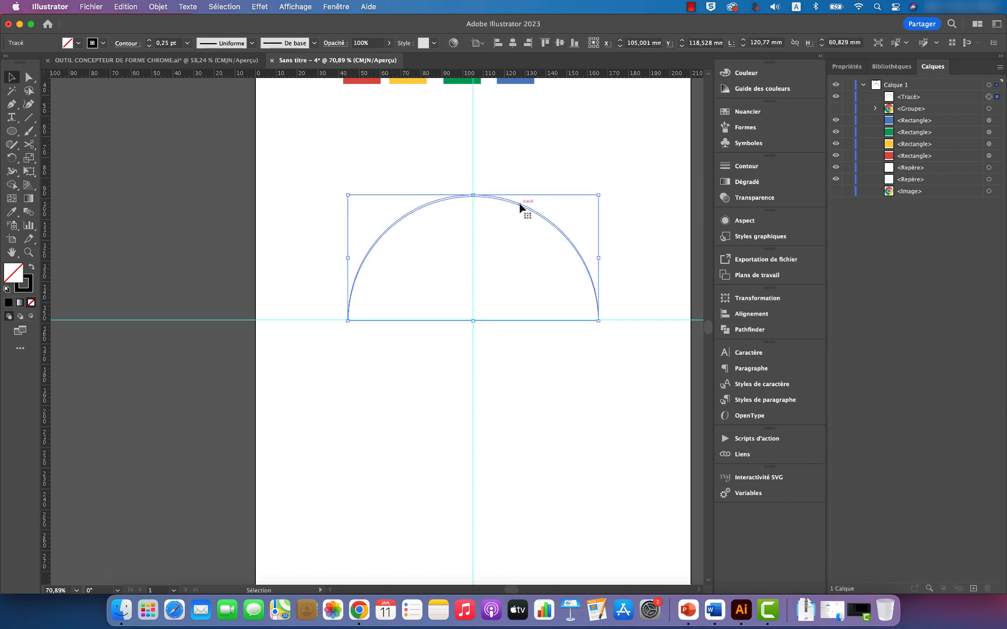
left_click(78, 43)
left_click(23, 61)
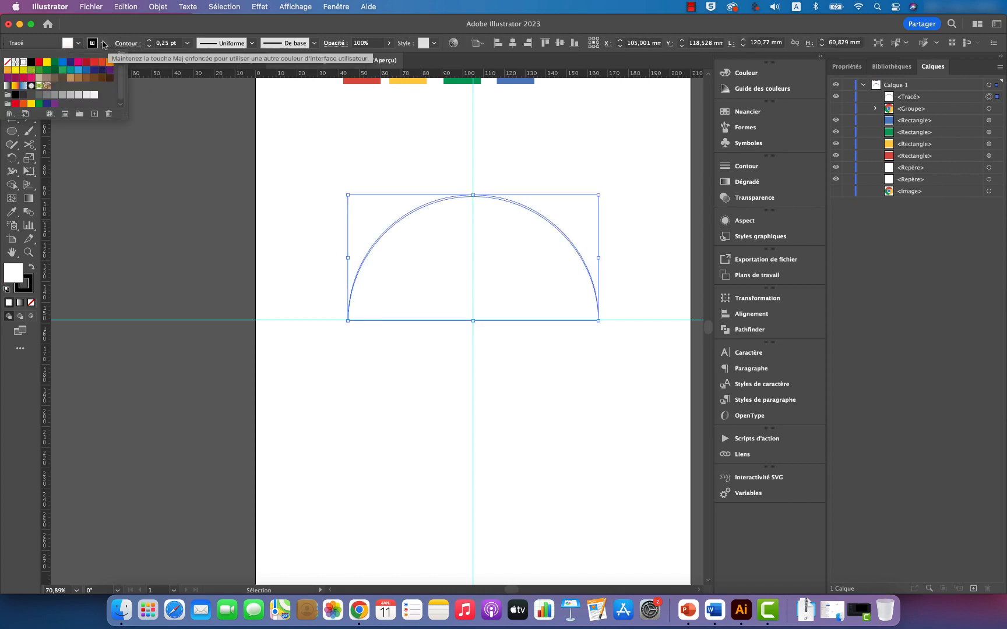
left_click(105, 45)
left_click(7, 62)
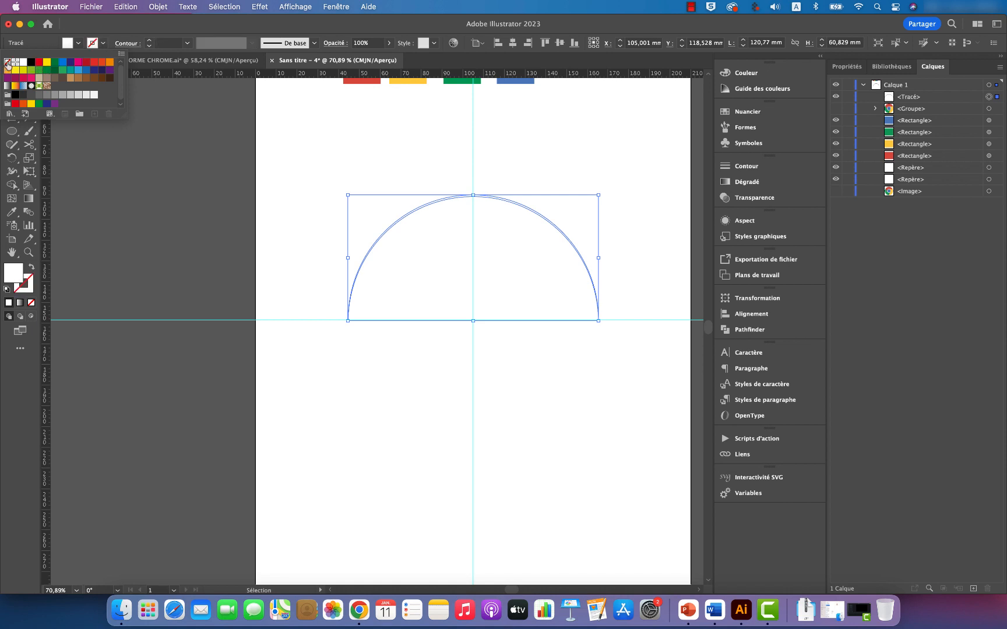
Step: Set the crescent's opacity to 60% and show the logo group again
left_click(761, 202)
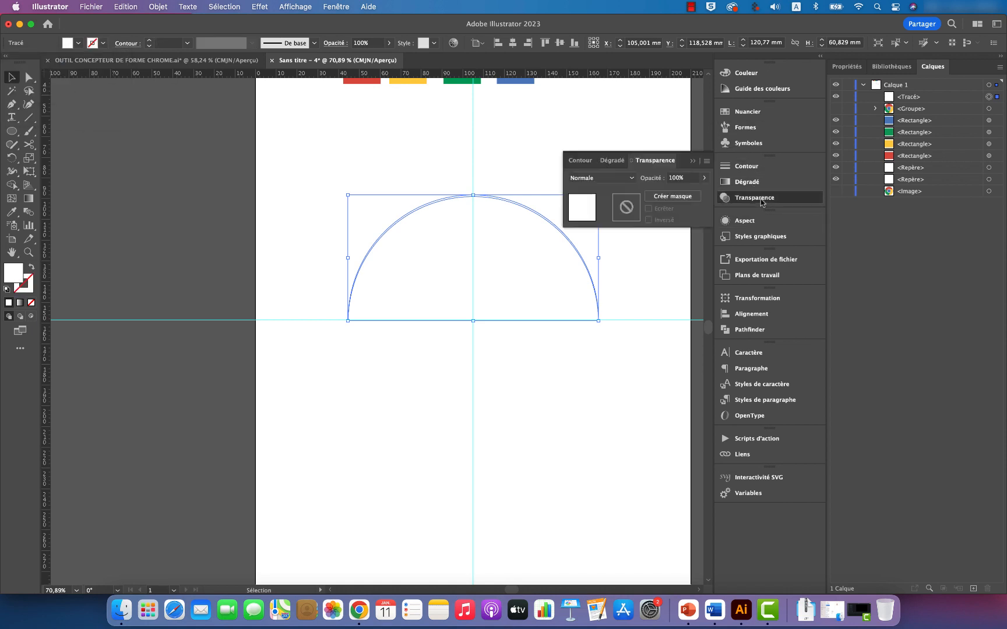
left_click(704, 178)
left_click_drag(703, 195, 693, 196)
left_click(837, 109)
left_click(637, 306)
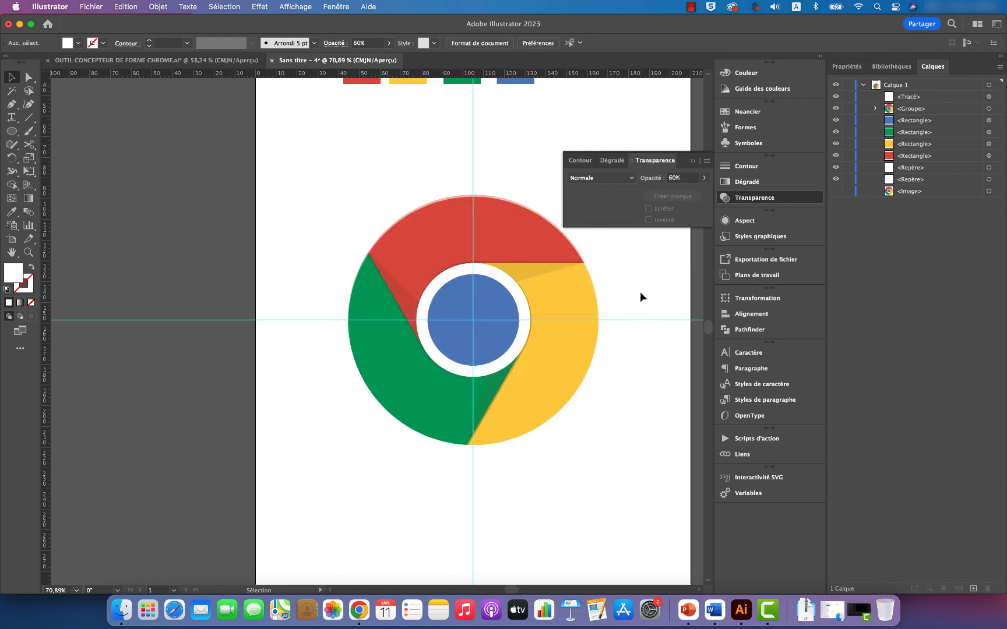
Step: Examine the light crescent along the red outer edge and the logo's lower edge close up
key("z")
left_click_drag(502, 202, 642, 307)
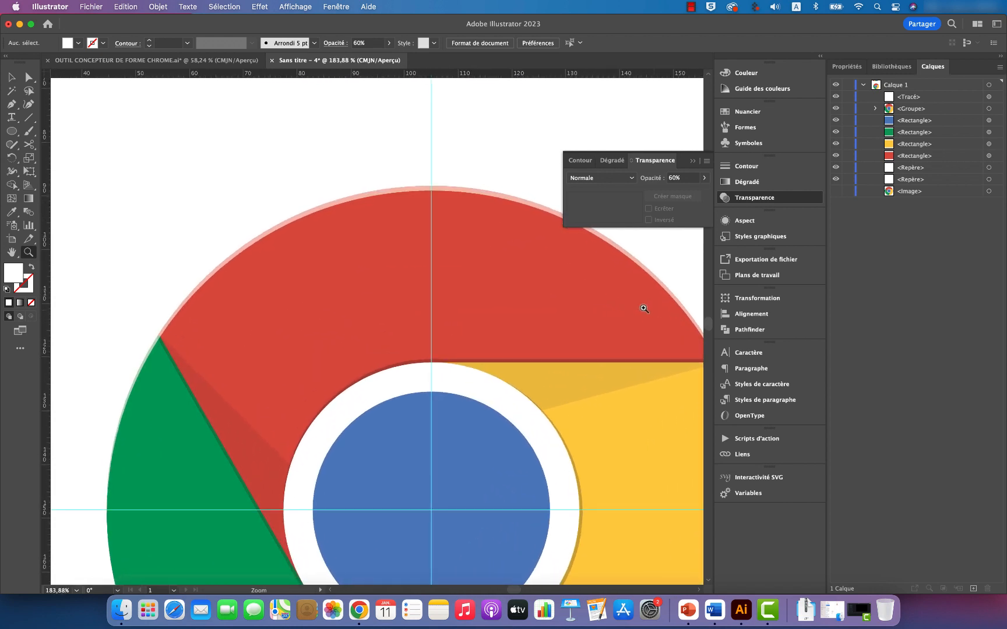
scroll(478, 278, "down", 3)
scroll(478, 278, "right", 3)
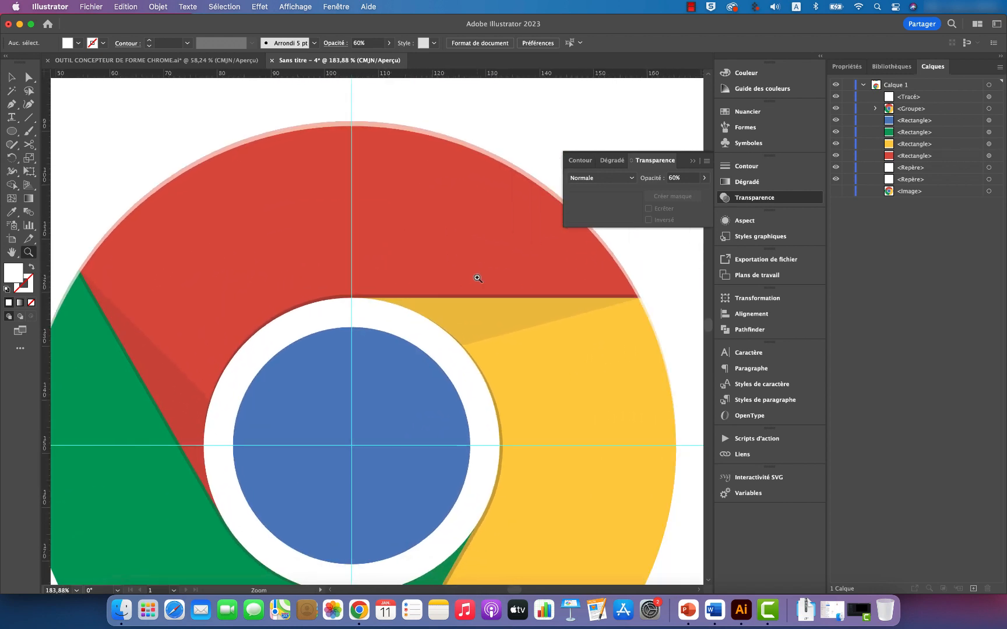
scroll(478, 278, "down", 10)
scroll(478, 278, "up", 7)
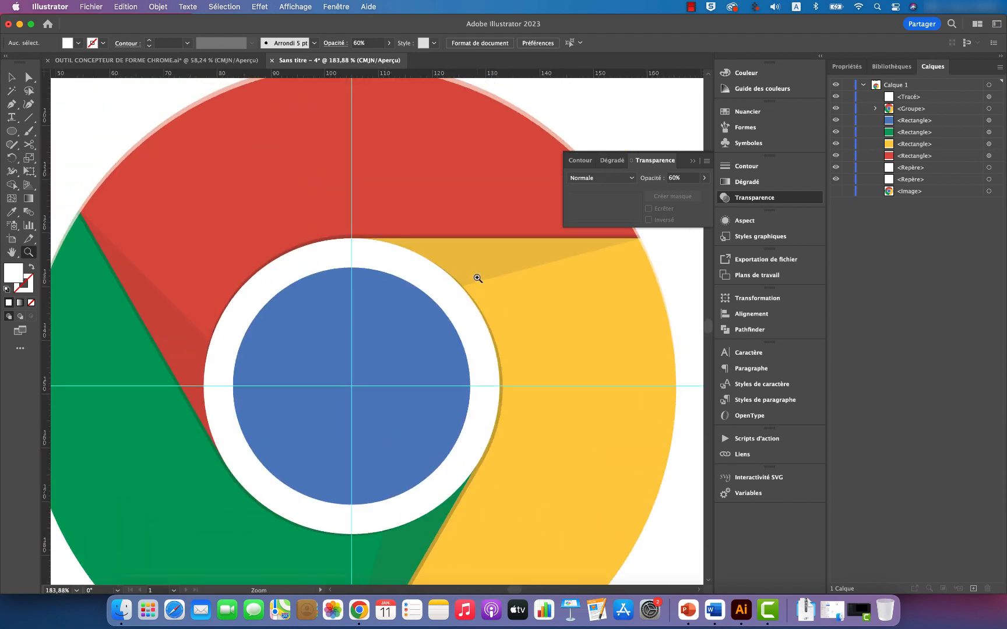
scroll(427, 243, "up", 2)
scroll(439, 252, "down", 10)
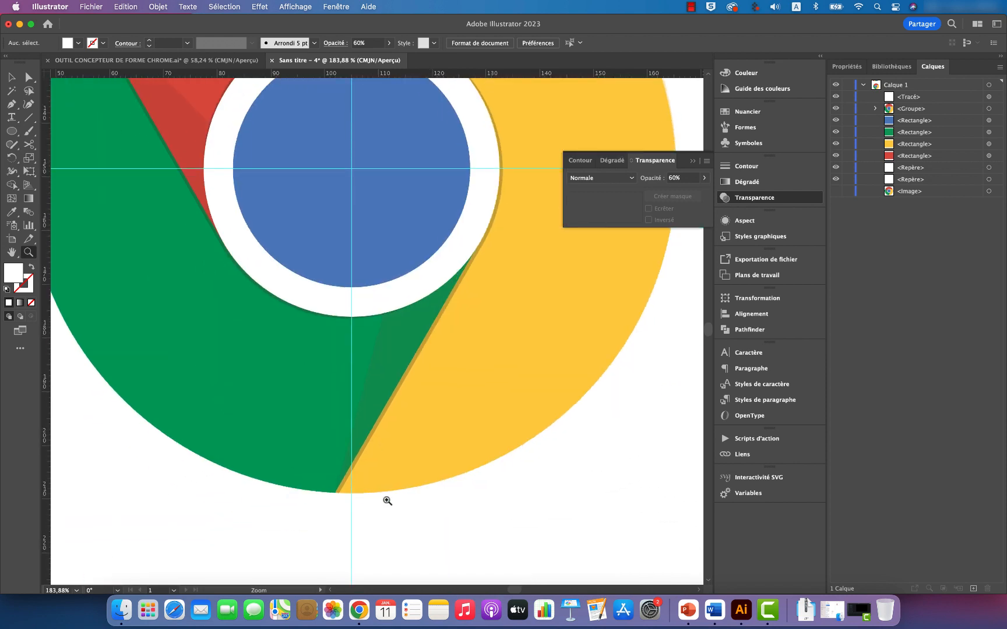
scroll(404, 431, "up", 11)
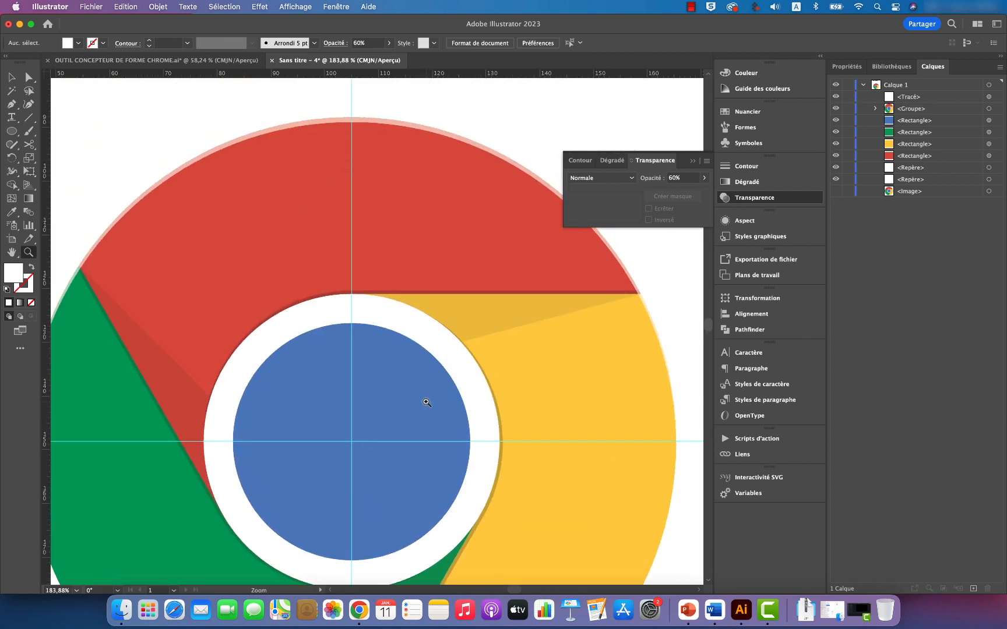
Step: Reflect a copy of the white upper crescent across the horizontal axis, using the logo's centre as the reflection point
scroll(423, 361, "up", 2)
key("v")
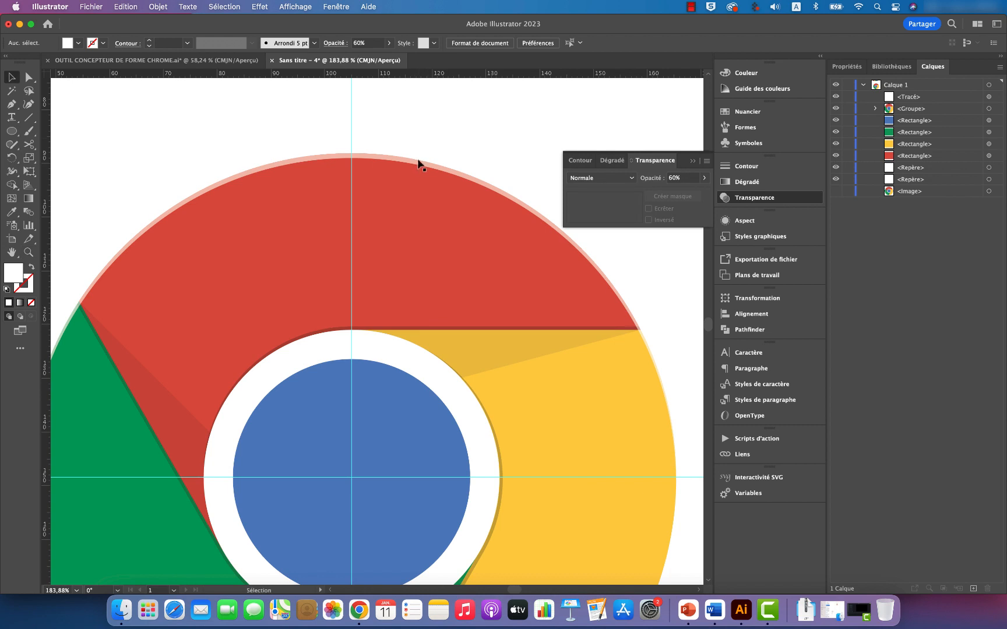
left_click(419, 163)
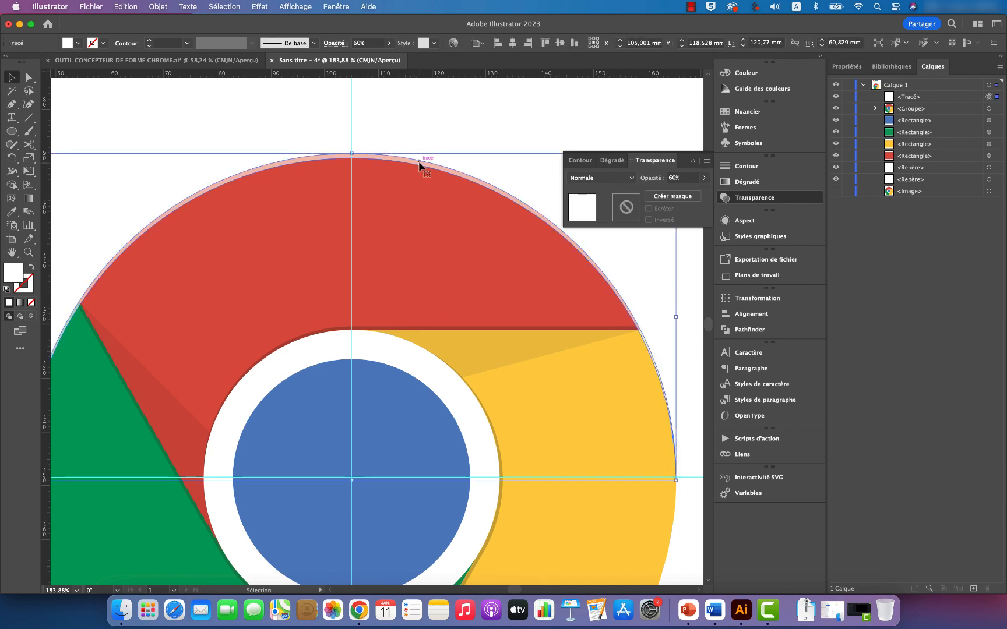
scroll(438, 198, "down", 5)
scroll(438, 198, "left", 3)
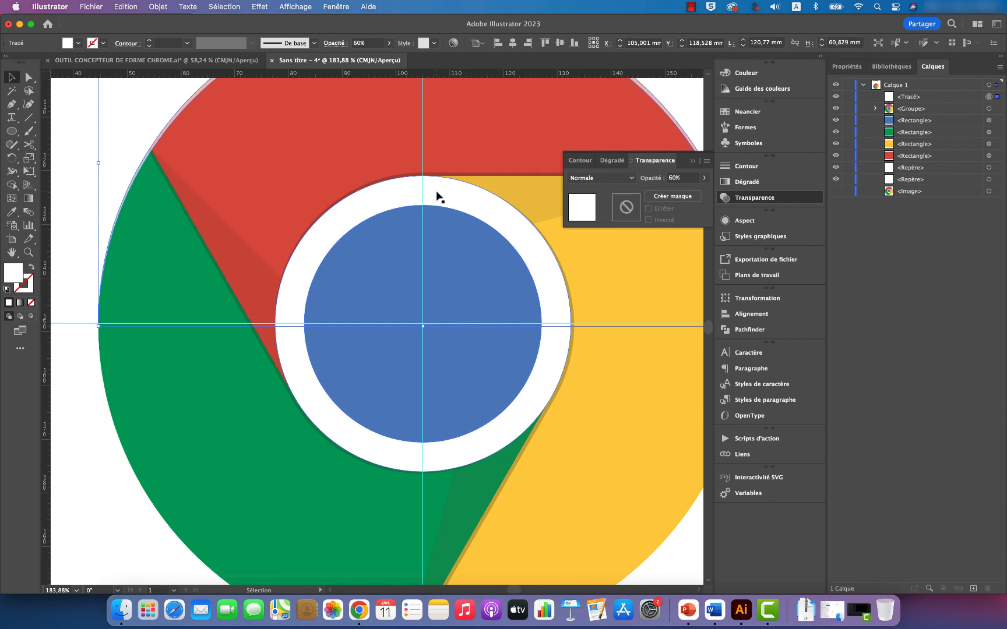
left_click(12, 159)
left_click(73, 172)
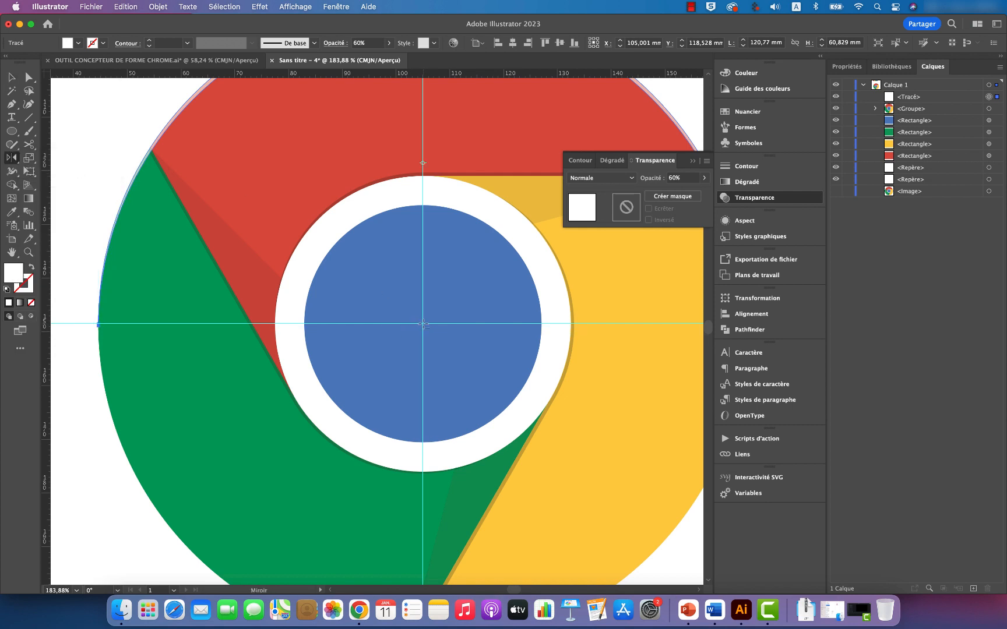
left_click(422, 323, "alt")
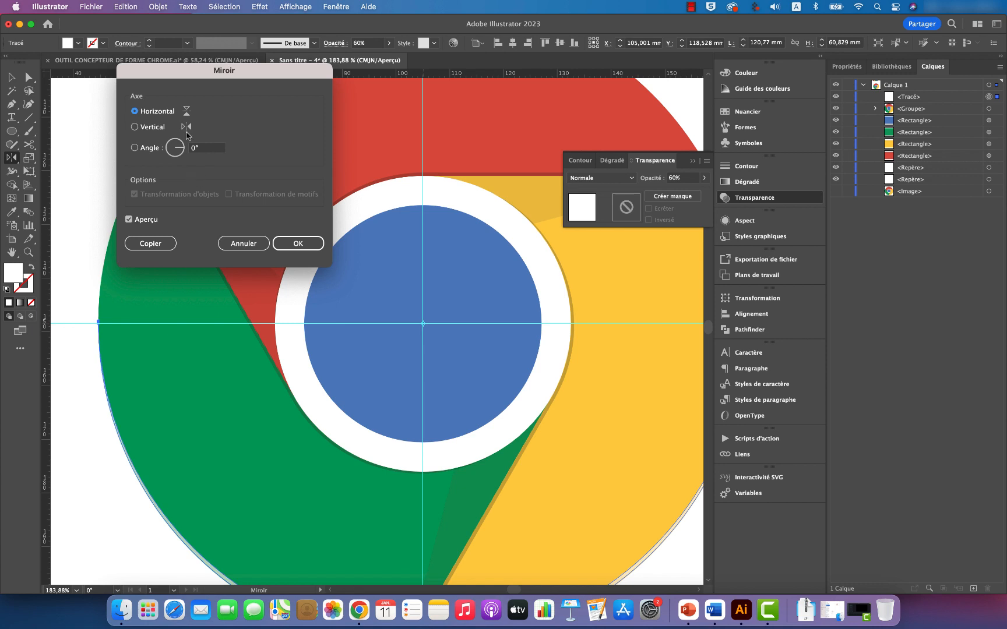
left_click(154, 246)
Step: Change the mirrored lower crescent's fill to black
scroll(210, 259, "down", 5)
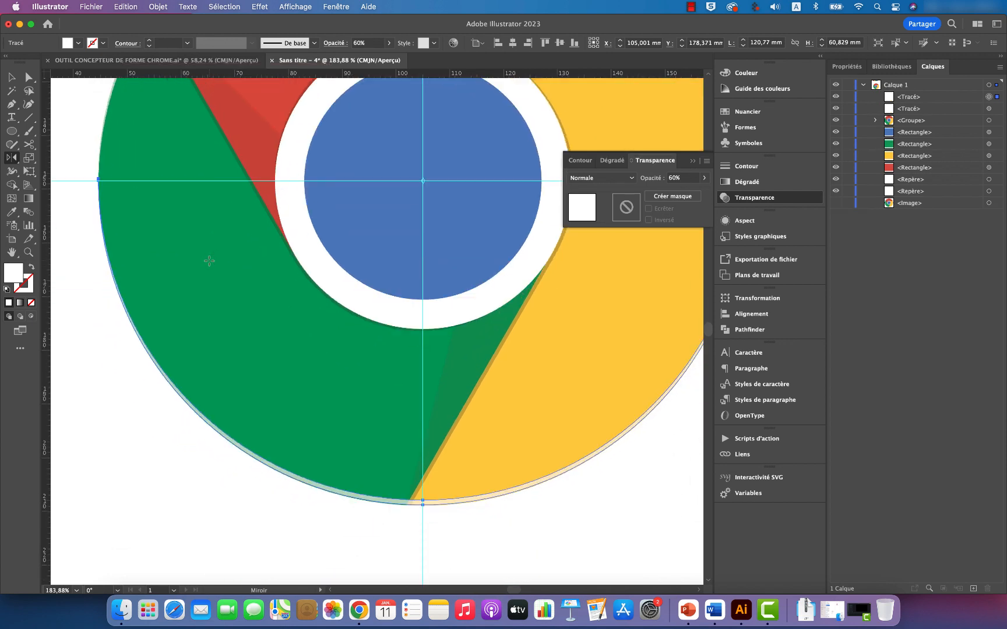
left_click(78, 42)
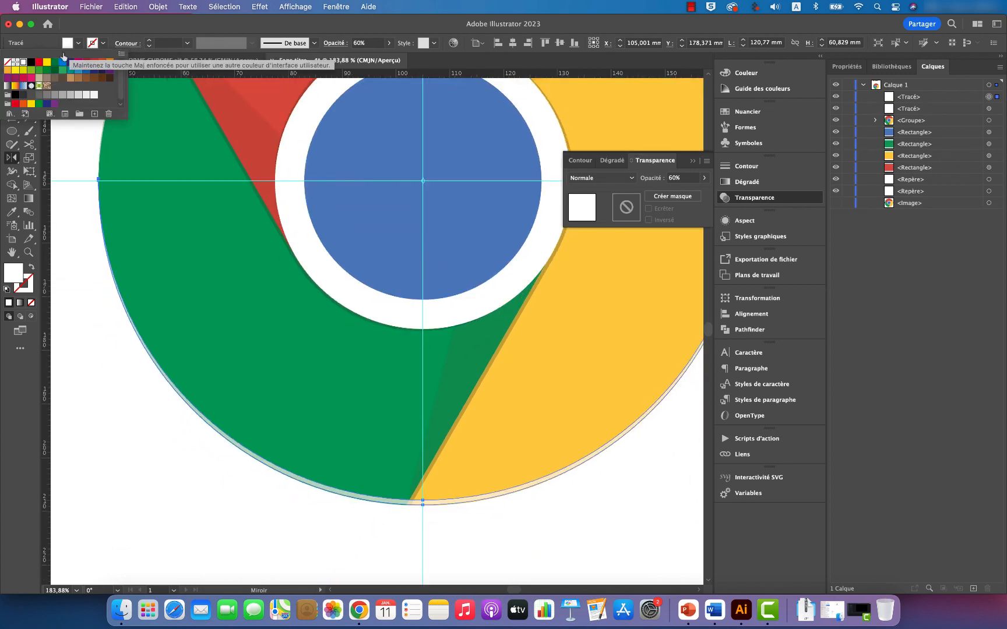
left_click(29, 62)
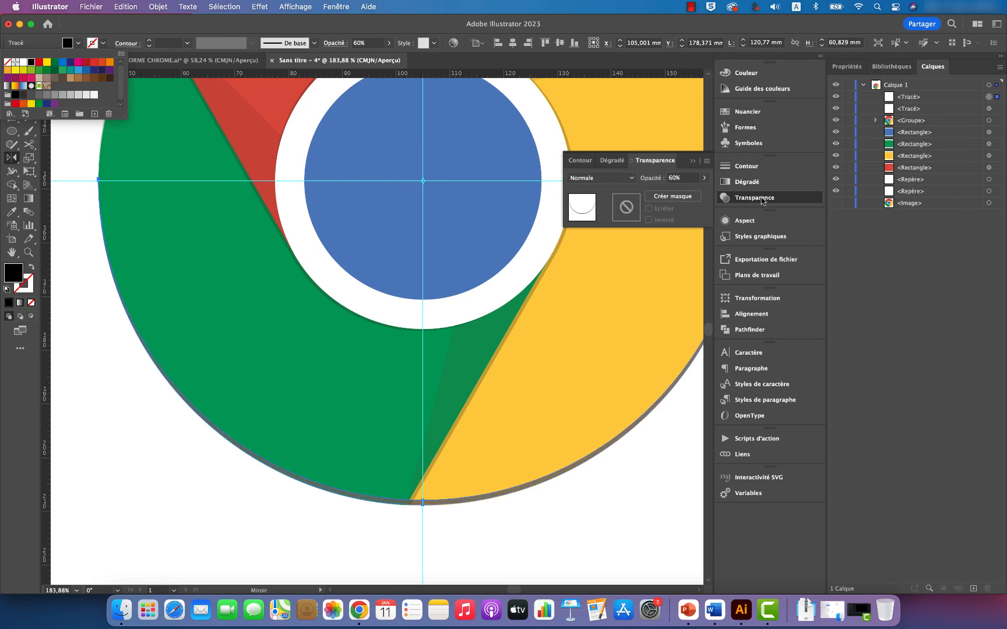
Step: Set the lower crescent's blend mode to Multiply (Produit) and its opacity to 15%, and deselect it
left_click(704, 178)
left_click(704, 178)
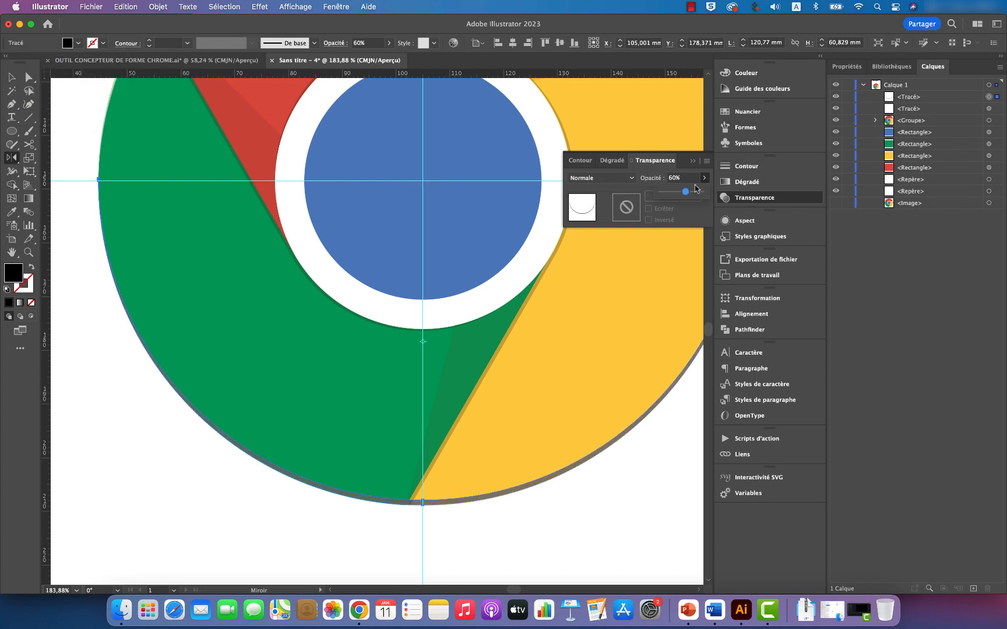
left_click_drag(688, 195, 668, 193)
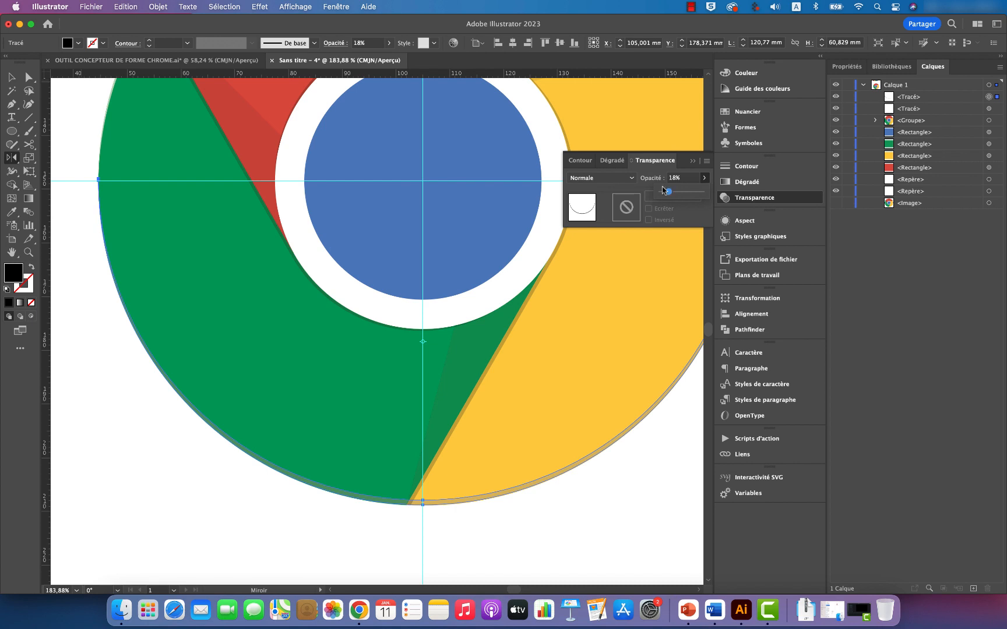
left_click(634, 179)
left_click(605, 217)
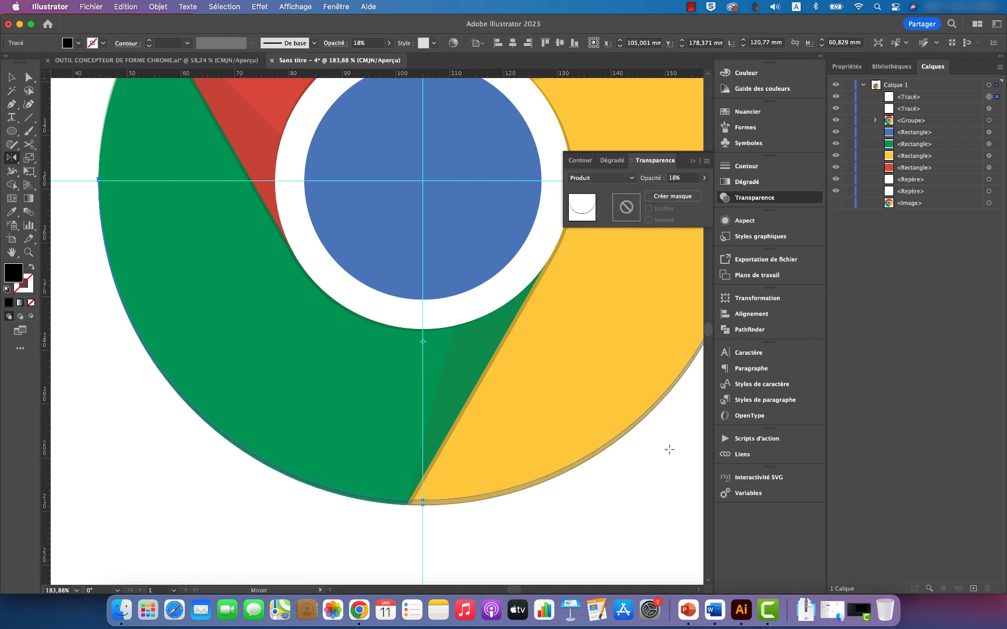
left_click(704, 177)
left_click(11, 77)
left_click(85, 390)
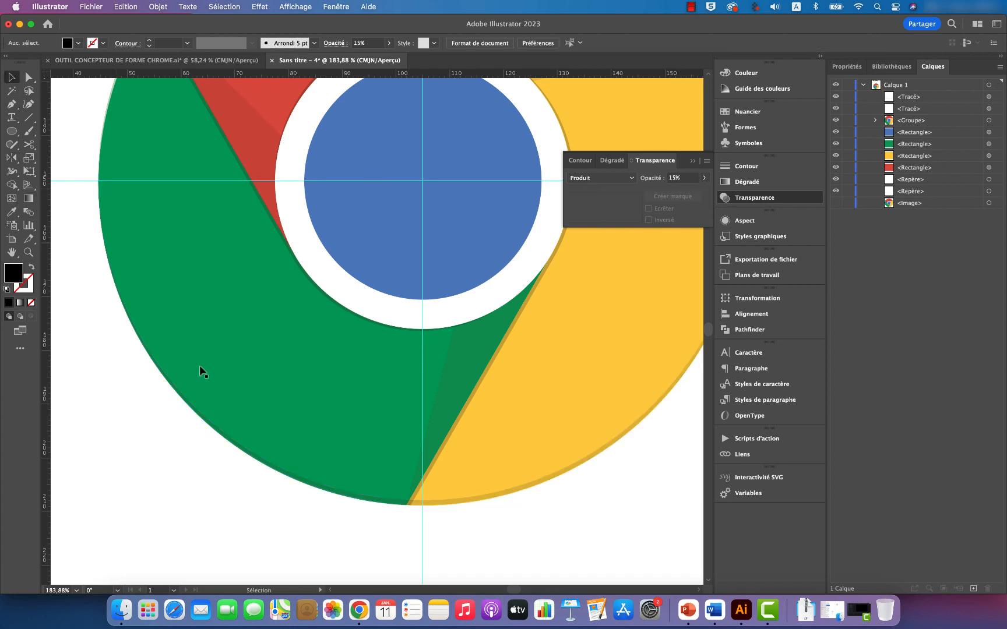
Step: Hide the guides that cross the logo's centre
scroll(210, 370, "right", 4)
scroll(209, 370, "up", 5)
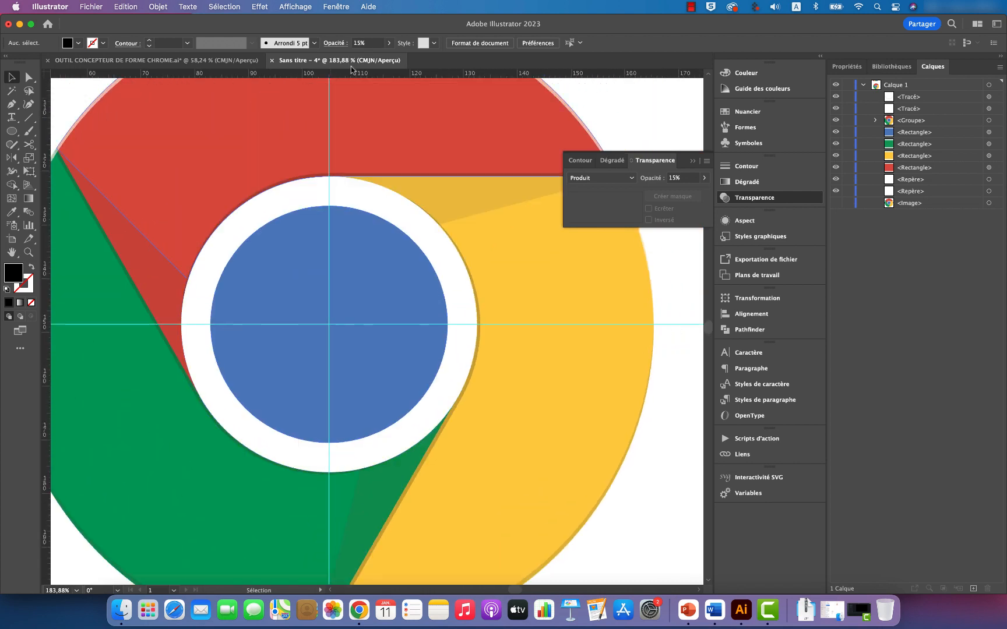
left_click(295, 7)
mouse_move(361, 499)
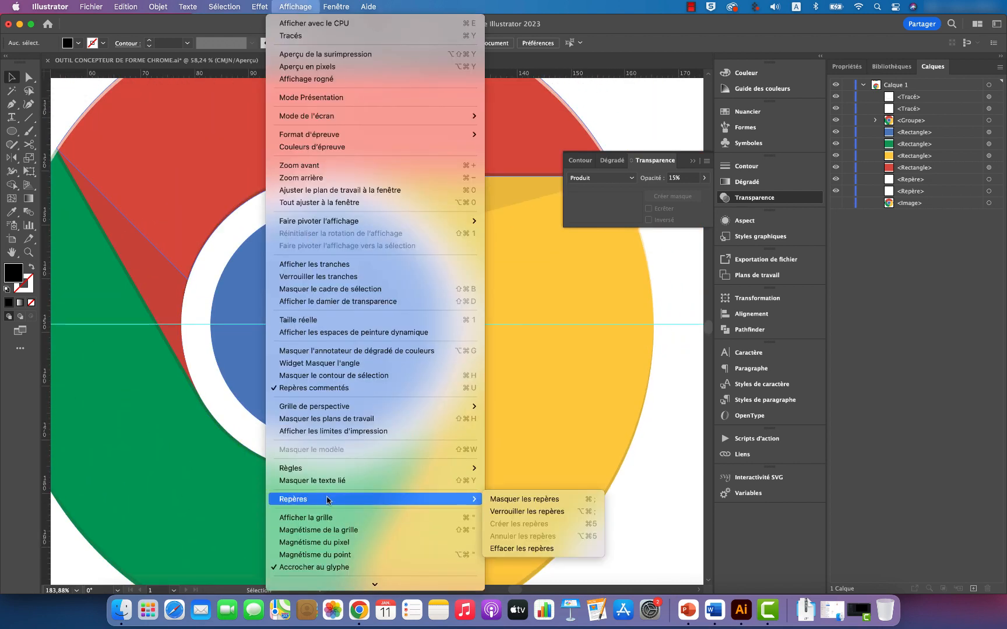
left_click(509, 500)
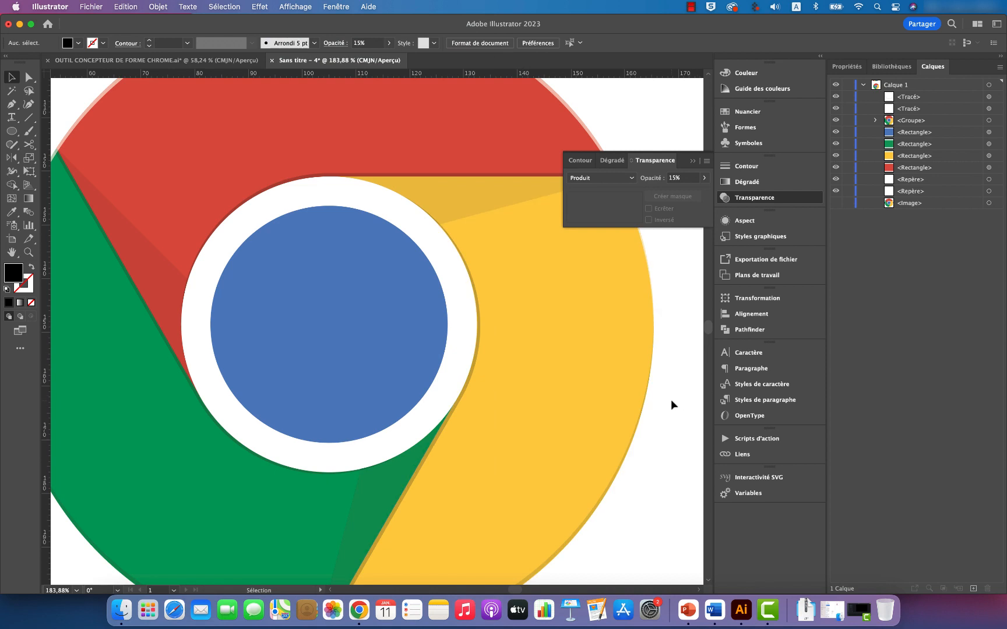
Step: Collapse the floating transparency settings and move both crescent paths into the logo group
key("z")
left_click(563, 322, "alt")
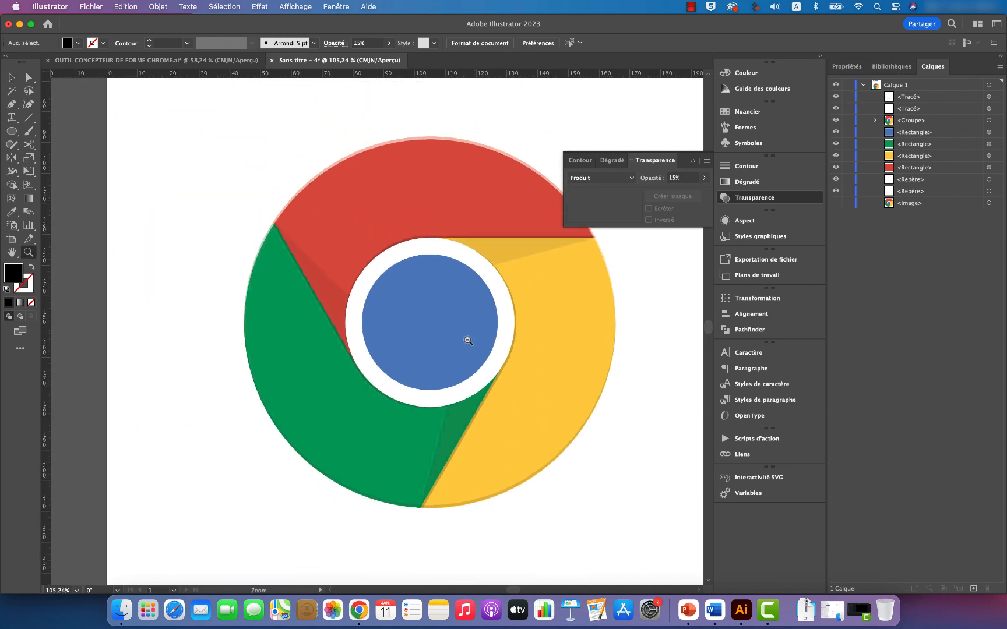
scroll(582, 341, "right", 5)
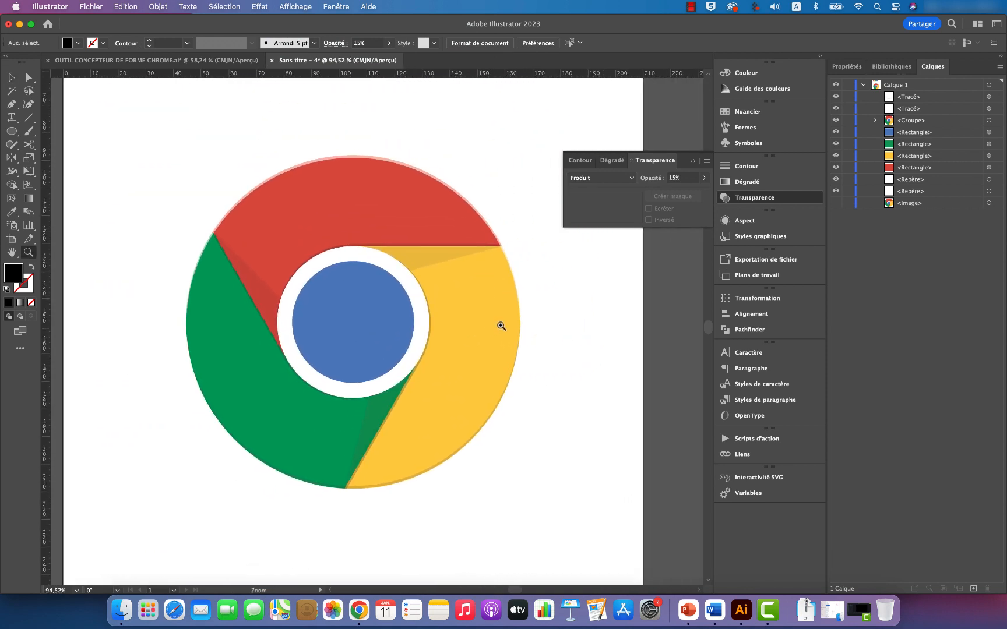
left_click(693, 160)
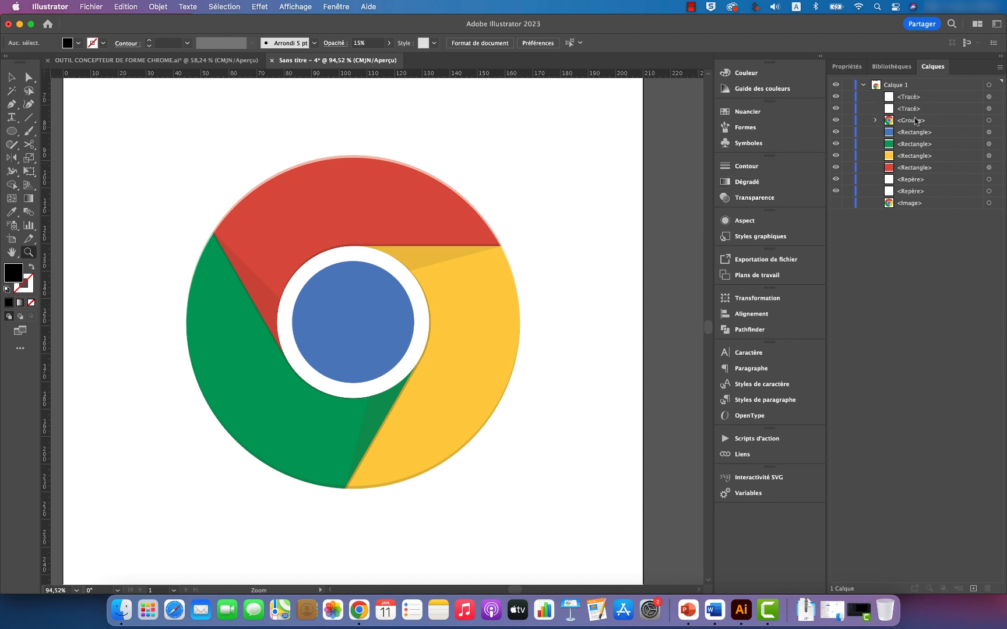
mouse_move(890, 95)
left_mouse_down()
mouse_move(893, 119)
mouse_move(891, 109)
left_mouse_up()
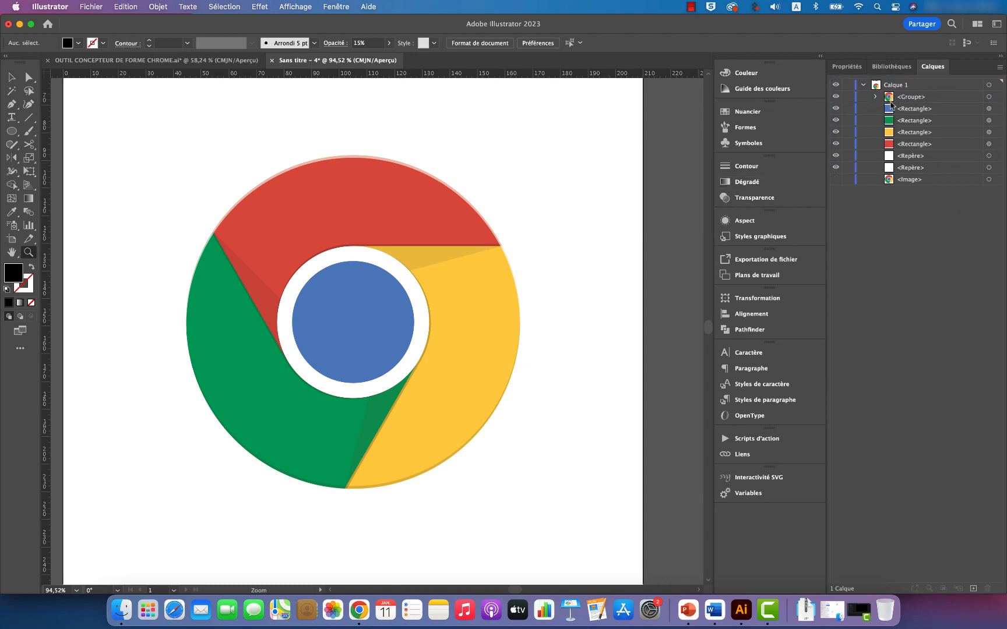
Step: Compare the vector logo with the reference image by toggling their visibility, leaving only the vector logo shown
left_click(836, 96)
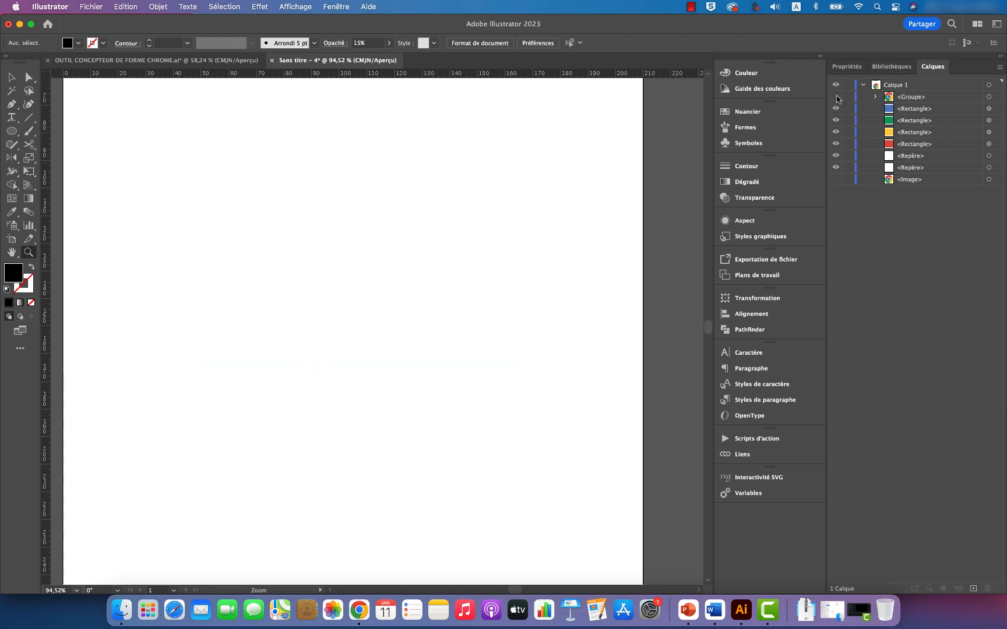
left_click(836, 180)
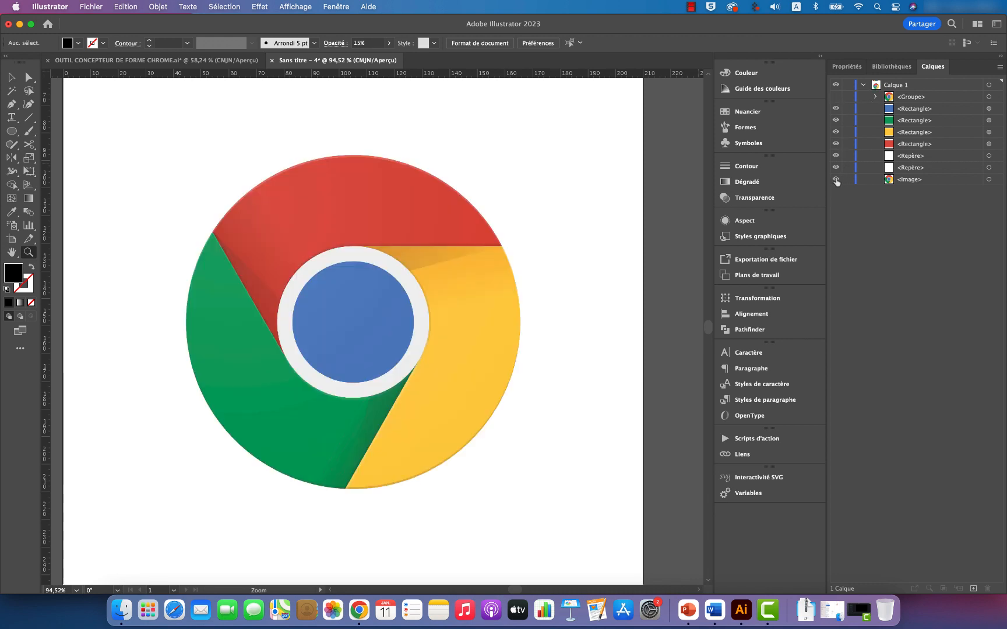
left_click(837, 98)
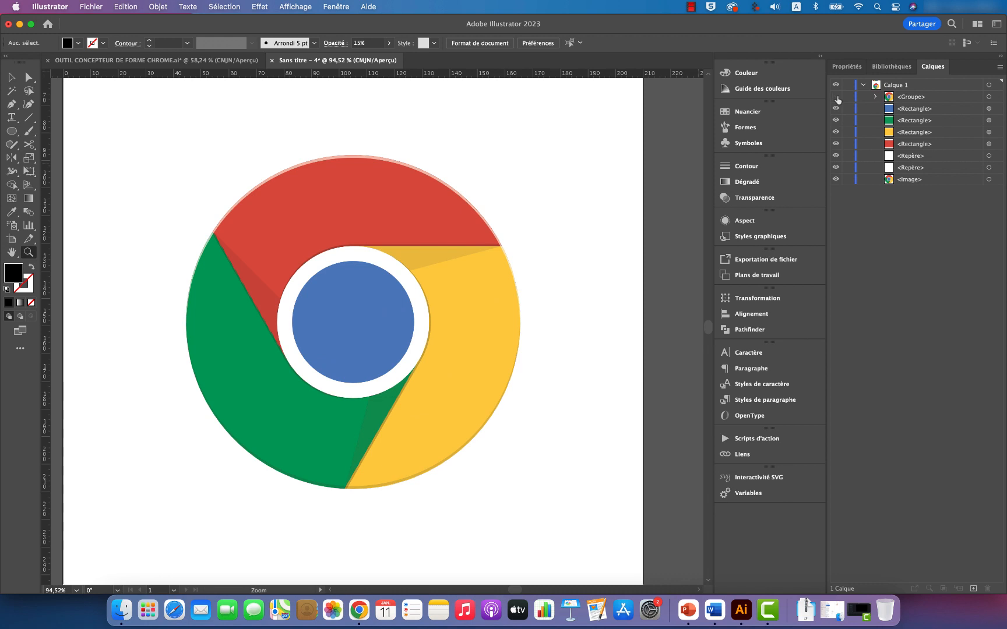
left_click(837, 98)
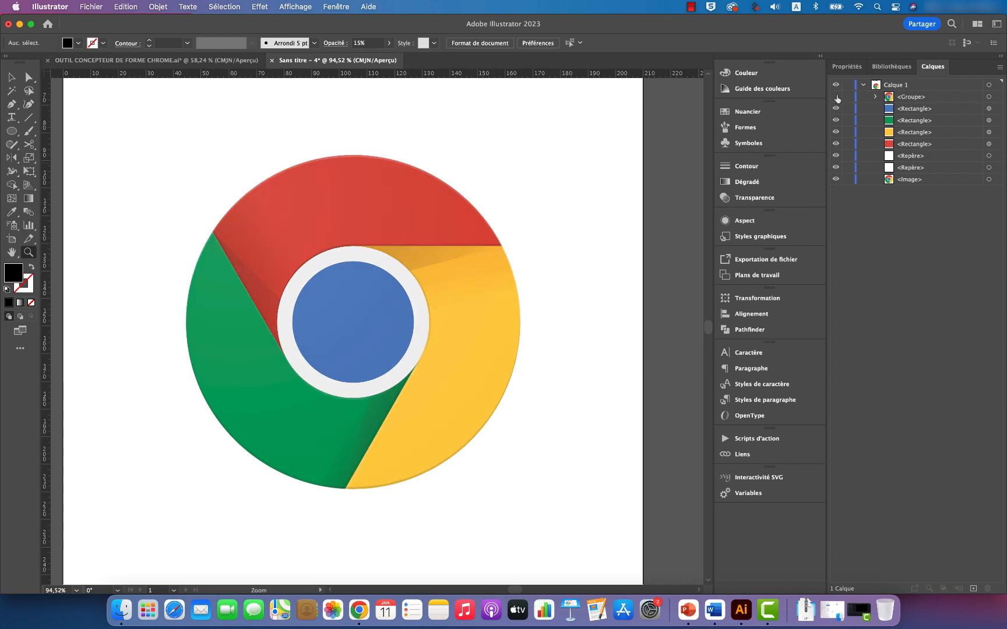
left_click(837, 98)
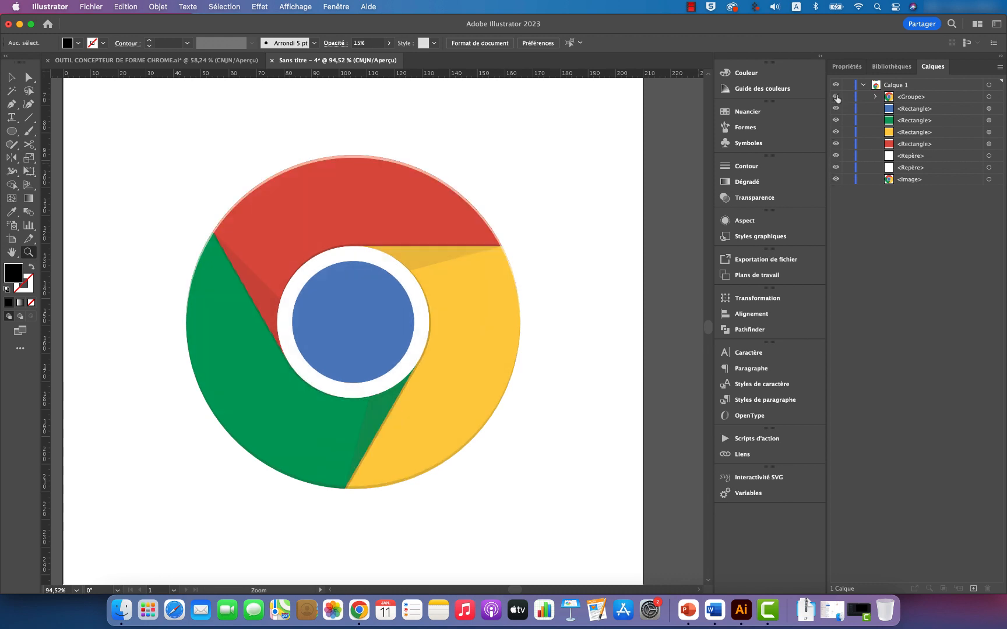
left_click(836, 179)
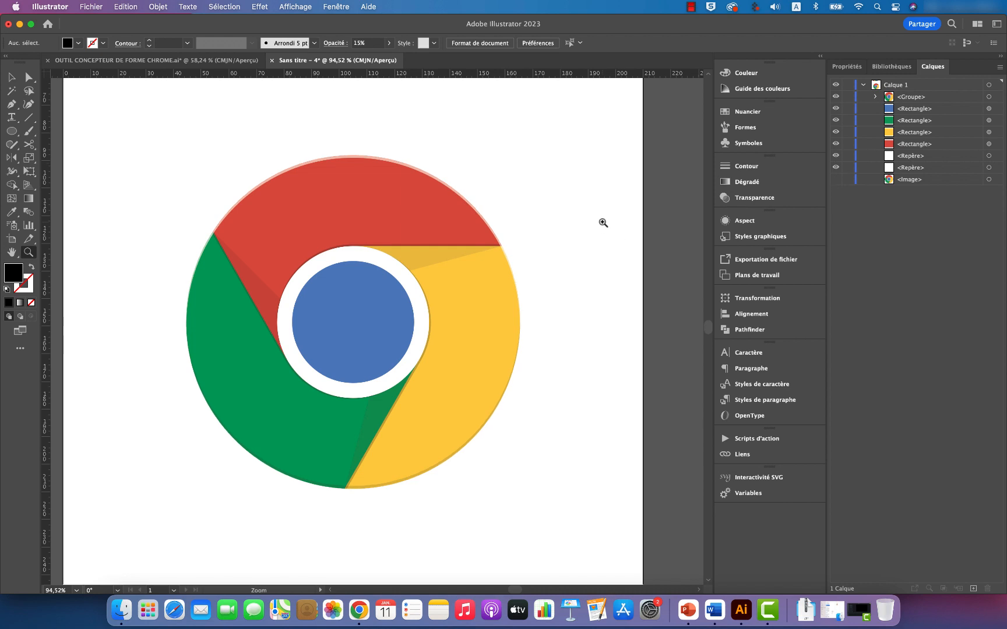